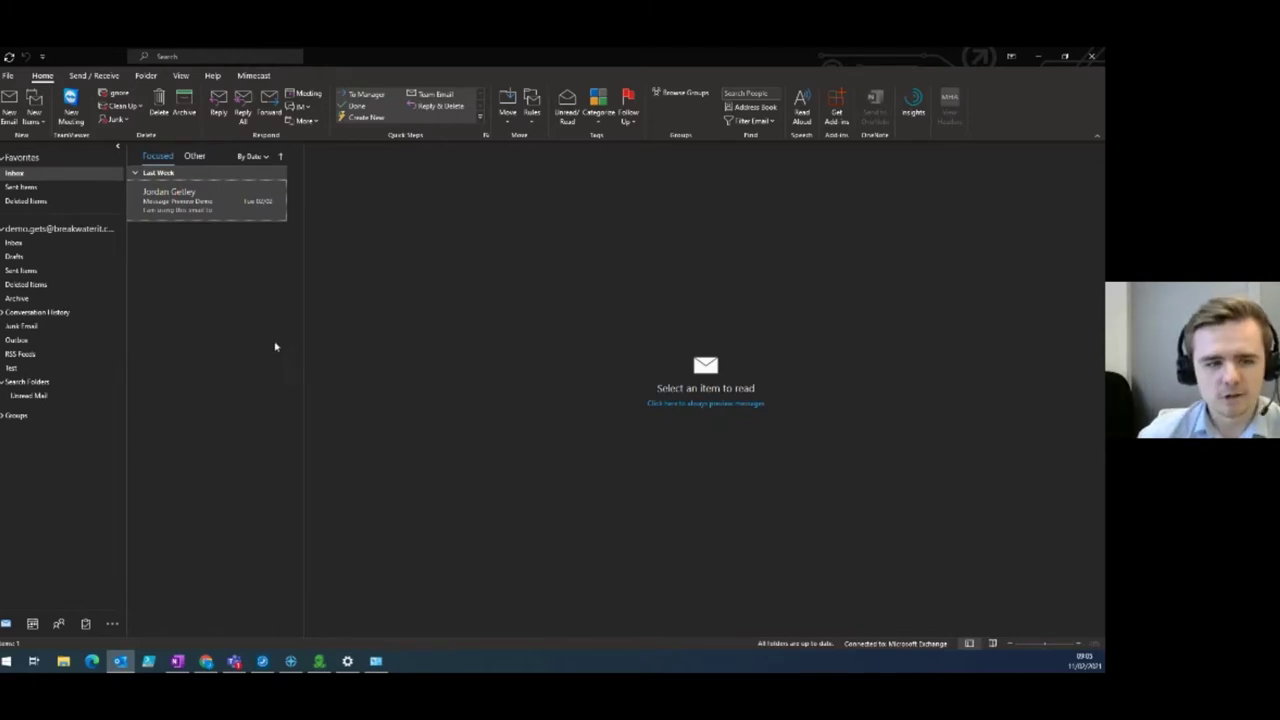
Switch to the 8–14 February 2021 week calendar and start a new blank appointment.
{"action": "left_click", "coordinate": [42, 620]}
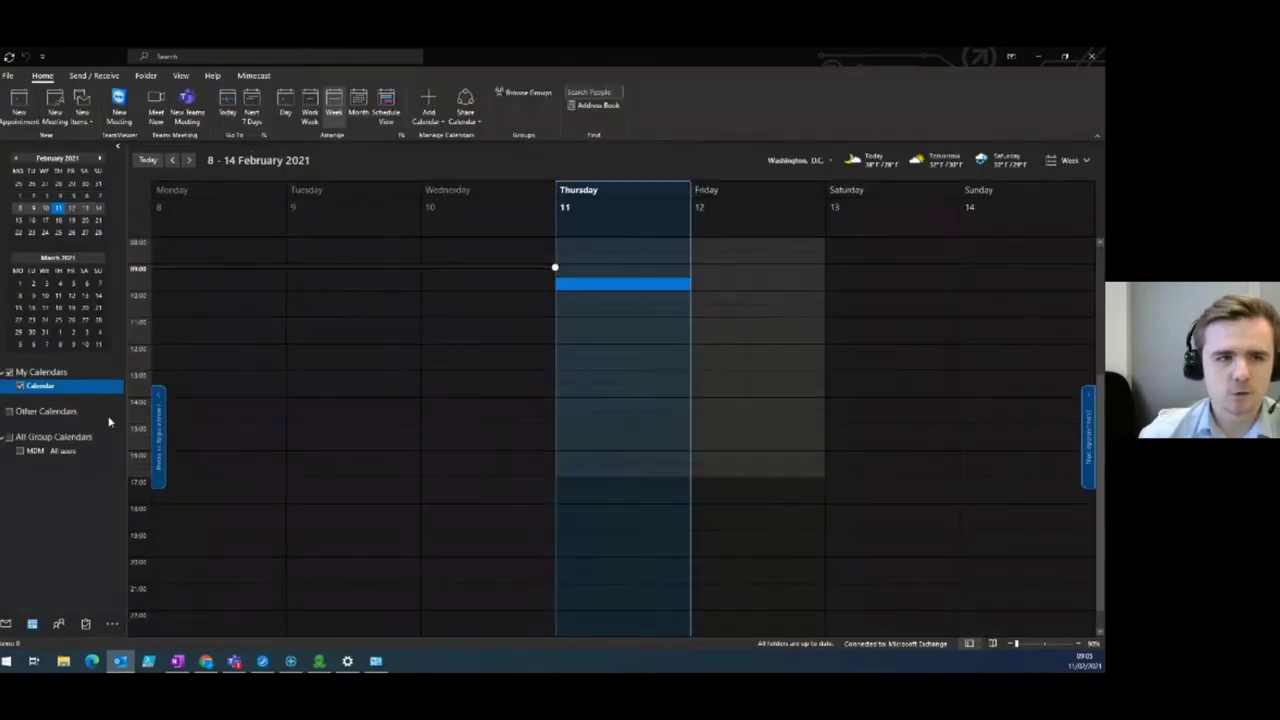
{"action": "left_click", "coordinate": [20, 105]}
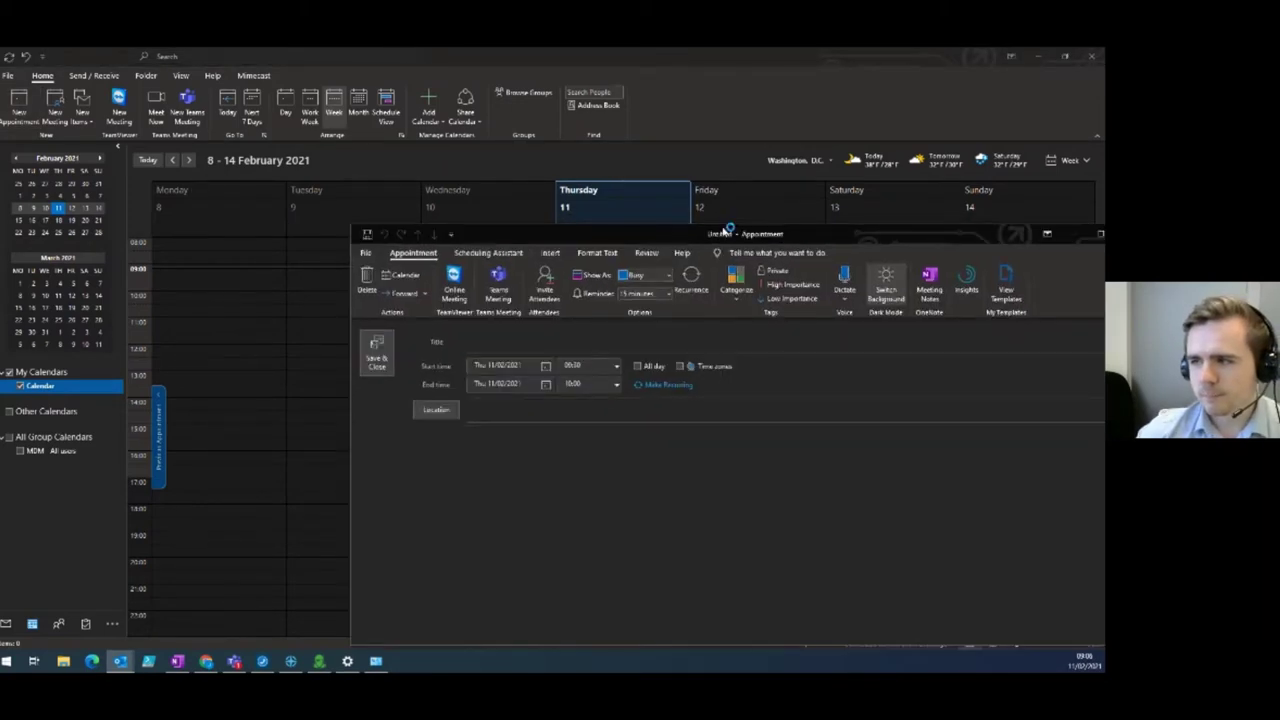
Maximize the appointment and enter 'this frid' as its start date.
{"action": "double_click", "coordinate": [730, 229]}
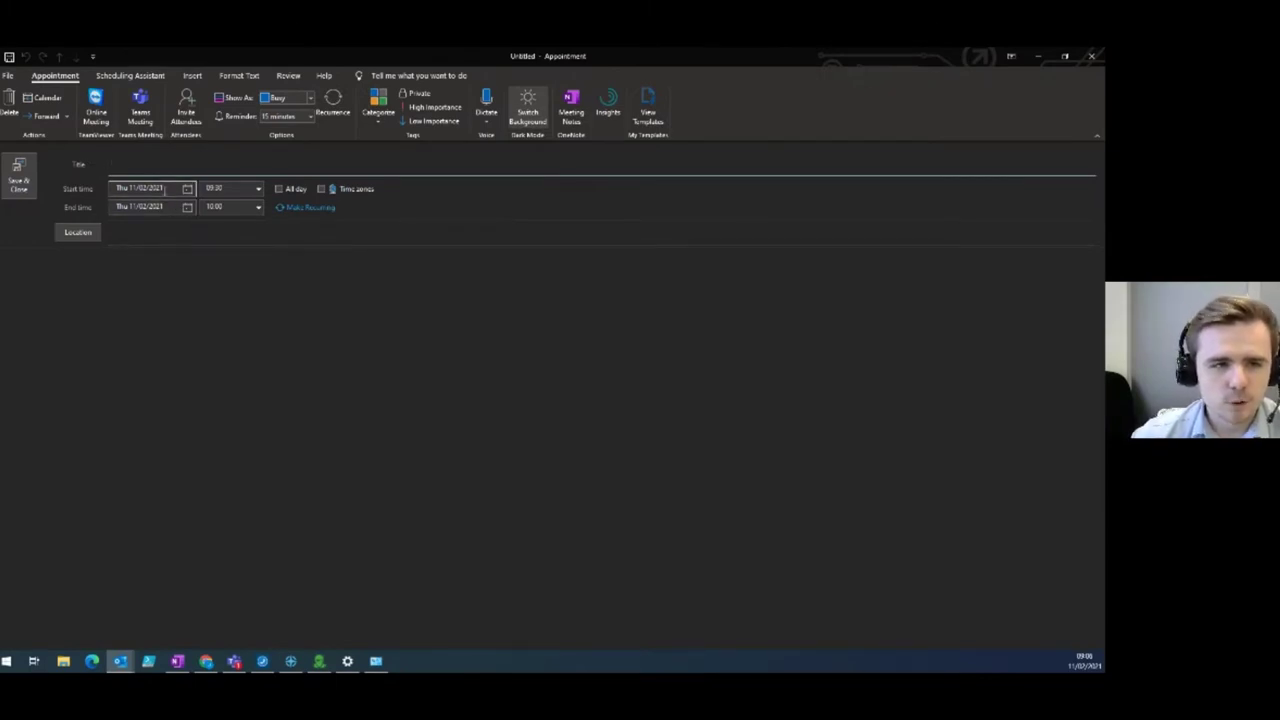
{"action": "left_click", "coordinate": [169, 188]}
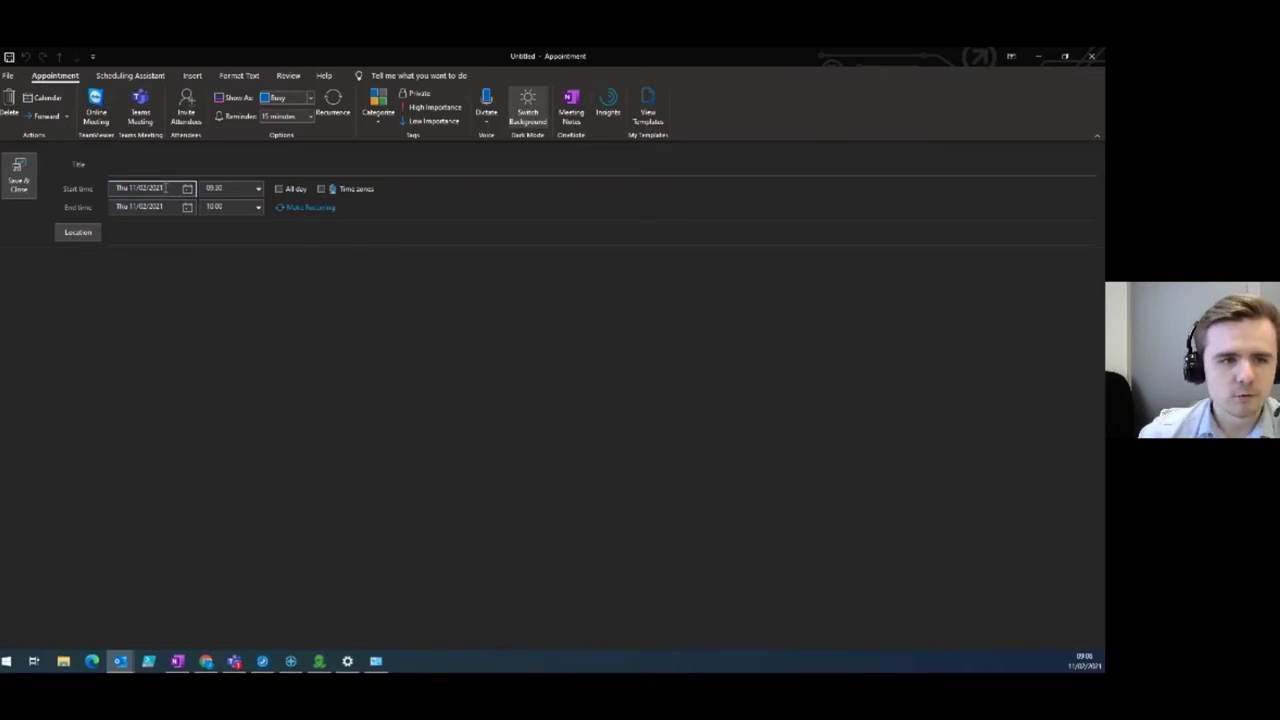
{"action": "left_click_drag", "start_coordinate": [165, 188], "coordinate": [82, 188]}
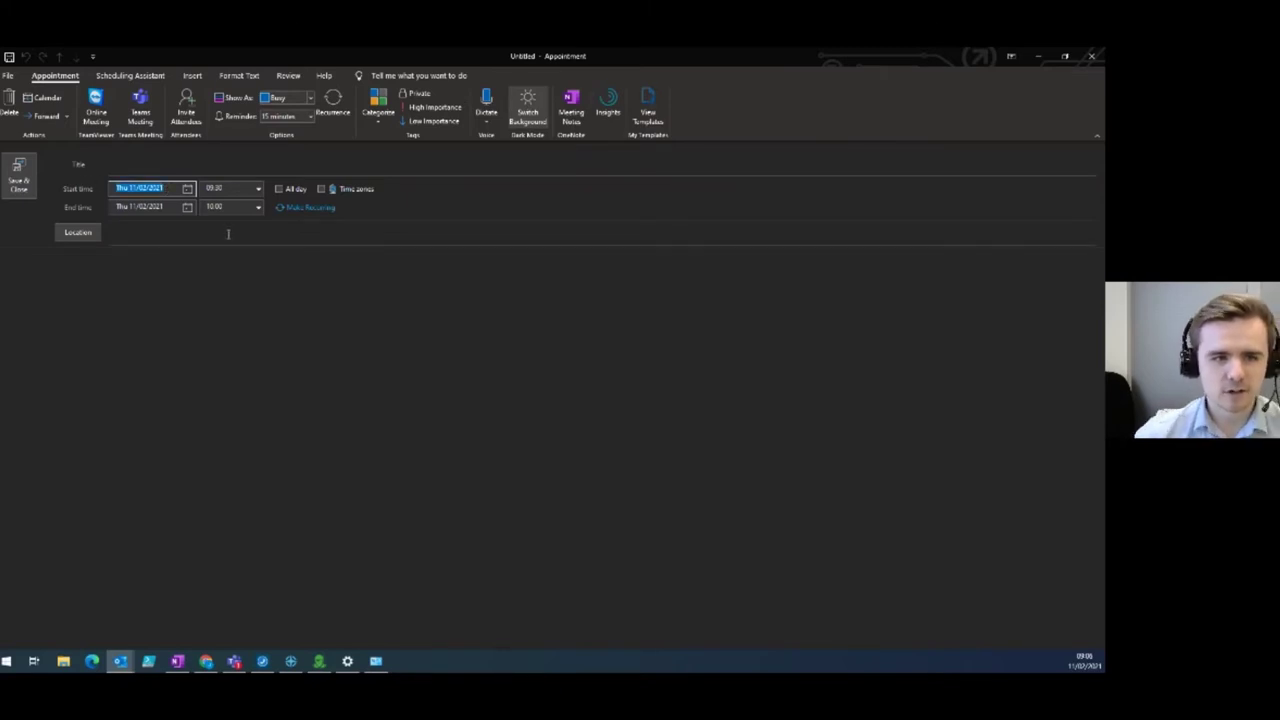
{"action": "type", "text": "this friday"}
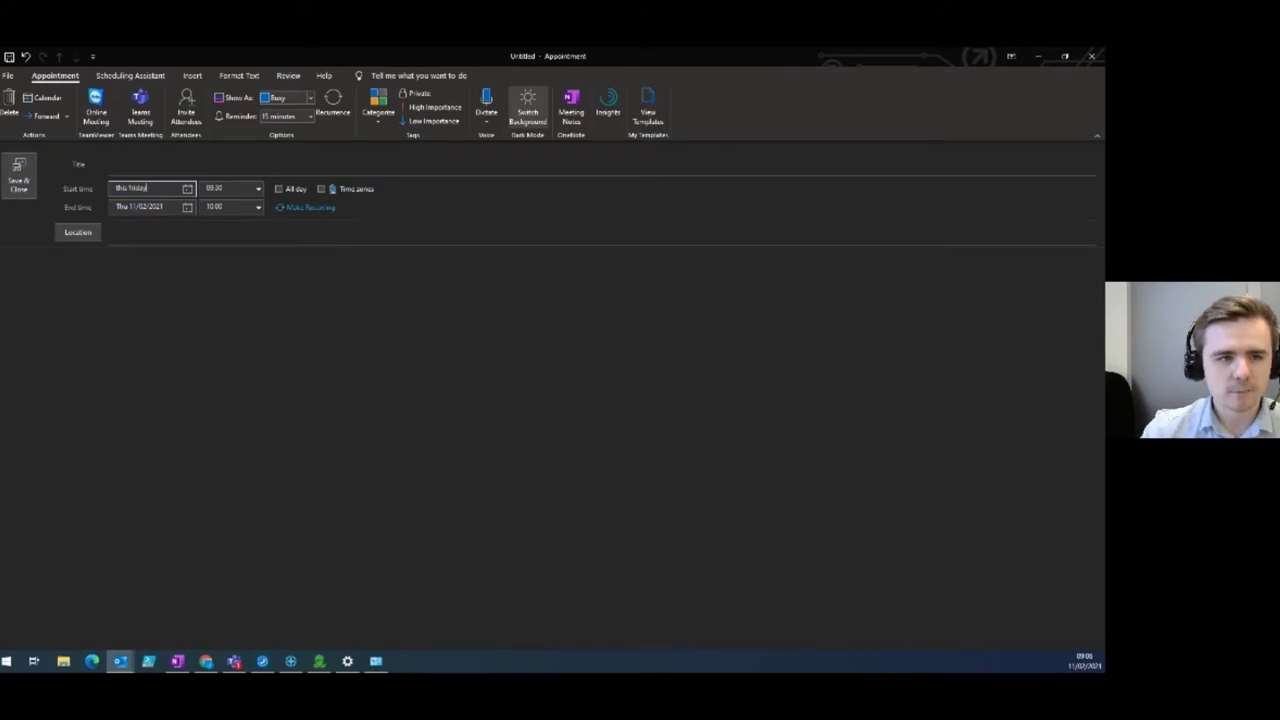
{"action": "key", "text": "Tab"}
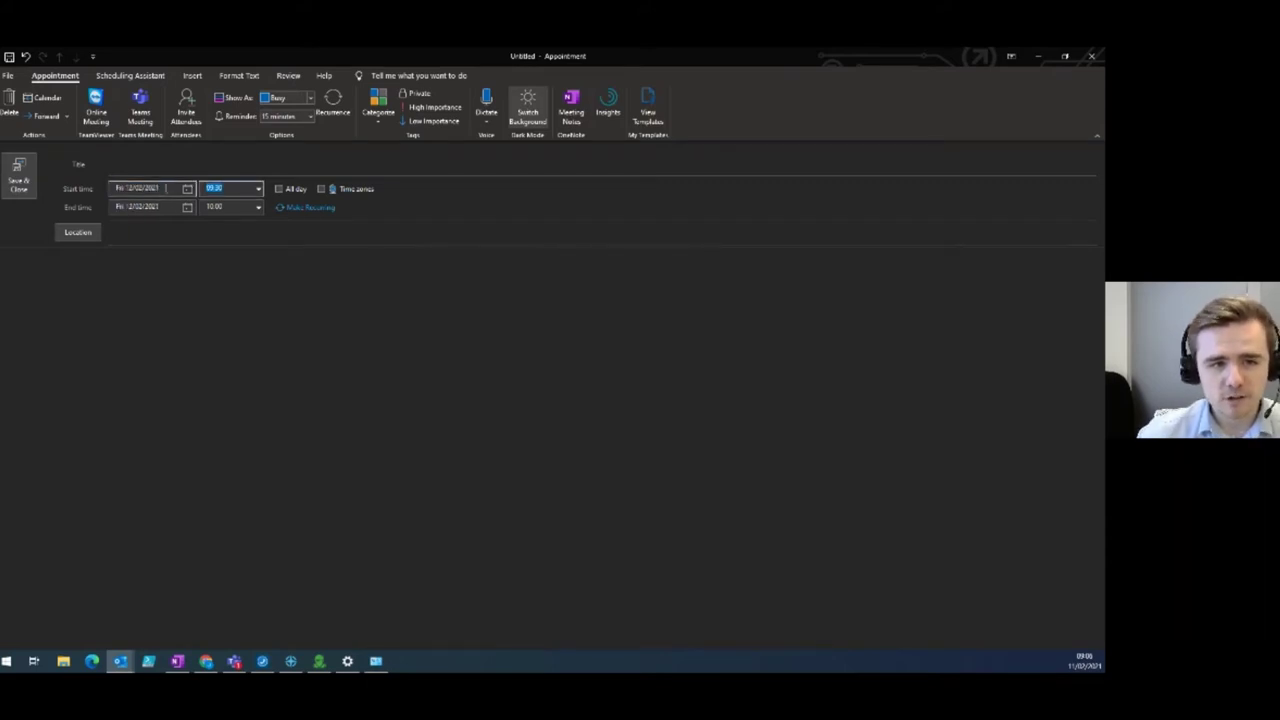
Try start dates '19/02' and '1 year', then discard the appointment unsaved.
{"action": "left_click", "coordinate": [166, 188]}
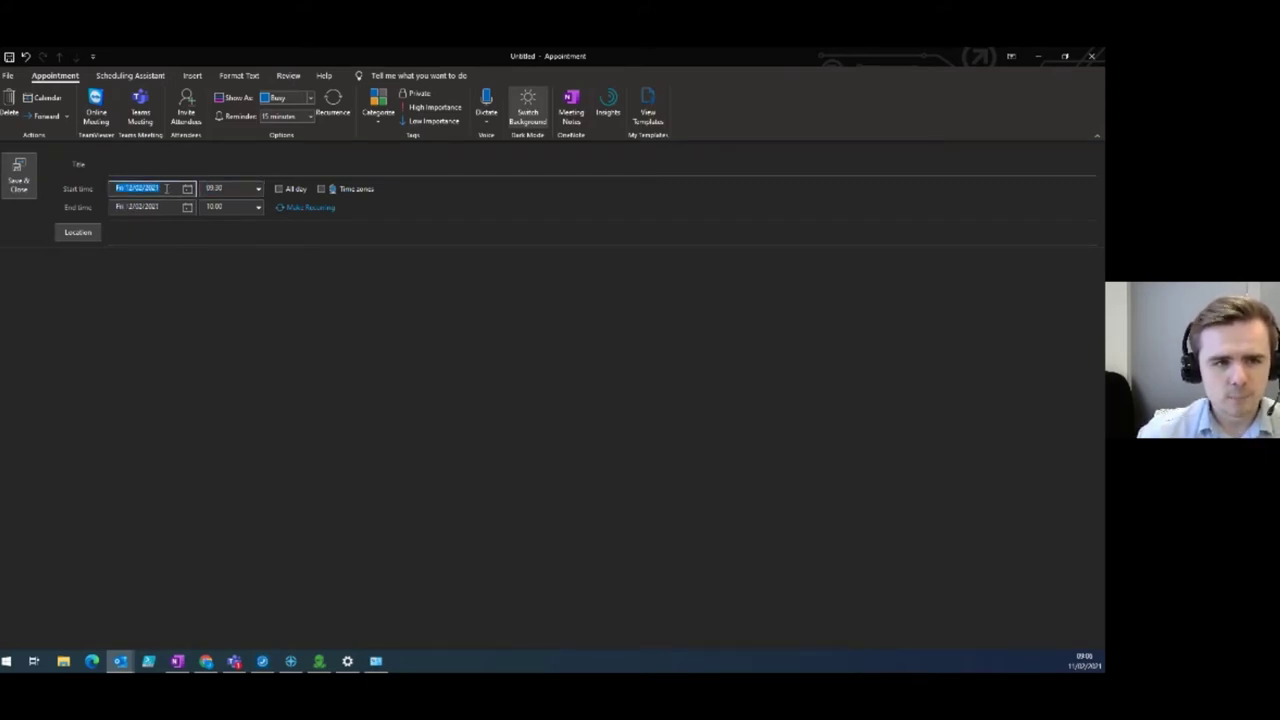
{"action": "type", "text": "19/02"}
{"action": "key", "text": "Tab"}
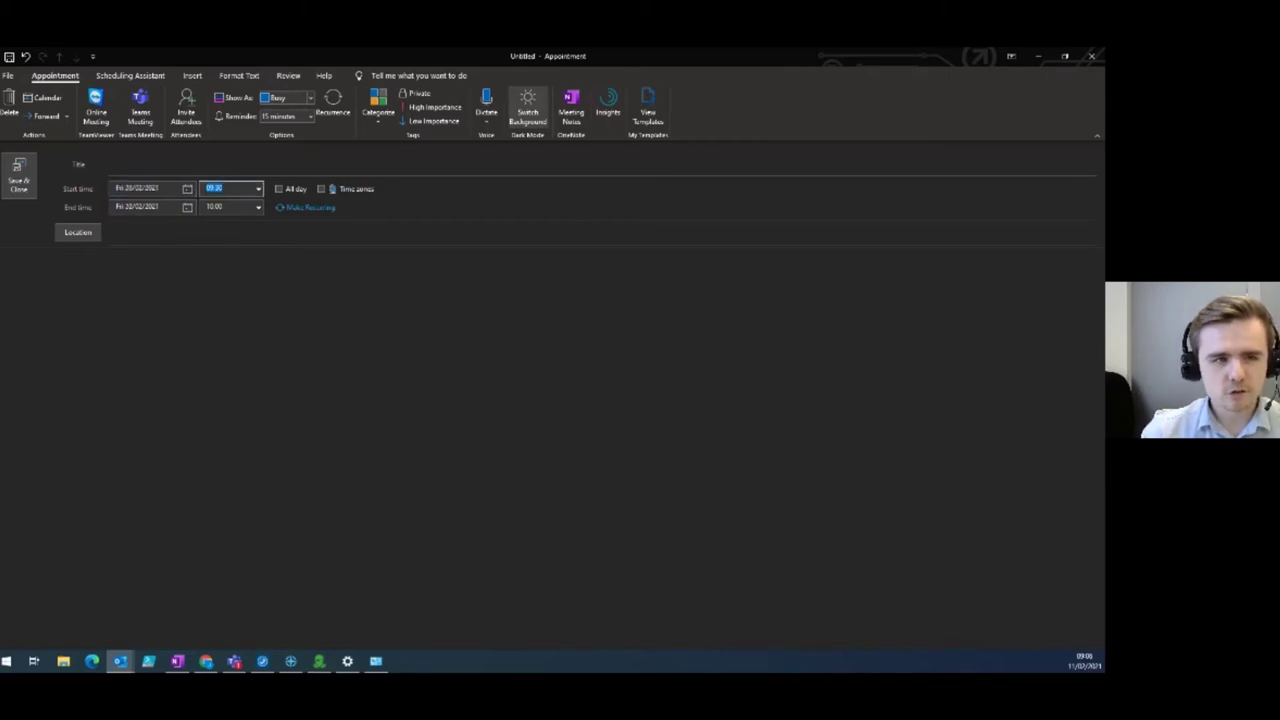
{"action": "double_click", "coordinate": [128, 188]}
{"action": "left_click", "coordinate": [128, 188]}
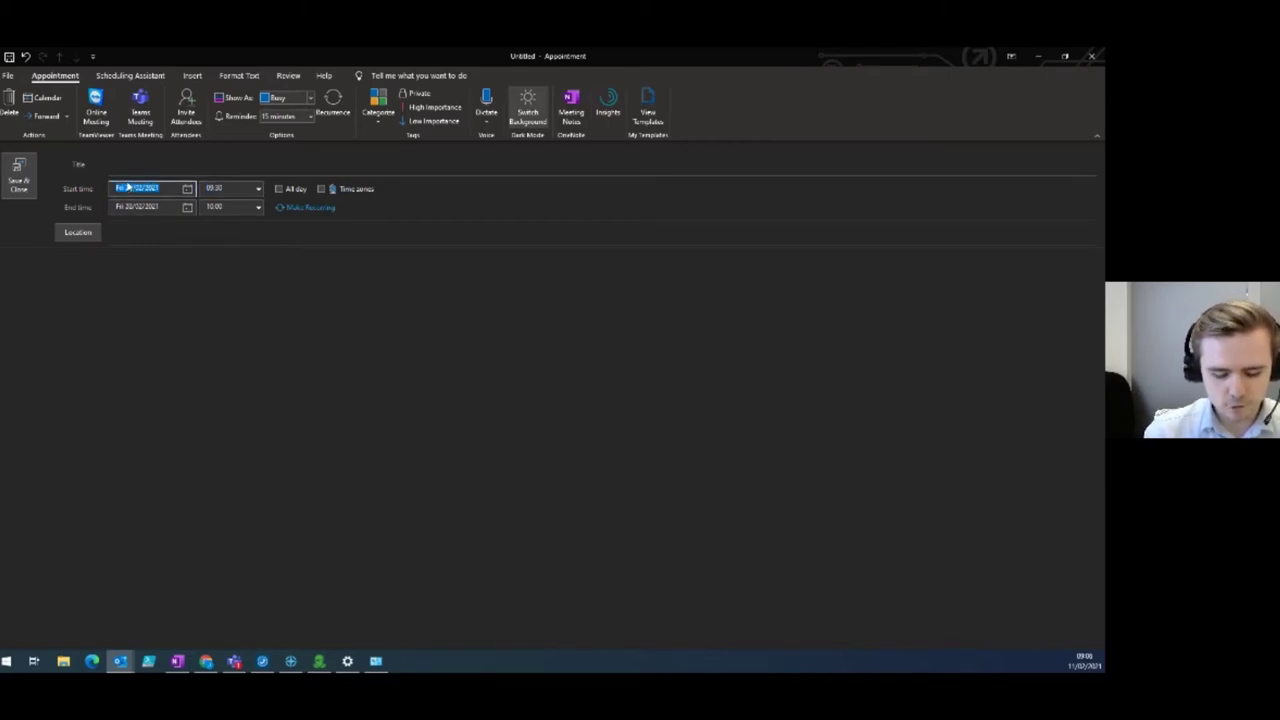
{"action": "type", "text": "1"}
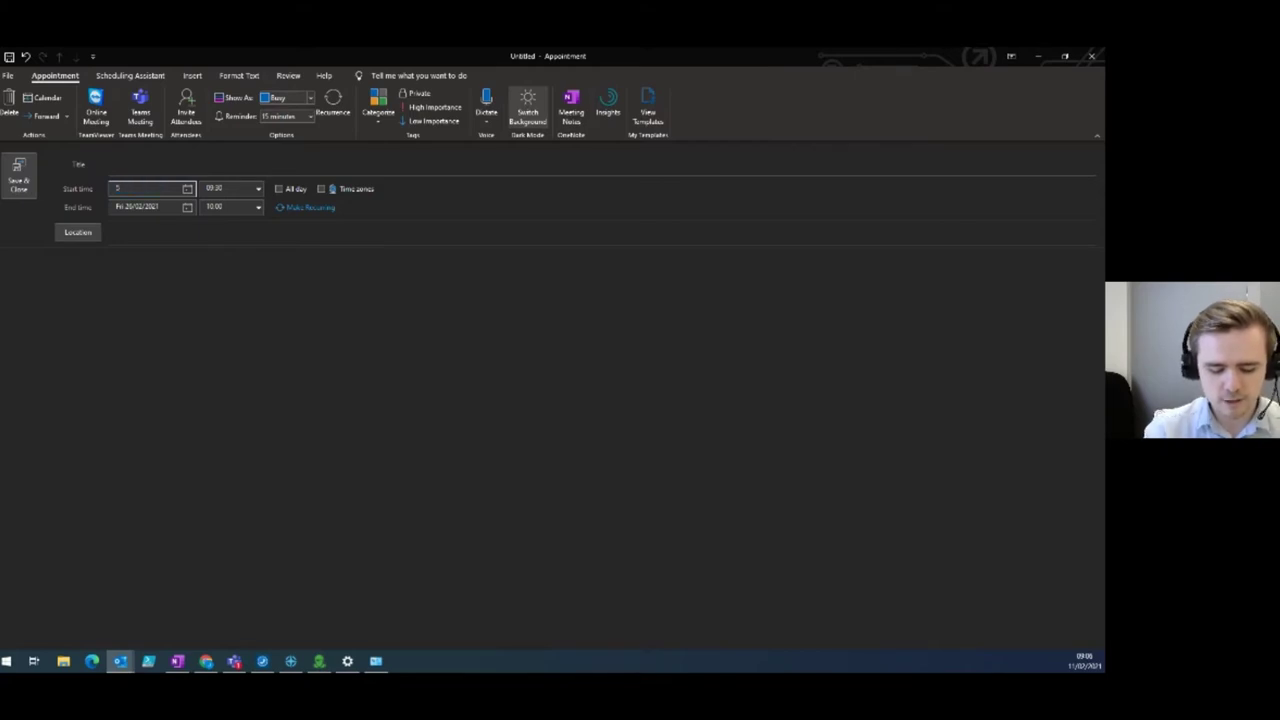
{"action": "type", "text": " year"}
{"action": "key", "text": "Tab"}
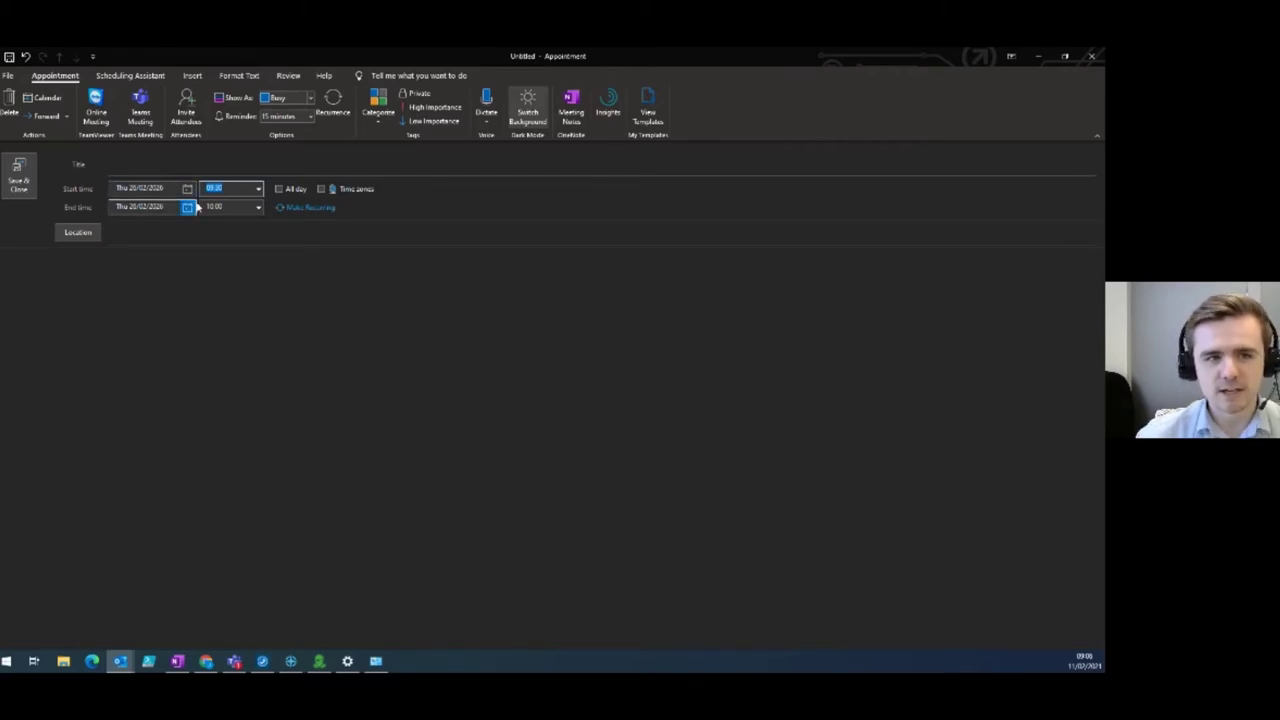
{"action": "left_click", "coordinate": [1094, 57]}
{"action": "left_click", "coordinate": [553, 387]}
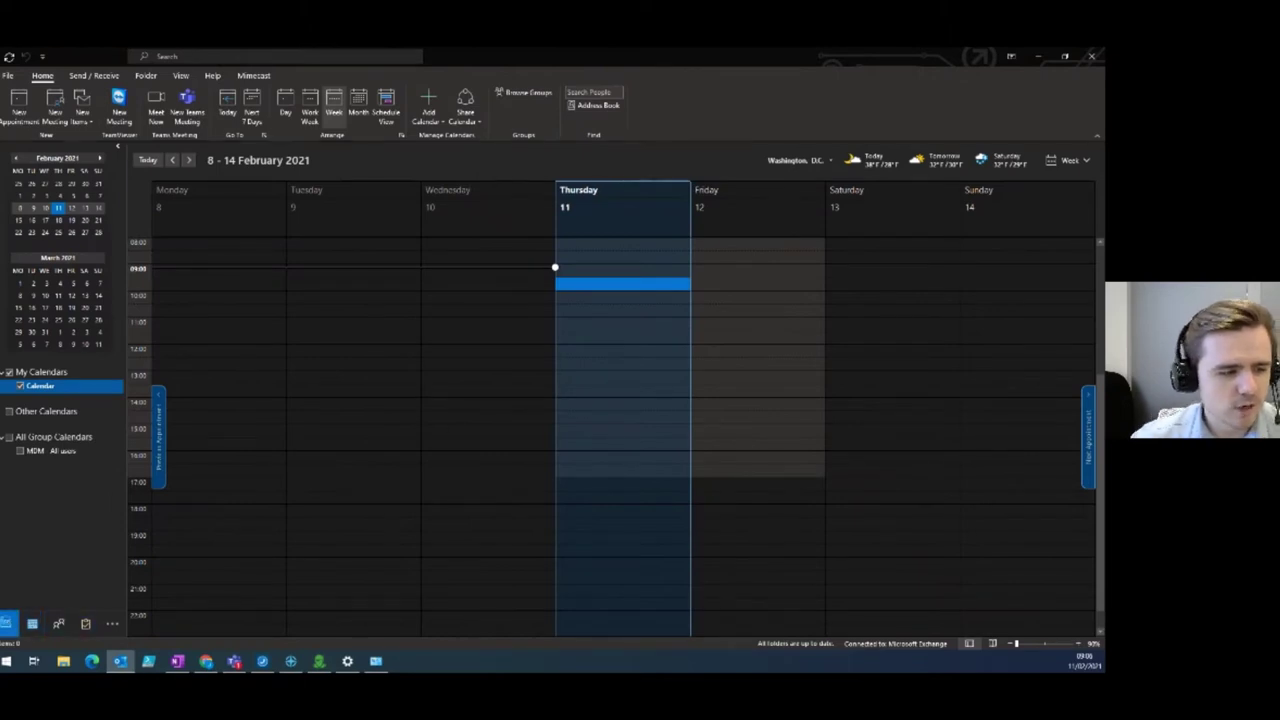
In the Inbox, toggle last week's message between unread and read, leaving it read.
{"action": "left_click", "coordinate": [6, 623]}
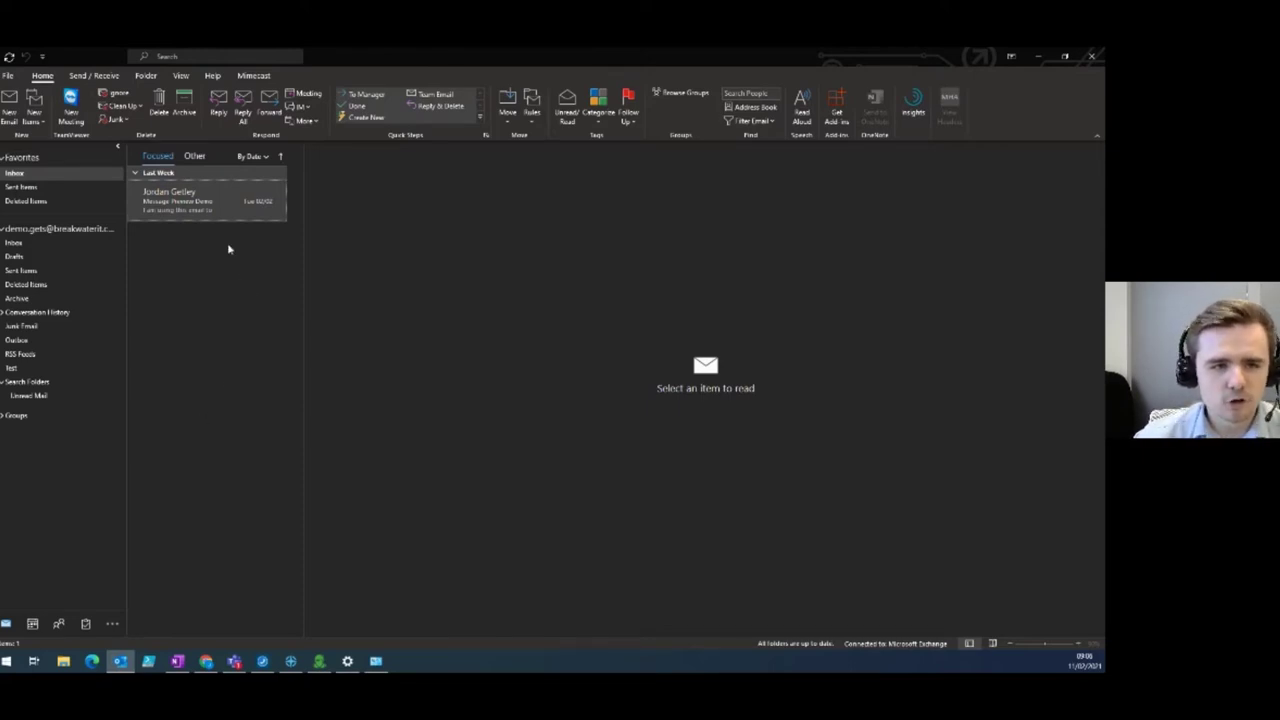
{"action": "right_click", "coordinate": [216, 206]}
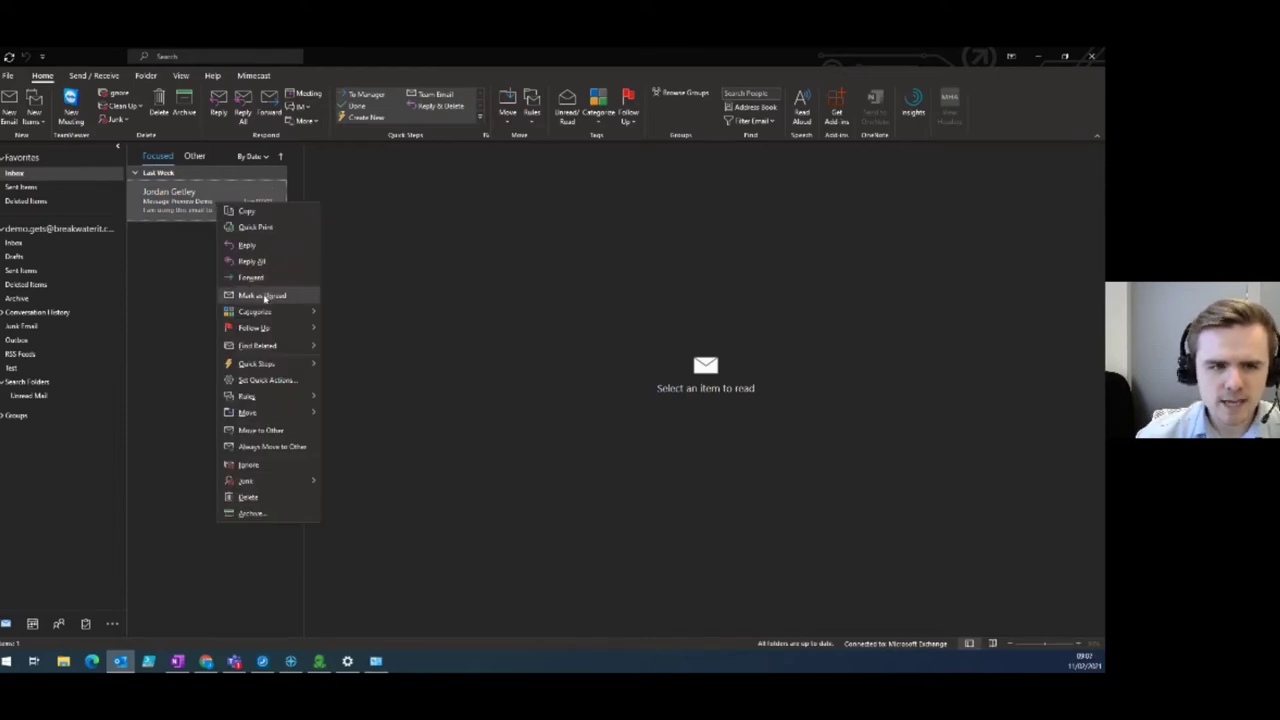
{"action": "left_click", "coordinate": [264, 296]}
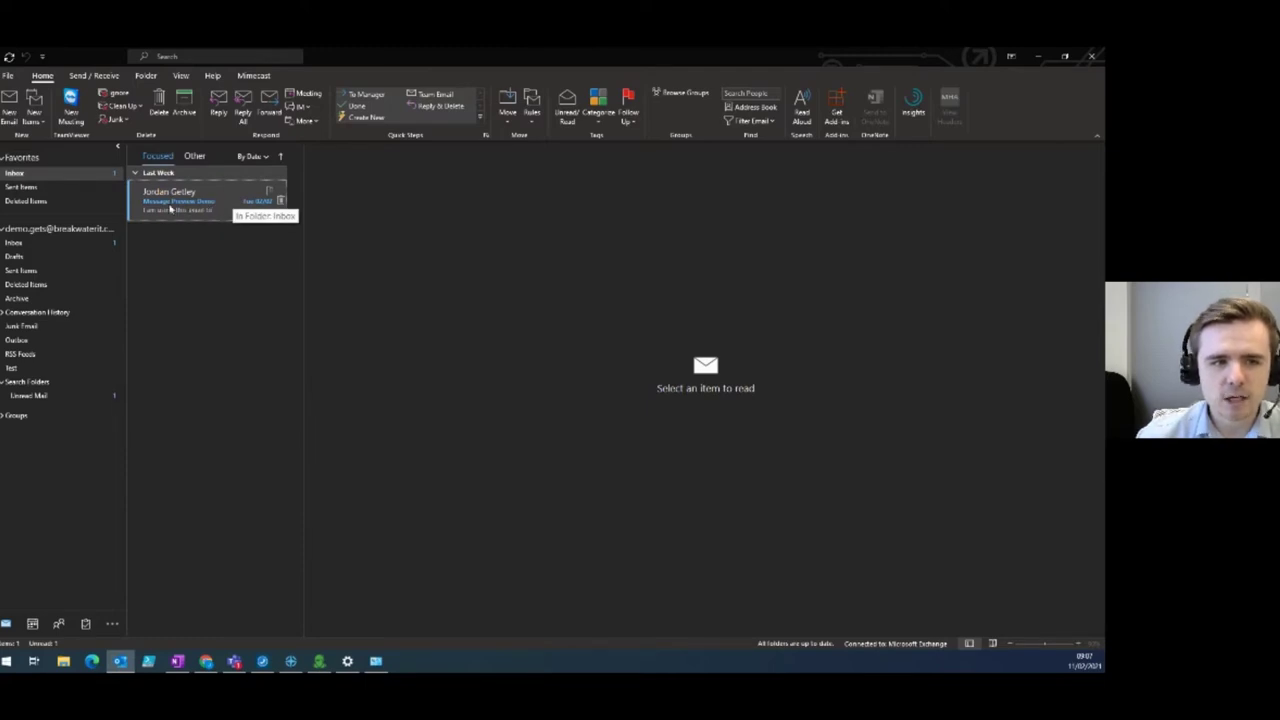
{"action": "left_click", "coordinate": [129, 205]}
{"action": "left_click", "coordinate": [130, 213]}
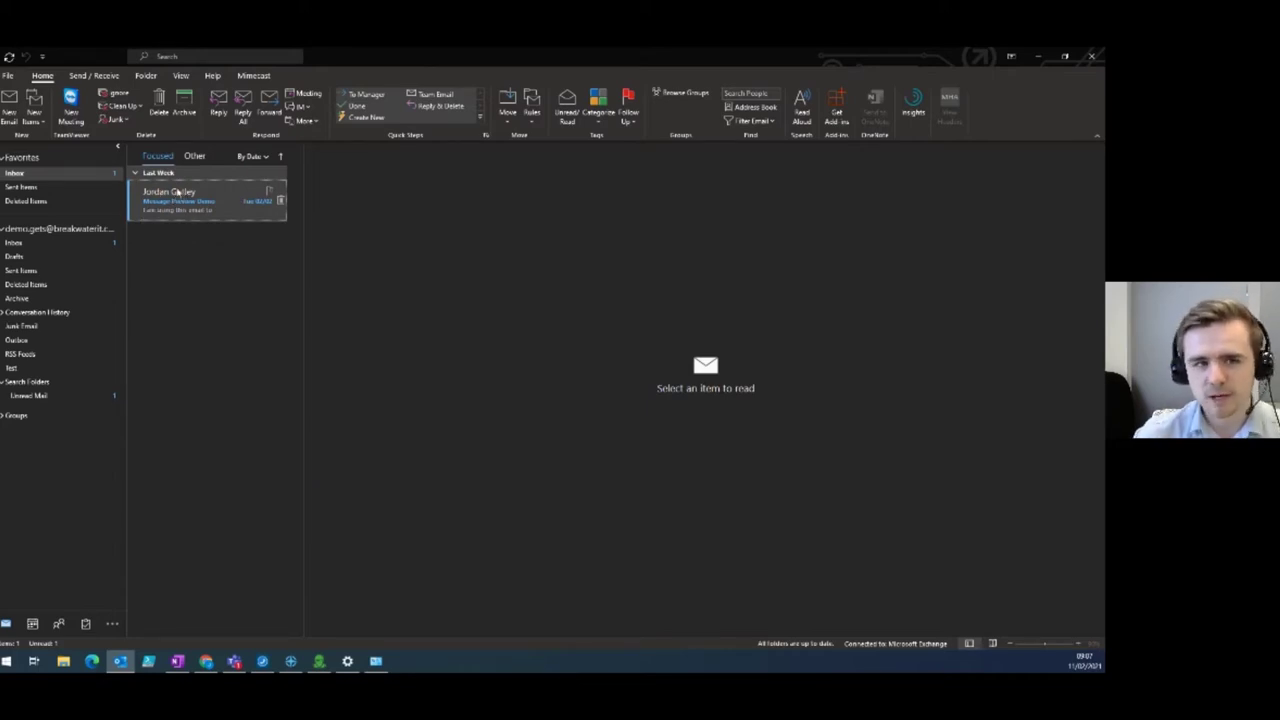
{"action": "left_click", "coordinate": [130, 197]}
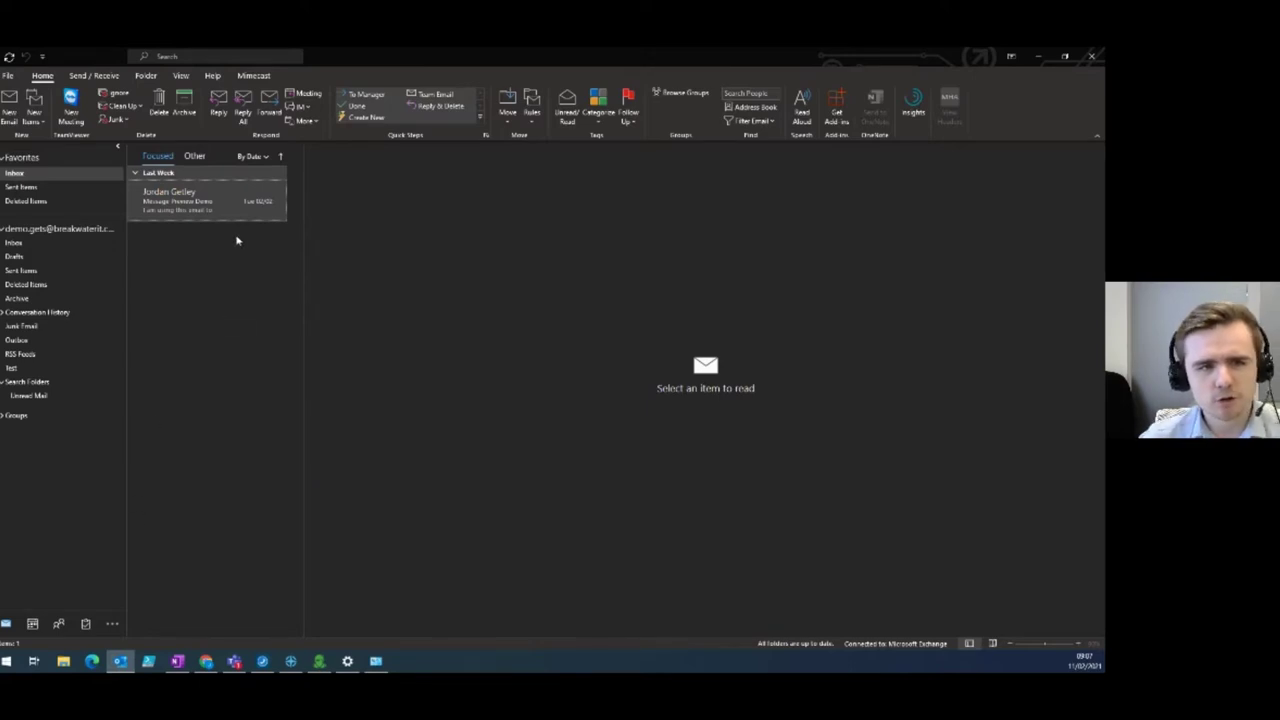
Create a new email and open the Poll pane from the Insert tab.
{"action": "left_click", "coordinate": [207, 174]}
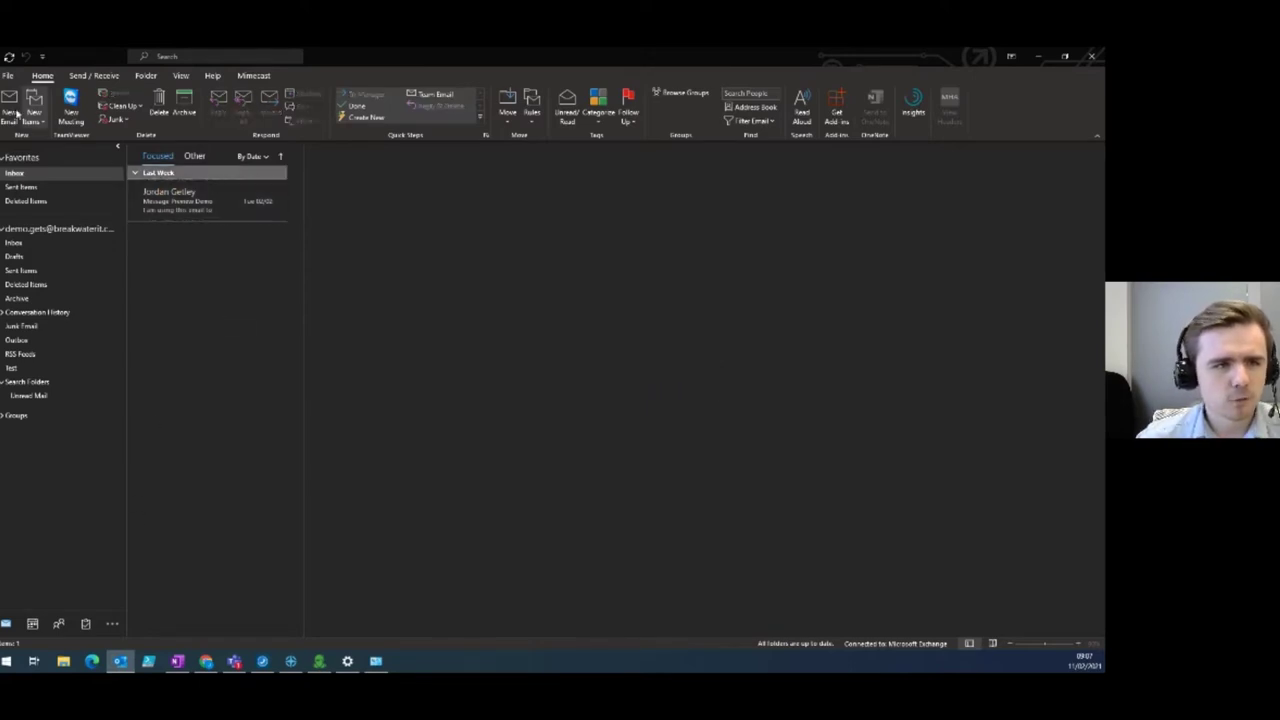
{"action": "left_click", "coordinate": [10, 104]}
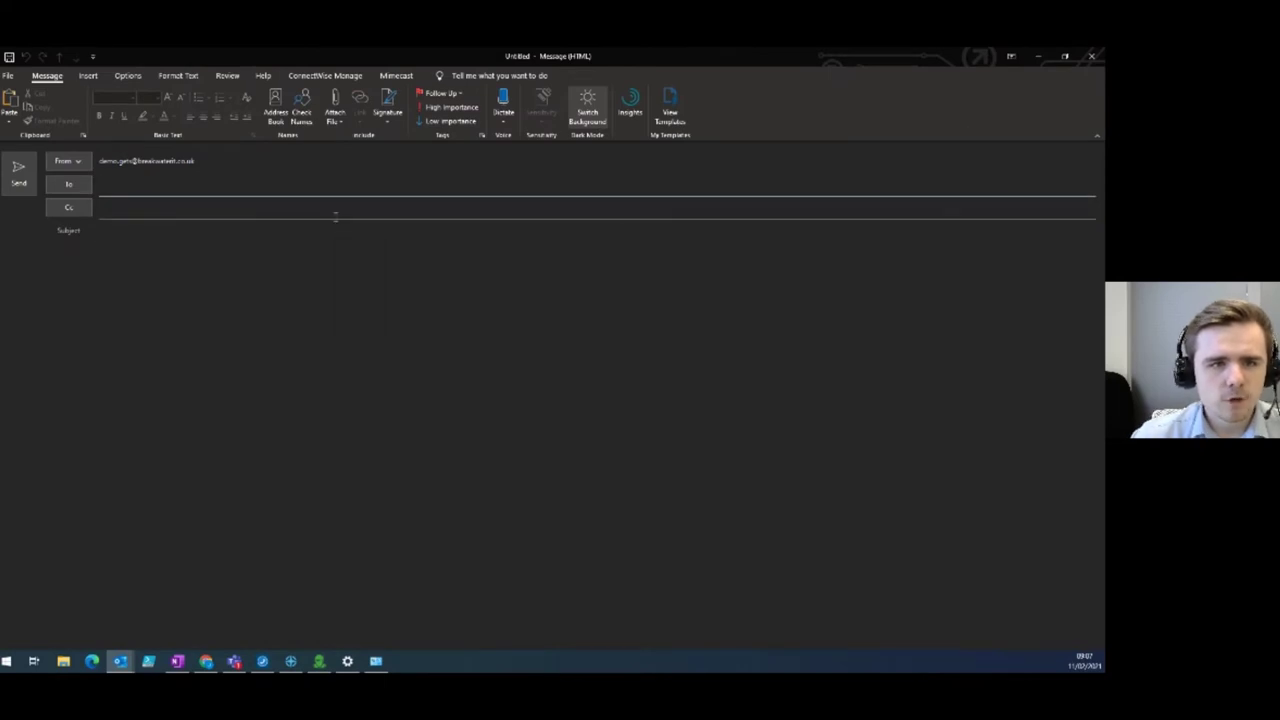
{"action": "left_click", "coordinate": [88, 76]}
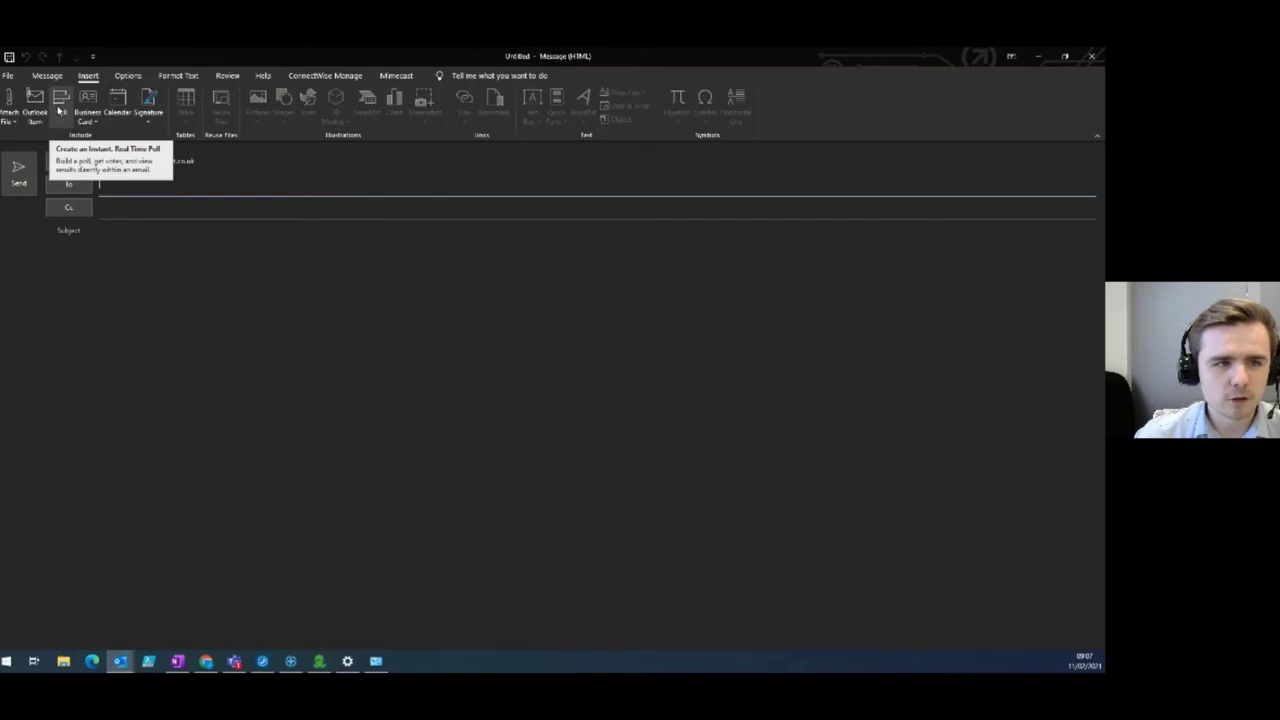
{"action": "left_click", "coordinate": [63, 113]}
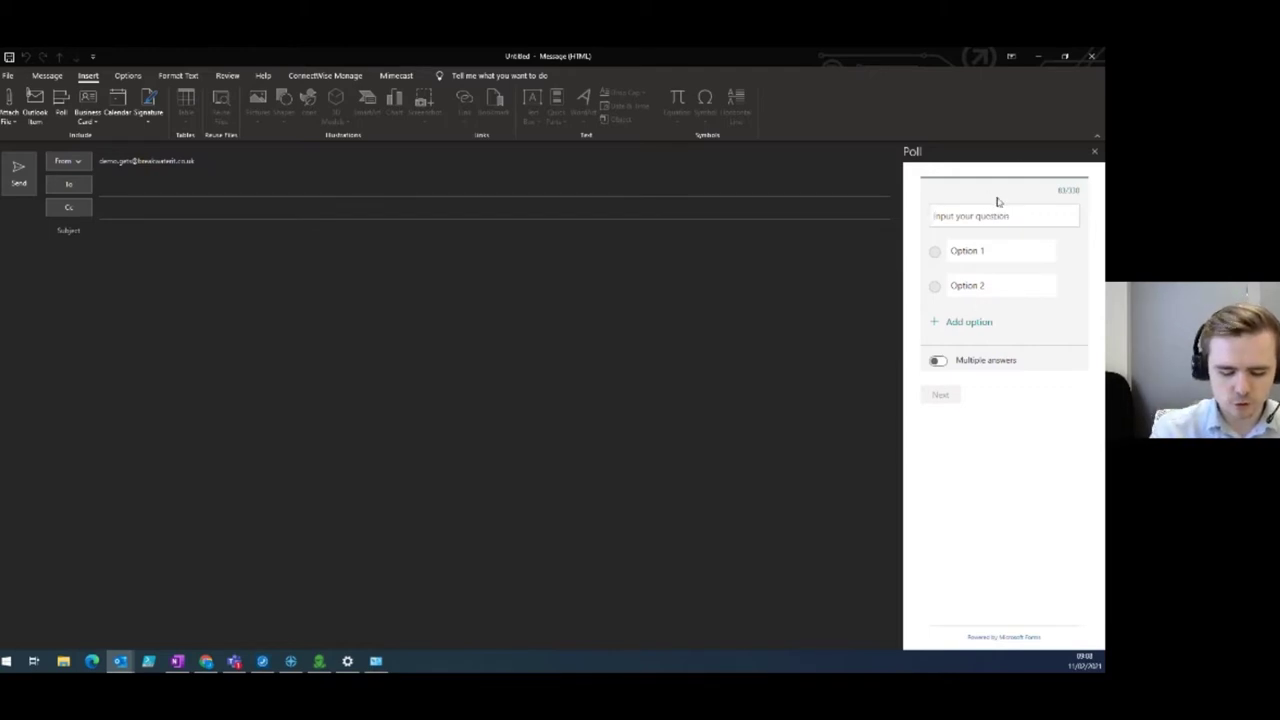
Build a single-answer poll 'Test question' with only Option 1 and Option 2, then preview it.
{"action": "type", "text": "Test question"}
{"action": "left_click", "coordinate": [1003, 256]}
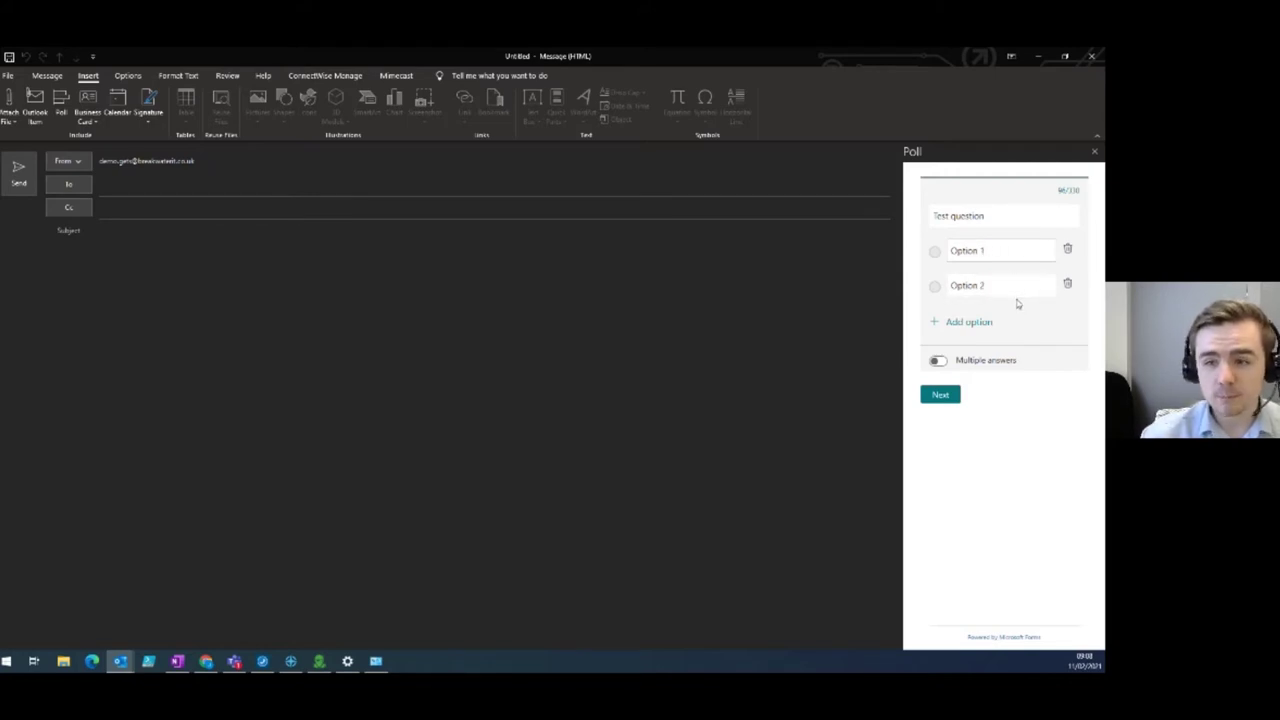
{"action": "left_click", "coordinate": [970, 322]}
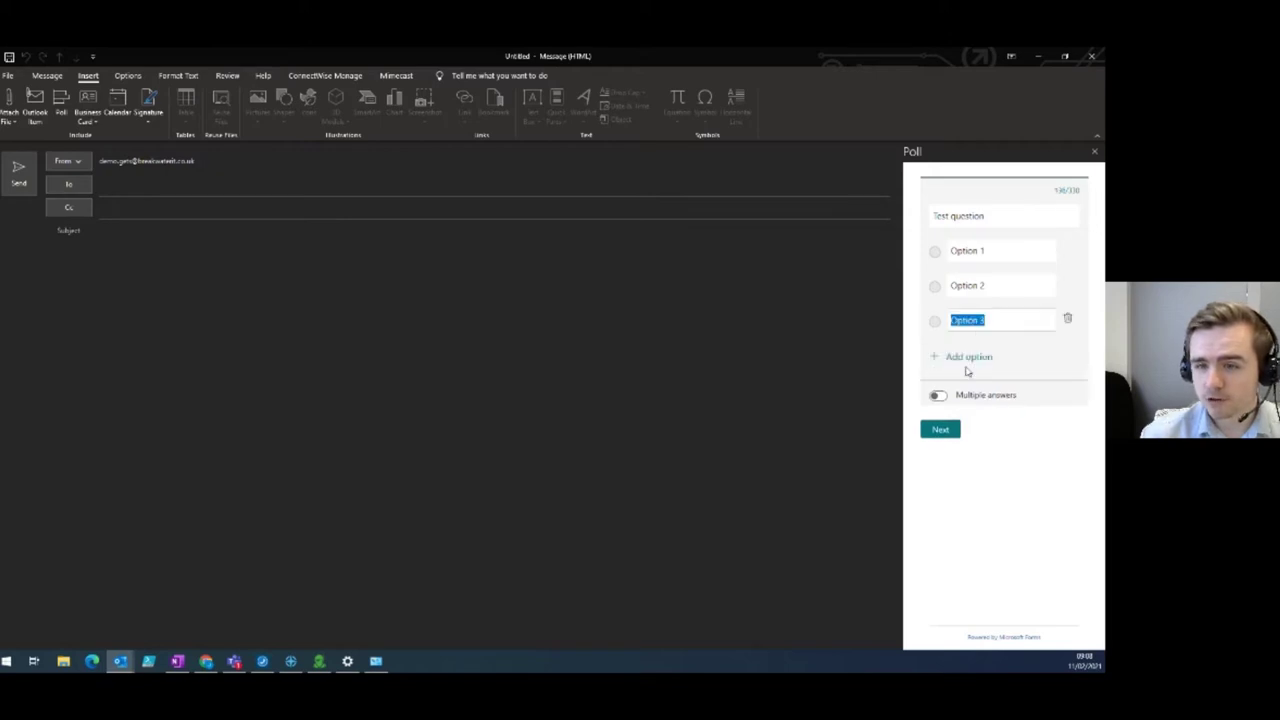
{"action": "left_click", "coordinate": [965, 358]}
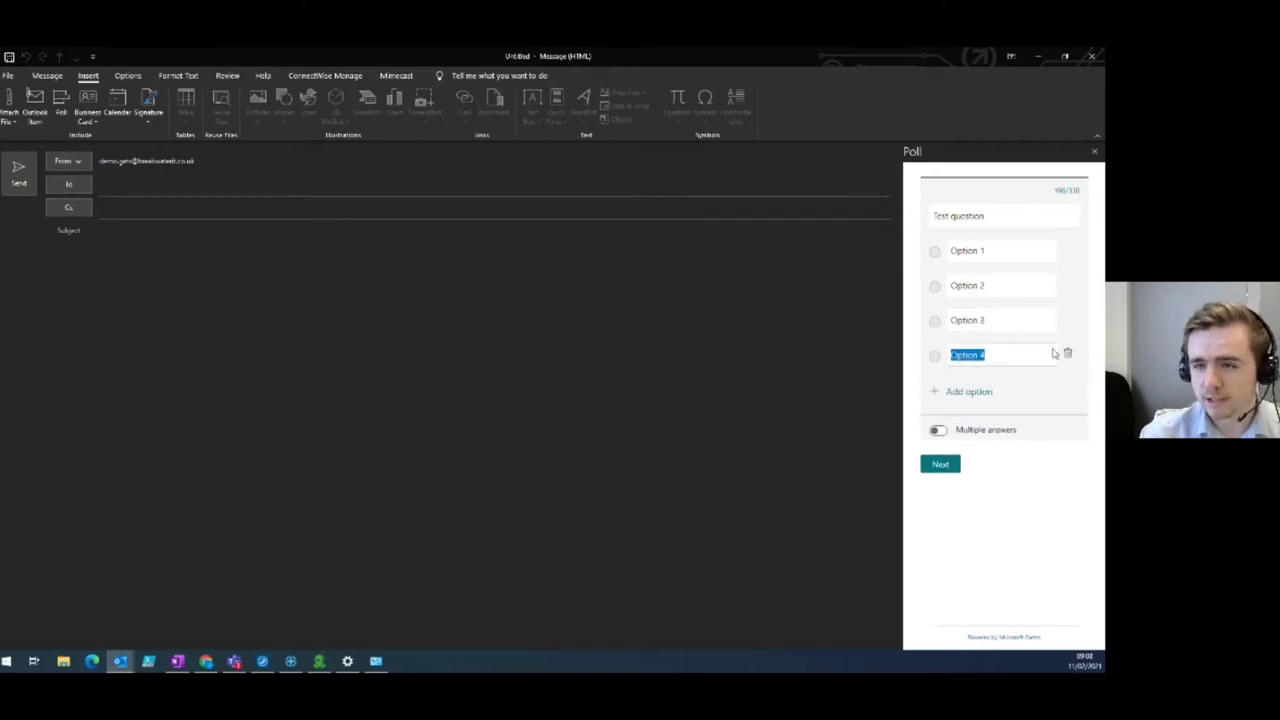
{"action": "left_click", "coordinate": [1067, 353]}
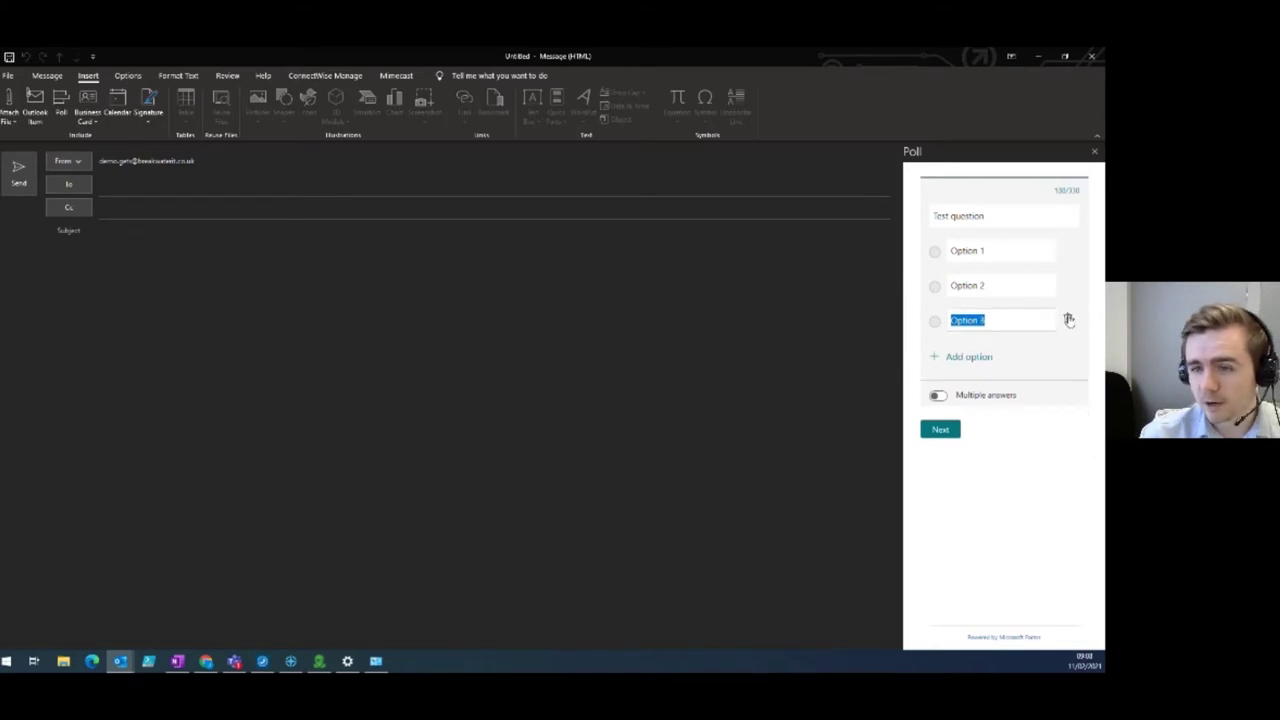
{"action": "left_click", "coordinate": [1068, 320]}
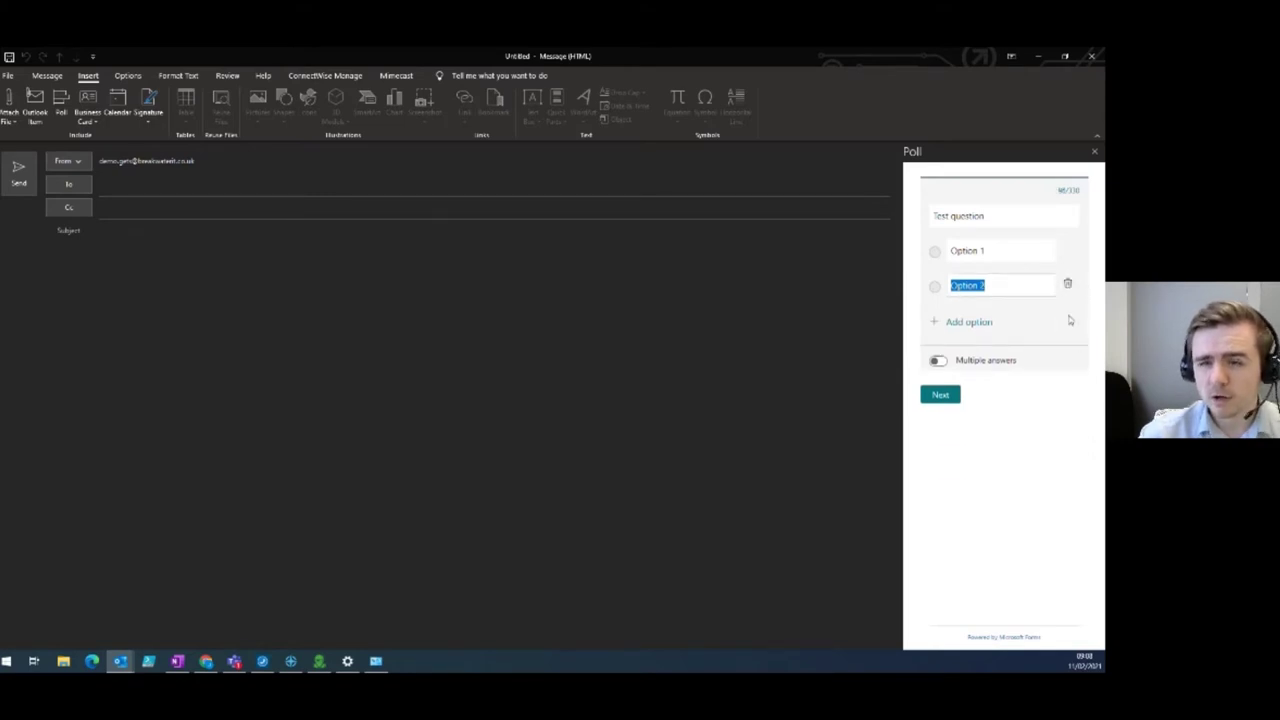
{"action": "left_click", "coordinate": [938, 360]}
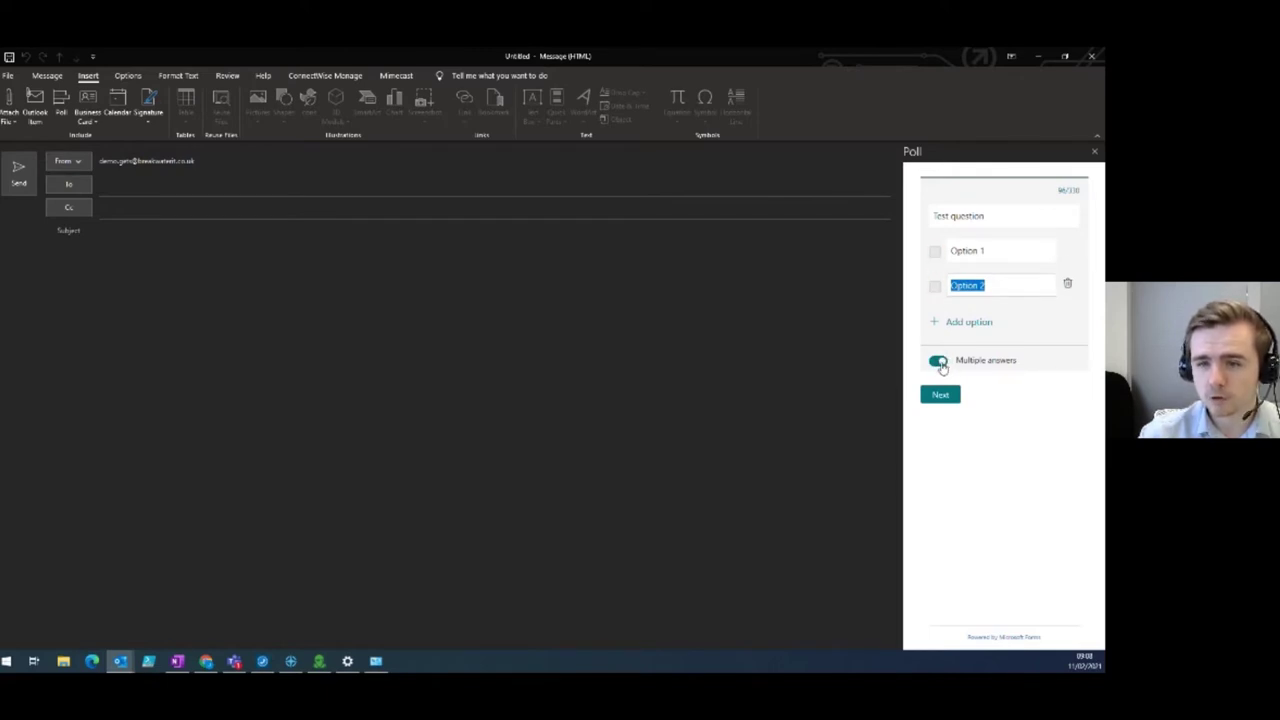
{"action": "left_click", "coordinate": [938, 362]}
{"action": "left_click", "coordinate": [942, 395]}
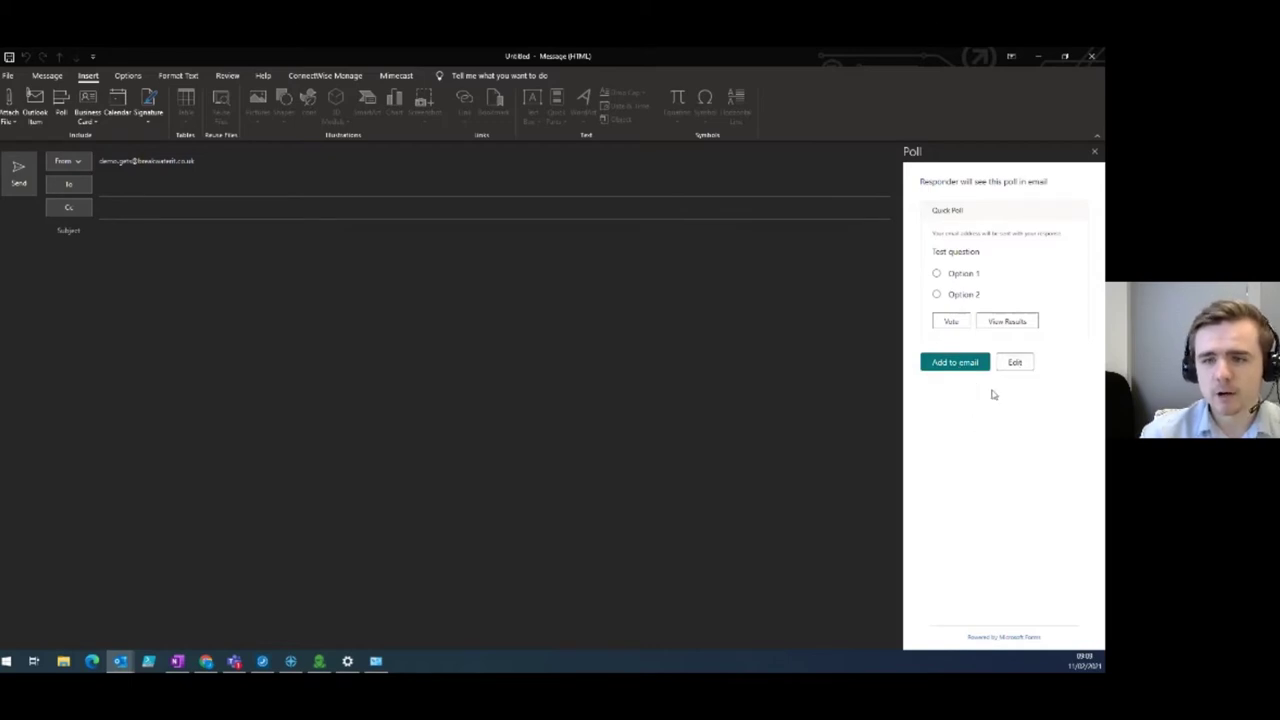
Sign in with the polls account and insert the Test question poll into the email.
{"action": "left_click", "coordinate": [971, 369]}
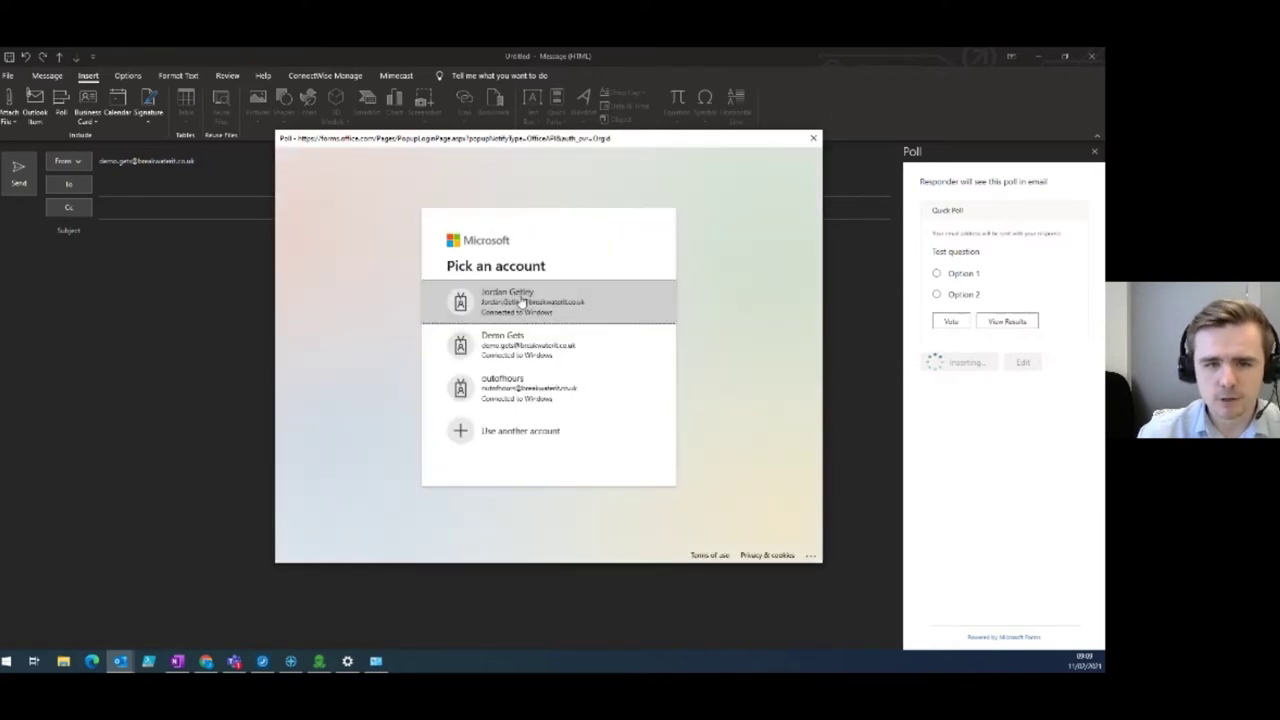
{"action": "left_click", "coordinate": [523, 302]}
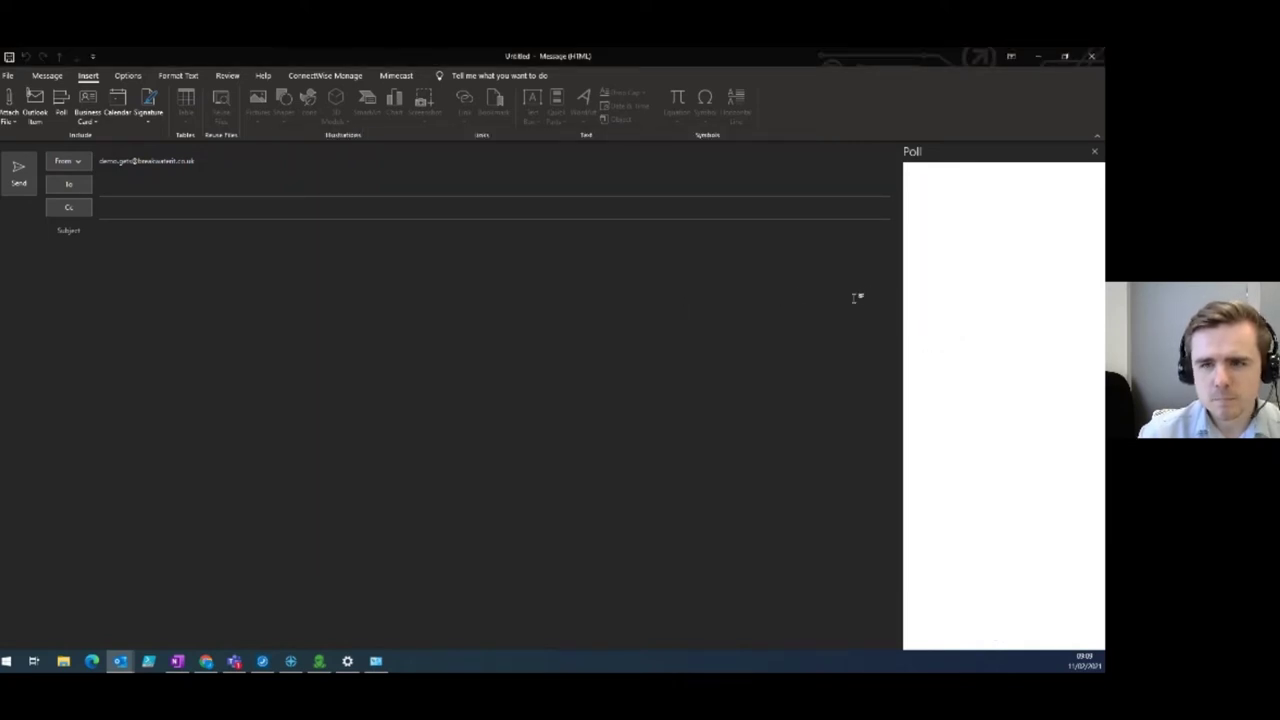
{"action": "left_click", "coordinate": [945, 396]}
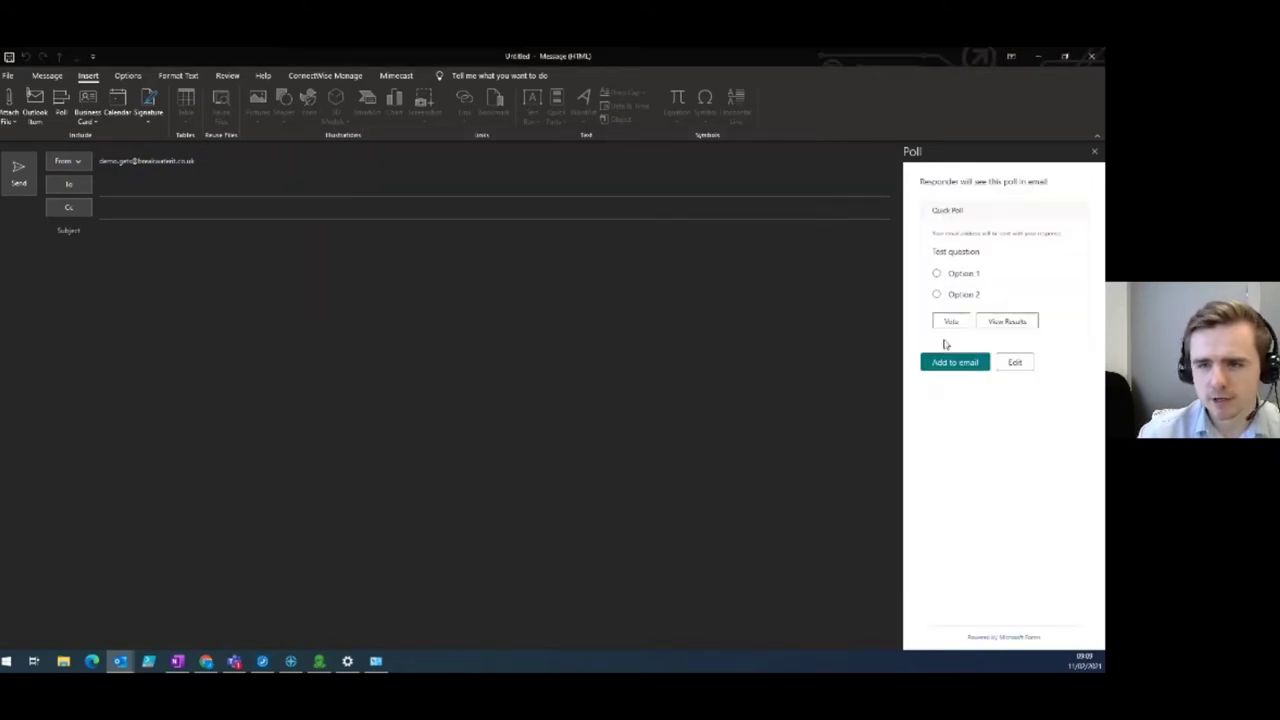
{"action": "left_click", "coordinate": [954, 363]}
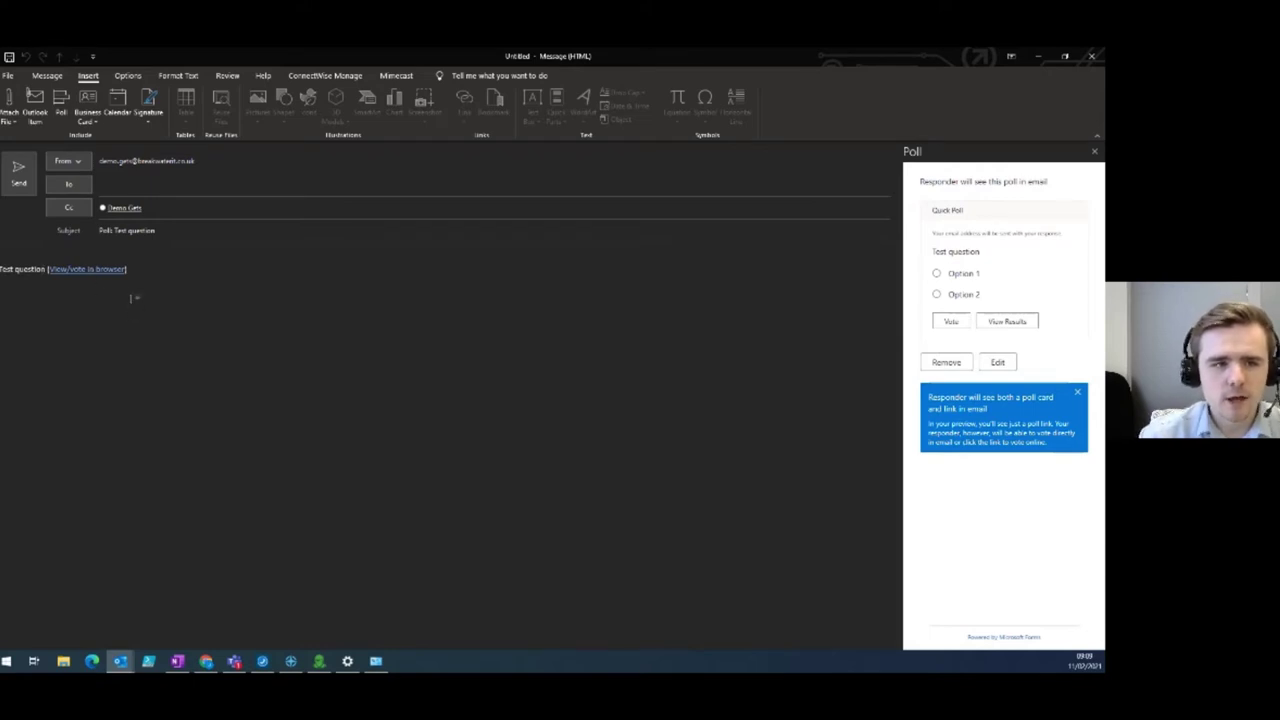
Address the poll email to a suggested recent contact, close the Poll pane, and send it.
{"action": "triple_click", "coordinate": [167, 232]}
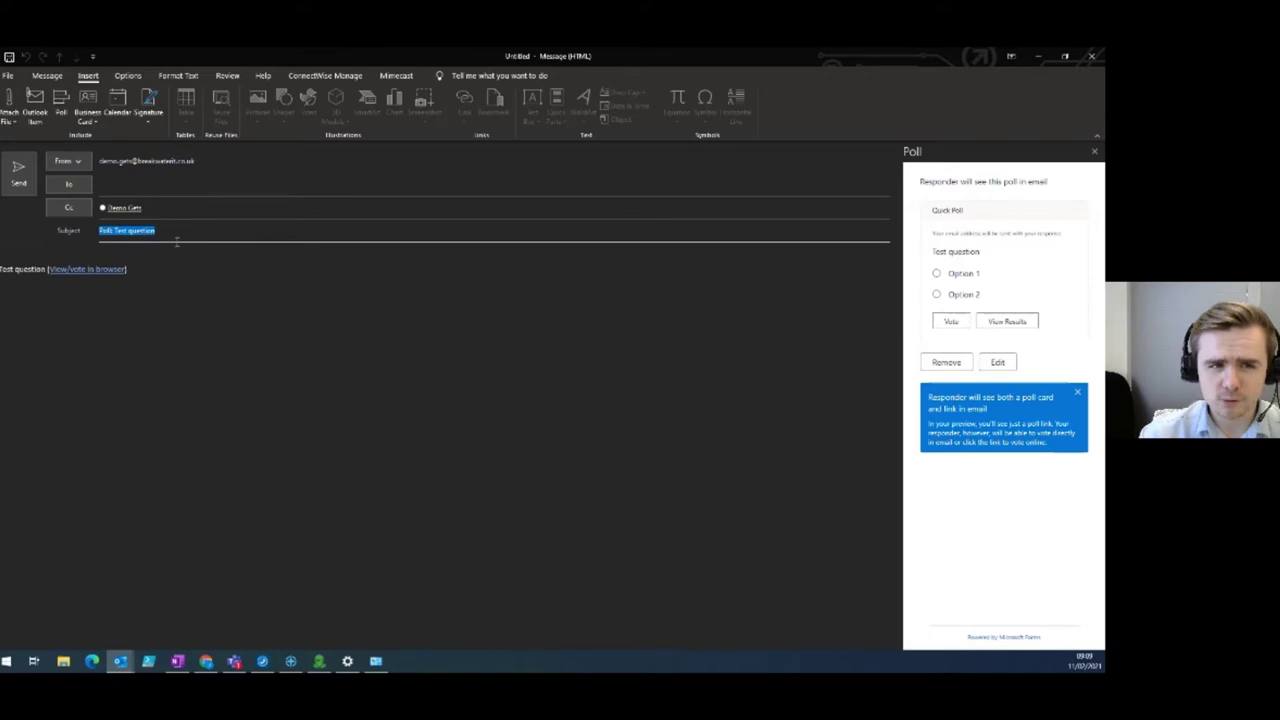
{"action": "left_click", "coordinate": [165, 208]}
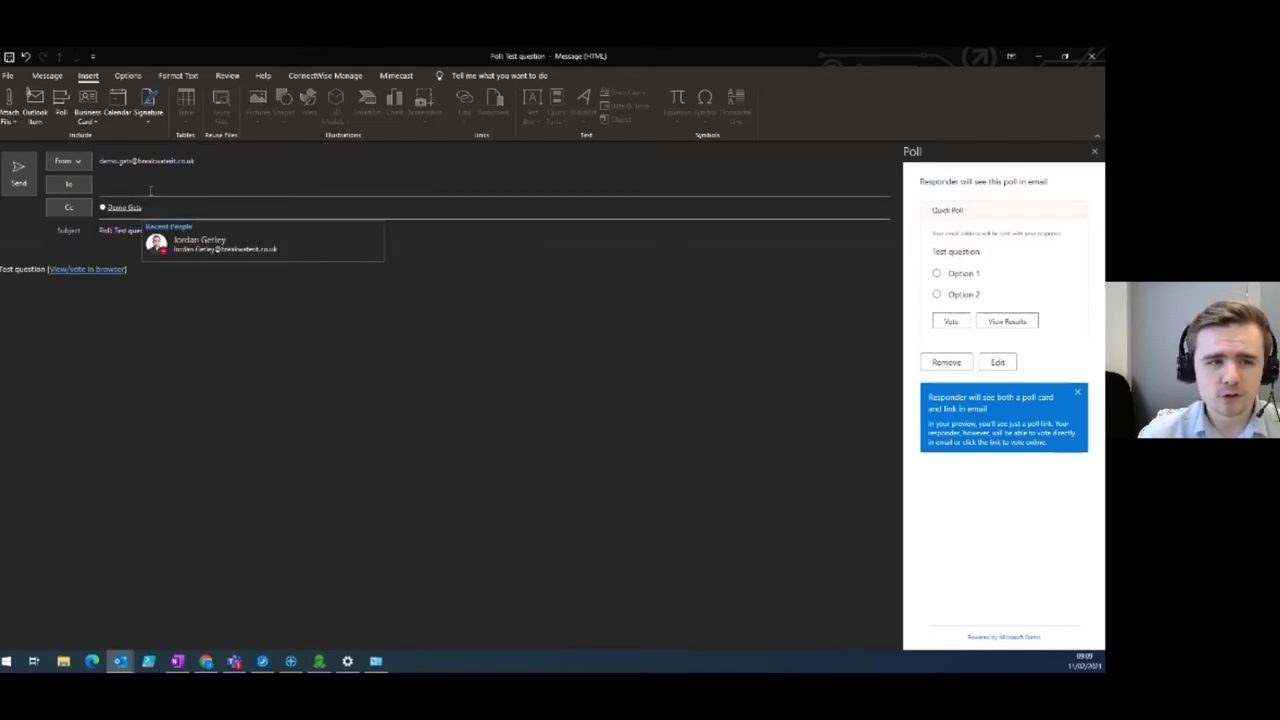
{"action": "left_click", "coordinate": [193, 298]}
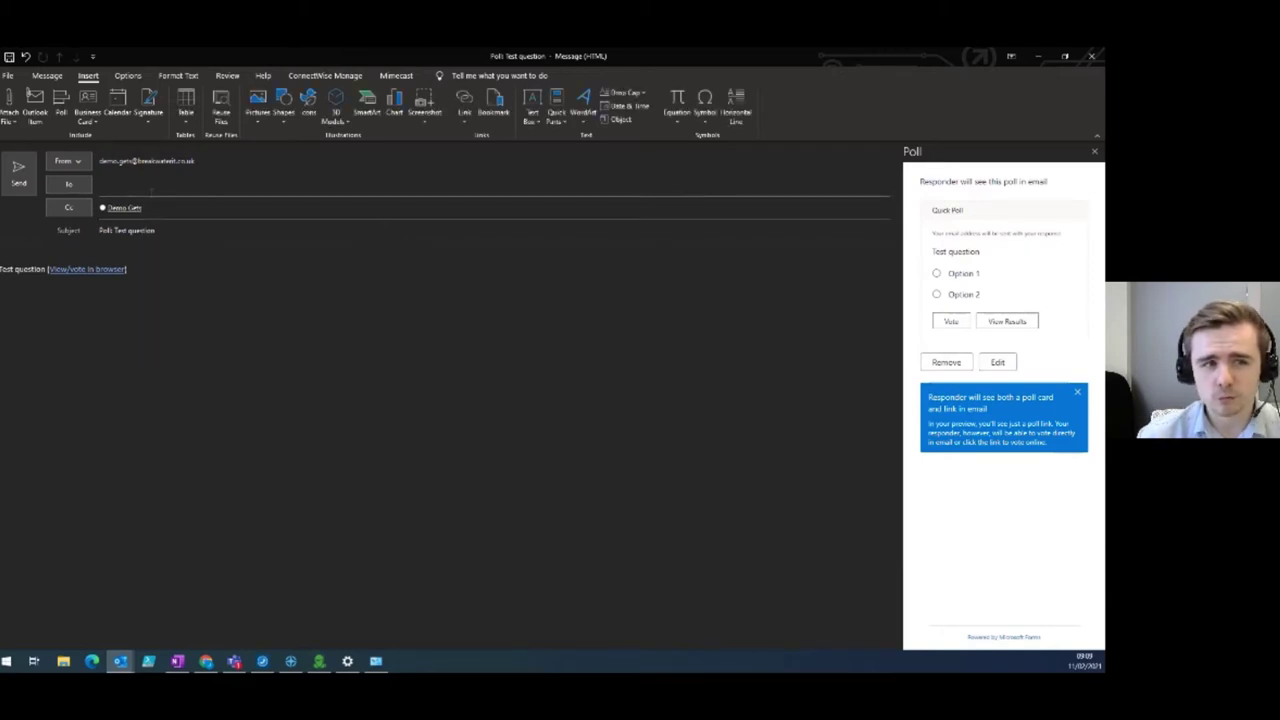
{"action": "left_click", "coordinate": [152, 184]}
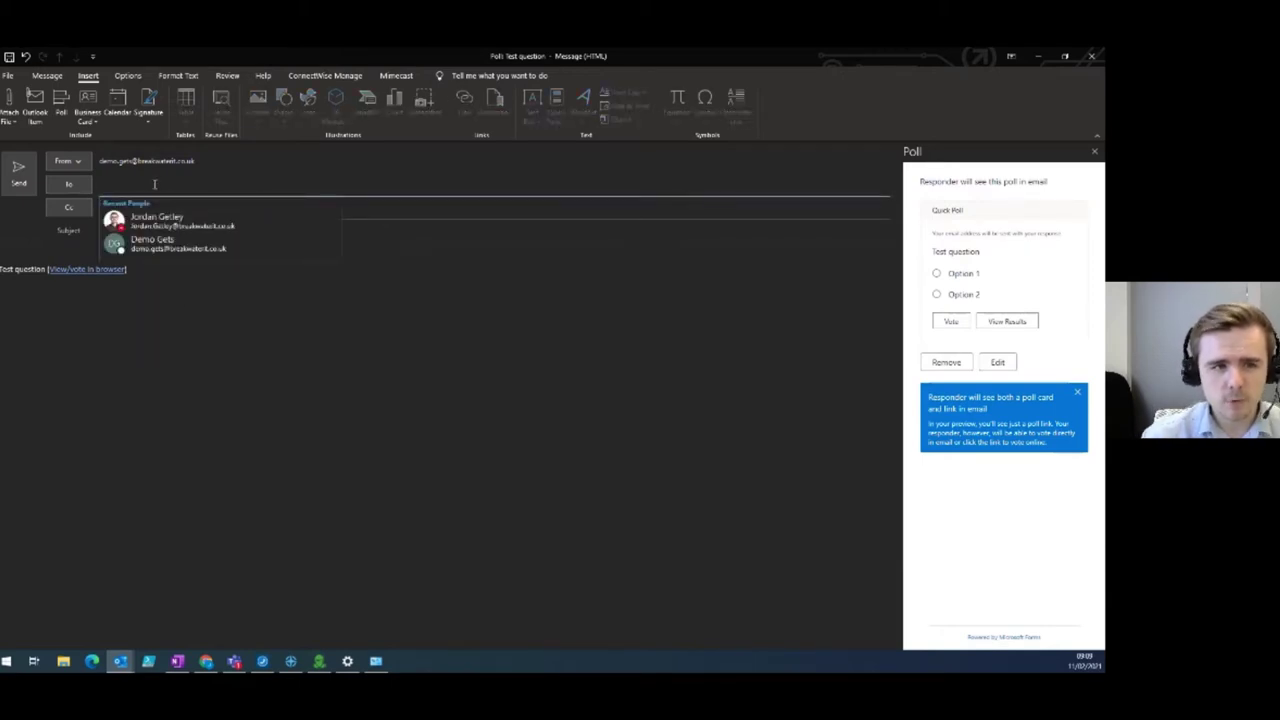
{"action": "left_click", "coordinate": [187, 225]}
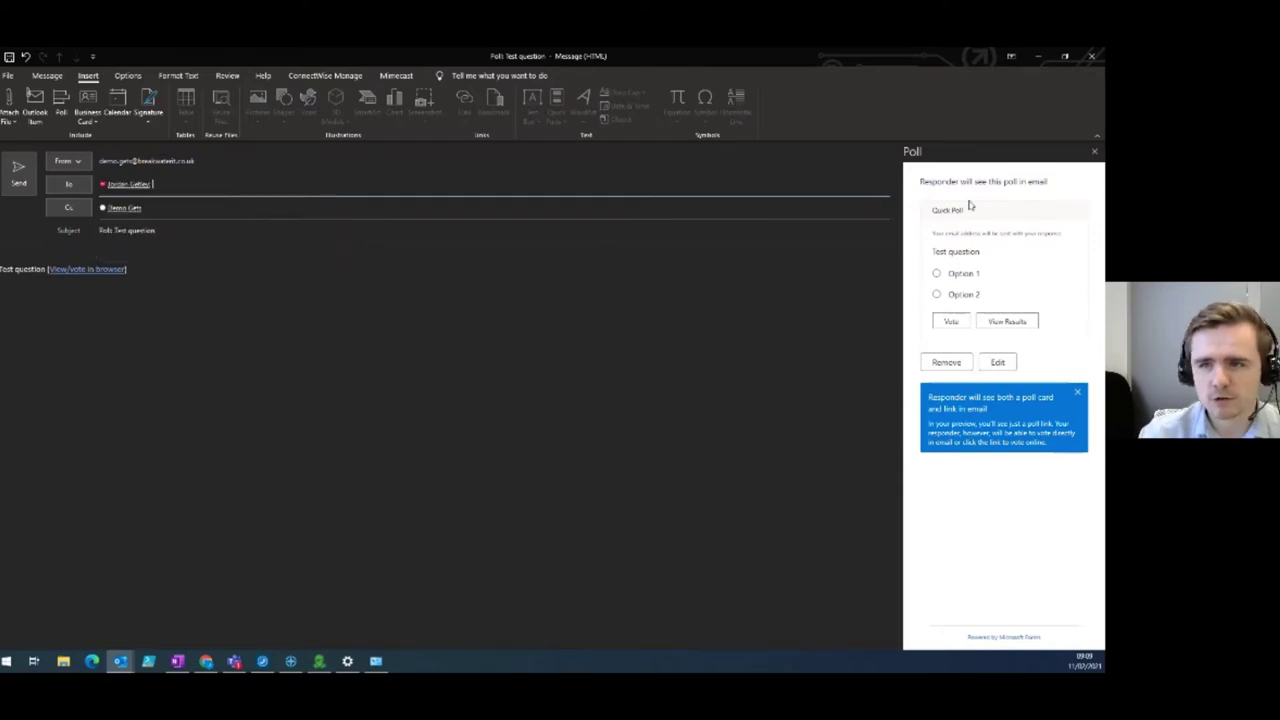
{"action": "left_click", "coordinate": [1095, 155]}
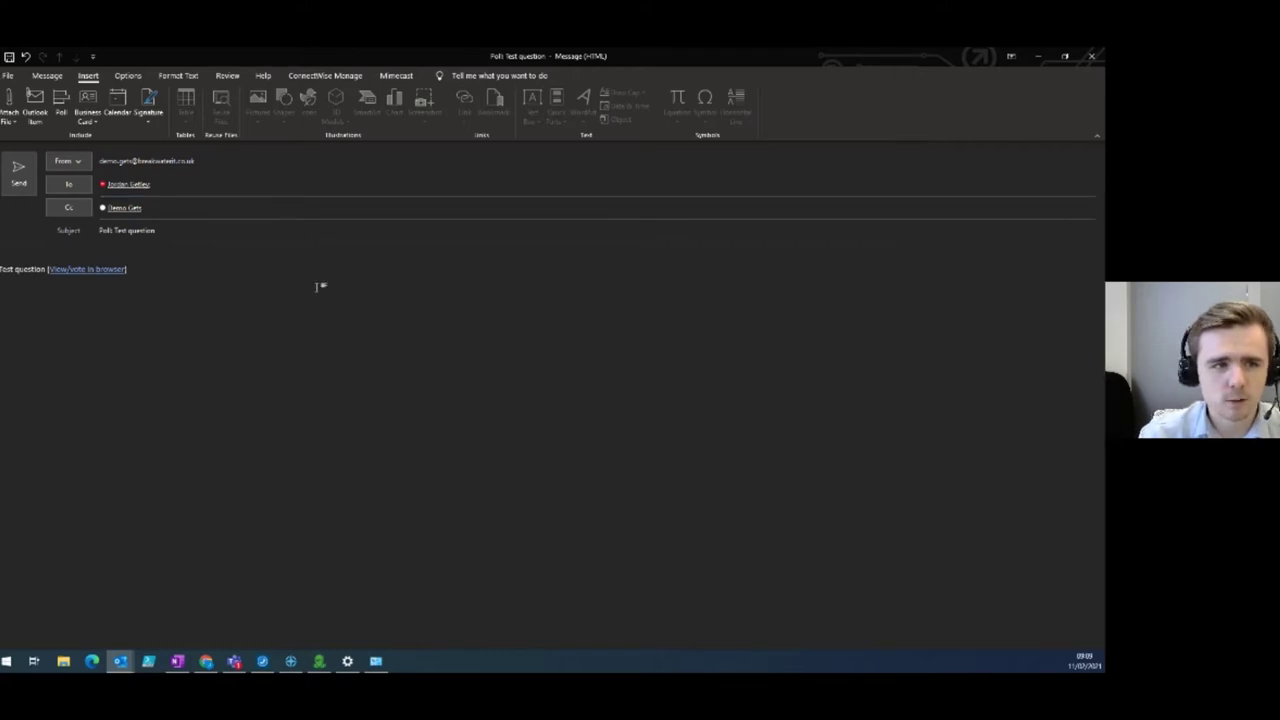
{"action": "left_click", "coordinate": [24, 177]}
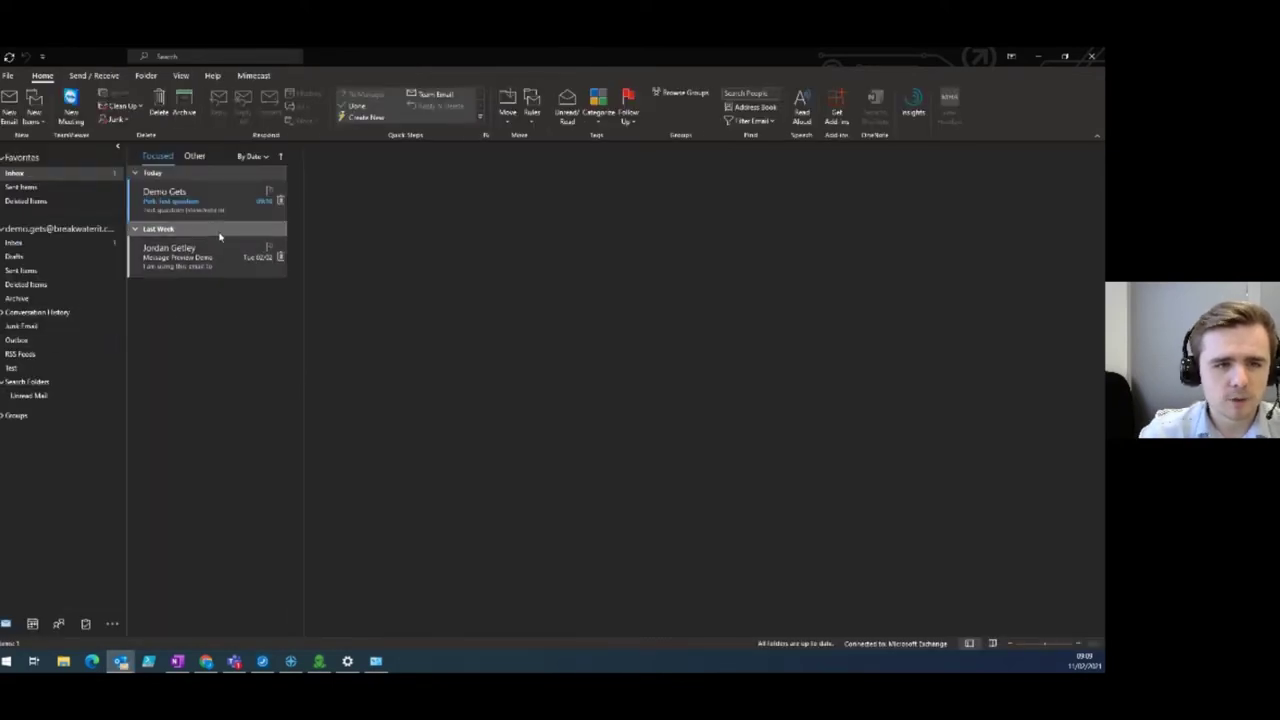
Read the Poll: Test question and Message Preview Demo emails, then show the View tab.
{"action": "left_click", "coordinate": [207, 211]}
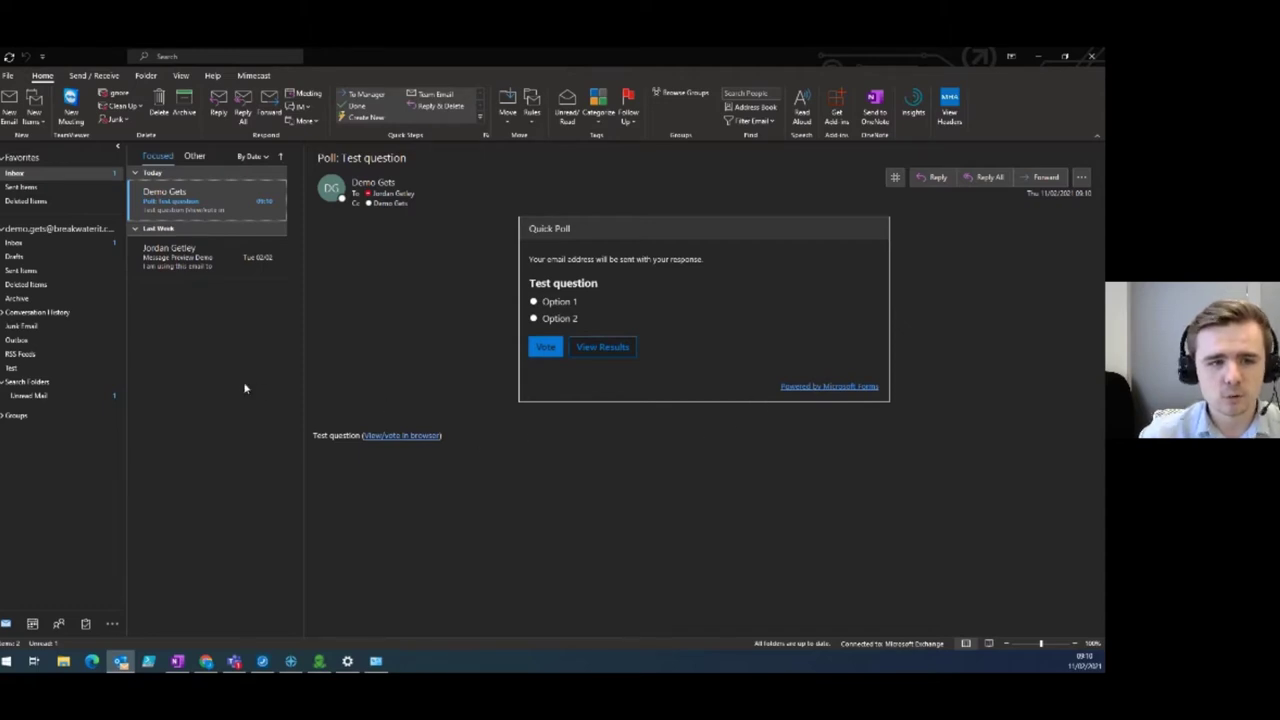
{"action": "left_click", "coordinate": [225, 178]}
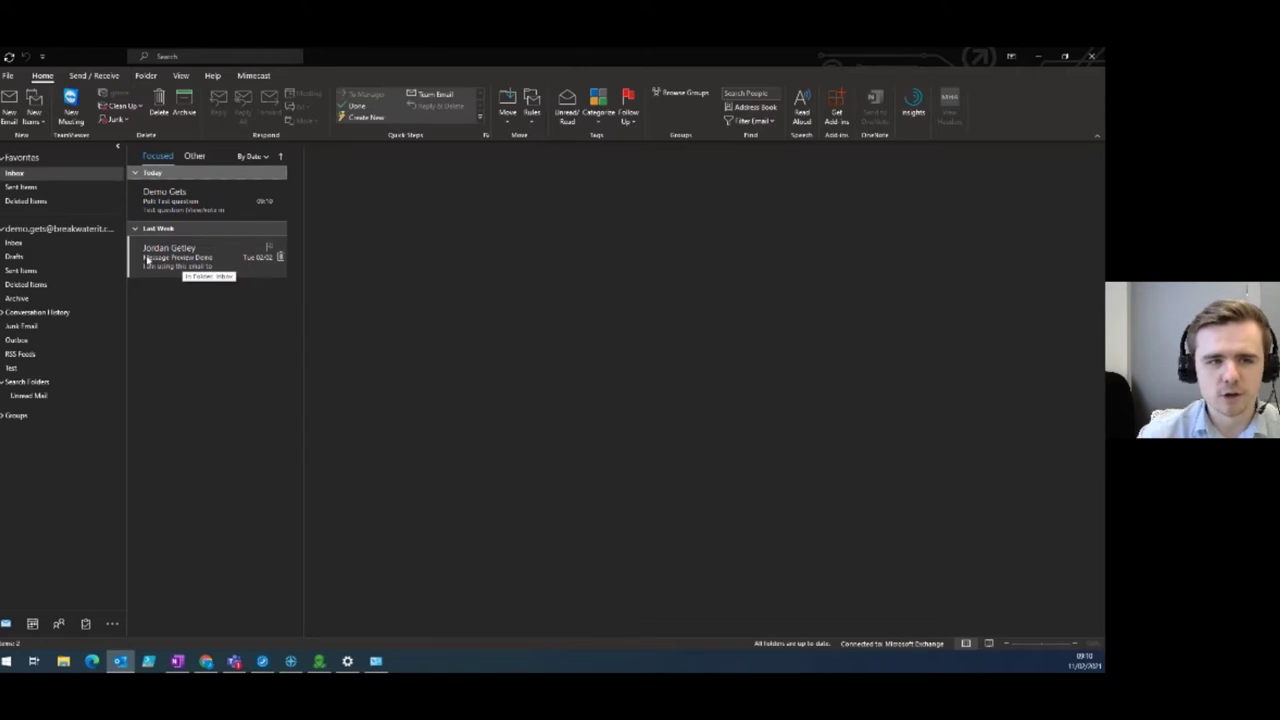
{"action": "left_click", "coordinate": [196, 269]}
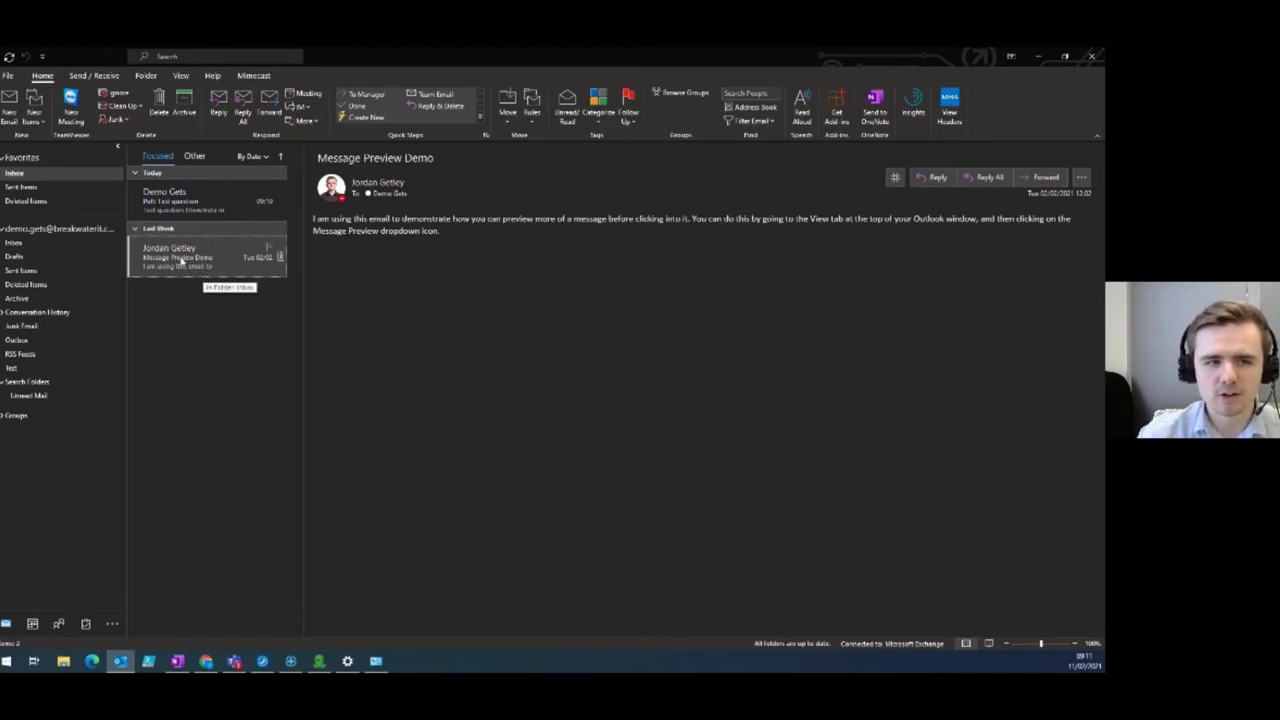
{"action": "left_click", "coordinate": [180, 236]}
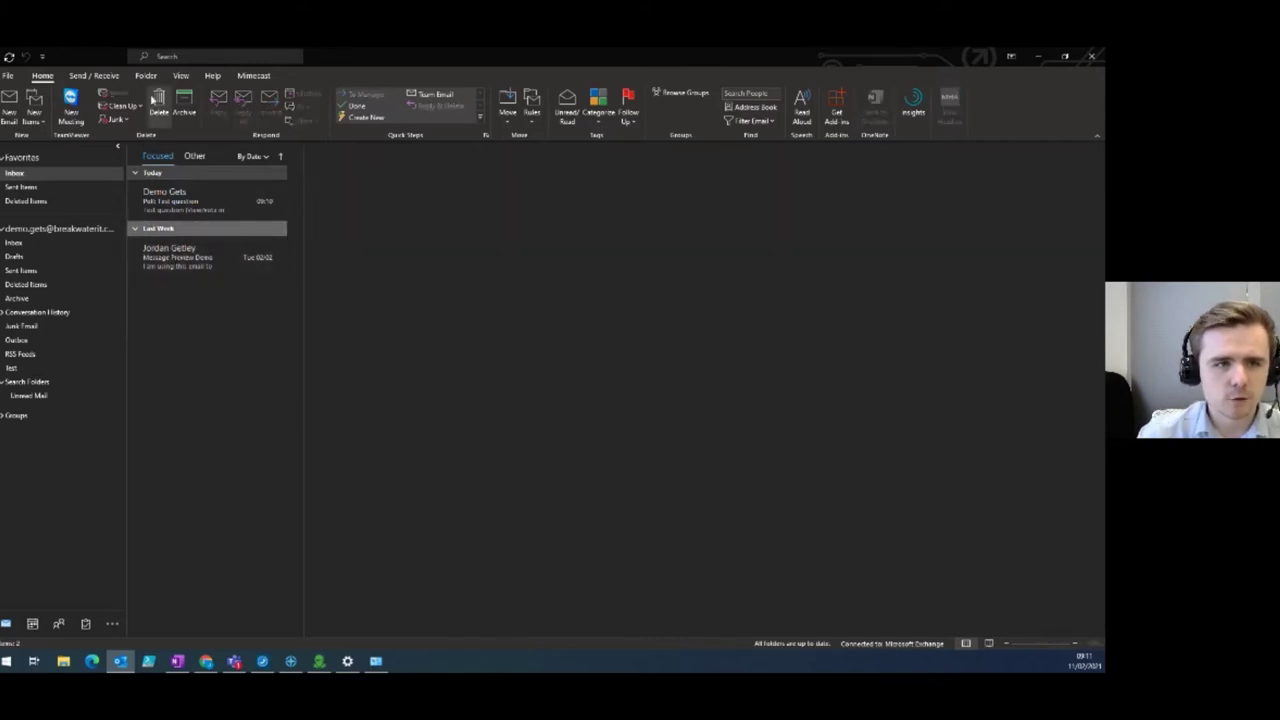
{"action": "left_click", "coordinate": [180, 77]}
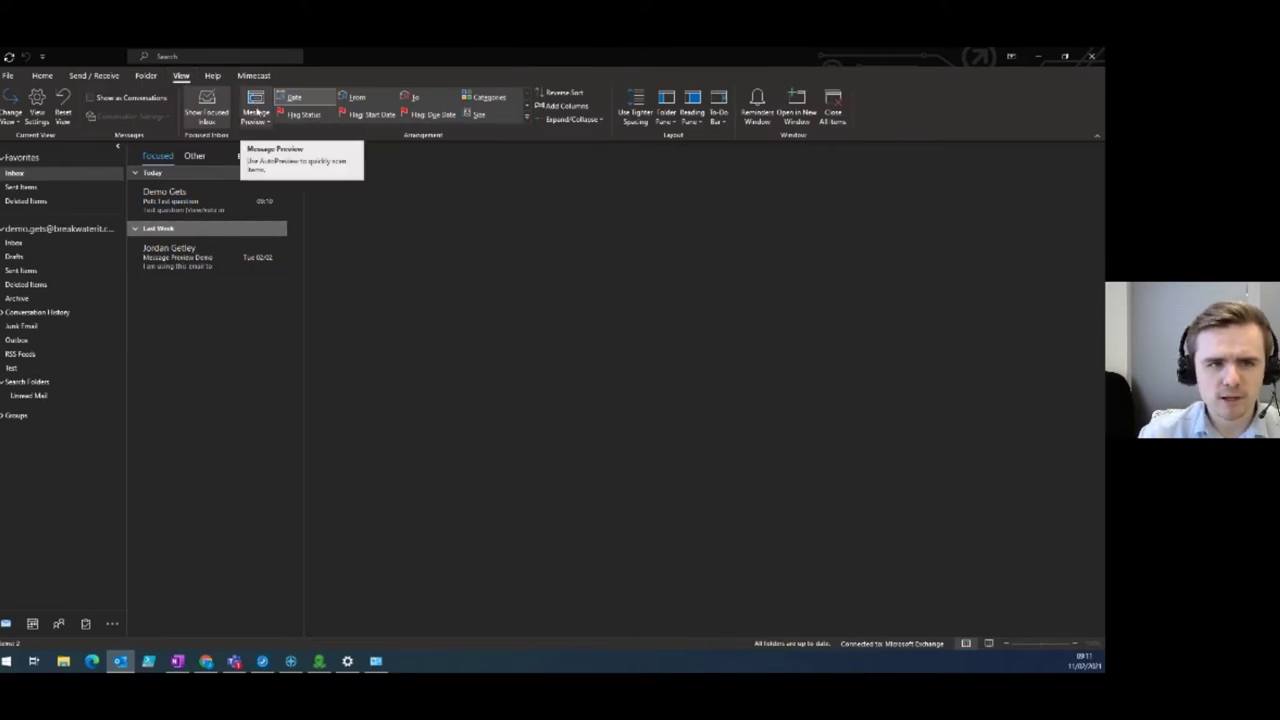
{"action": "left_click", "coordinate": [257, 113]}
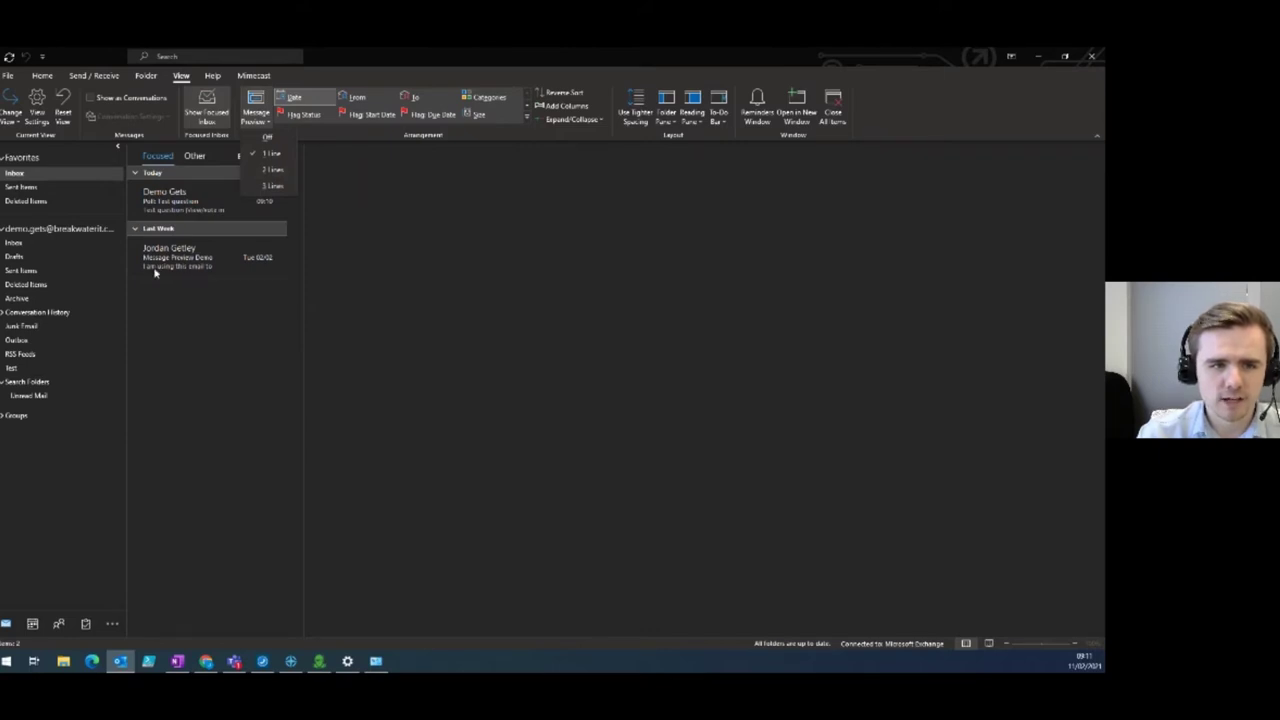
{"action": "left_click", "coordinate": [263, 170]}
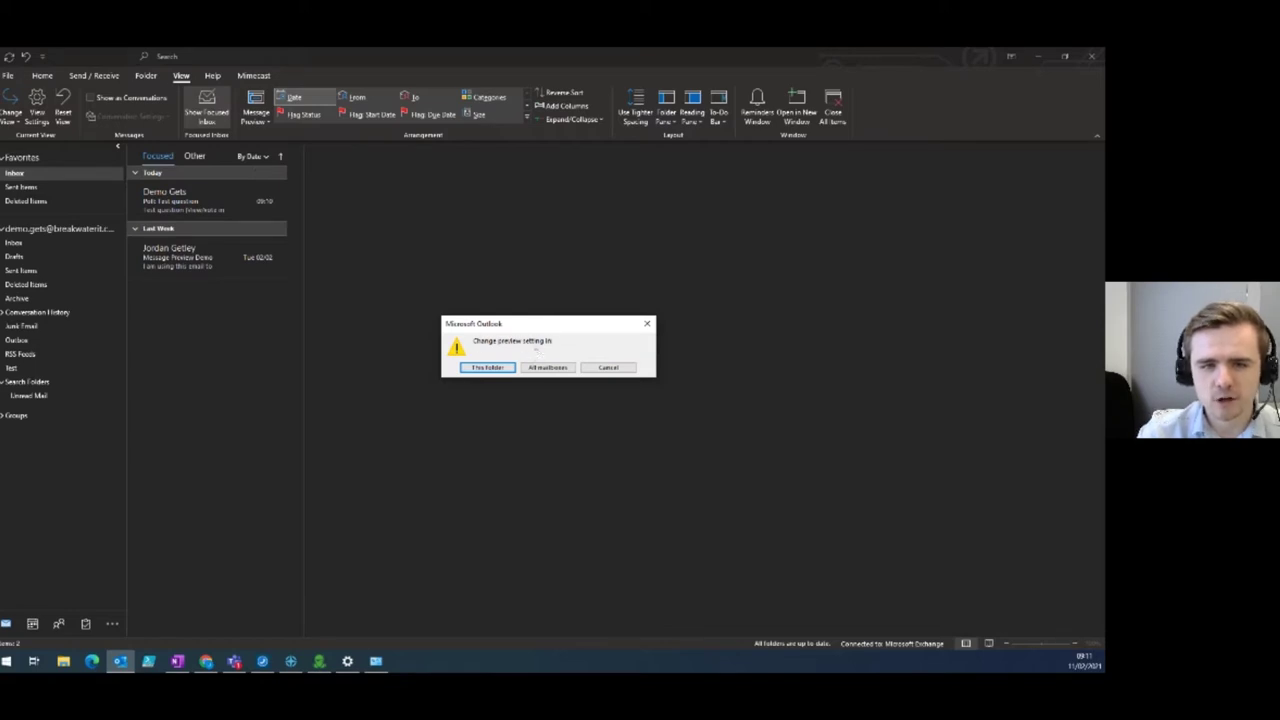
{"action": "left_click", "coordinate": [545, 368]}
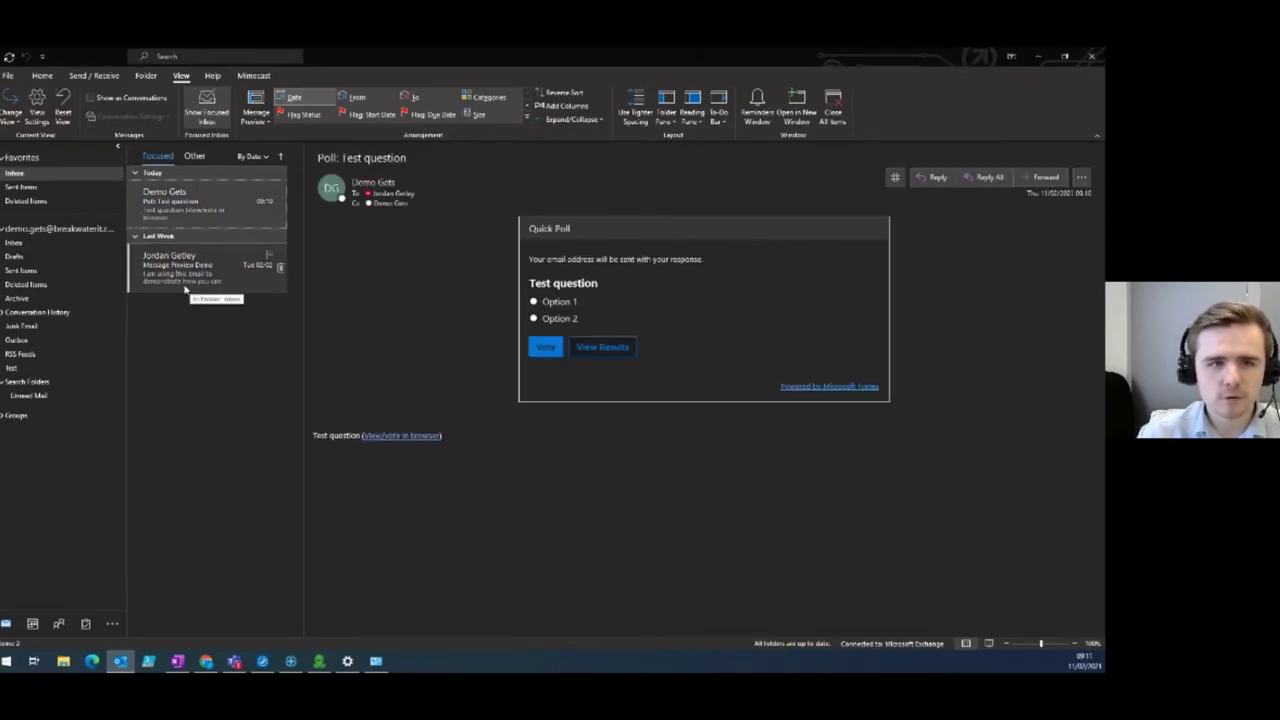
{"action": "left_click", "coordinate": [256, 110]}
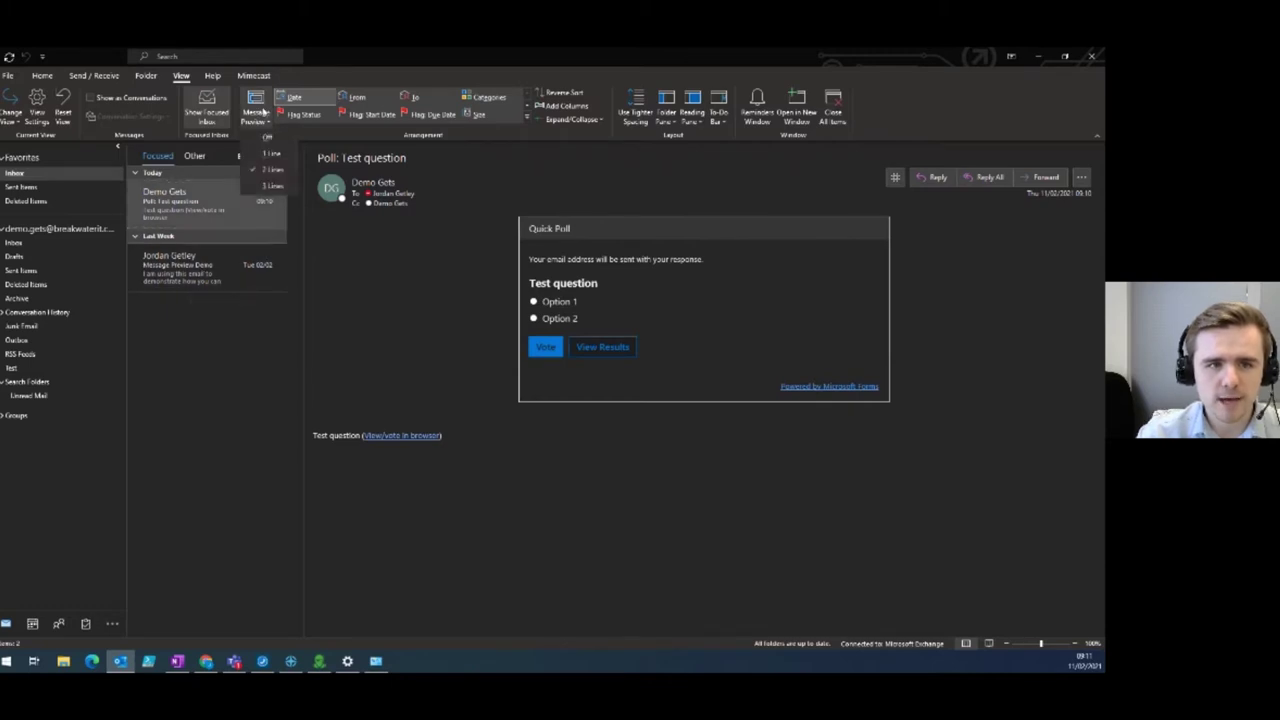
{"action": "left_click", "coordinate": [268, 178]}
{"action": "left_click", "coordinate": [548, 367]}
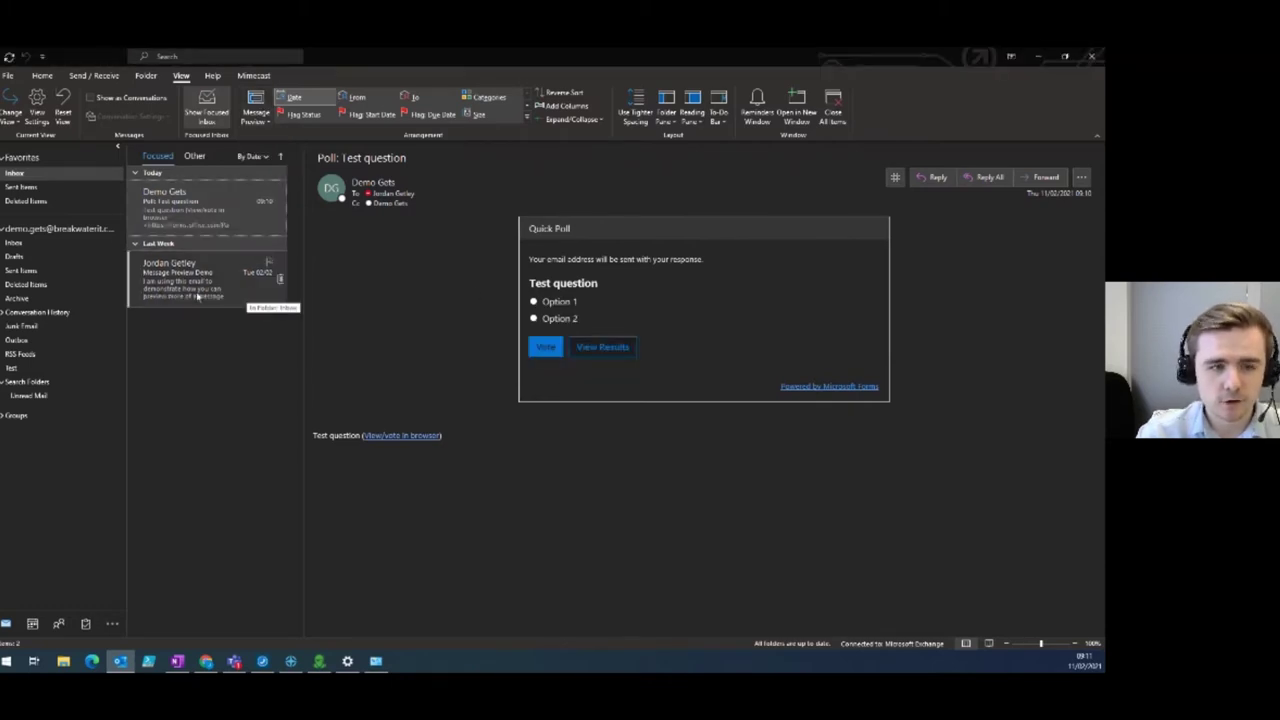
{"action": "left_click", "coordinate": [256, 110]}
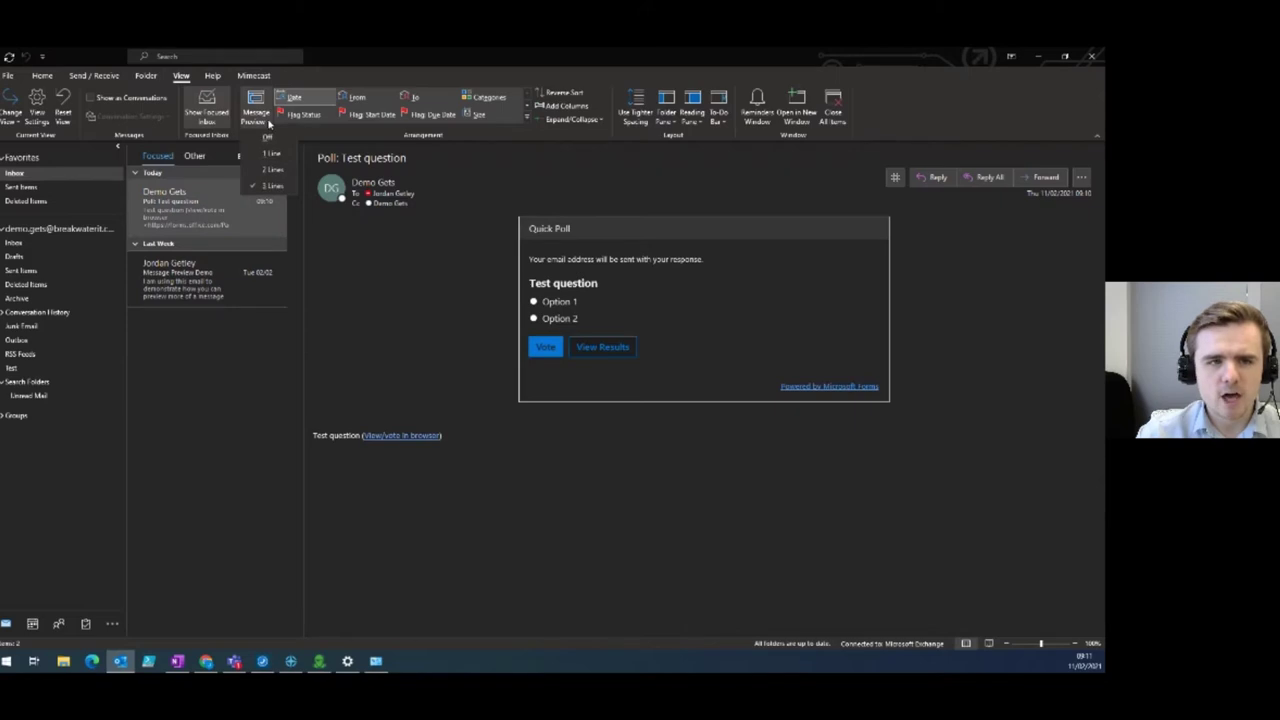
{"action": "left_click", "coordinate": [268, 178]}
{"action": "left_click", "coordinate": [562, 367]}
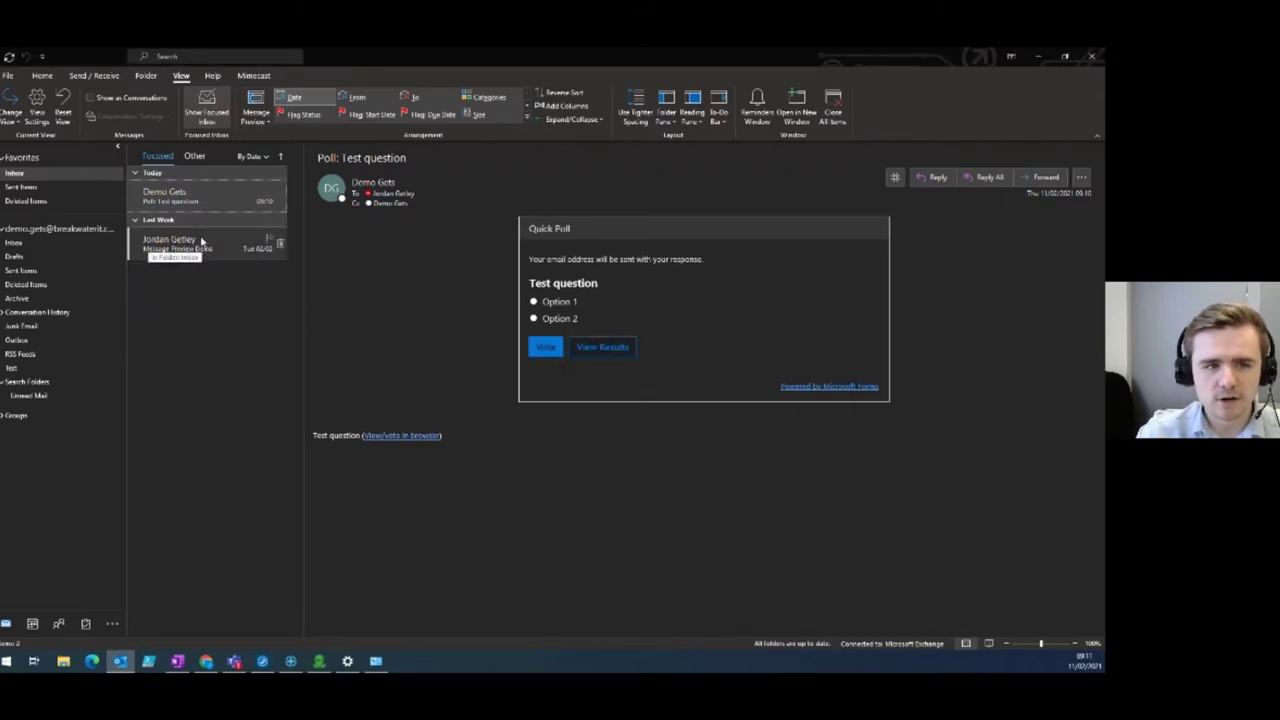
{"action": "left_click", "coordinate": [256, 112]}
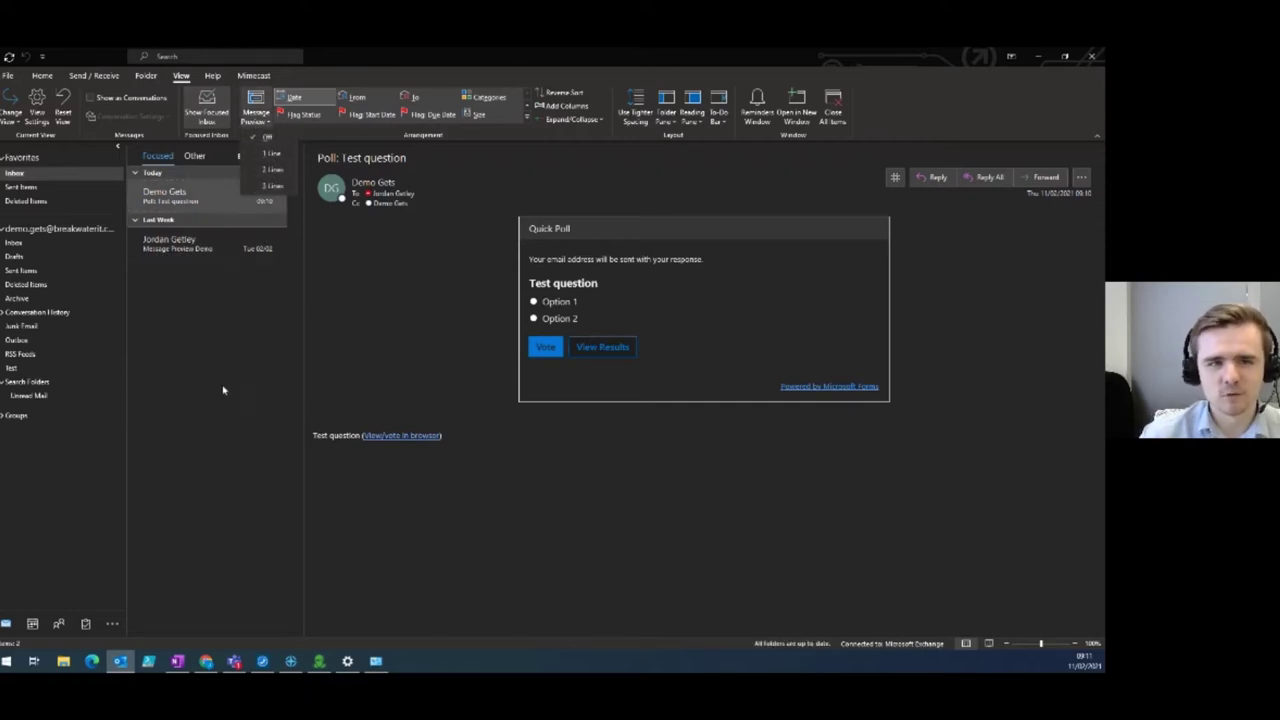
{"action": "left_click", "coordinate": [254, 155]}
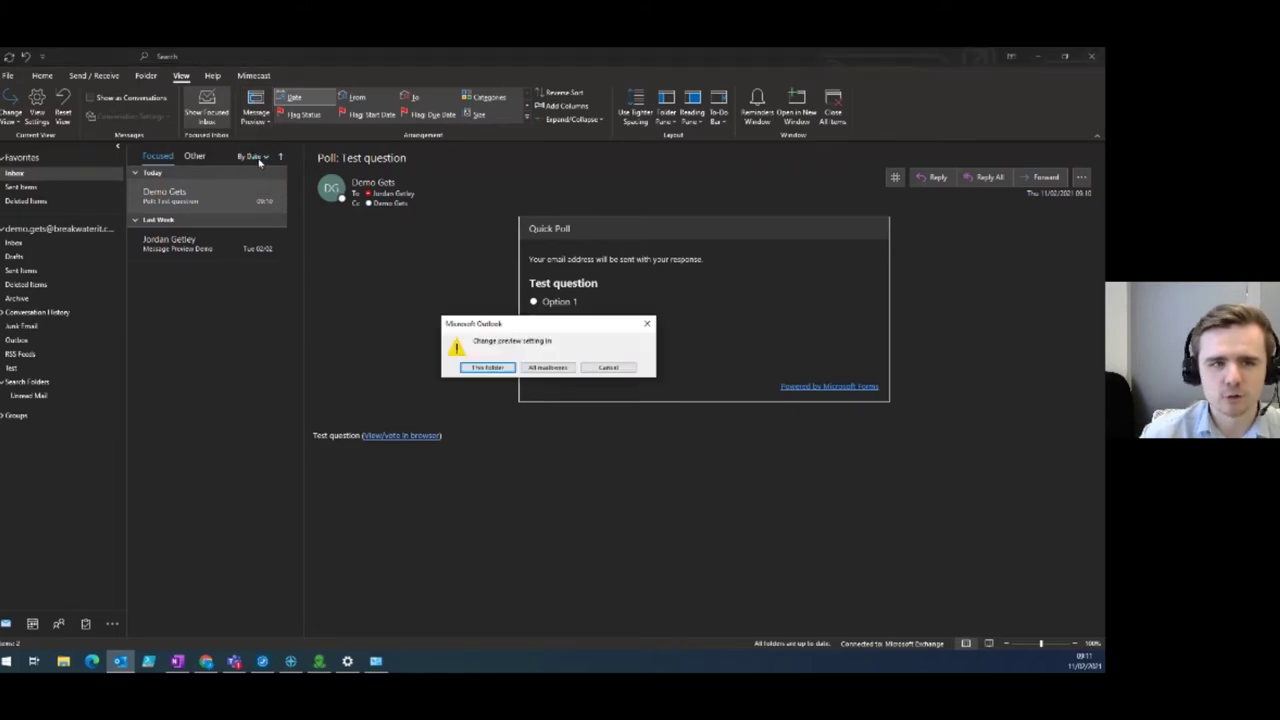
{"action": "left_click", "coordinate": [547, 367]}
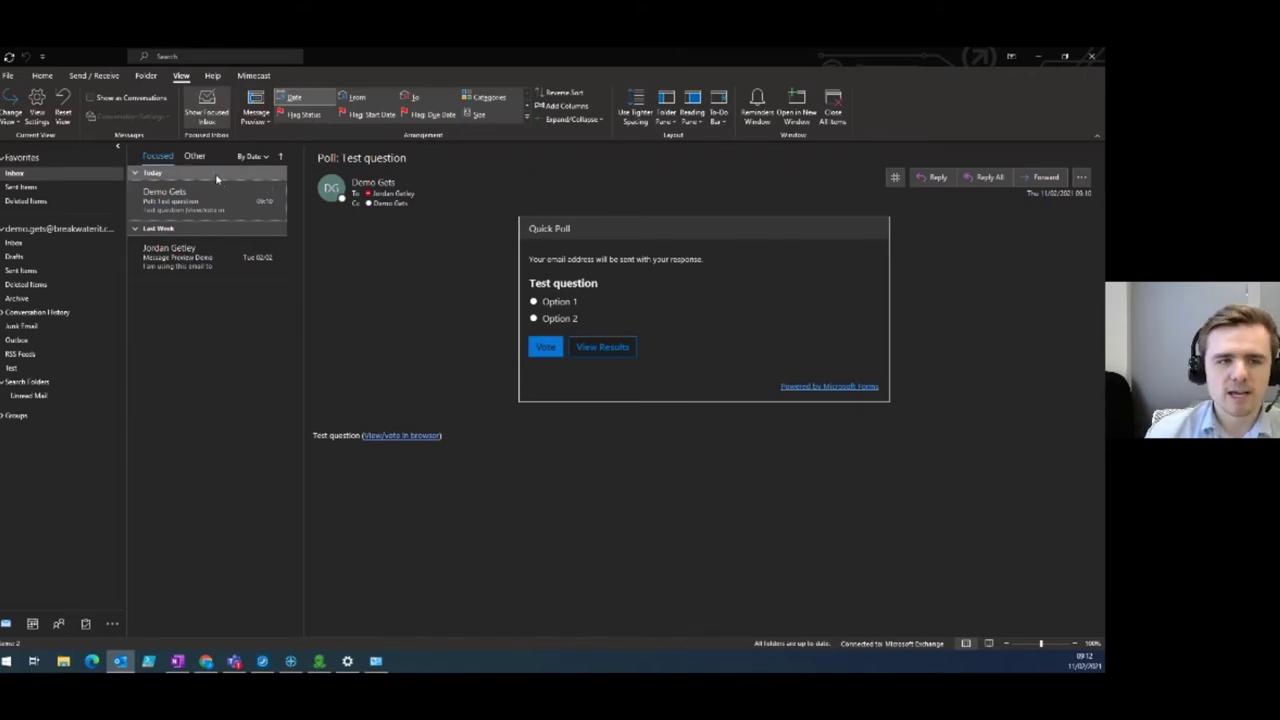
{"action": "left_click", "coordinate": [220, 172]}
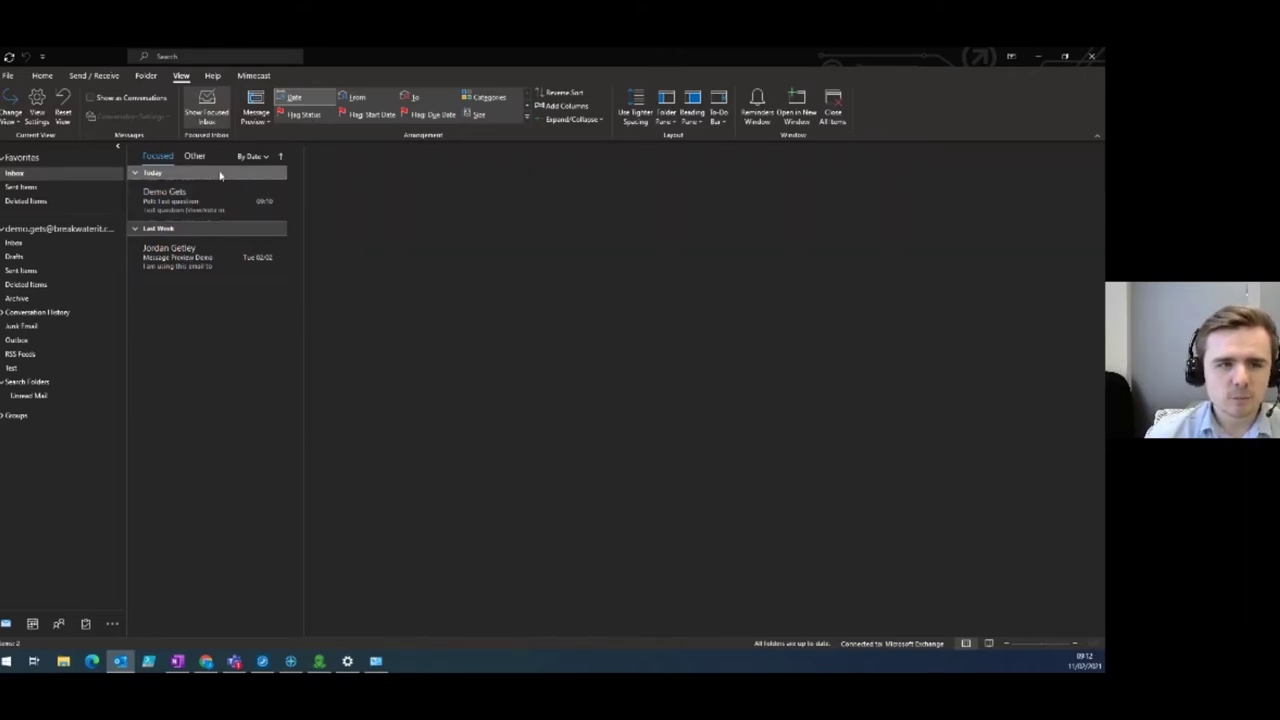
With Message Preview Demo open, try reading pane positions Bottom and Right.
{"action": "left_click", "coordinate": [203, 258]}
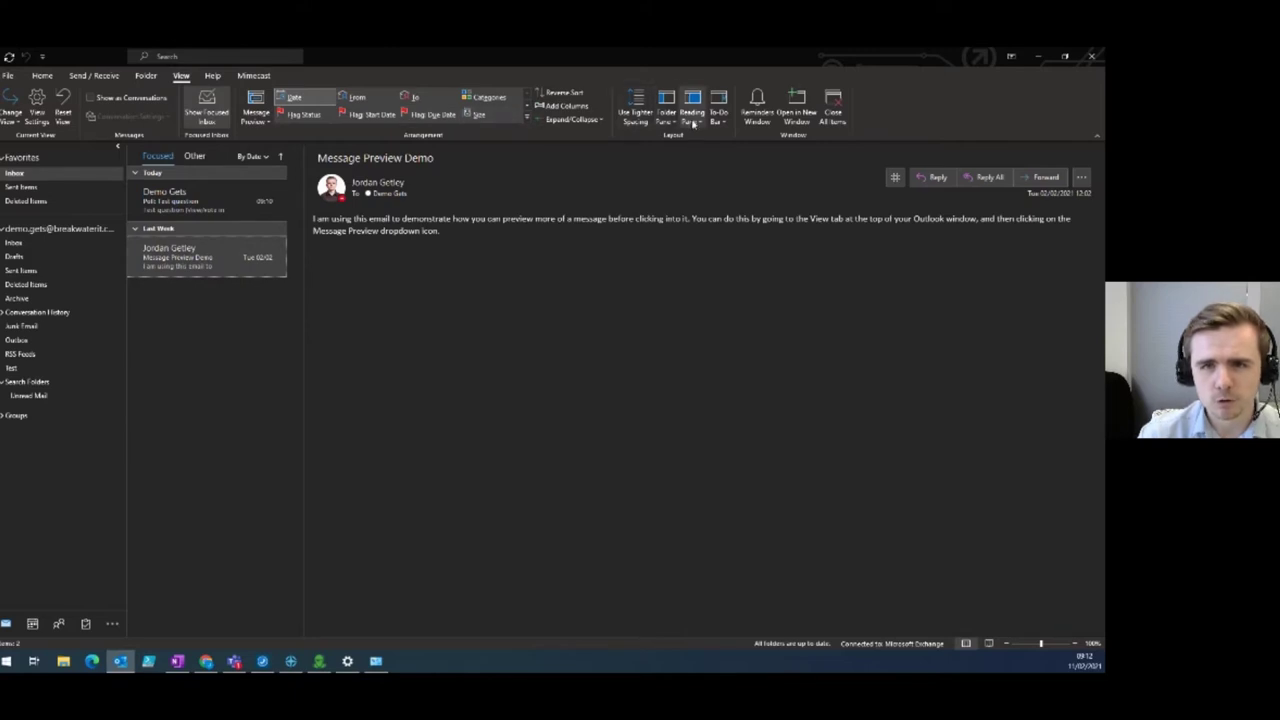
{"action": "left_click", "coordinate": [693, 119]}
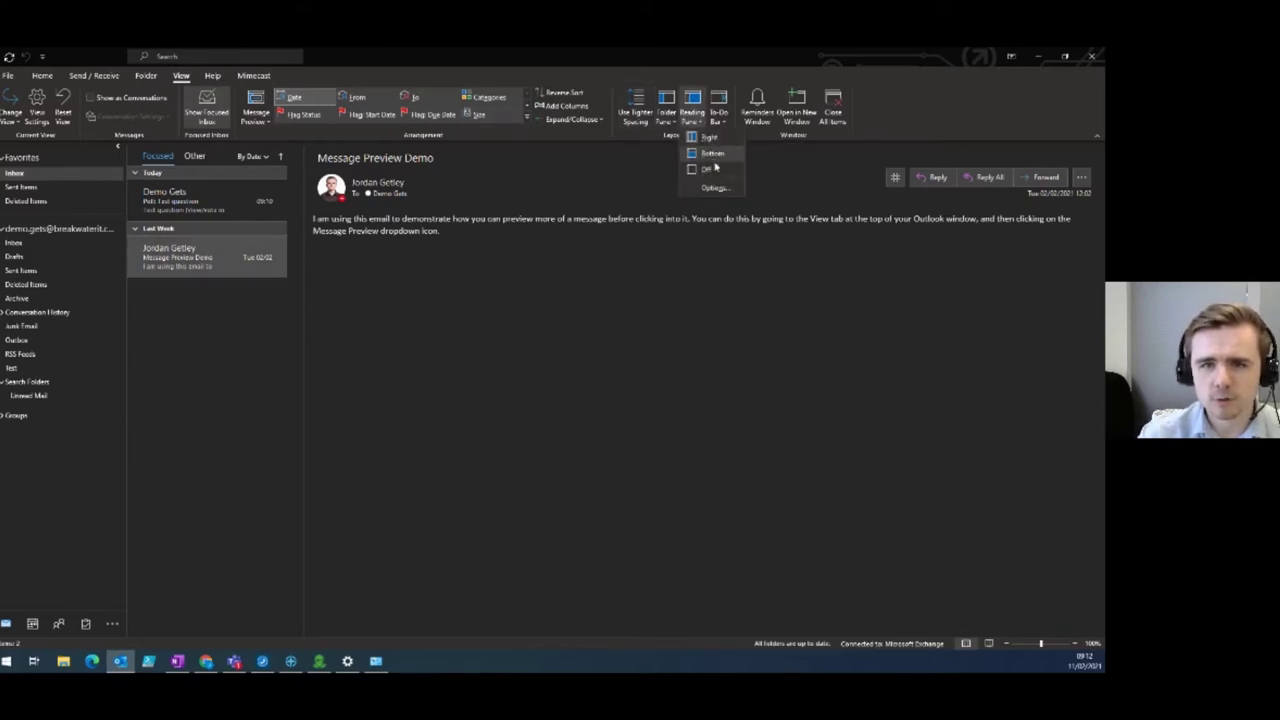
{"action": "key", "text": "Escape"}
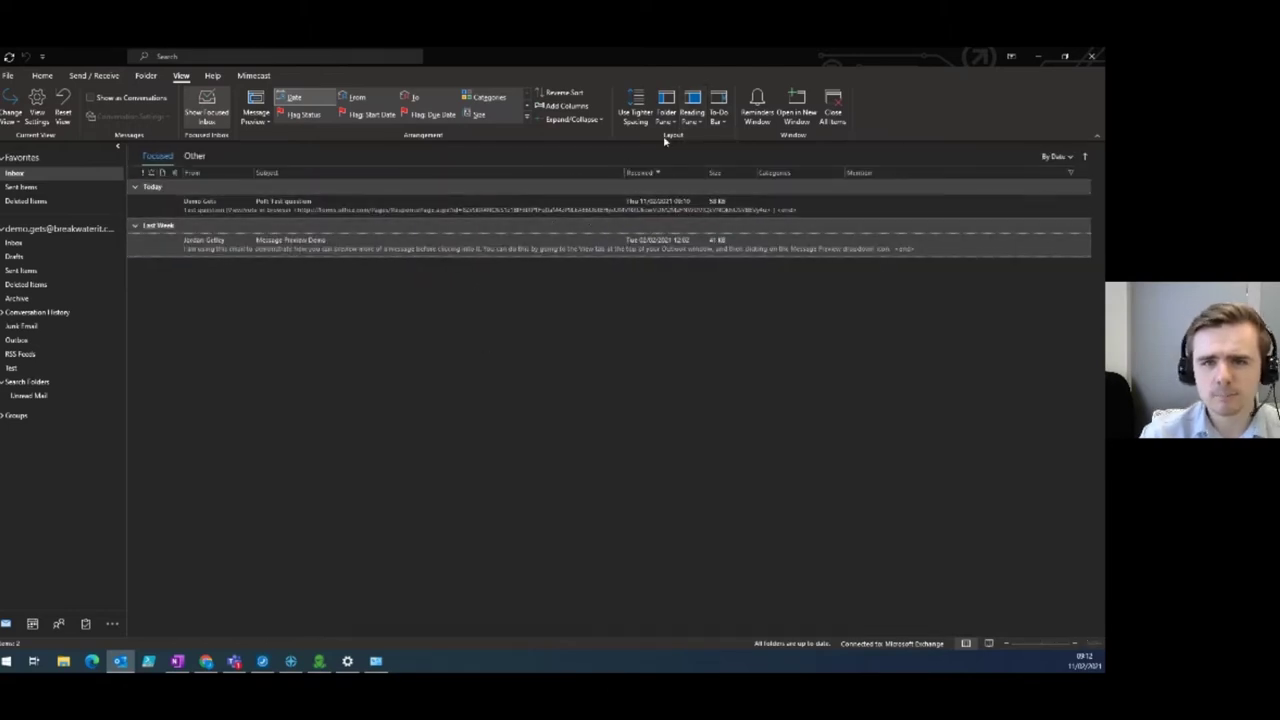
{"action": "left_click", "coordinate": [692, 112]}
{"action": "left_click", "coordinate": [712, 155]}
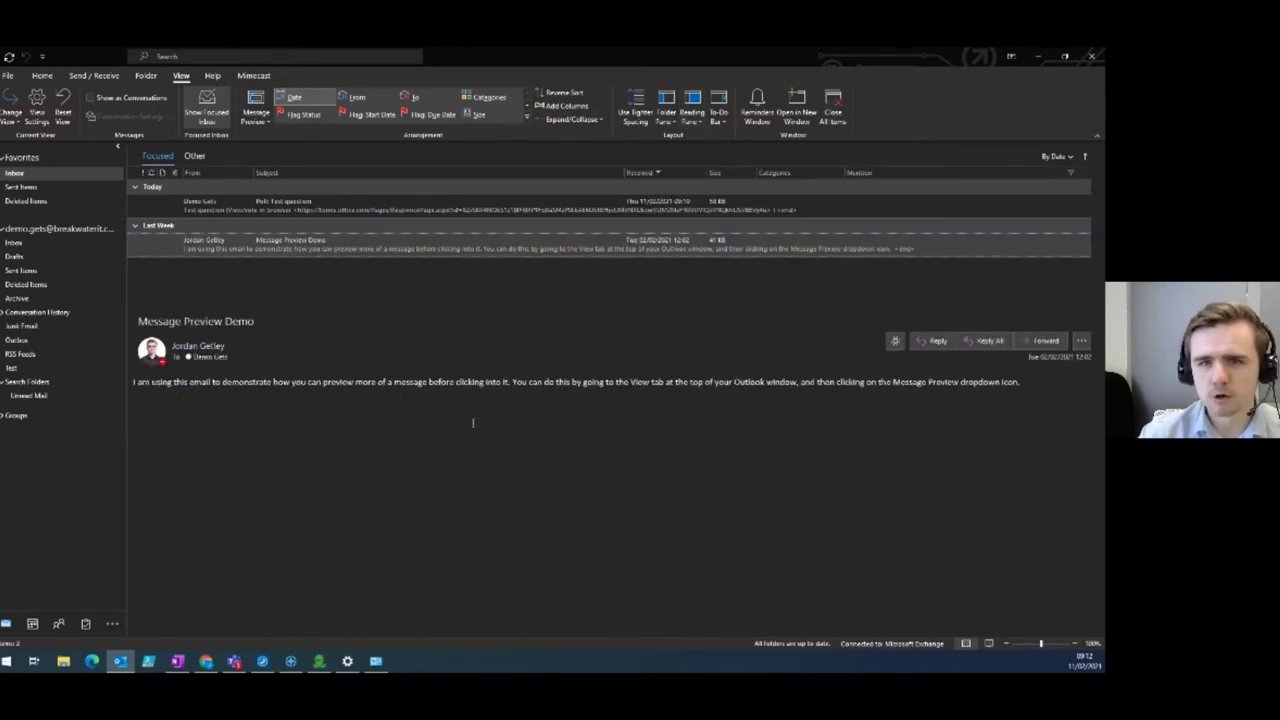
{"action": "left_click", "coordinate": [691, 114]}
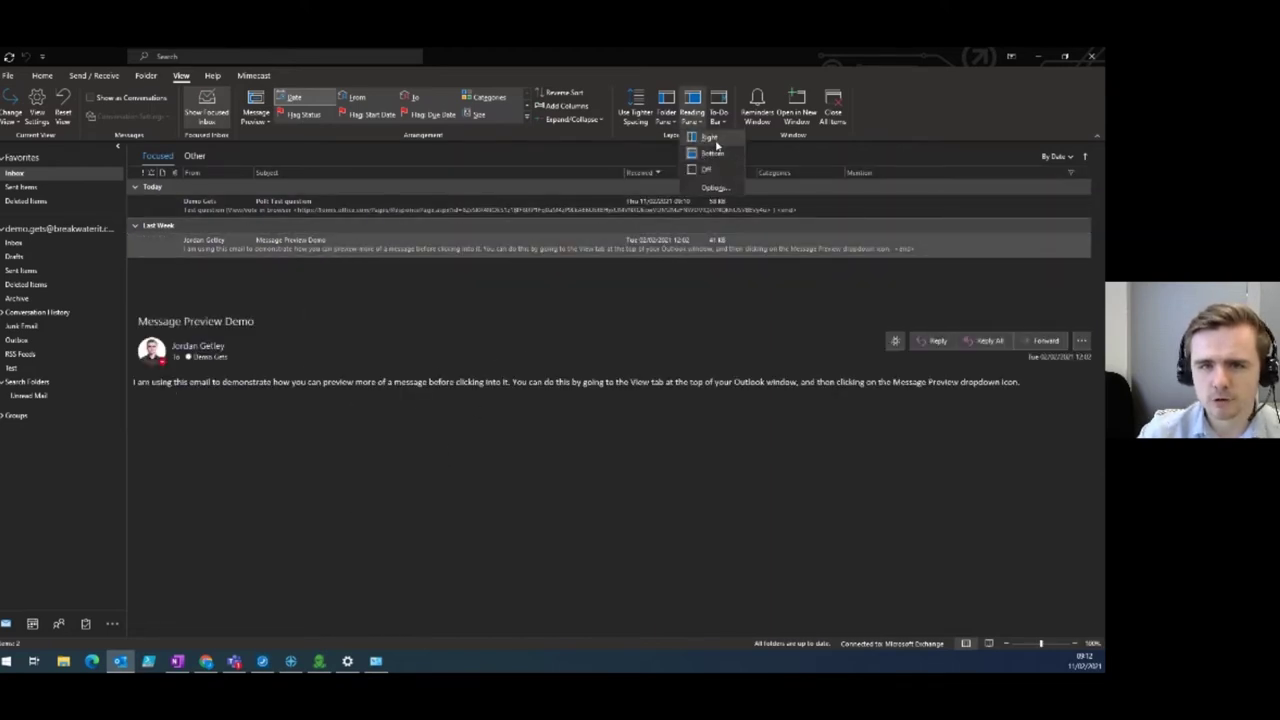
{"action": "left_click", "coordinate": [715, 145]}
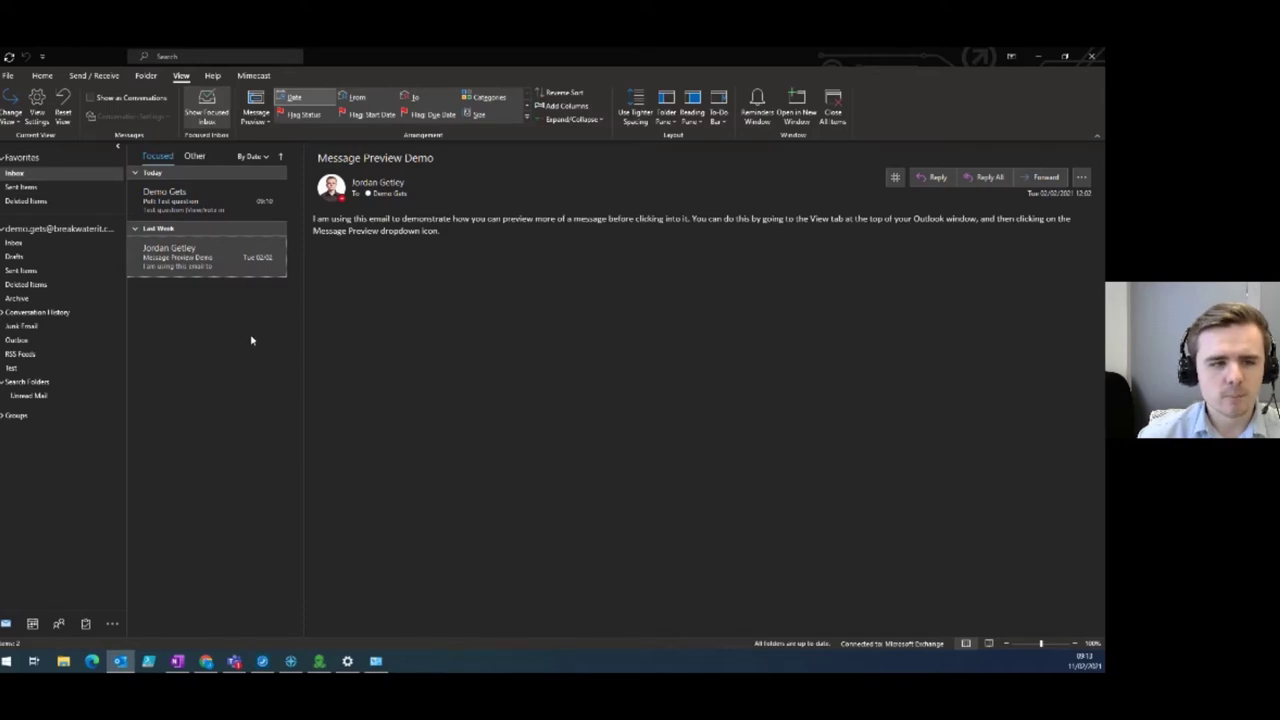
Delete the Unread Mail search folder, then return to the Inbox with the Folder tab showing.
{"action": "left_click", "coordinate": [27, 397]}
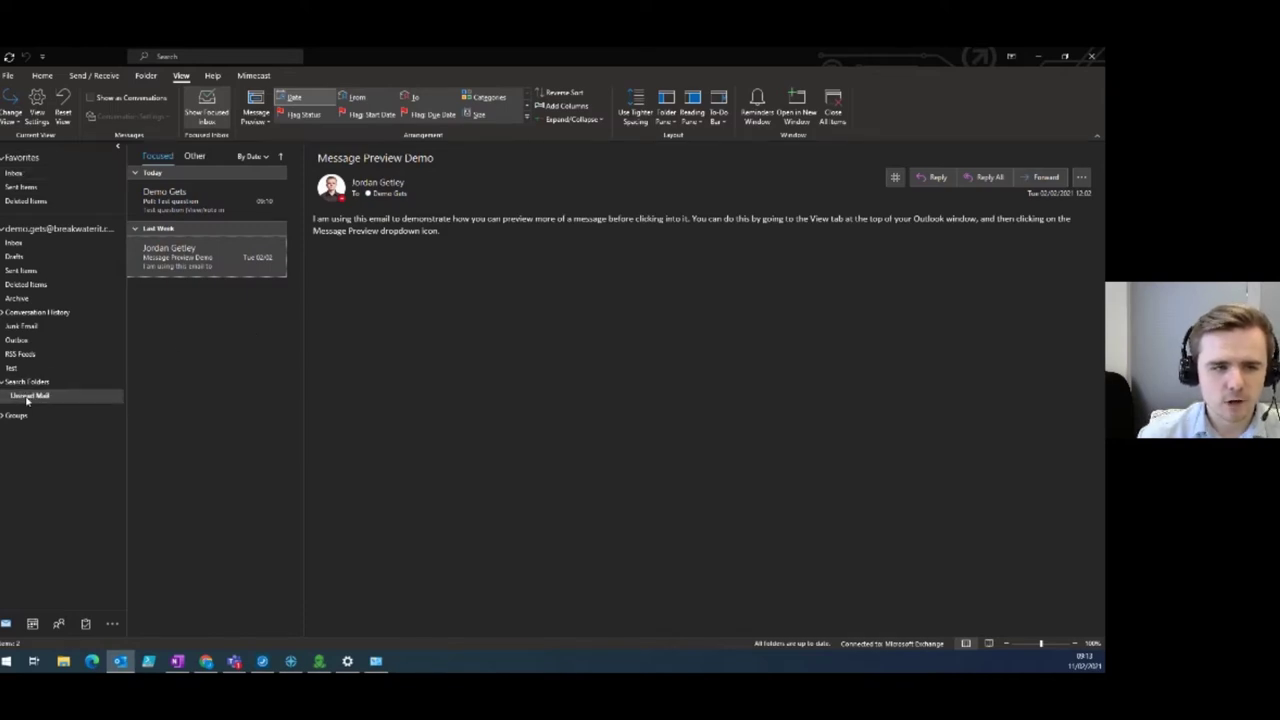
{"action": "right_click", "coordinate": [27, 397]}
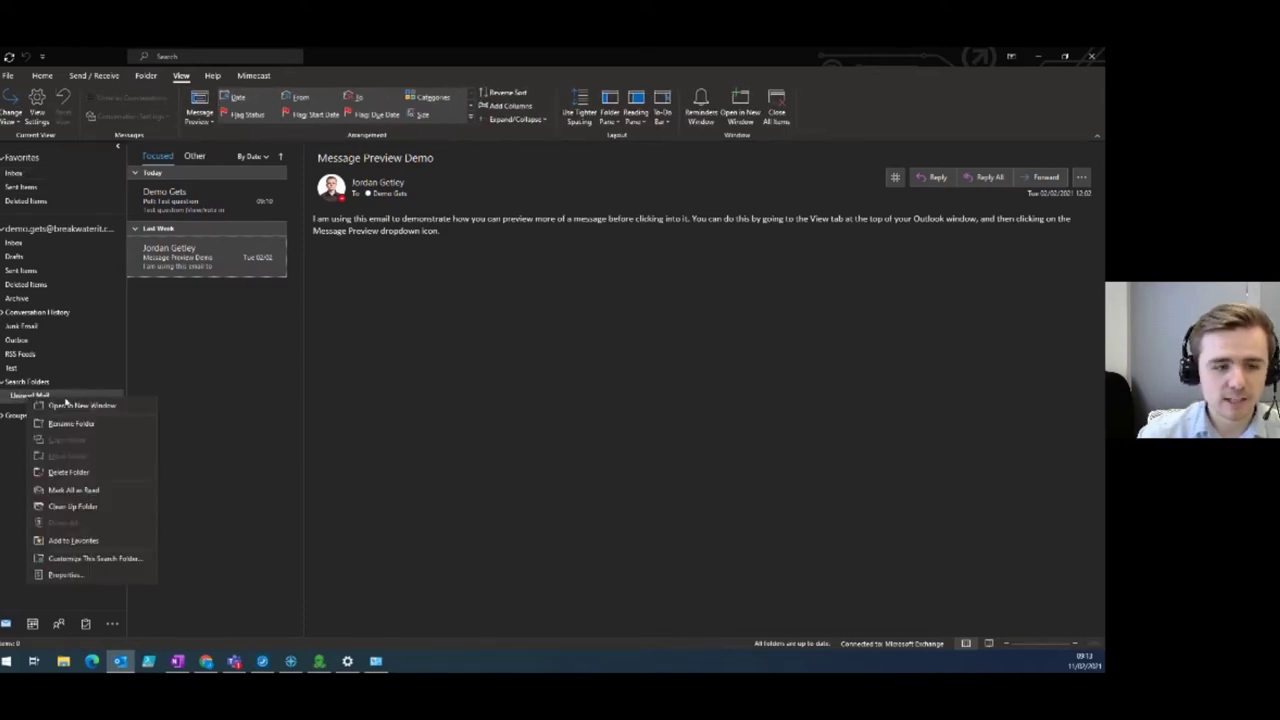
{"action": "left_click", "coordinate": [102, 476]}
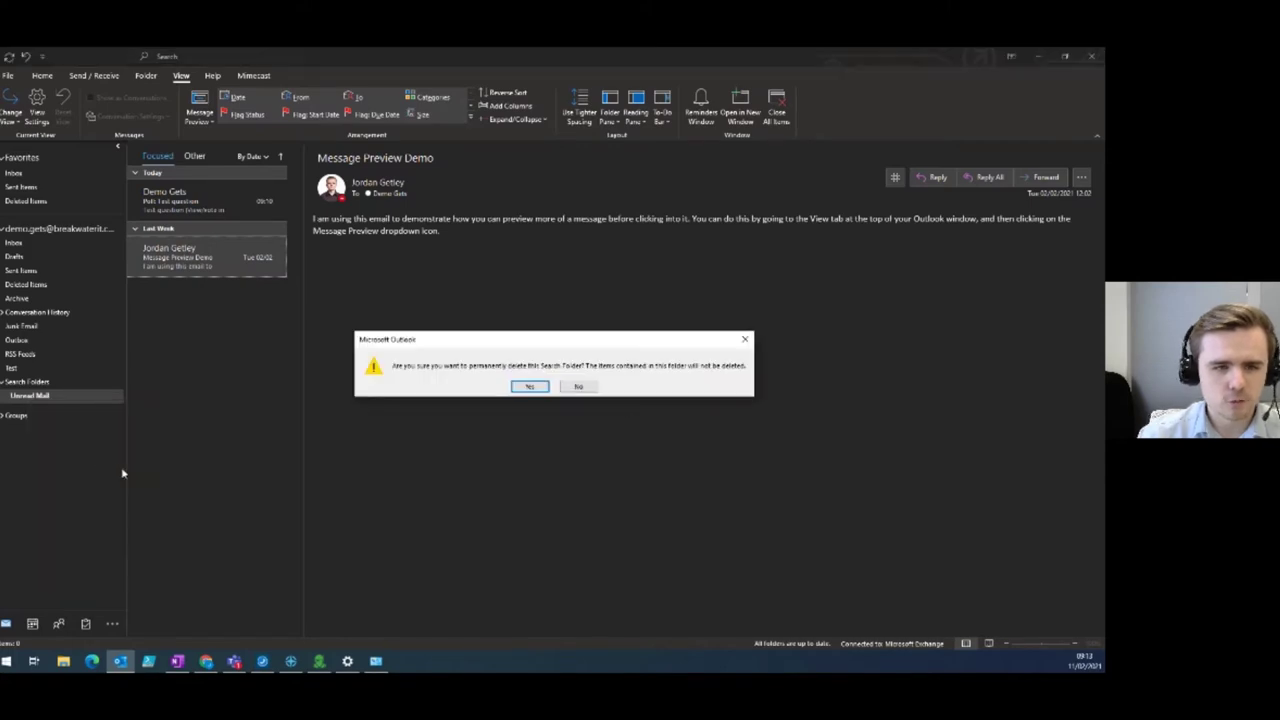
{"action": "left_click", "coordinate": [540, 389]}
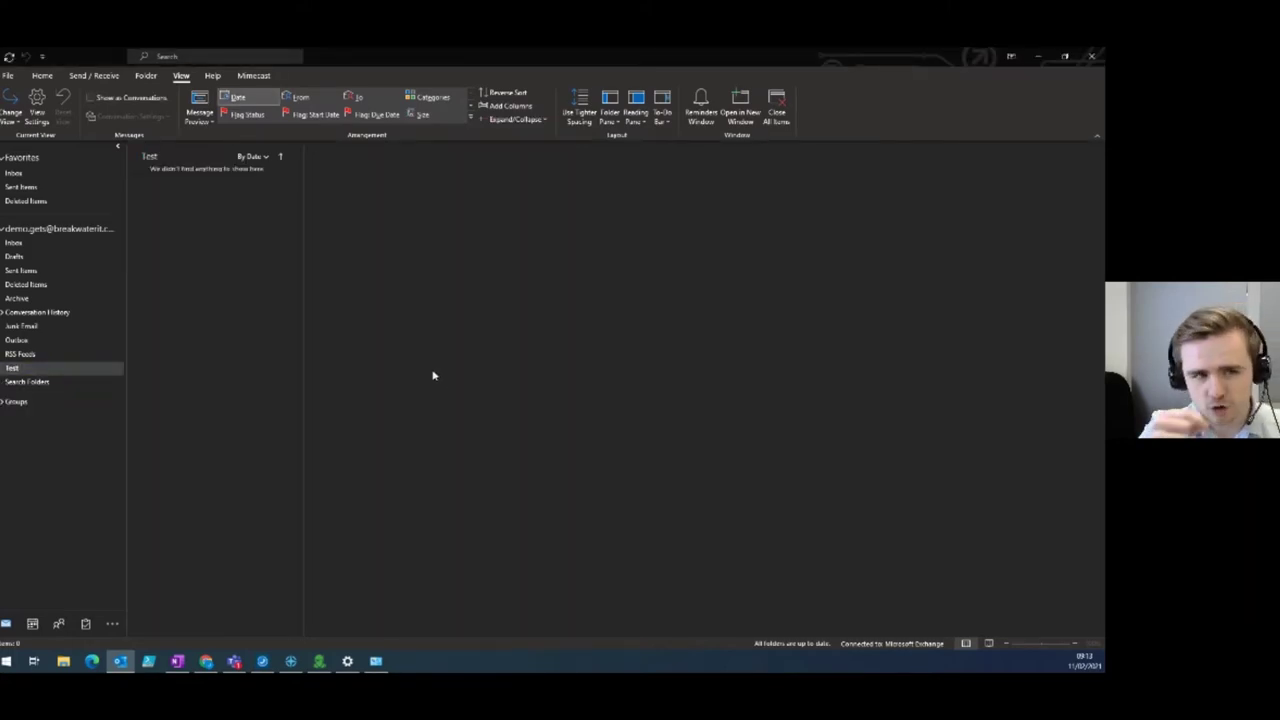
{"action": "left_click", "coordinate": [40, 244]}
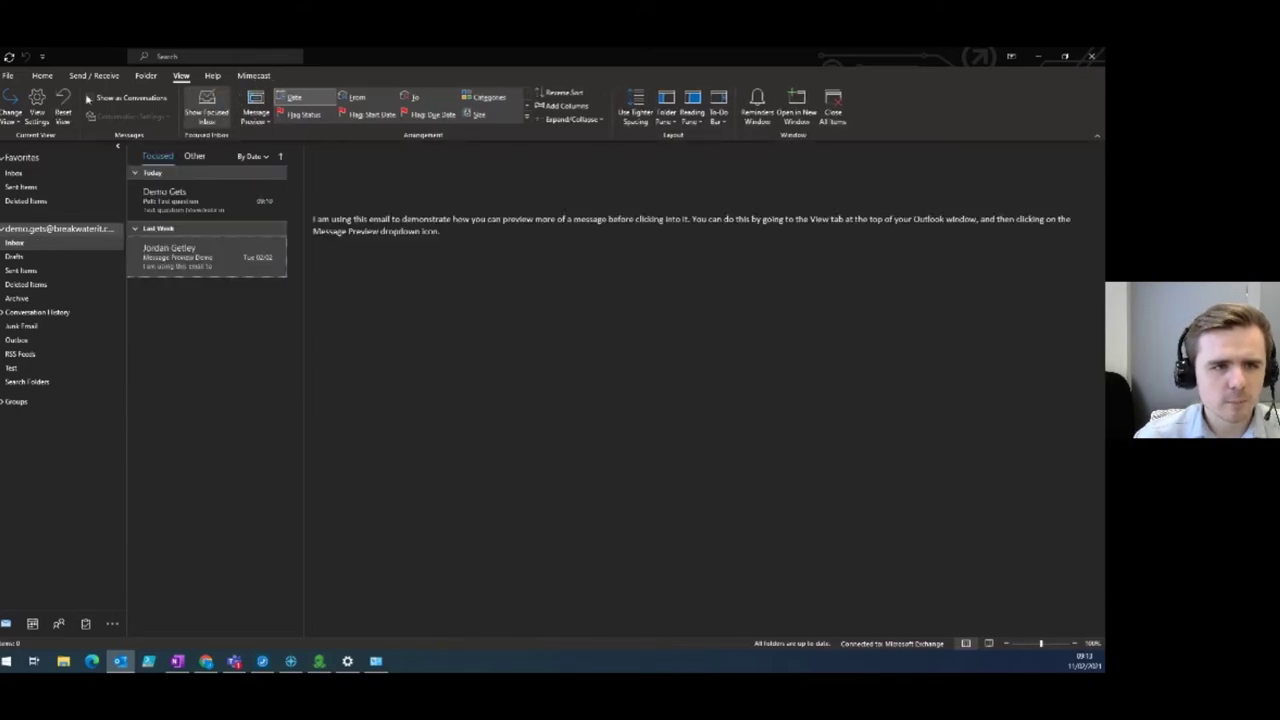
{"action": "left_click", "coordinate": [146, 76]}
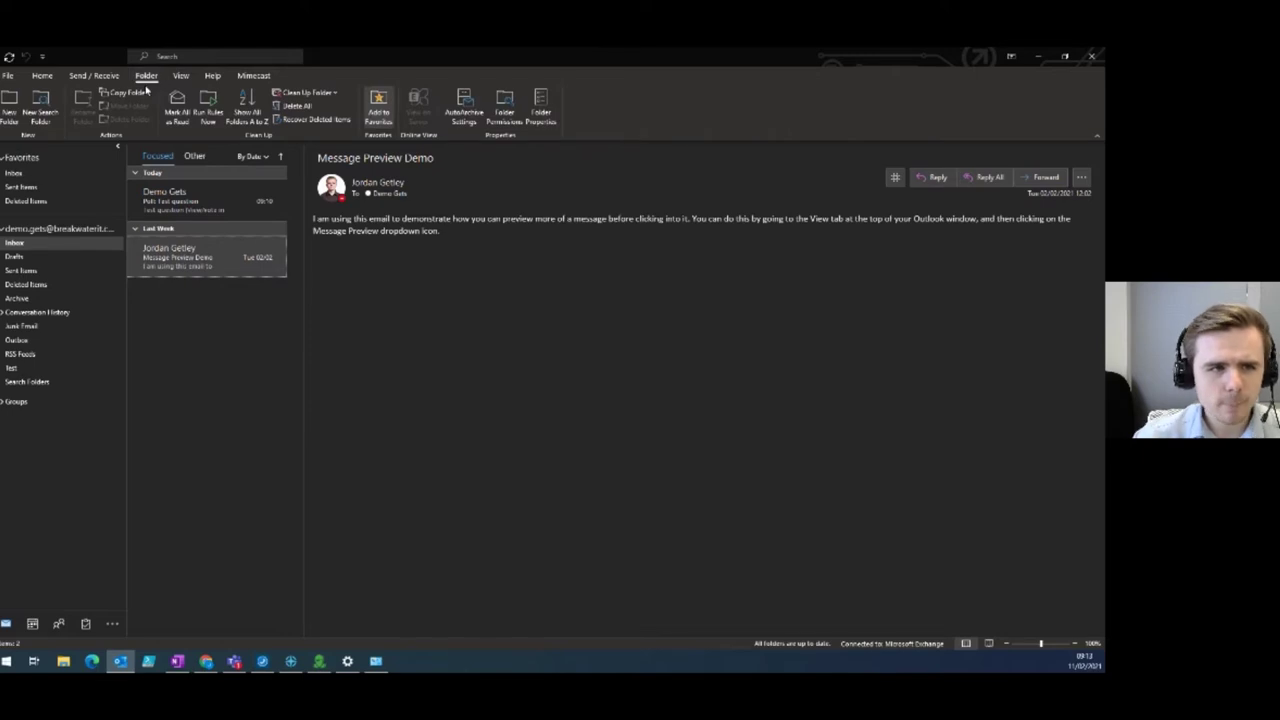
Create an Unread mail search folder searching the mailbox, then collapse the Search Folders group.
{"action": "left_click", "coordinate": [42, 110]}
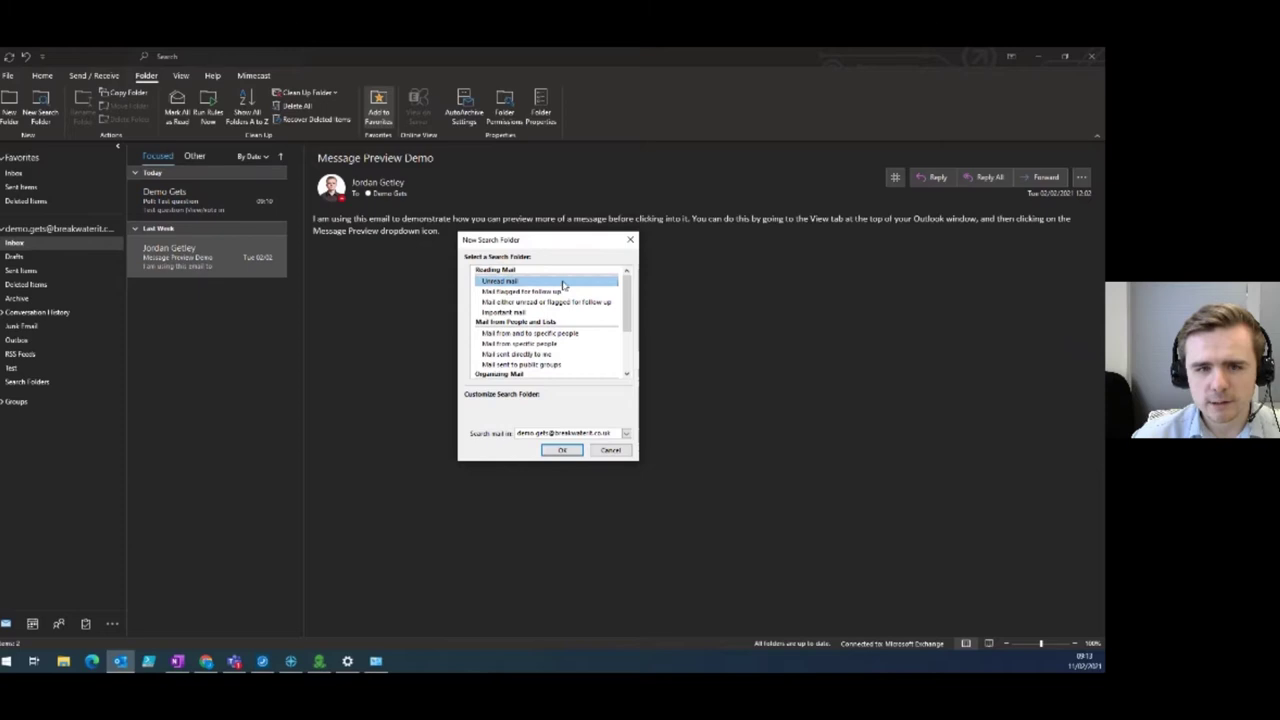
{"action": "scroll", "coordinate": [566, 290], "scroll_direction": "down", "scroll_amount": 1}
{"action": "scroll", "coordinate": [568, 285], "scroll_direction": "down", "scroll_amount": 1}
{"action": "scroll", "coordinate": [570, 287], "scroll_direction": "down", "scroll_amount": 2}
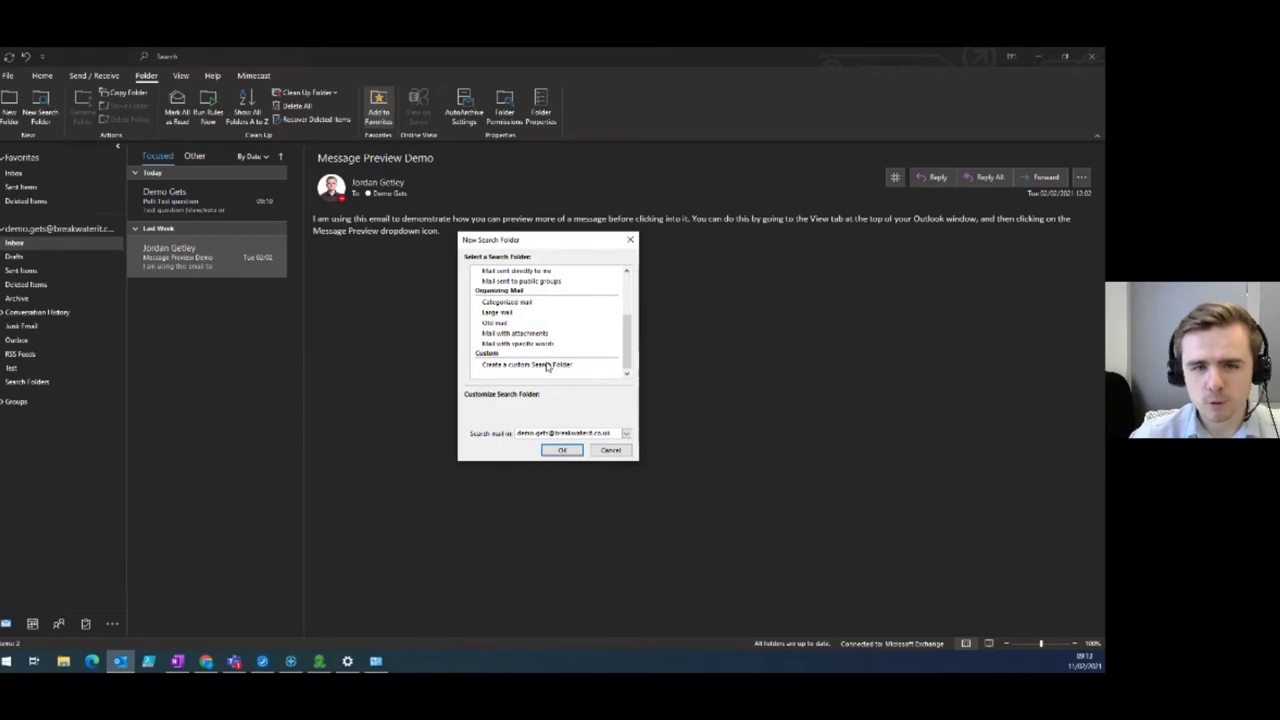
{"action": "scroll", "coordinate": [558, 348], "scroll_direction": "up", "scroll_amount": 3}
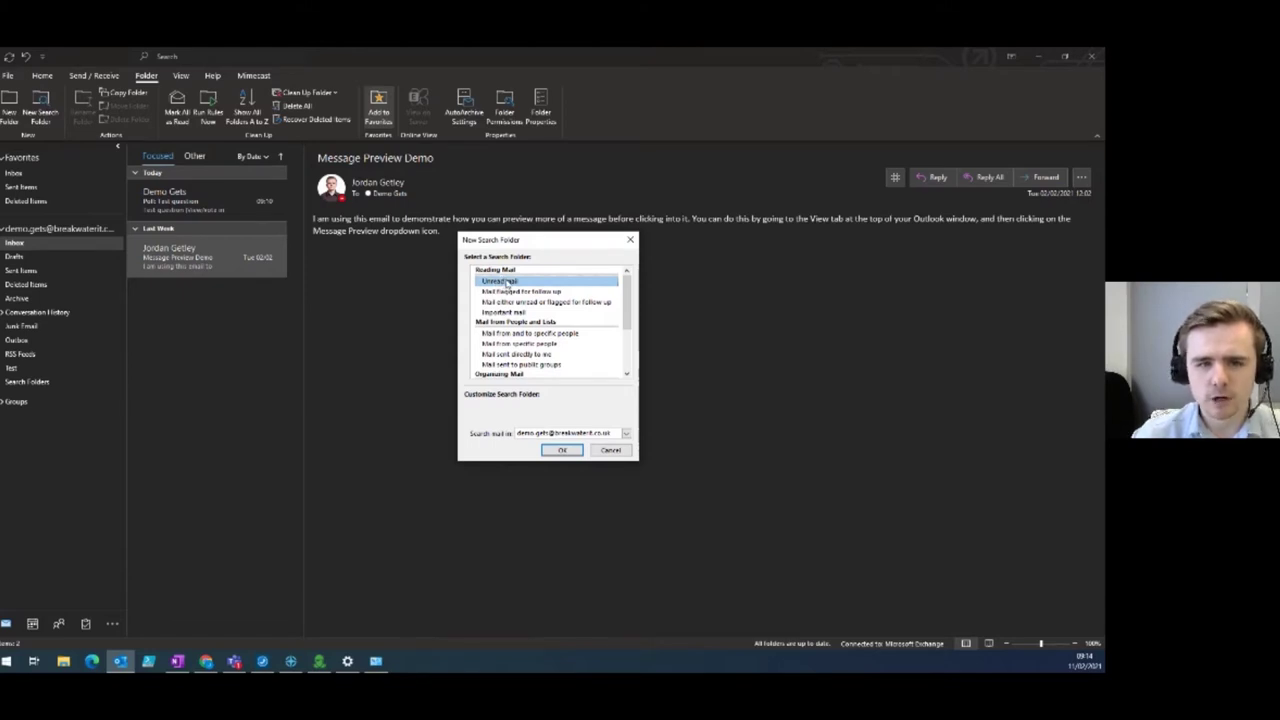
{"action": "left_click", "coordinate": [626, 436]}
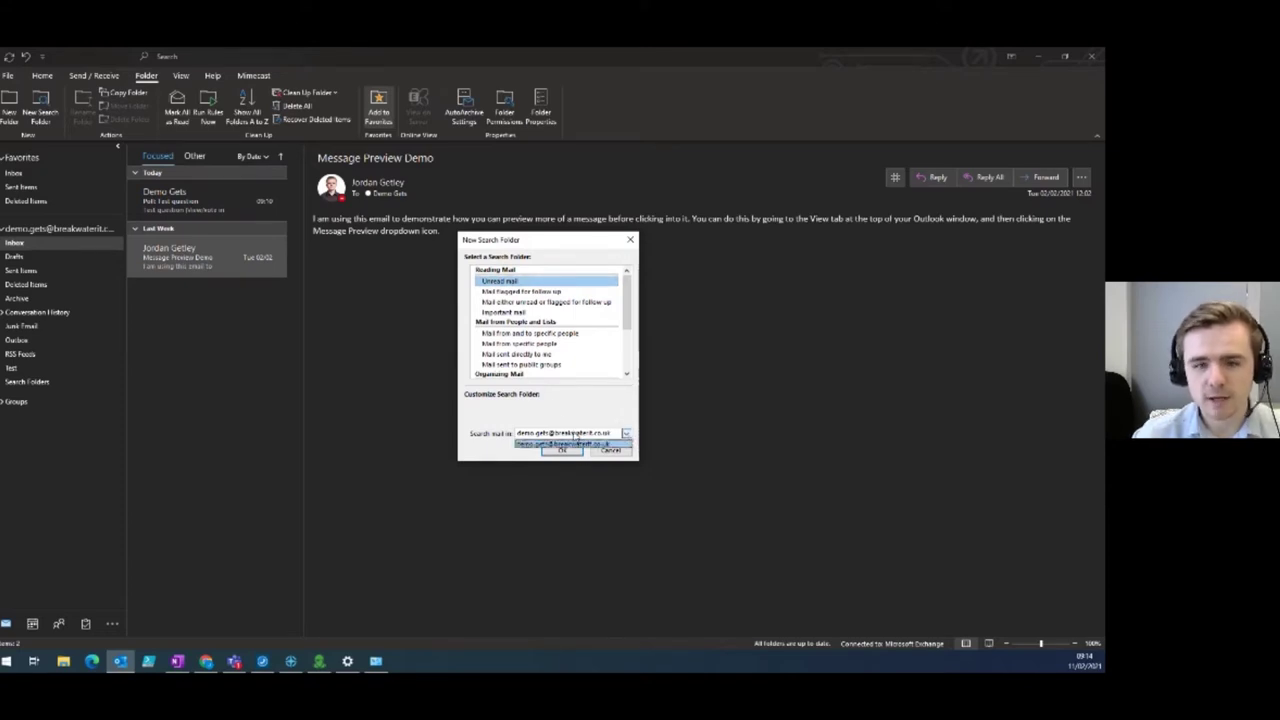
{"action": "left_click", "coordinate": [561, 420]}
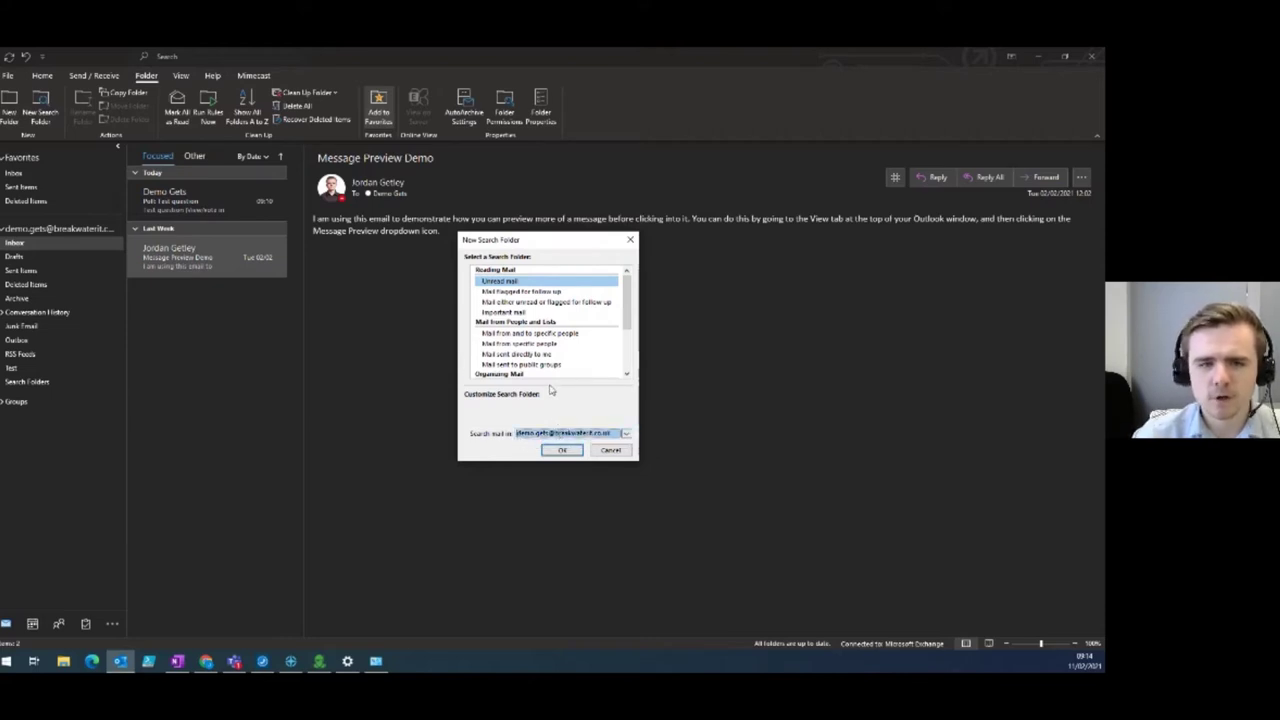
{"action": "left_click", "coordinate": [562, 451]}
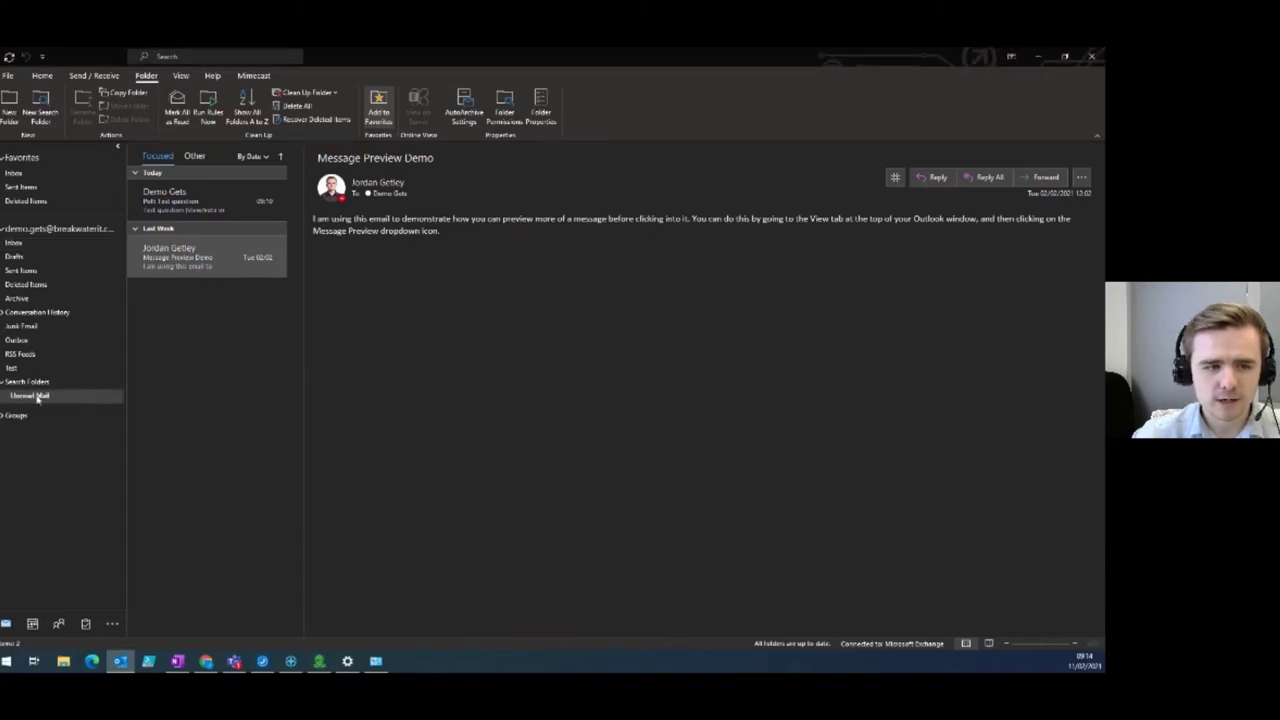
{"action": "left_click", "coordinate": [3, 384]}
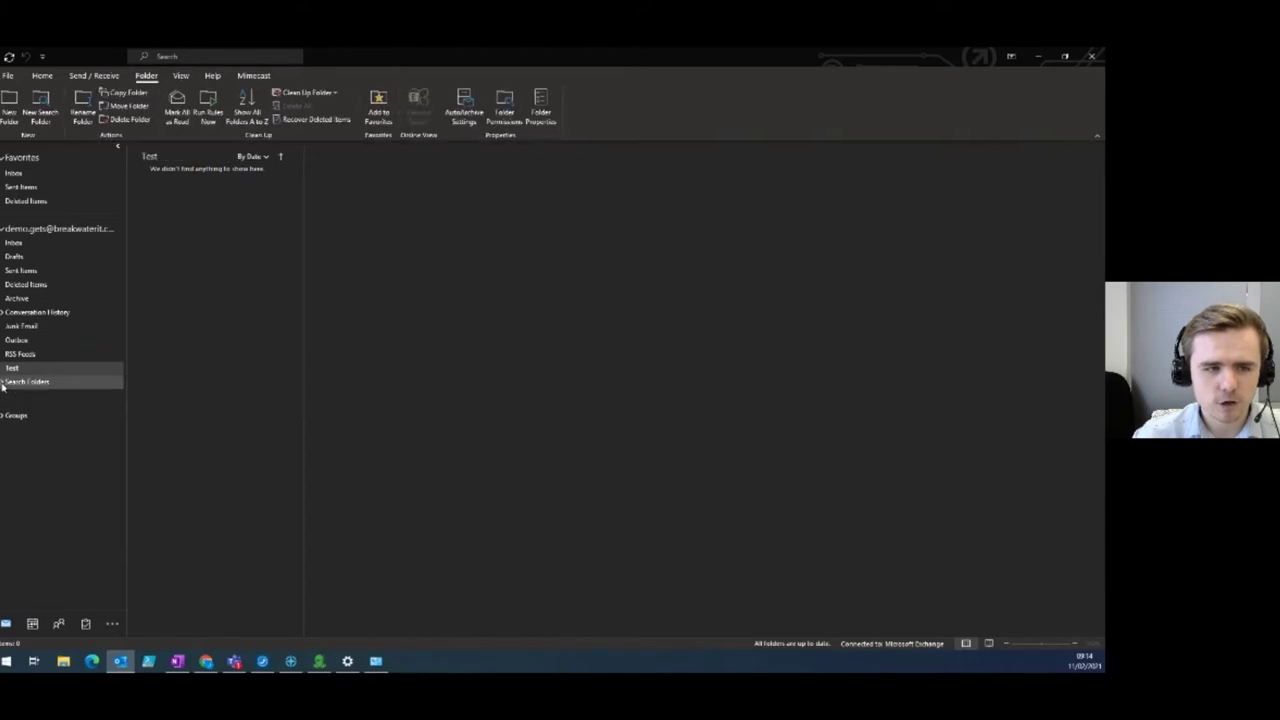
Read the Poll: Test question message from Unread Mail, leaving it empty, then begin another search folder.
{"action": "left_click", "coordinate": [3, 384]}
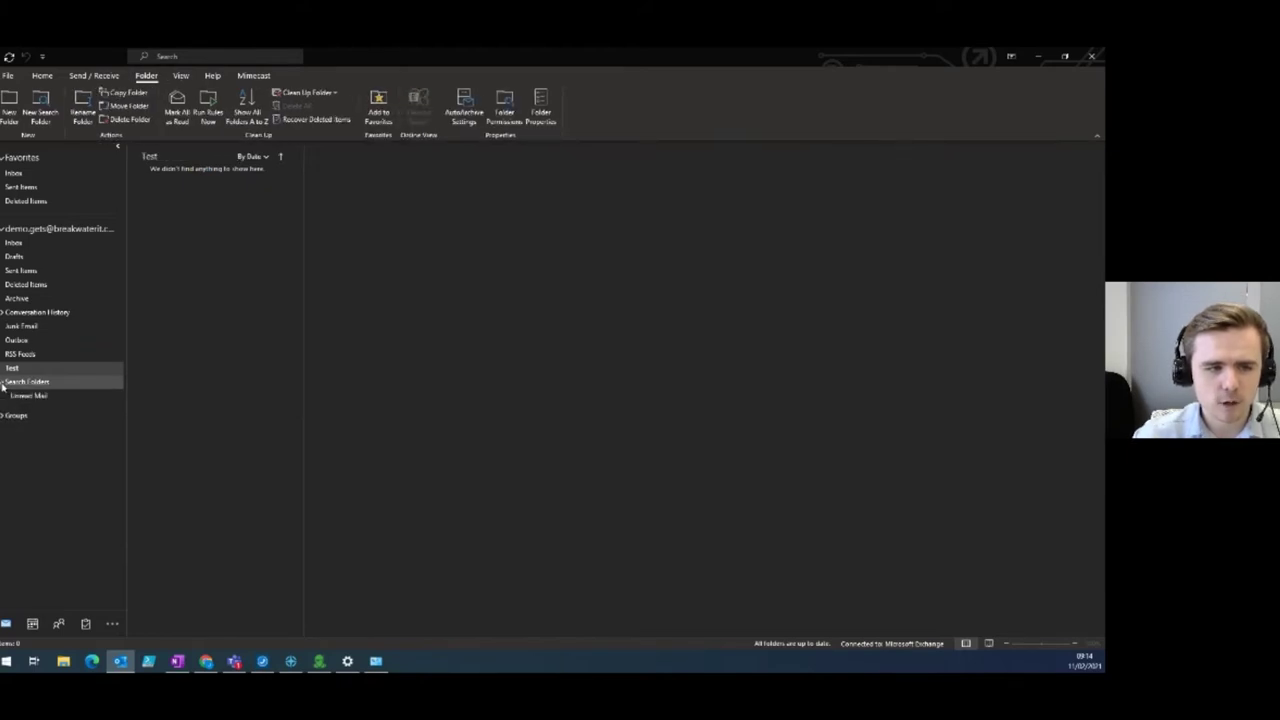
{"action": "left_click", "coordinate": [55, 247]}
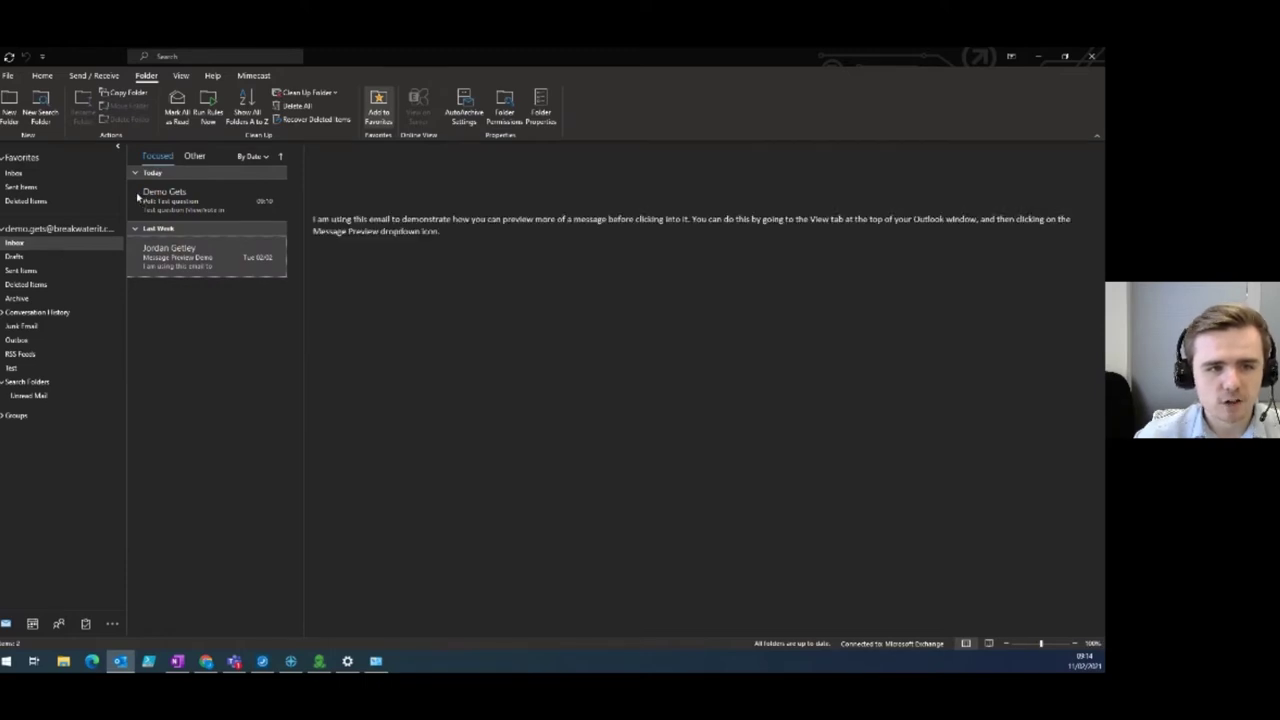
{"action": "left_click", "coordinate": [75, 398]}
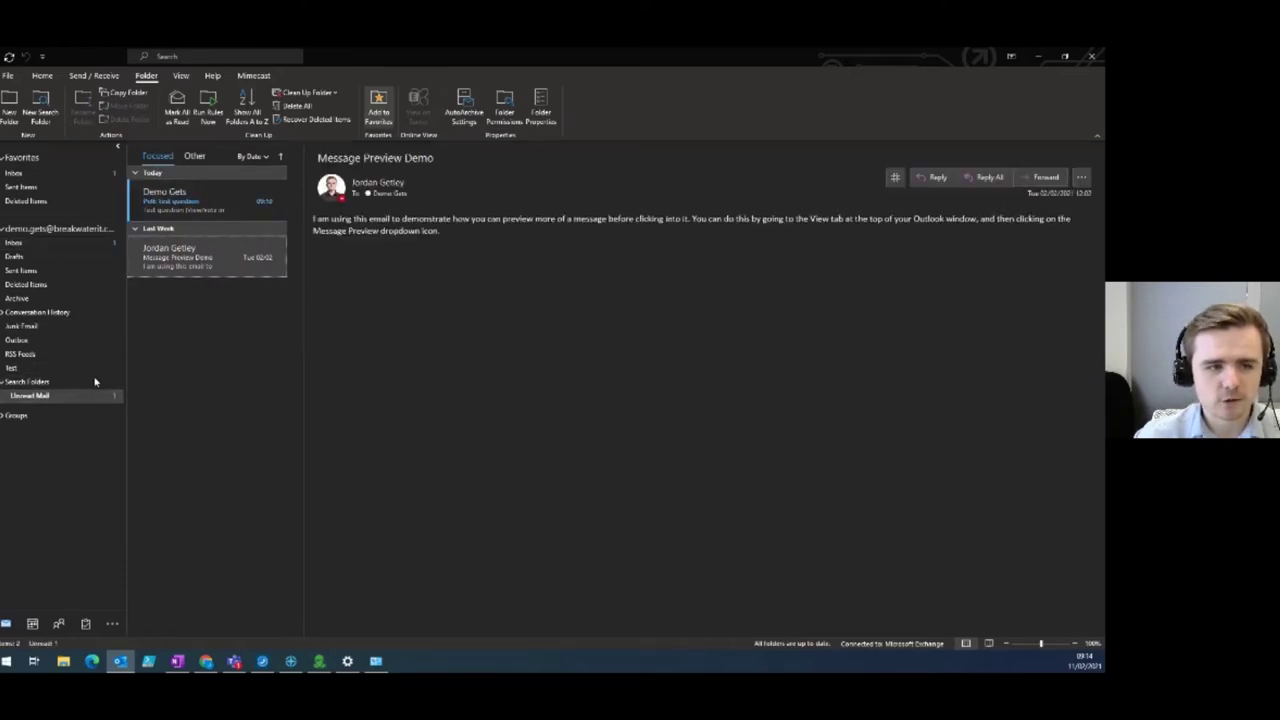
{"action": "left_click", "coordinate": [162, 211]}
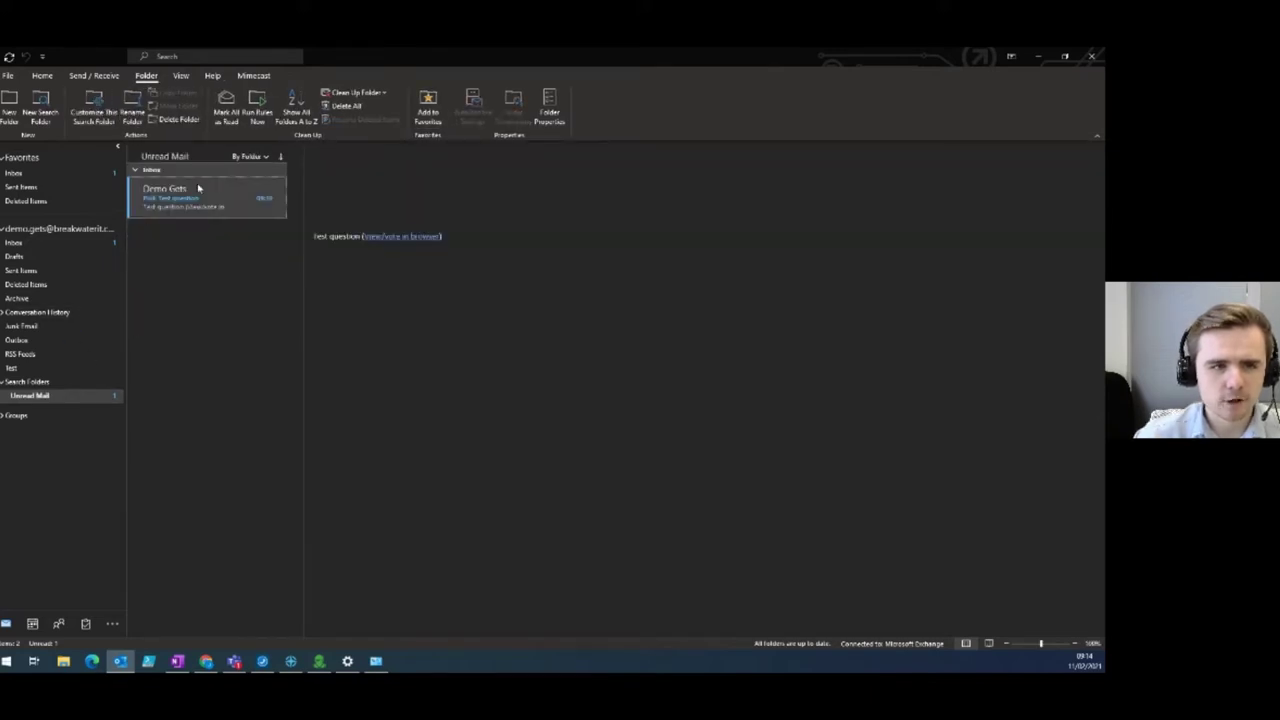
{"action": "left_click", "coordinate": [52, 397]}
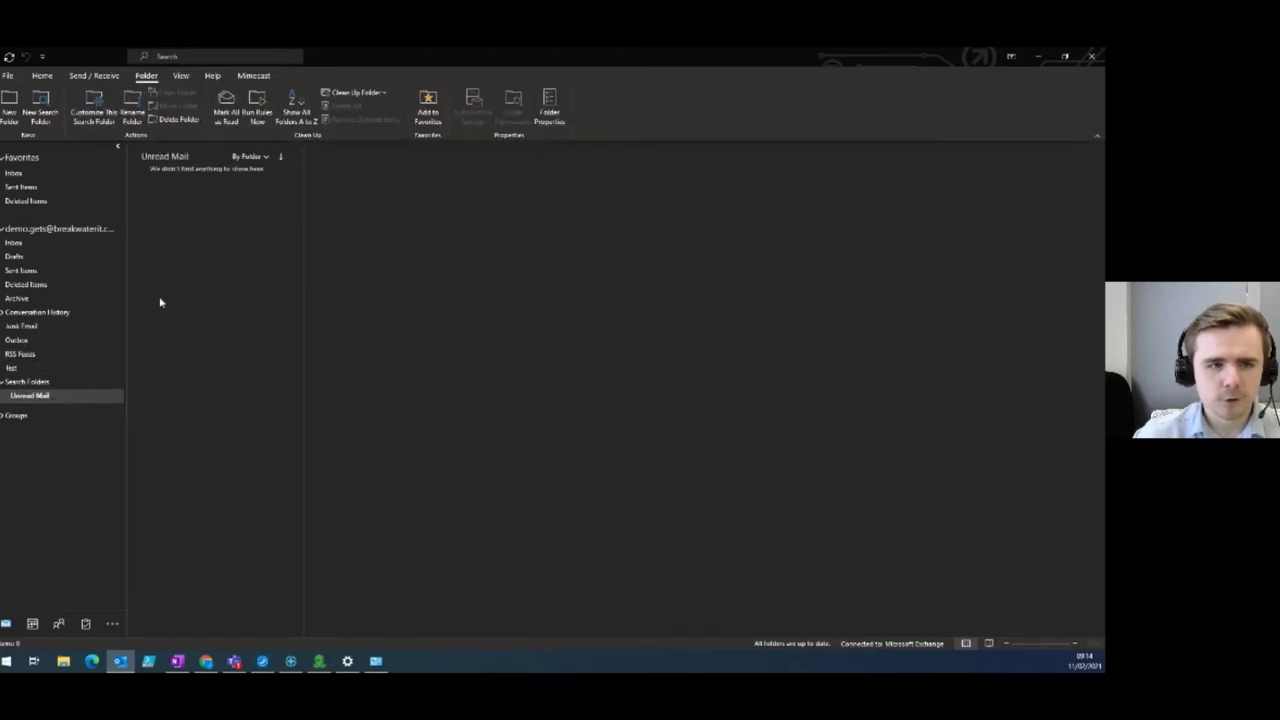
{"action": "left_click", "coordinate": [82, 245]}
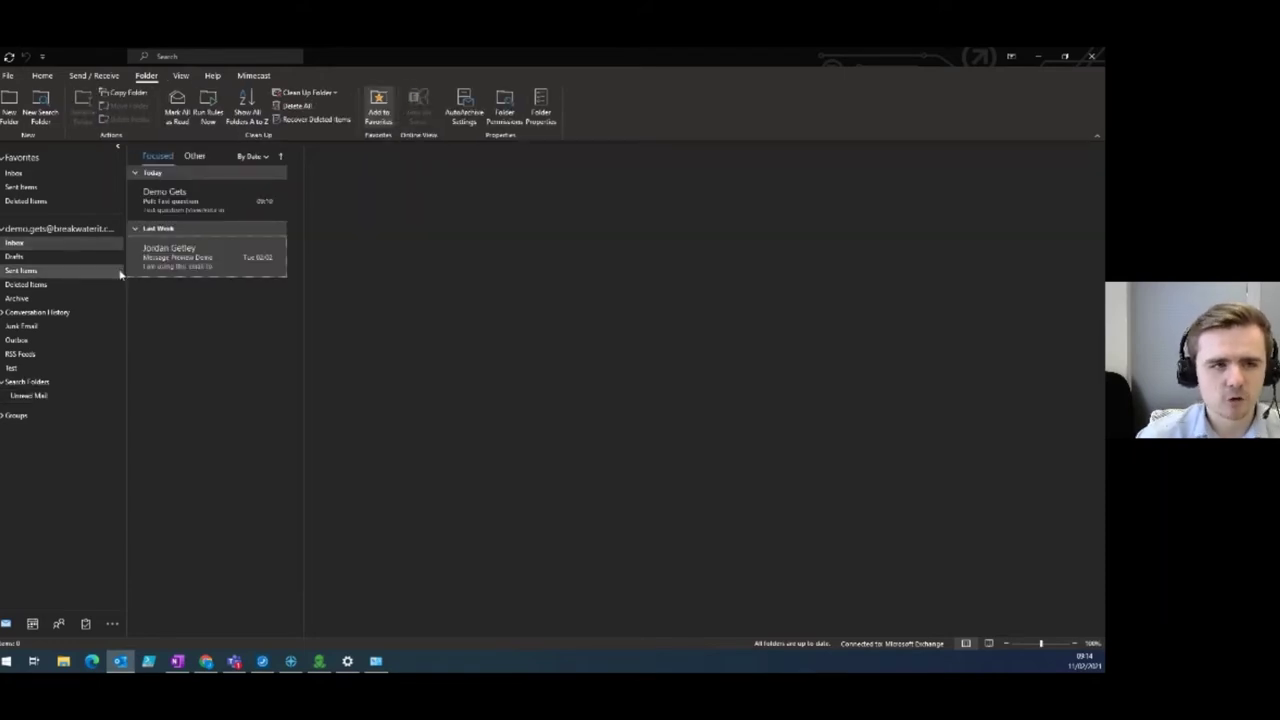
{"action": "left_click", "coordinate": [40, 105]}
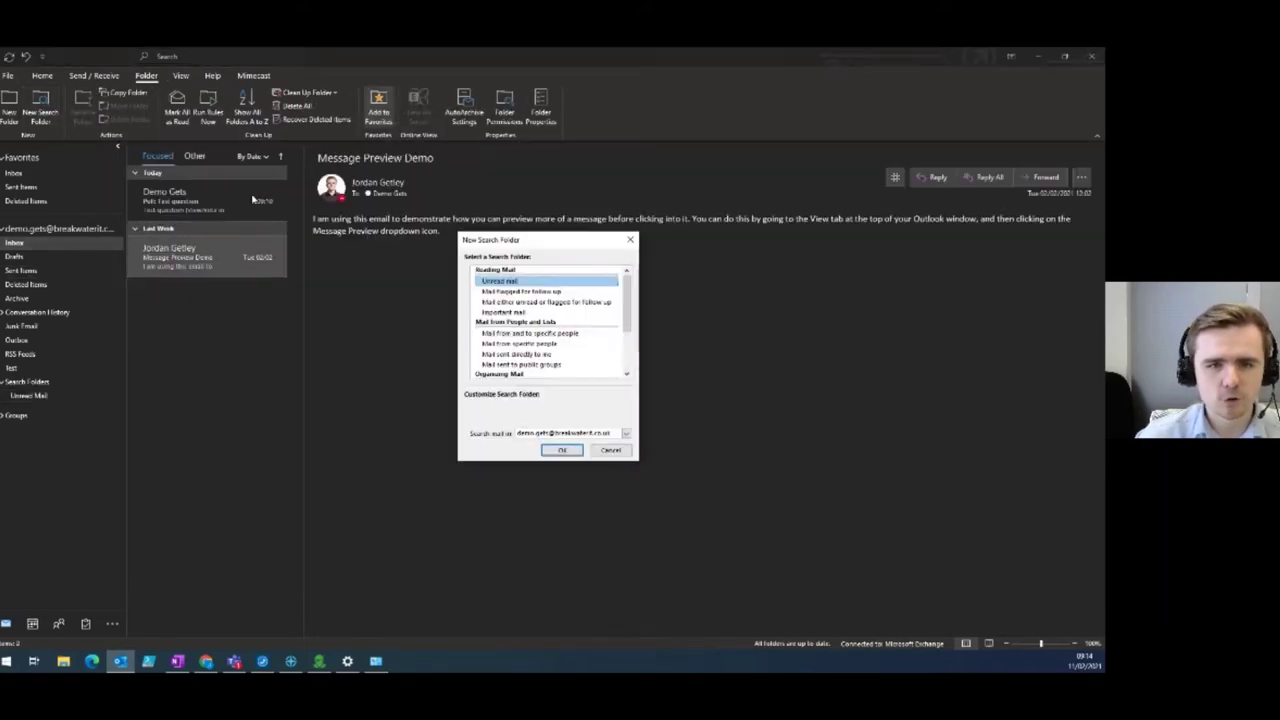
Choose a custom search folder and name it 'Test'.
{"action": "scroll", "coordinate": [529, 292], "scroll_direction": "down", "scroll_amount": 1}
{"action": "scroll", "coordinate": [529, 292], "scroll_direction": "down", "scroll_amount": 2}
{"action": "double_click", "coordinate": [543, 365]}
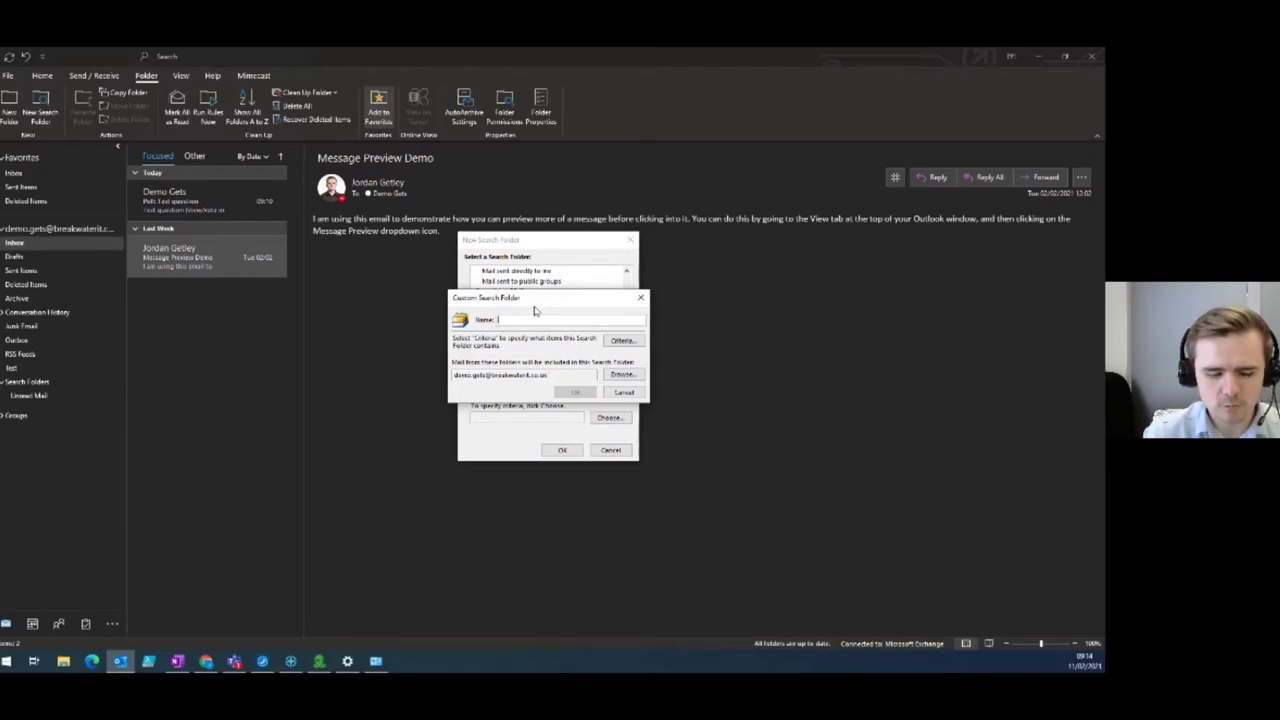
{"action": "type", "text": "Test"}
Browse the Messages, More Choices and Advanced criteria tabs, then cancel without creating the folder.
{"action": "left_click", "coordinate": [638, 342]}
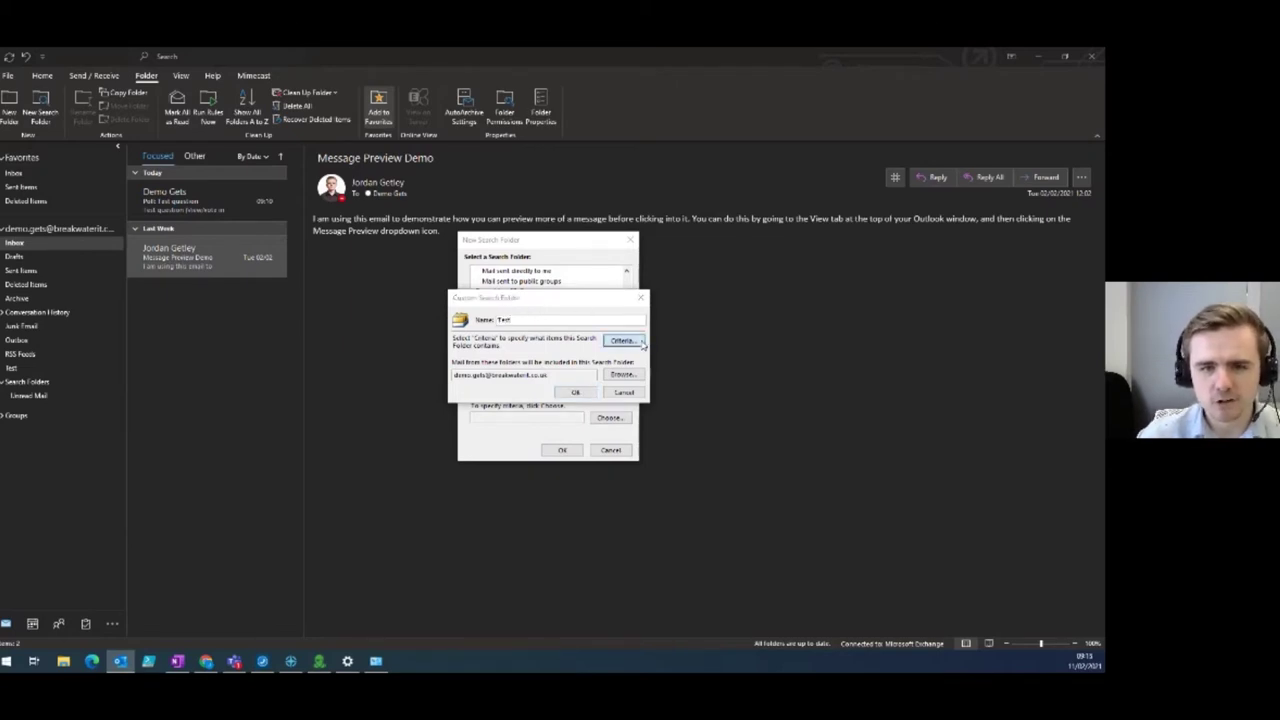
{"action": "left_click", "coordinate": [500, 284]}
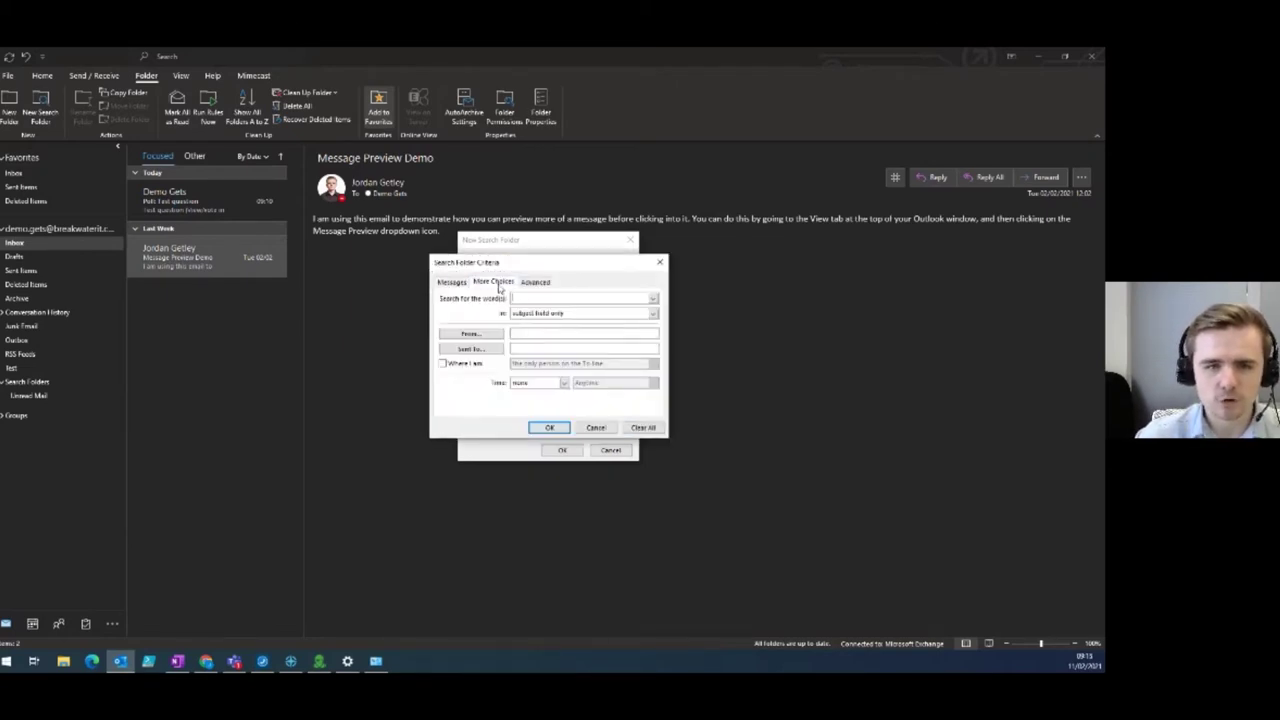
{"action": "left_click", "coordinate": [535, 283]}
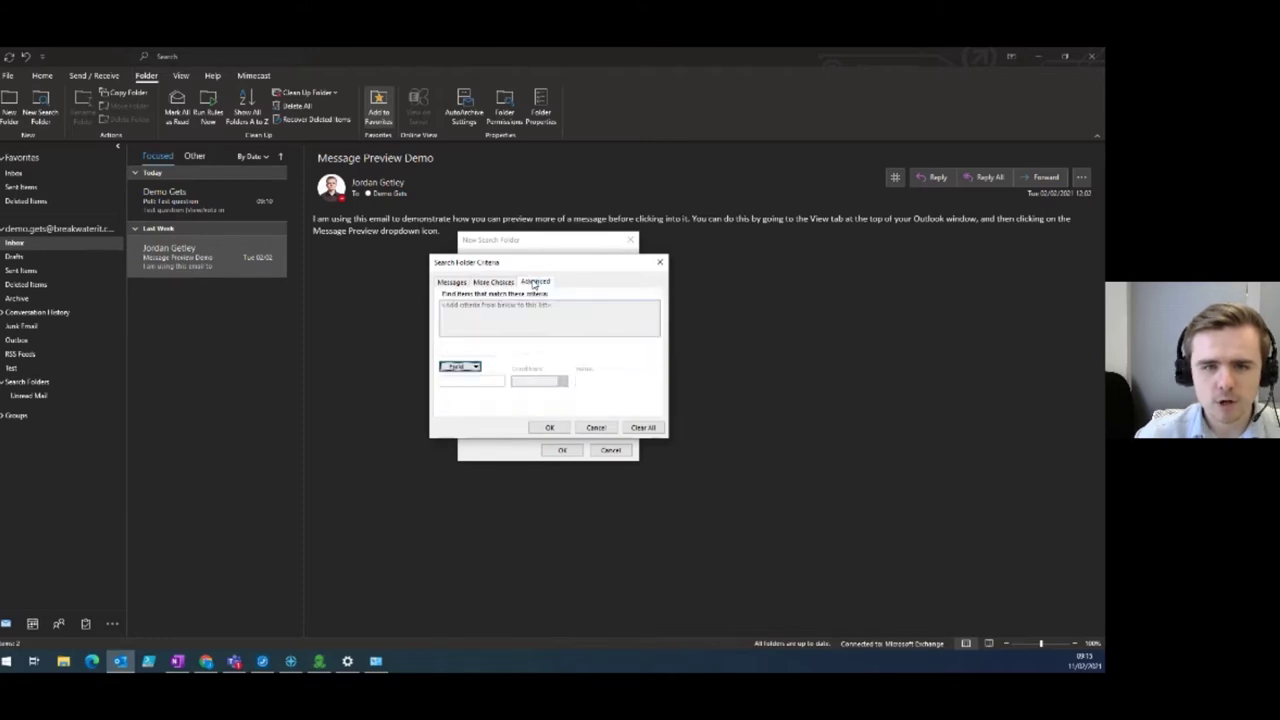
{"action": "left_click", "coordinate": [484, 285]}
{"action": "left_click", "coordinate": [452, 283]}
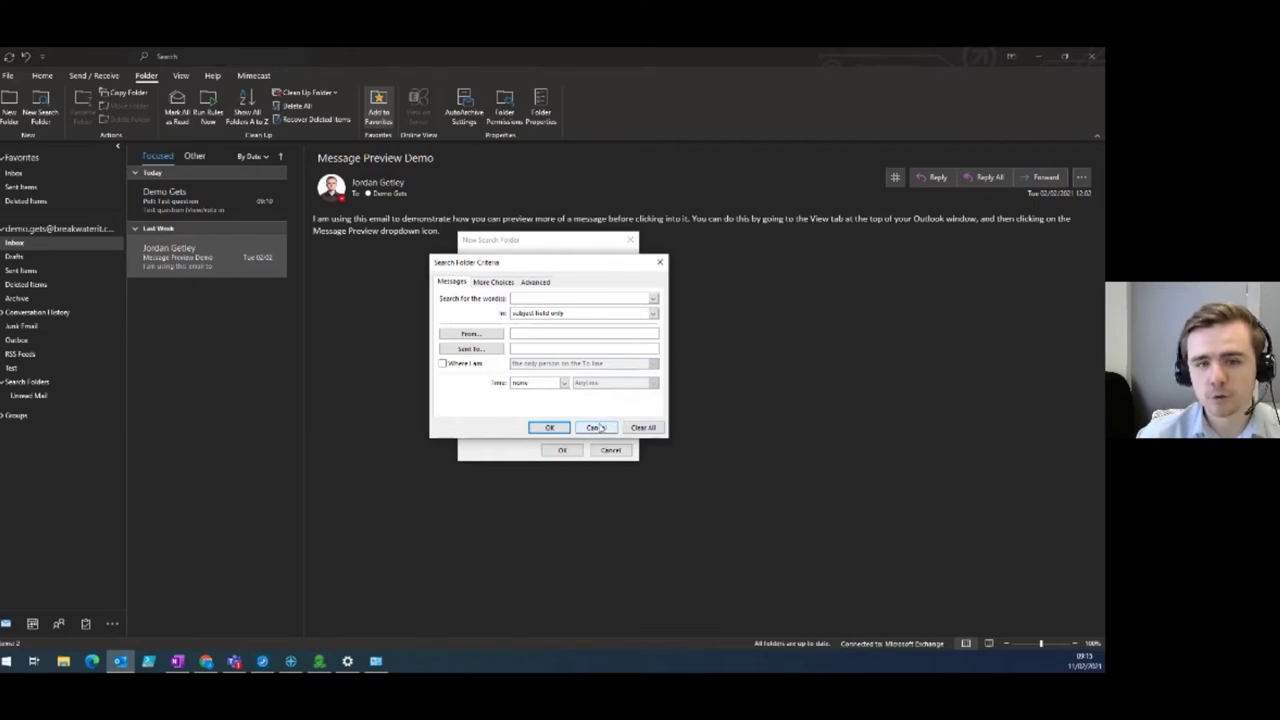
{"action": "left_click", "coordinate": [597, 428]}
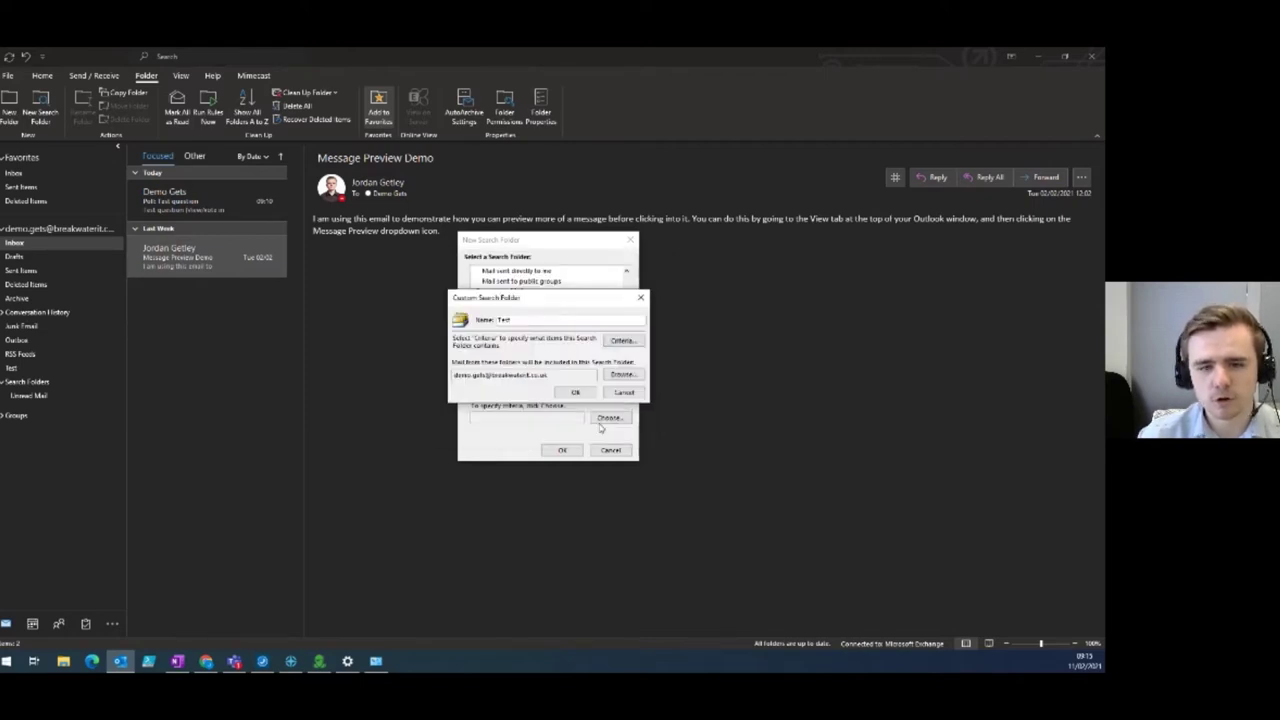
{"action": "left_click", "coordinate": [620, 400]}
{"action": "left_click", "coordinate": [609, 451]}
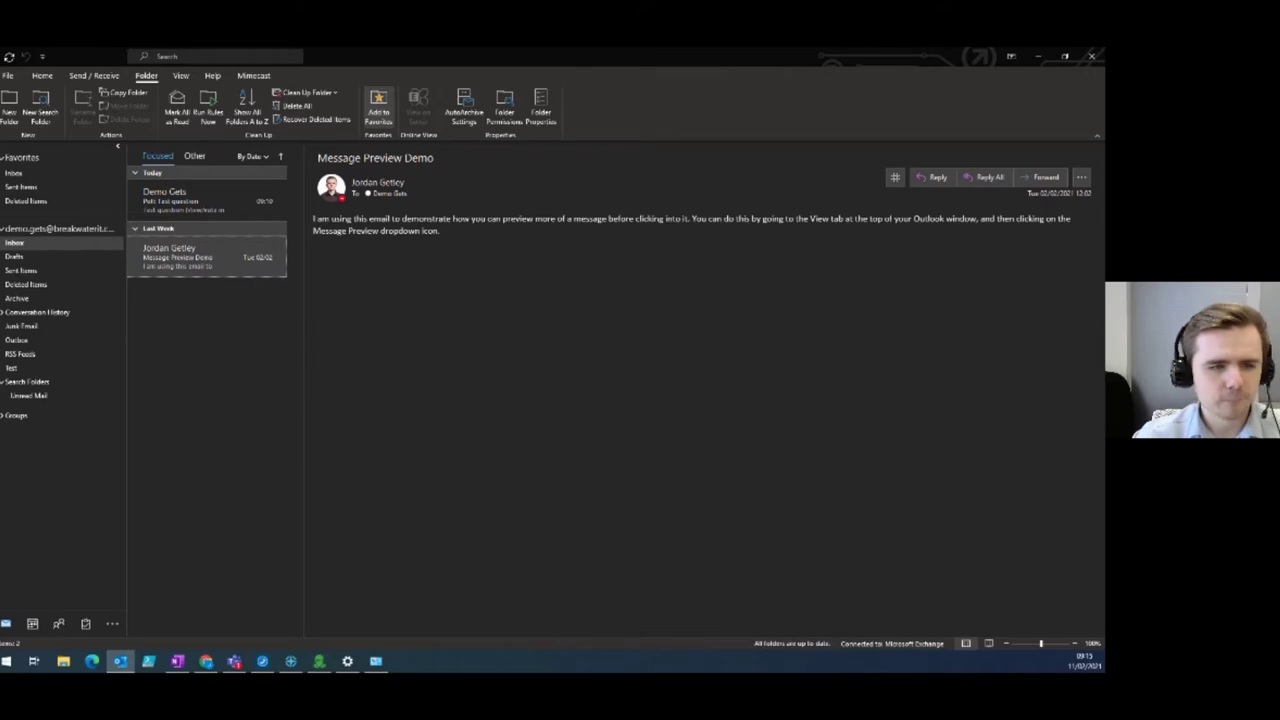
Open a new blank email message from the Home ribbon.
{"action": "left_click", "coordinate": [214, 173]}
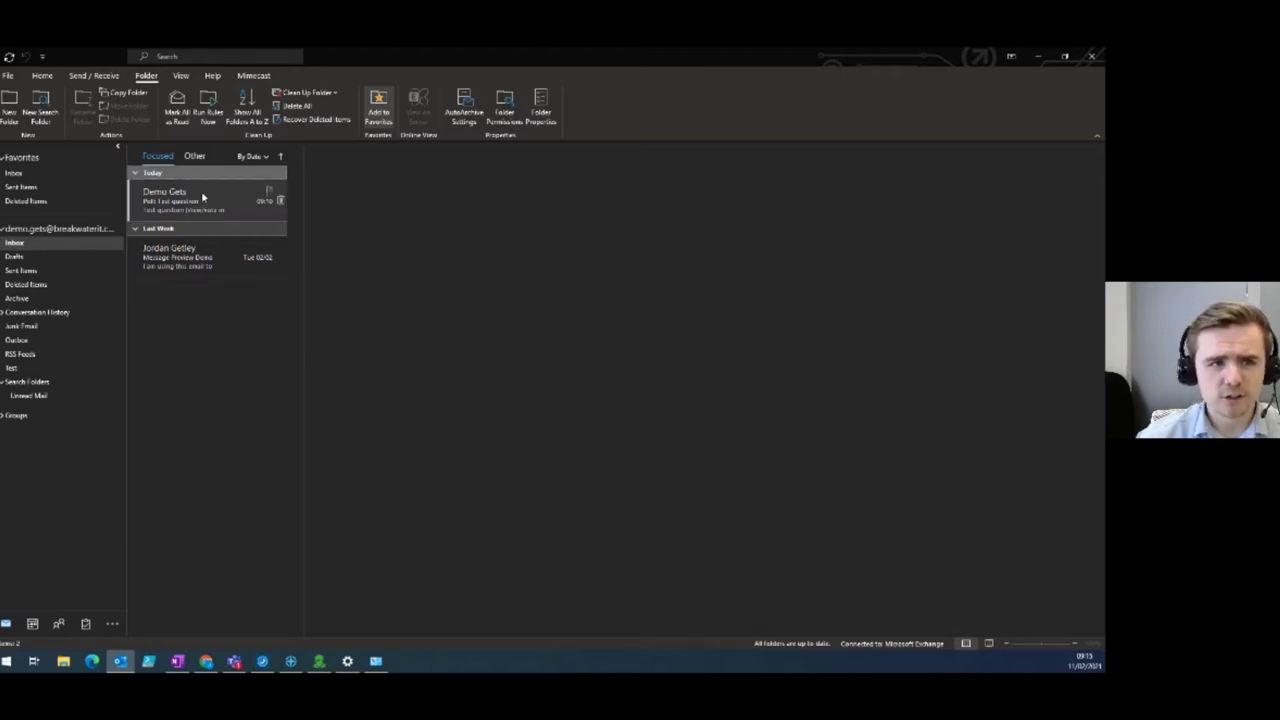
{"action": "left_click", "coordinate": [42, 76]}
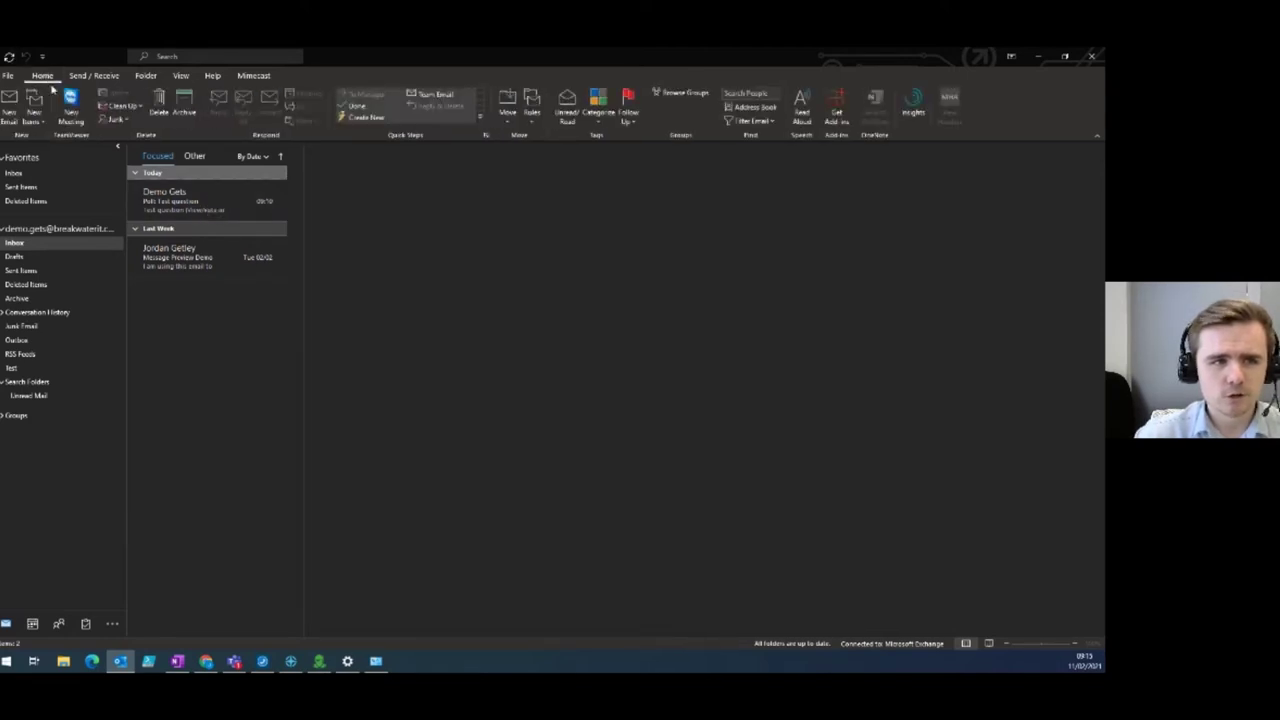
{"action": "left_click", "coordinate": [12, 105]}
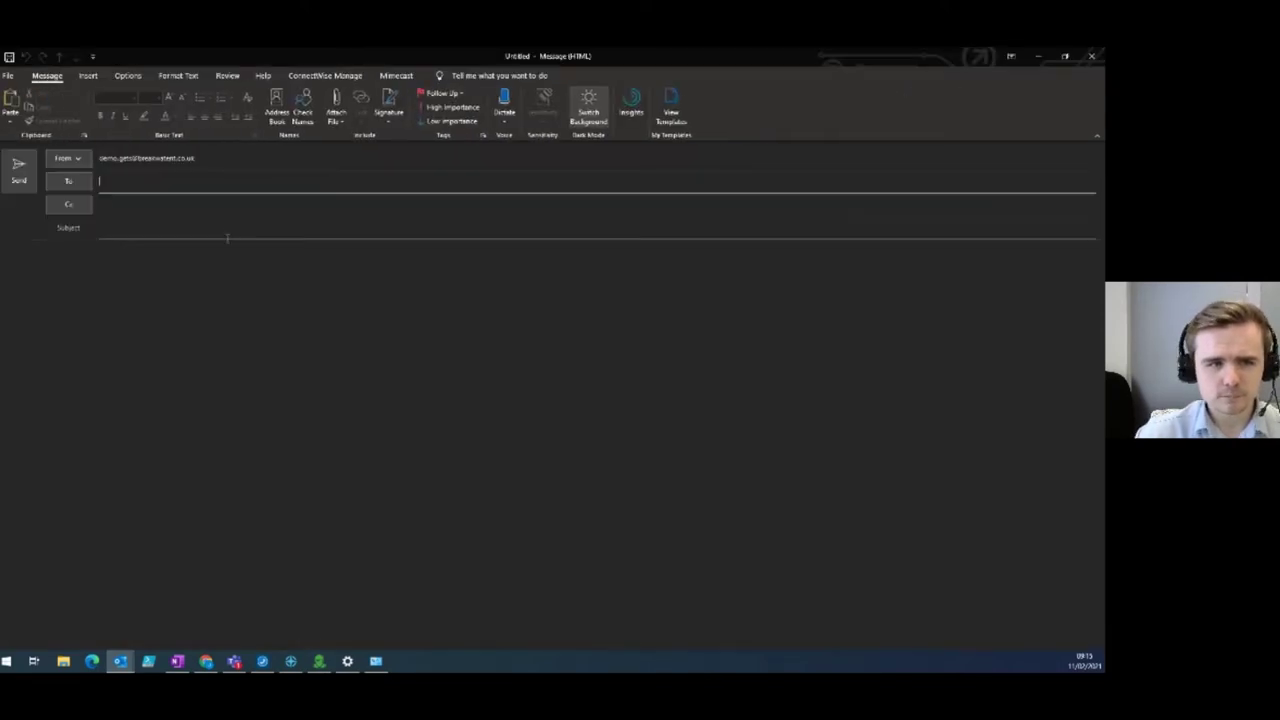
Address the email to the suggested contact with subject 'test' and body text 'Test'.
{"action": "type", "text": "jordan"}
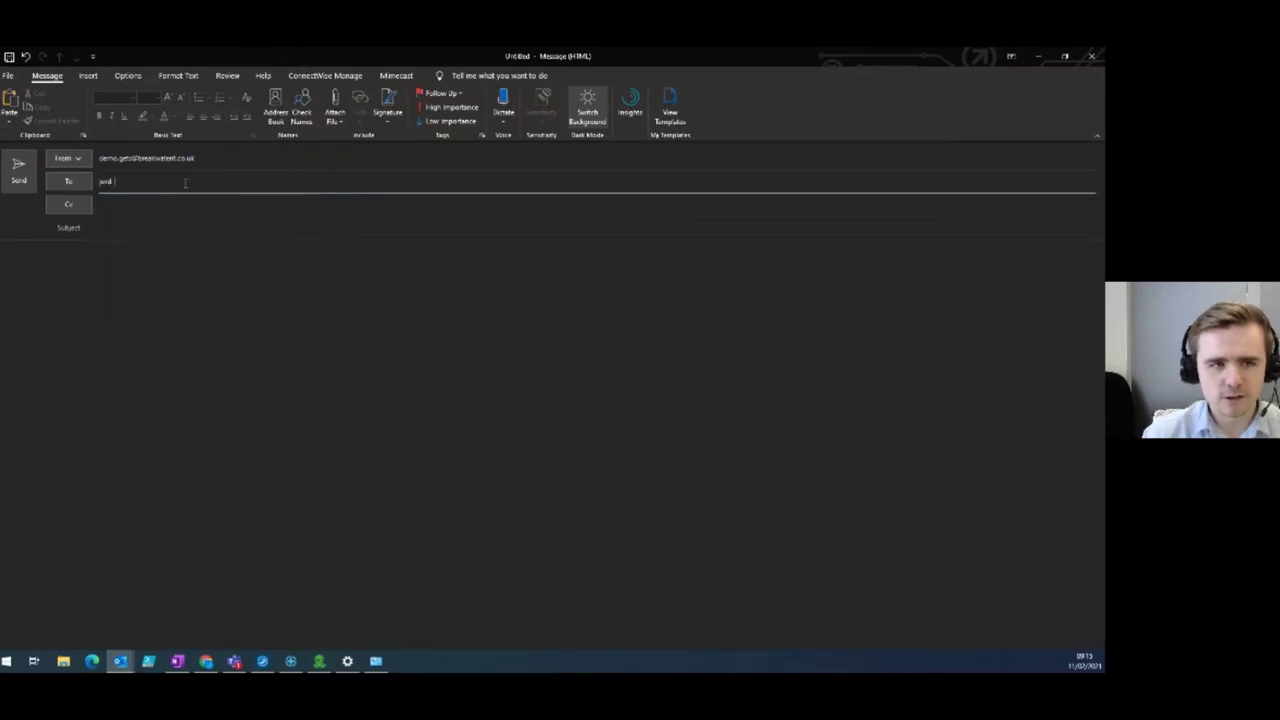
{"action": "left_click", "coordinate": [188, 213]}
{"action": "left_click", "coordinate": [151, 226]}
{"action": "type", "text": "test"}
{"action": "left_click", "coordinate": [123, 284]}
{"action": "type", "text": "Test"}
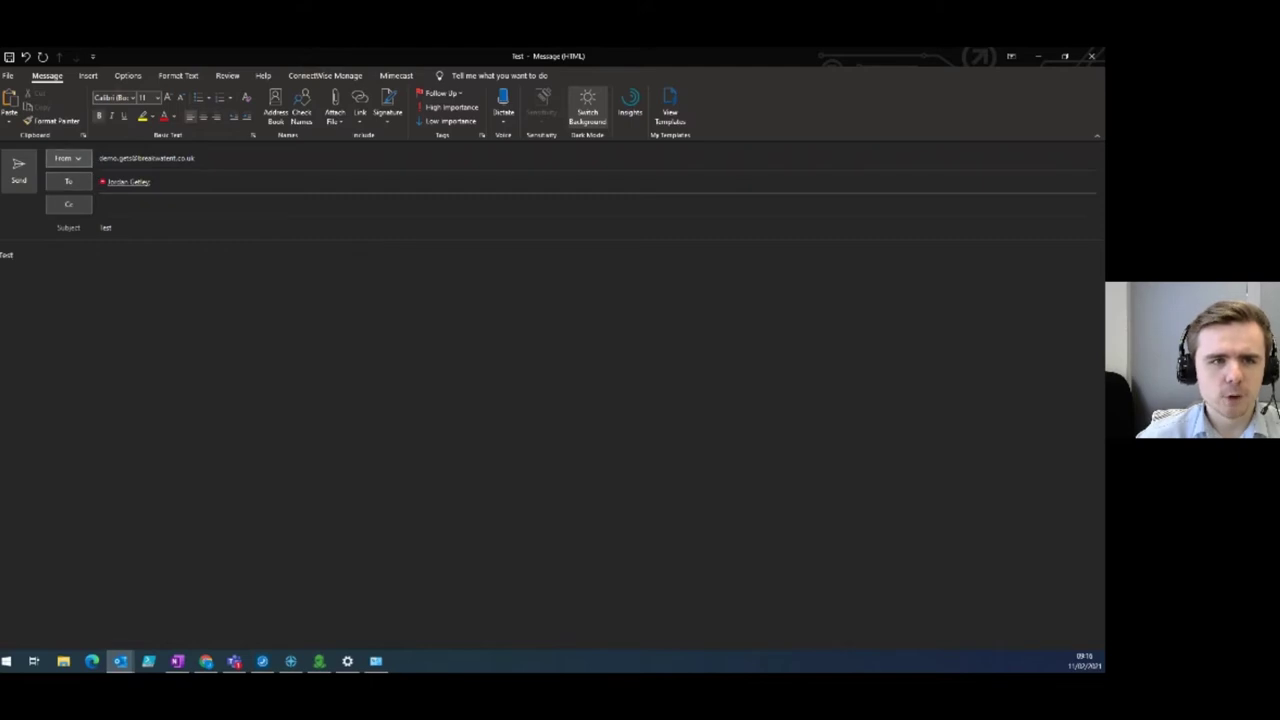
{"action": "left_click", "coordinate": [128, 76]}
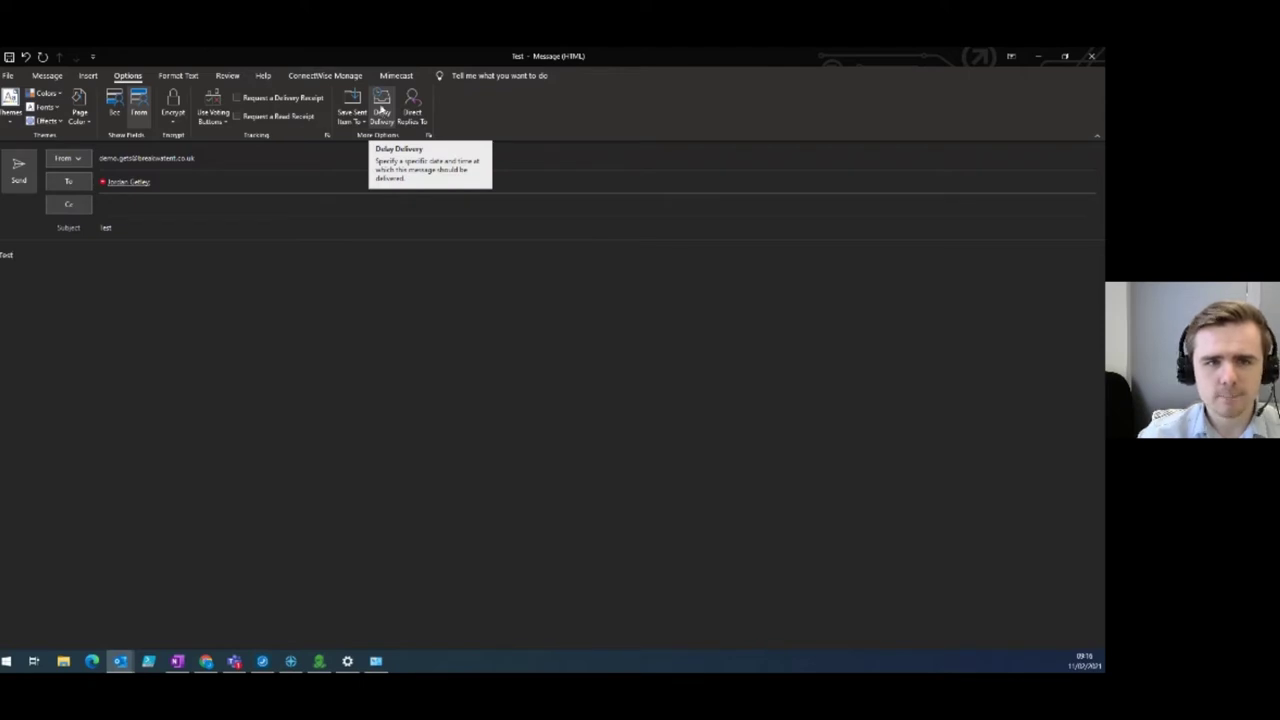
Set the email not to deliver before 11/02/2021 at 17:00 in Delay Delivery.
{"action": "left_click", "coordinate": [382, 112]}
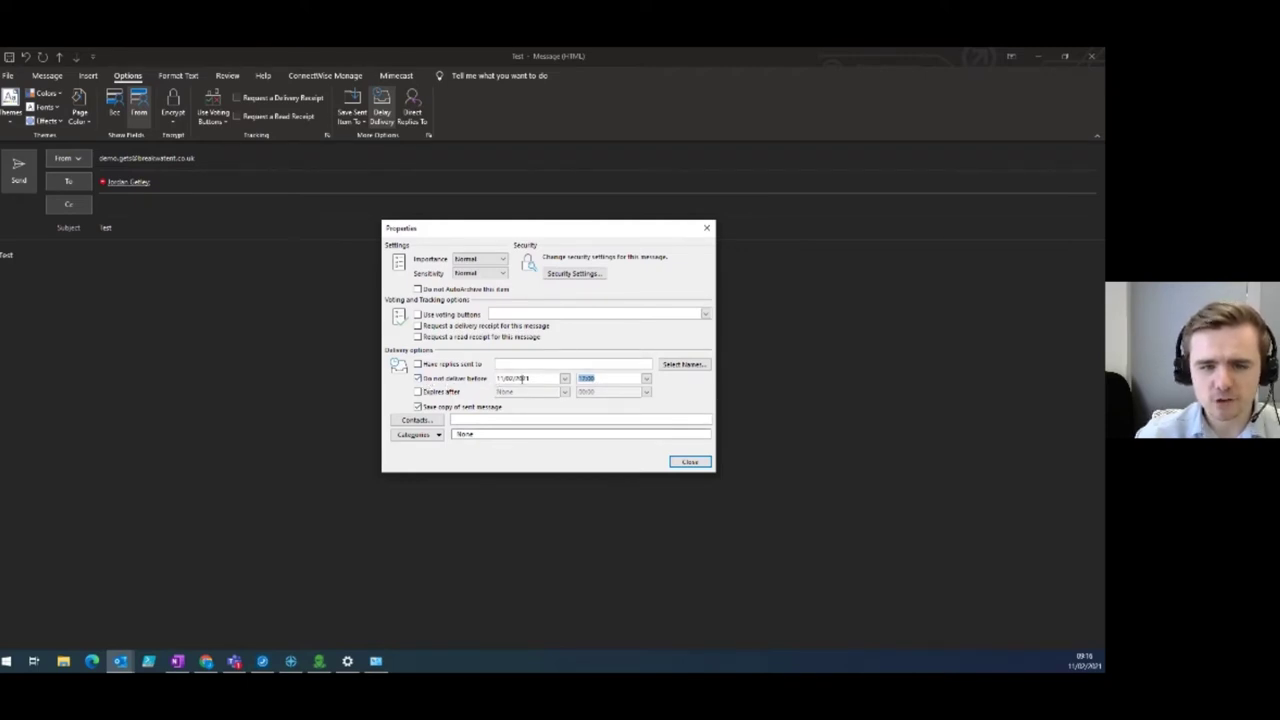
{"action": "left_click", "coordinate": [532, 377]}
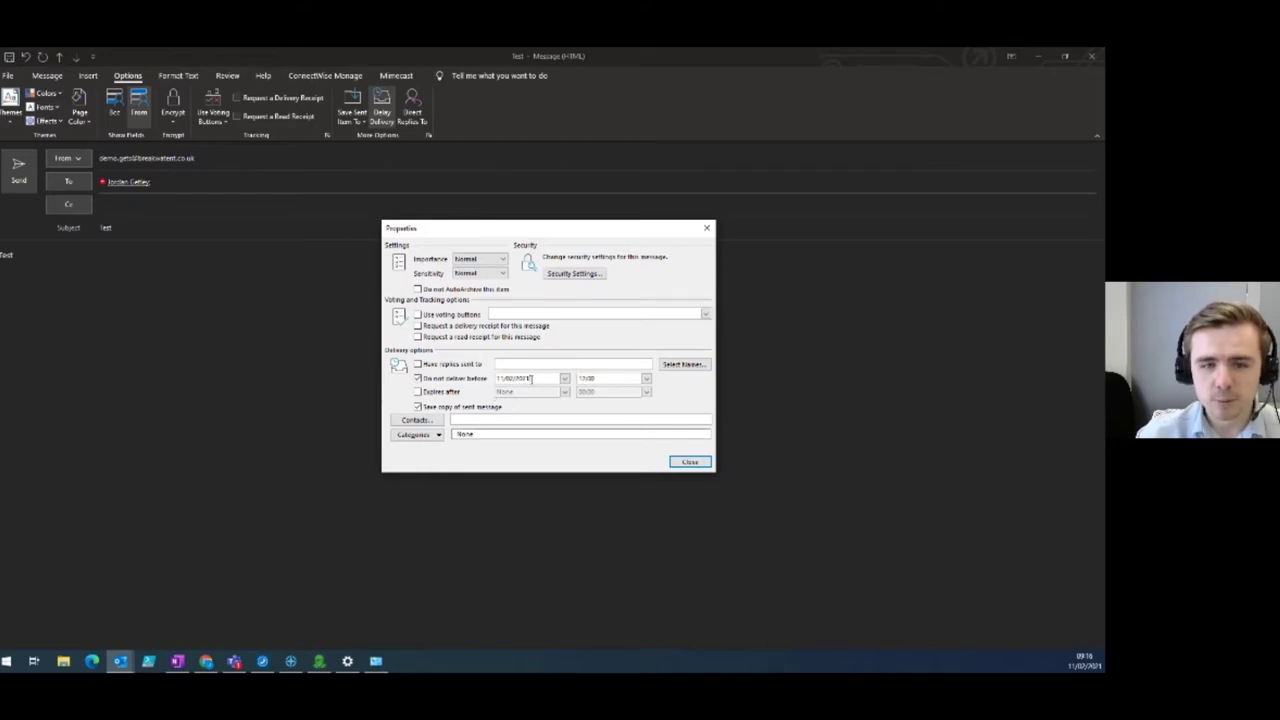
{"action": "left_click", "coordinate": [564, 378]}
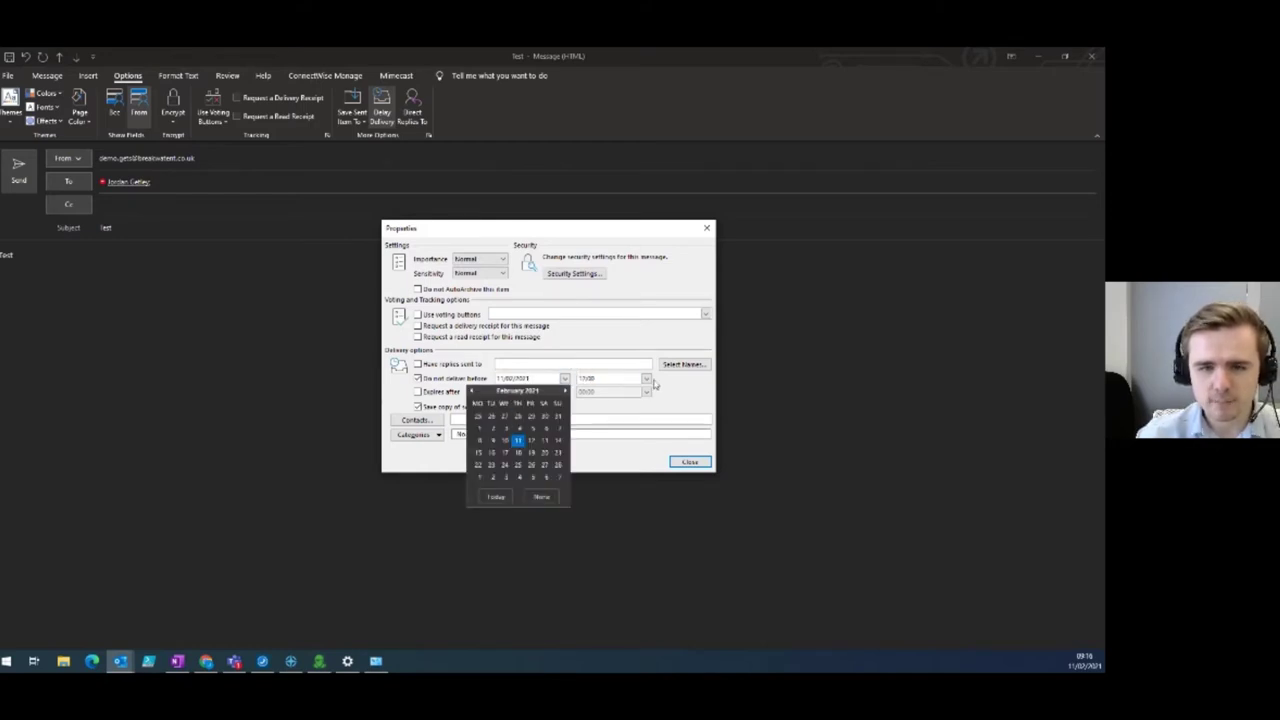
{"action": "left_click", "coordinate": [646, 378]}
{"action": "left_click", "coordinate": [669, 400]}
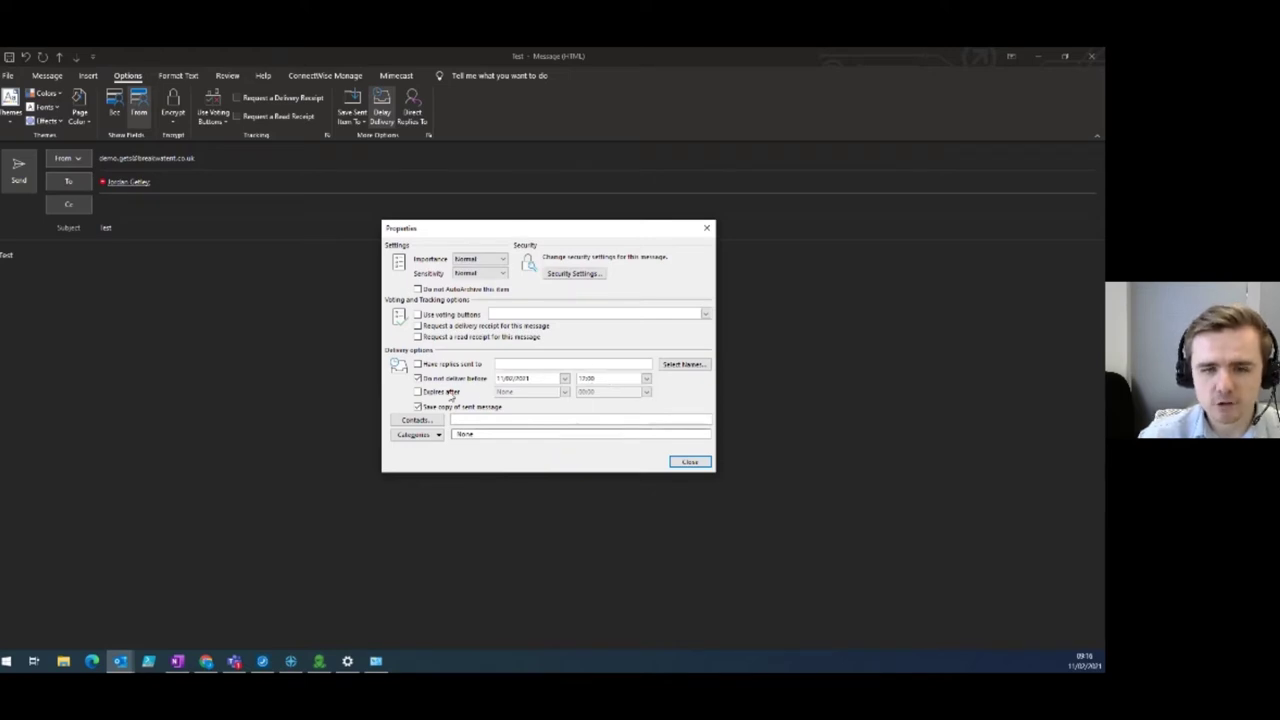
{"action": "left_click", "coordinate": [690, 462]}
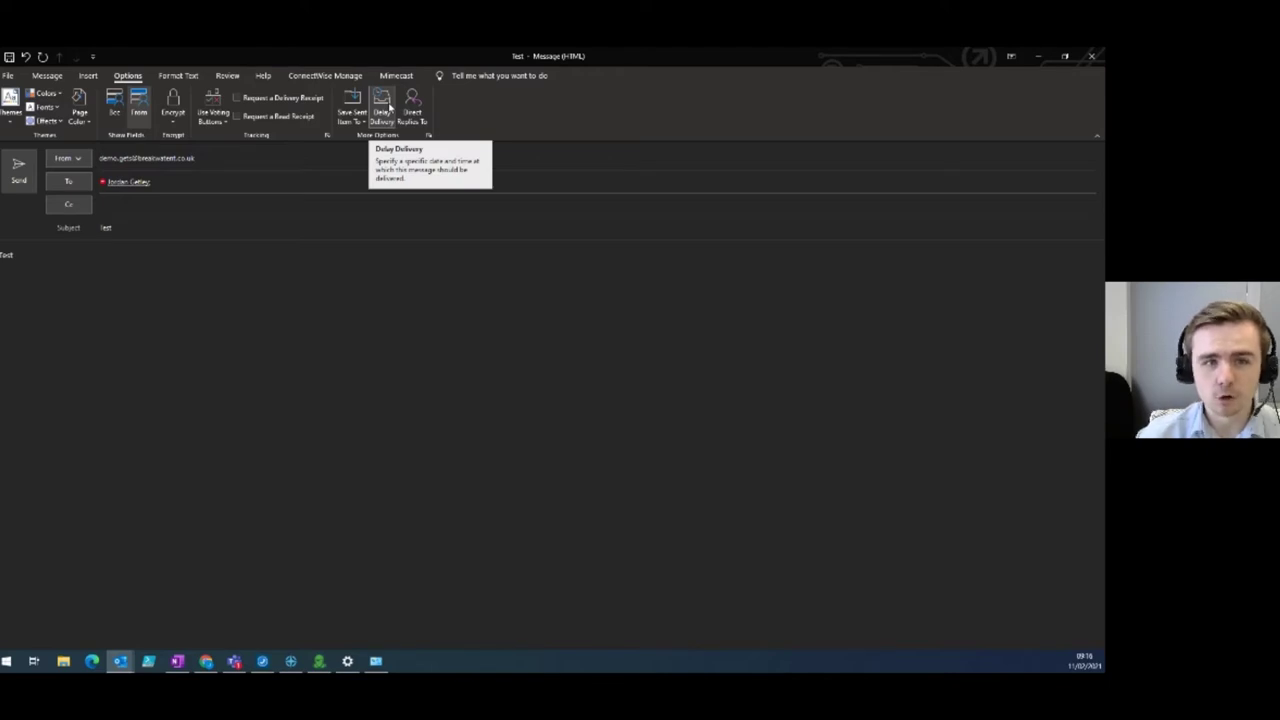
Recheck the 'Do not deliver before' option in Delay Delivery and close the properties.
{"action": "left_click", "coordinate": [386, 108]}
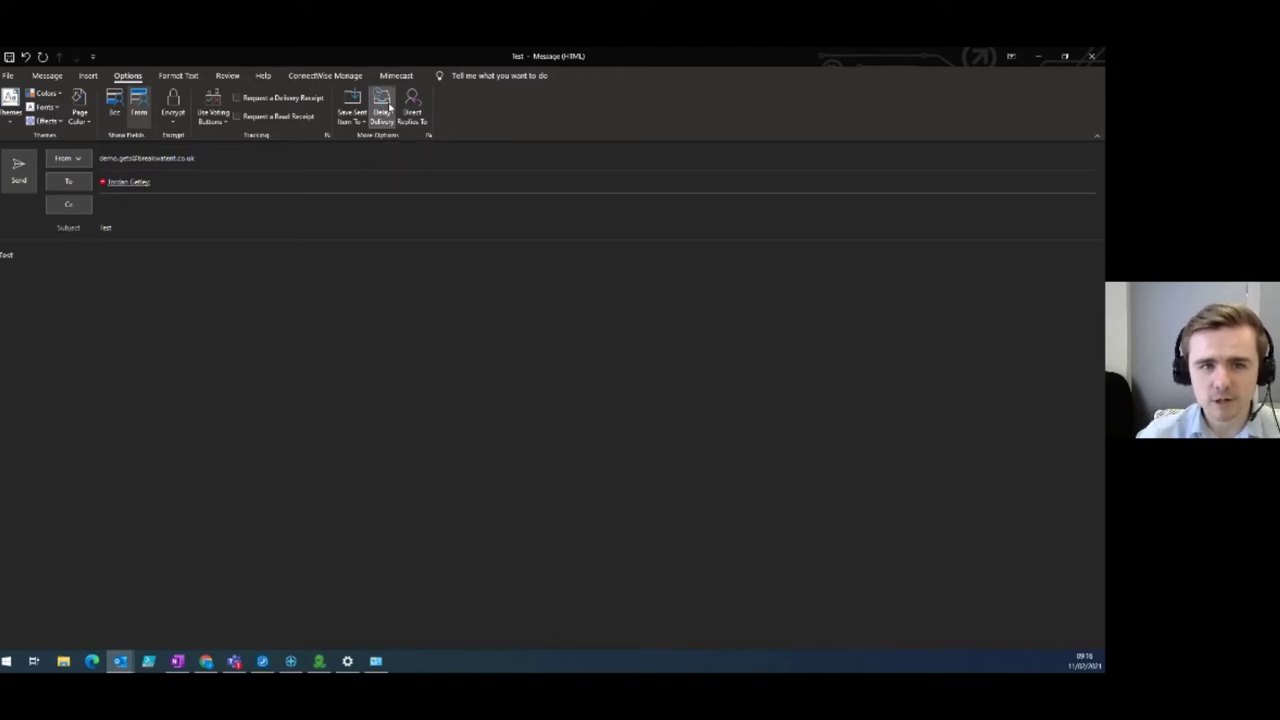
{"action": "left_click", "coordinate": [419, 380]}
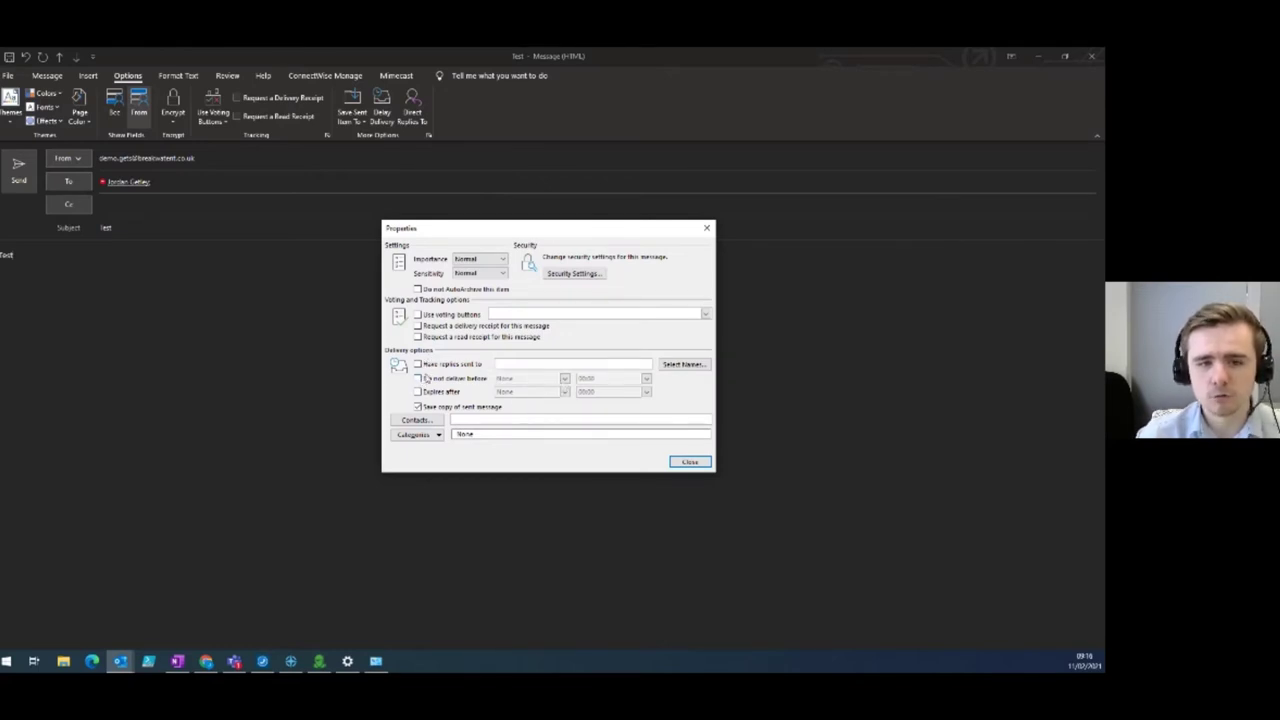
{"action": "left_click", "coordinate": [419, 380]}
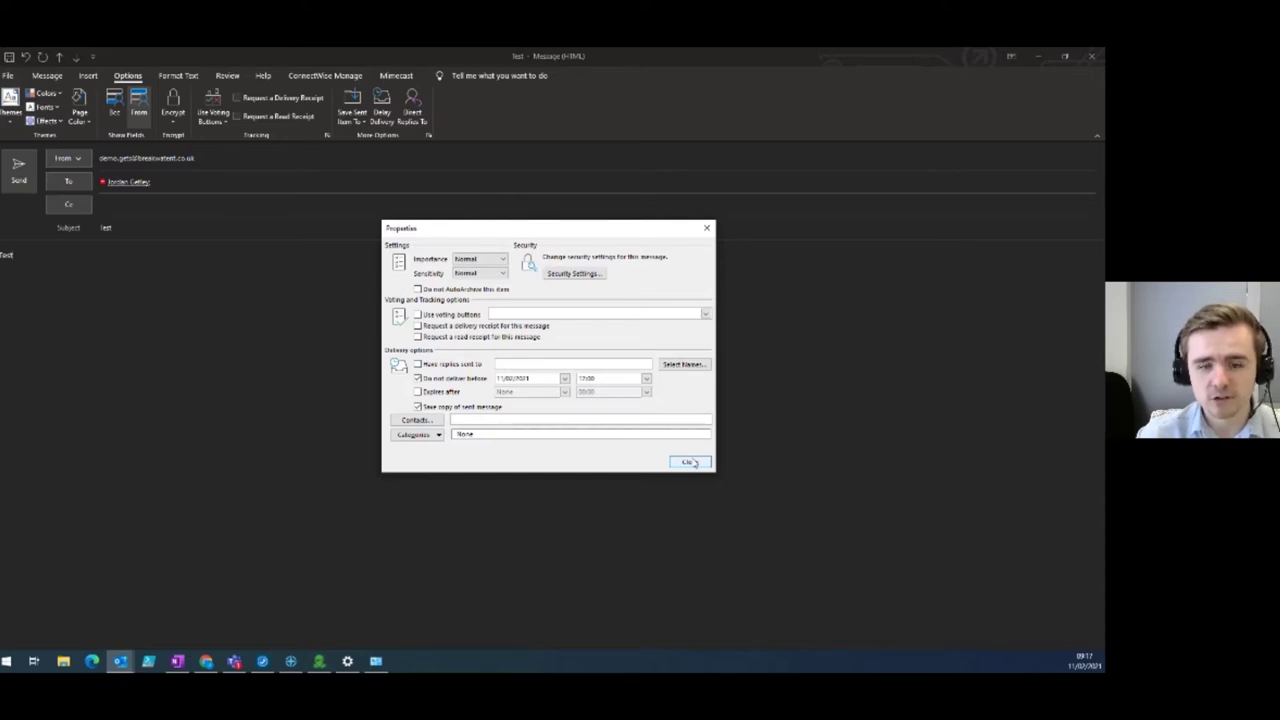
{"action": "left_click", "coordinate": [690, 462]}
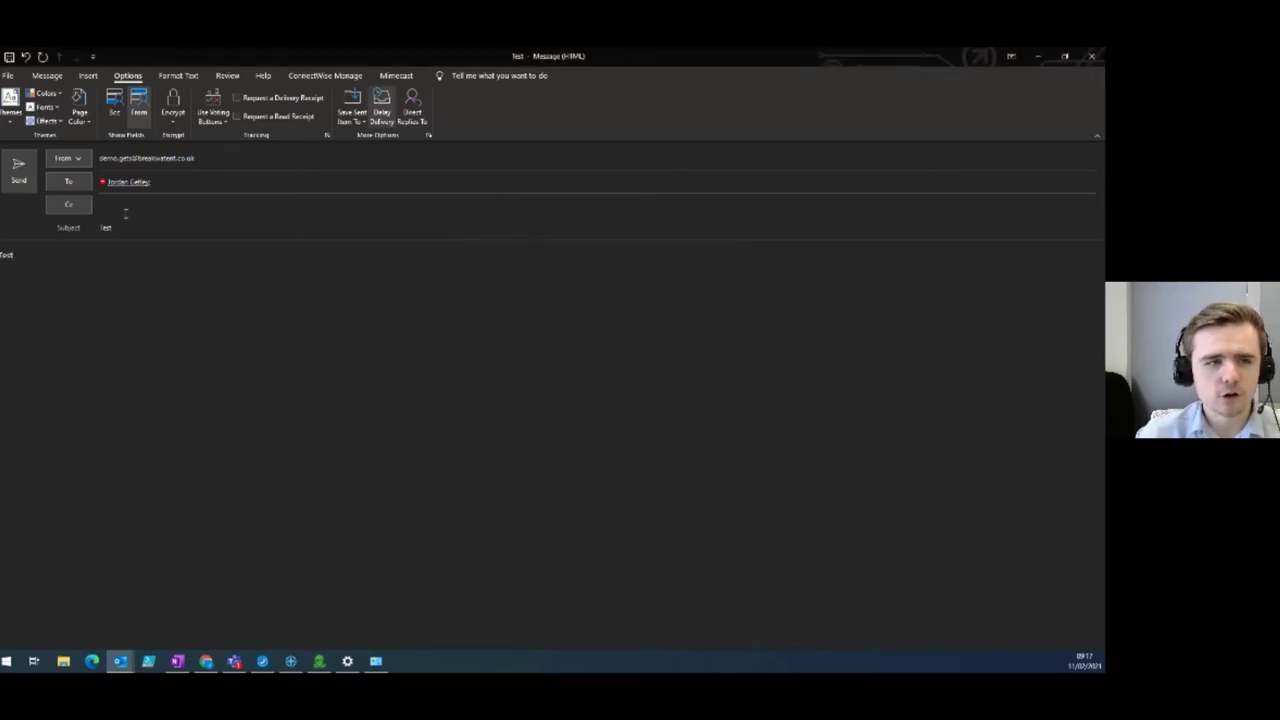
Send the delayed email, view it queued in the Outbox, then return to the Inbox.
{"action": "left_click", "coordinate": [20, 167]}
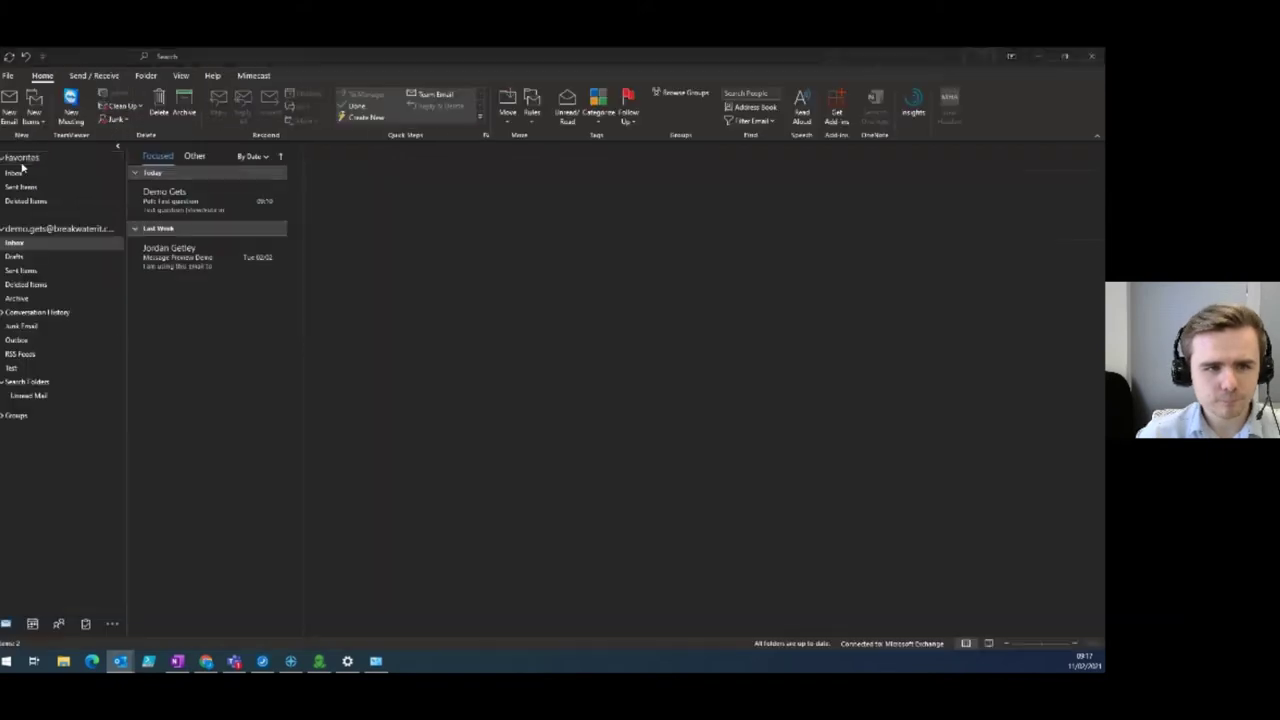
{"action": "left_click", "coordinate": [64, 342]}
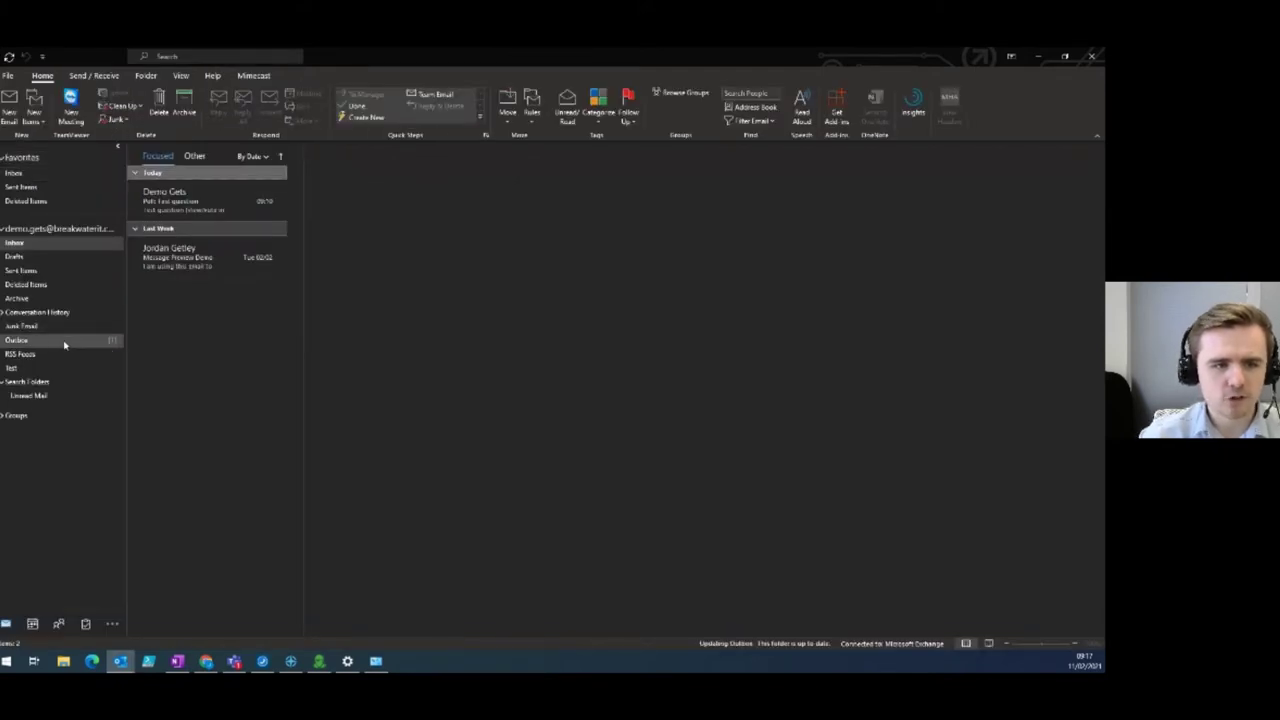
{"action": "left_click", "coordinate": [64, 342]}
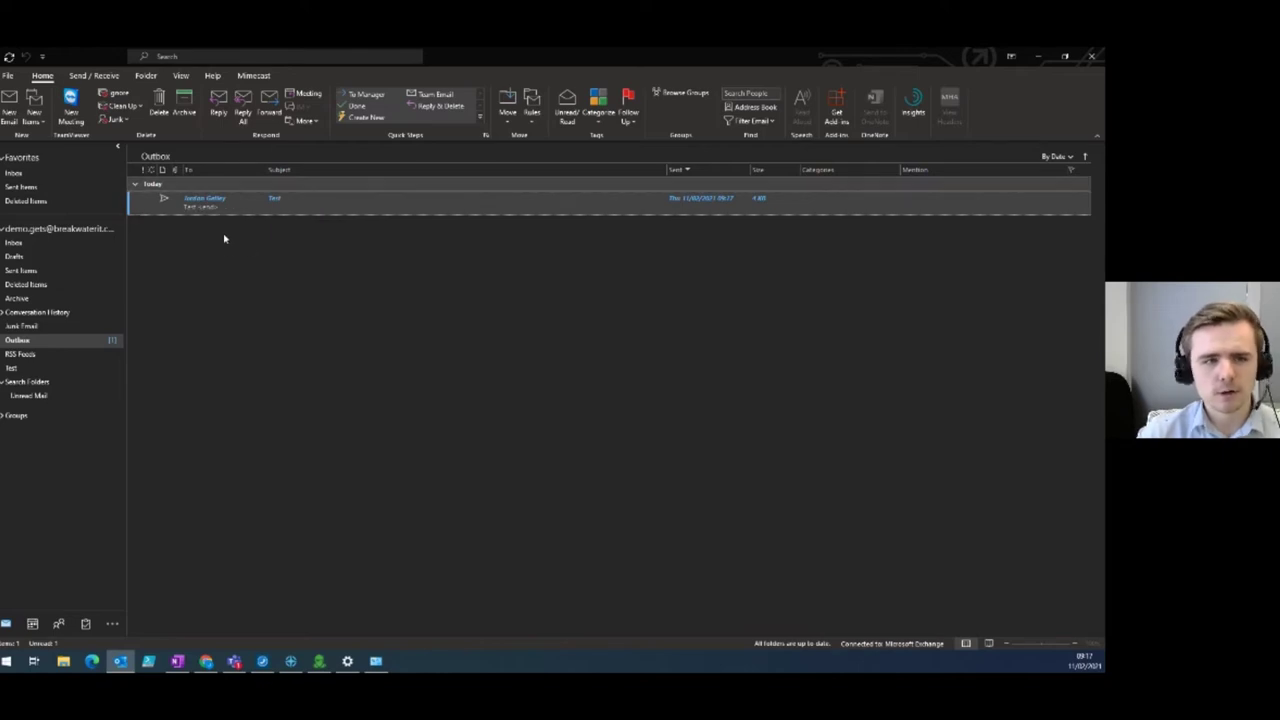
{"action": "left_click", "coordinate": [35, 244]}
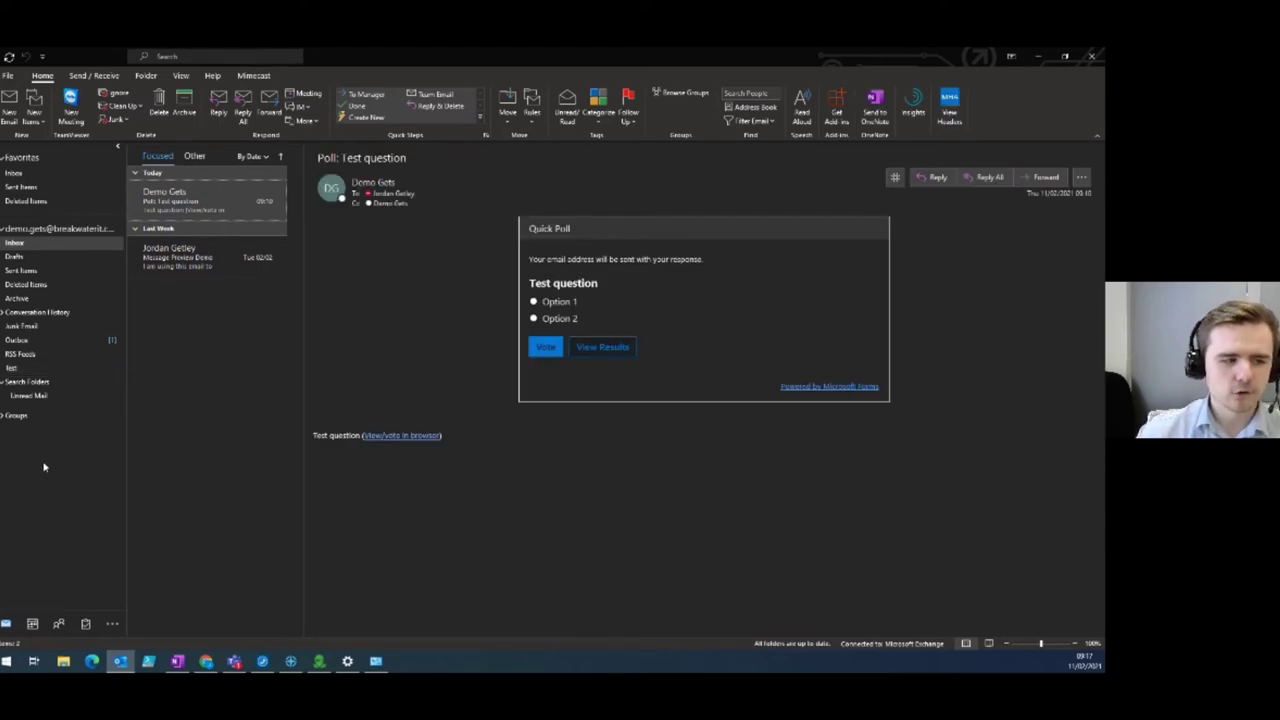
{"action": "left_click", "coordinate": [205, 173]}
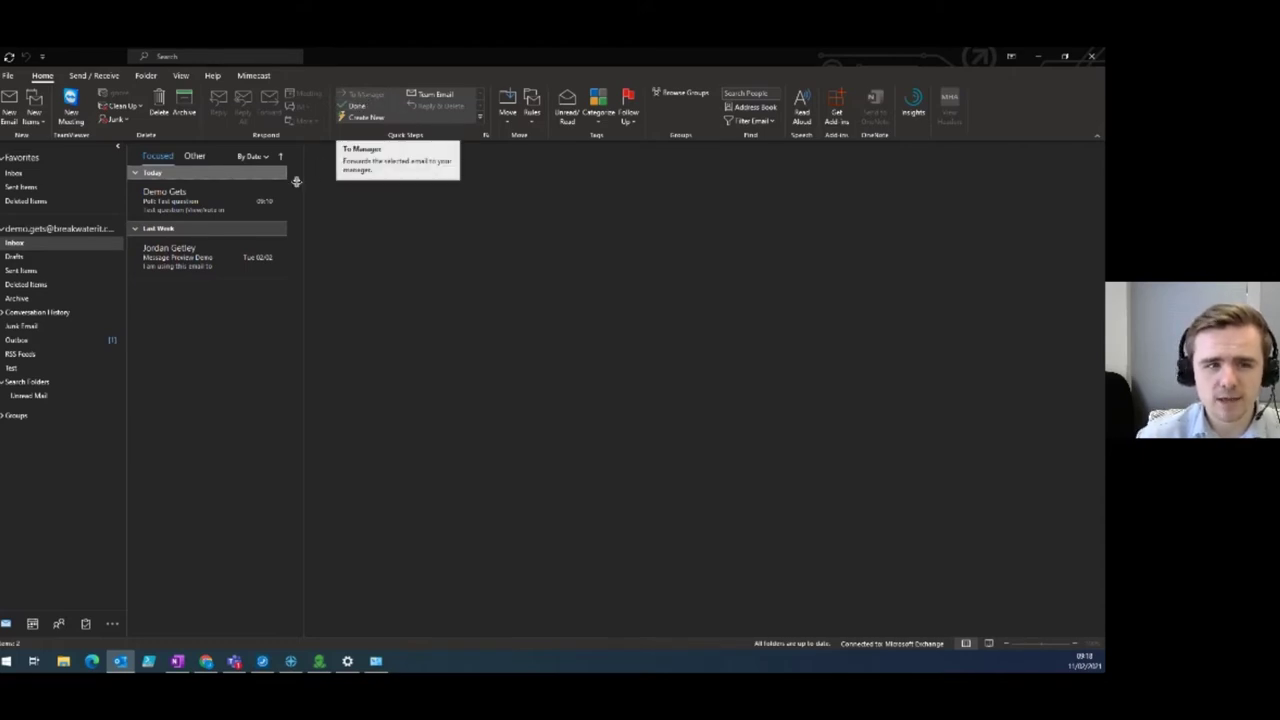
Preview the Message Preview Demo email, then show the Poll: Test question with its Quick Poll.
{"action": "left_click", "coordinate": [209, 258]}
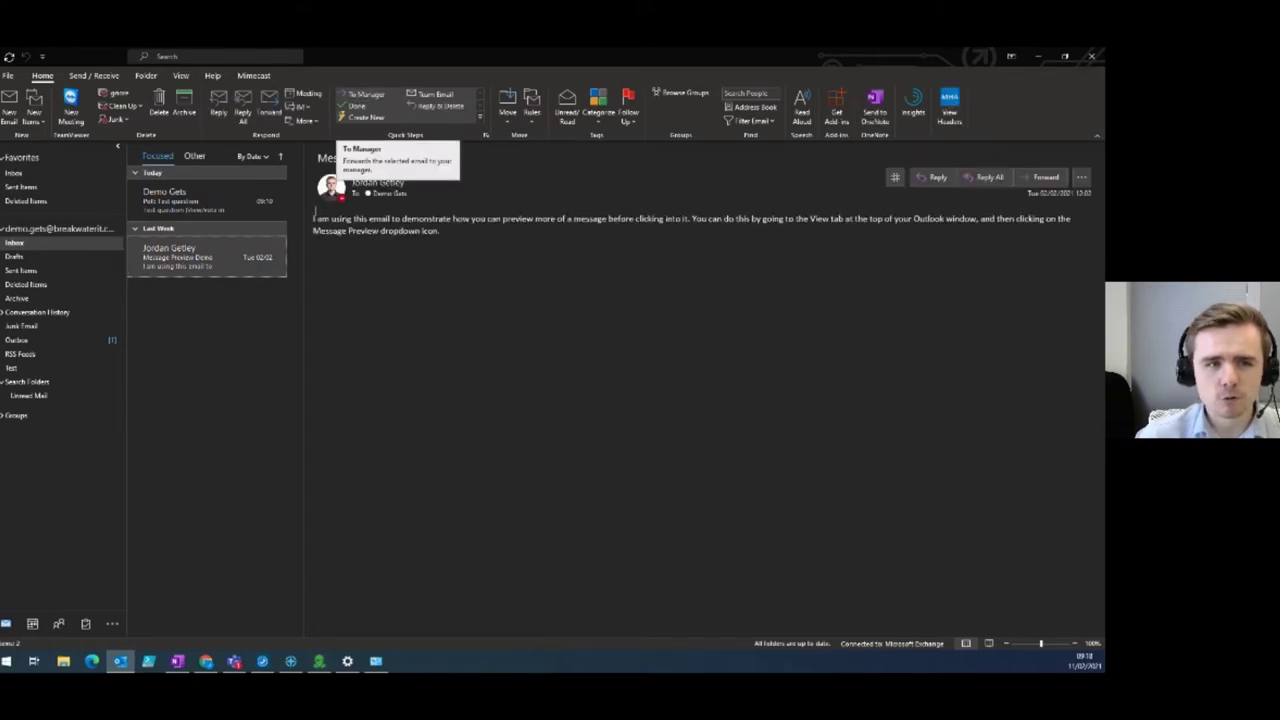
{"action": "left_click", "coordinate": [207, 231]}
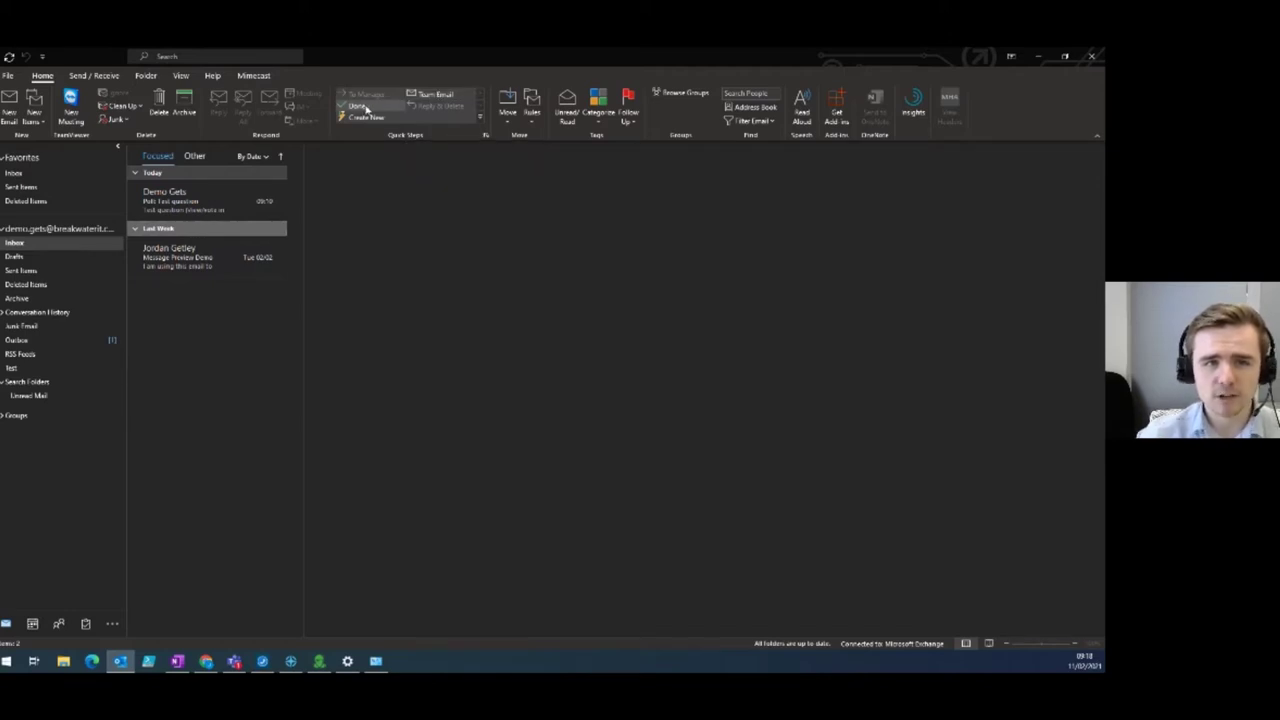
{"action": "left_click", "coordinate": [252, 242]}
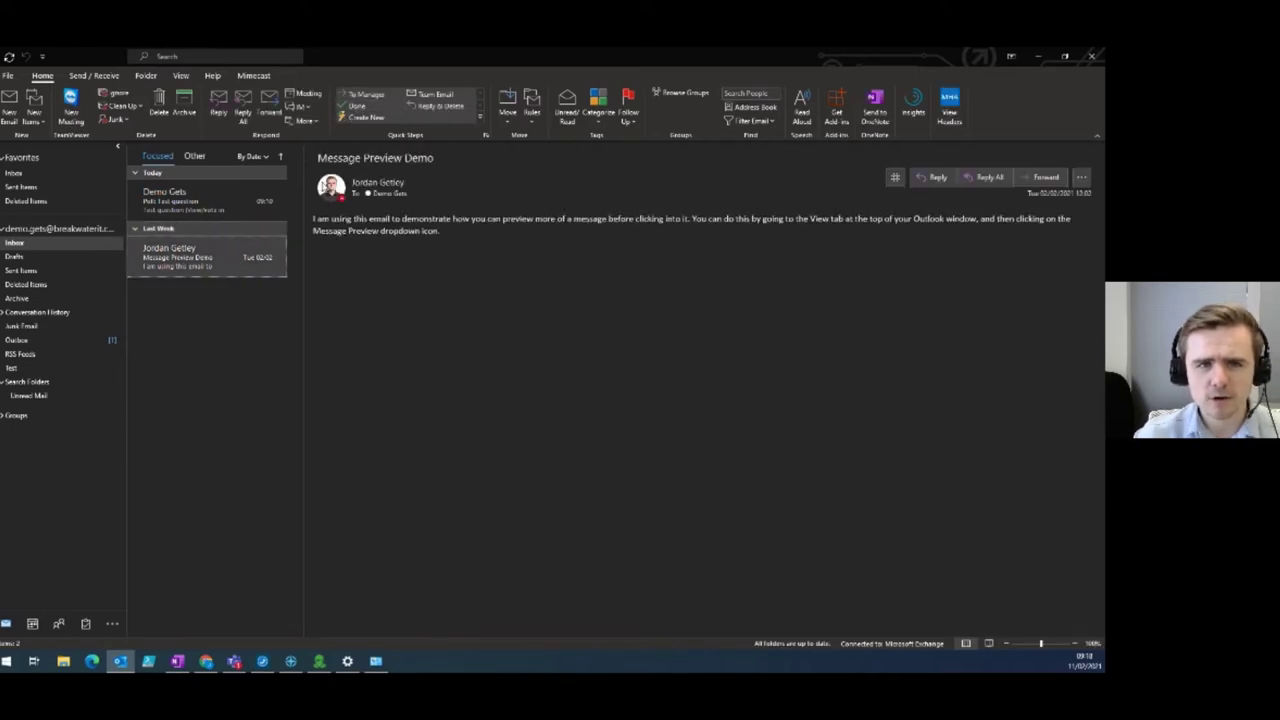
{"action": "mouse_move", "coordinate": [330, 183]}
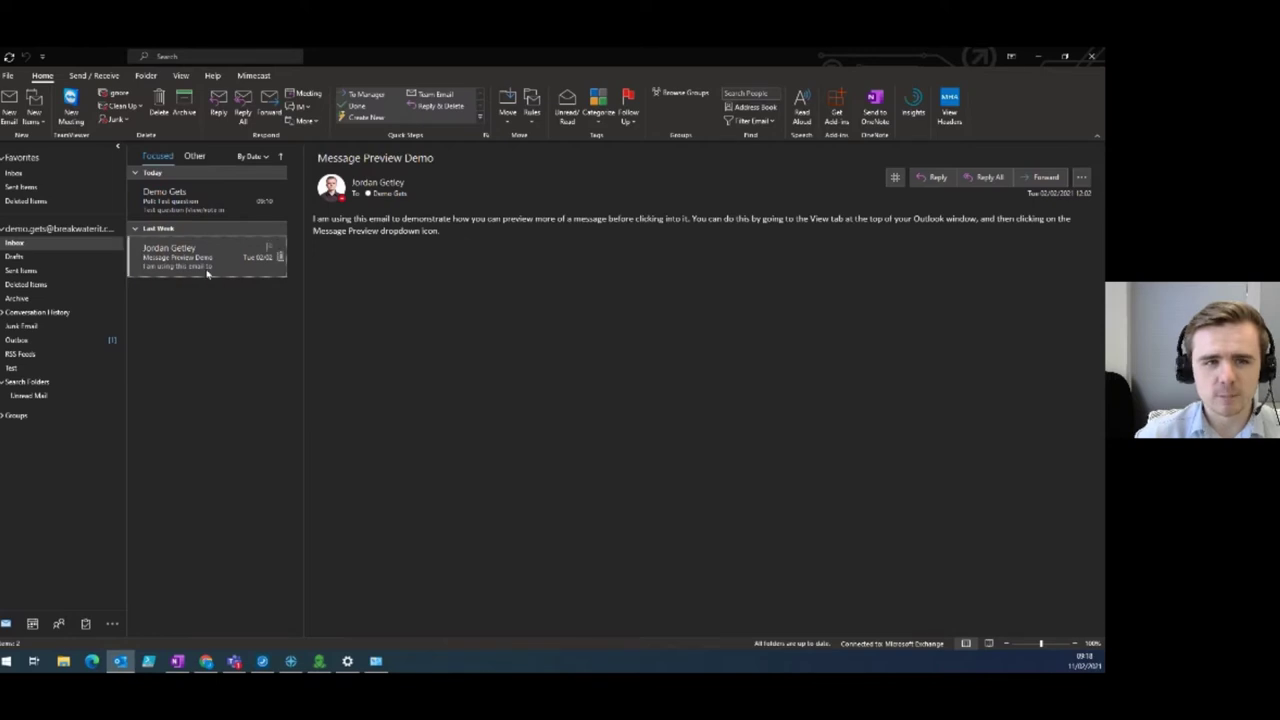
{"action": "left_click", "coordinate": [208, 211]}
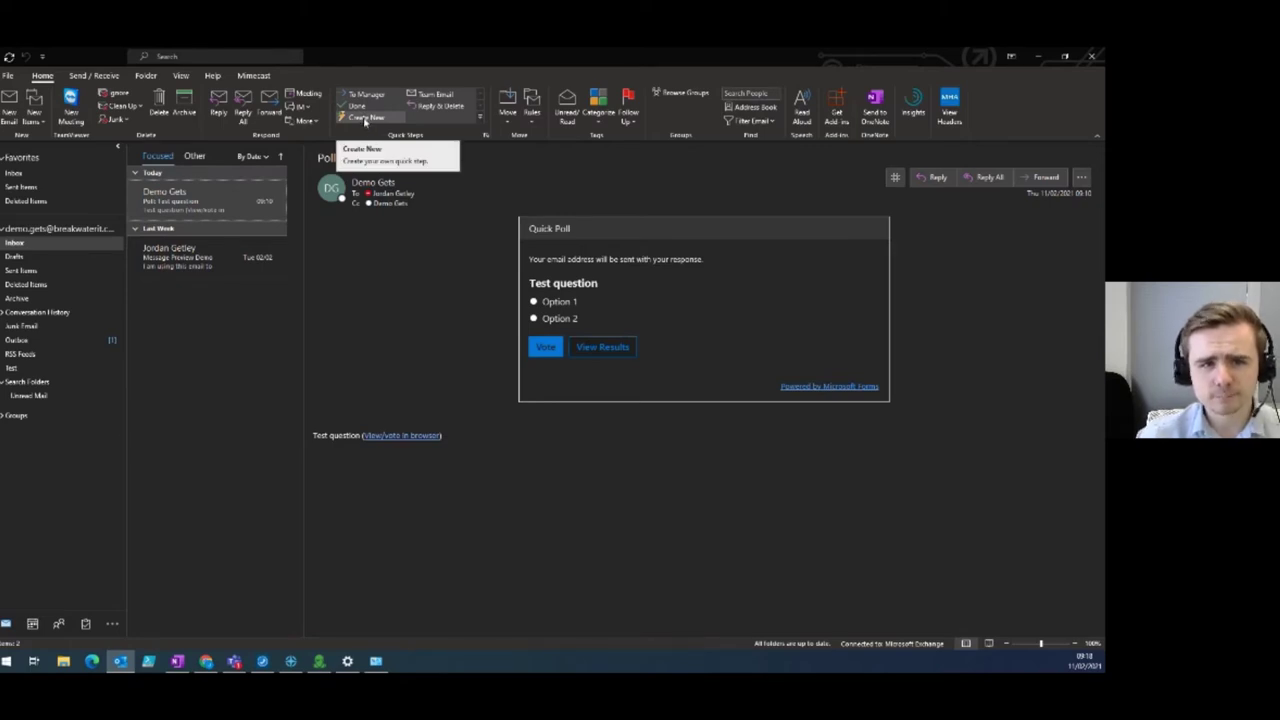
Create a quick step named 'Test' that moves messages to the Test folder.
{"action": "left_click", "coordinate": [365, 118]}
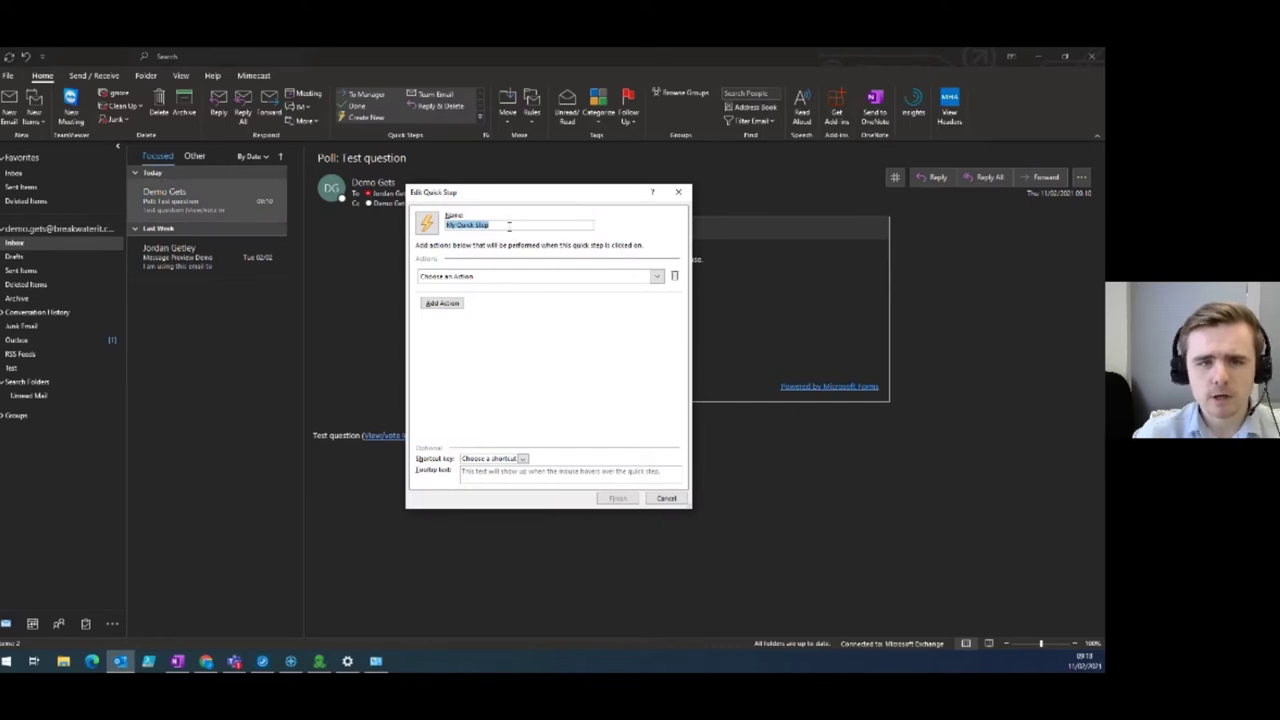
{"action": "type", "text": "Test"}
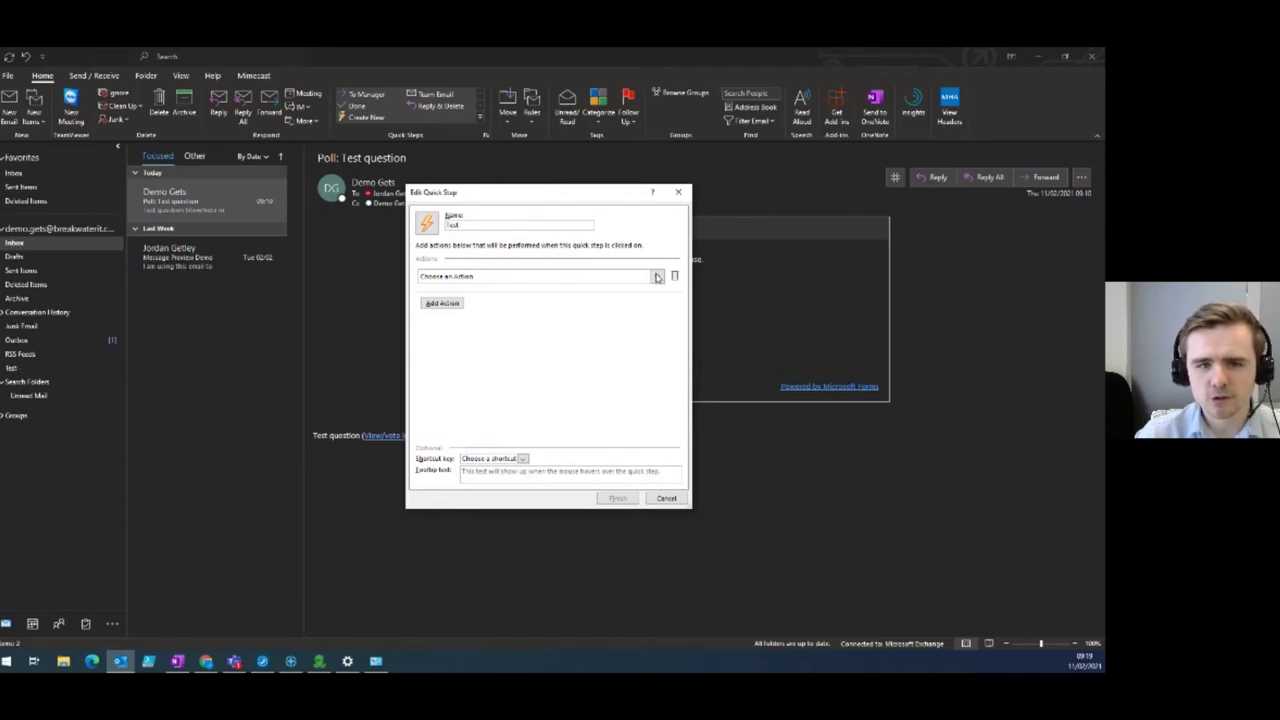
{"action": "left_click", "coordinate": [657, 277]}
{"action": "scroll", "coordinate": [556, 438], "scroll_direction": "down", "scroll_amount": 4}
{"action": "scroll", "coordinate": [556, 440], "scroll_direction": "down", "scroll_amount": 1}
{"action": "scroll", "coordinate": [532, 410], "scroll_direction": "up", "scroll_amount": 1}
{"action": "scroll", "coordinate": [530, 401], "scroll_direction": "up", "scroll_amount": 5}
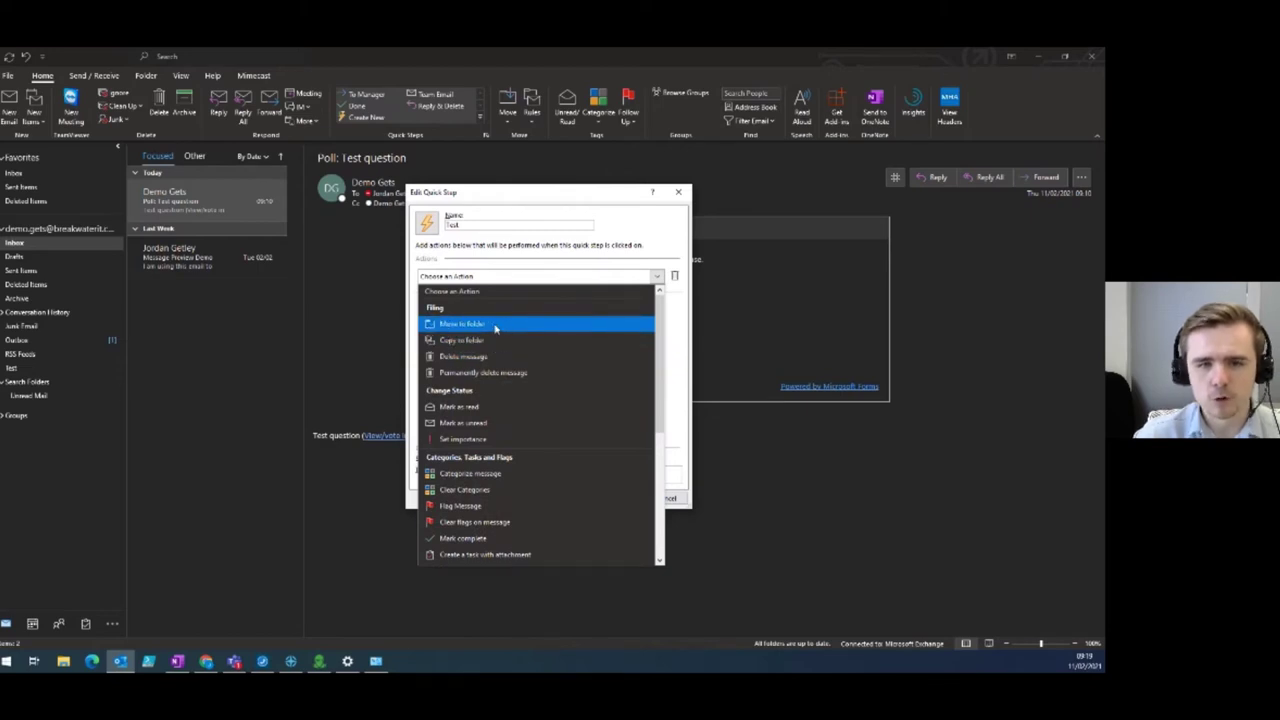
{"action": "left_click", "coordinate": [492, 326]}
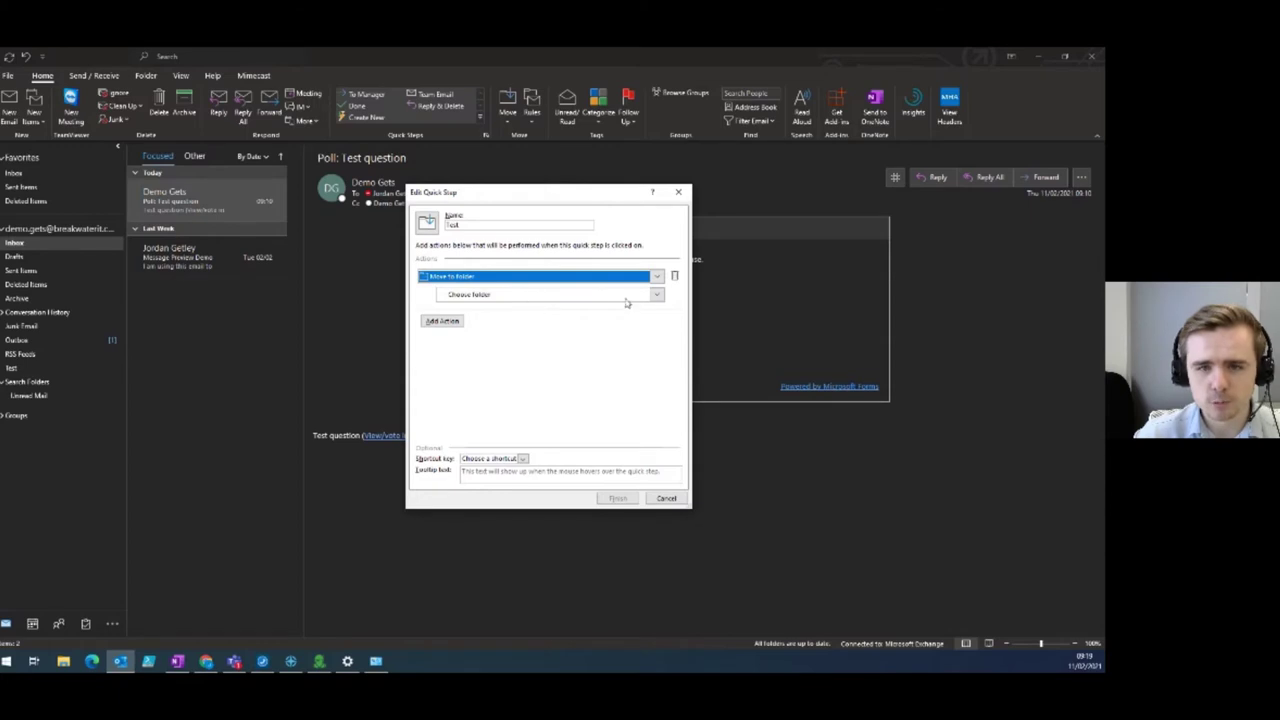
{"action": "left_click", "coordinate": [658, 295]}
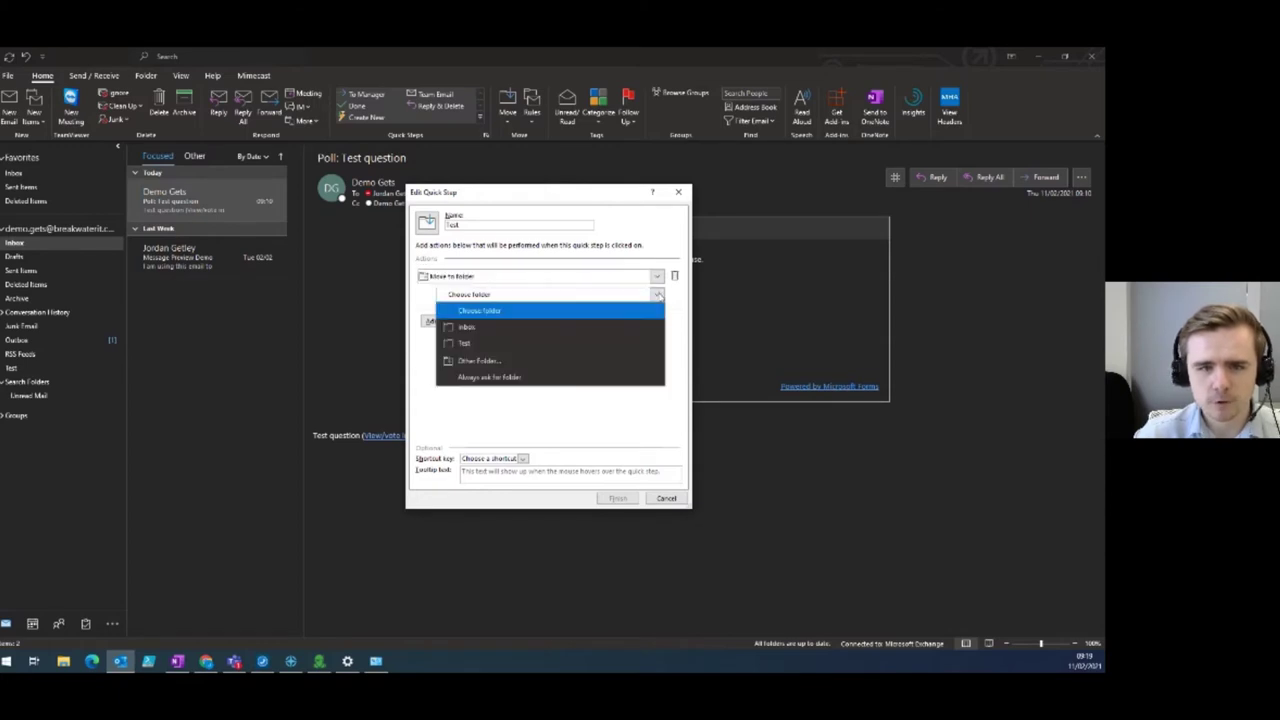
{"action": "left_click", "coordinate": [482, 346]}
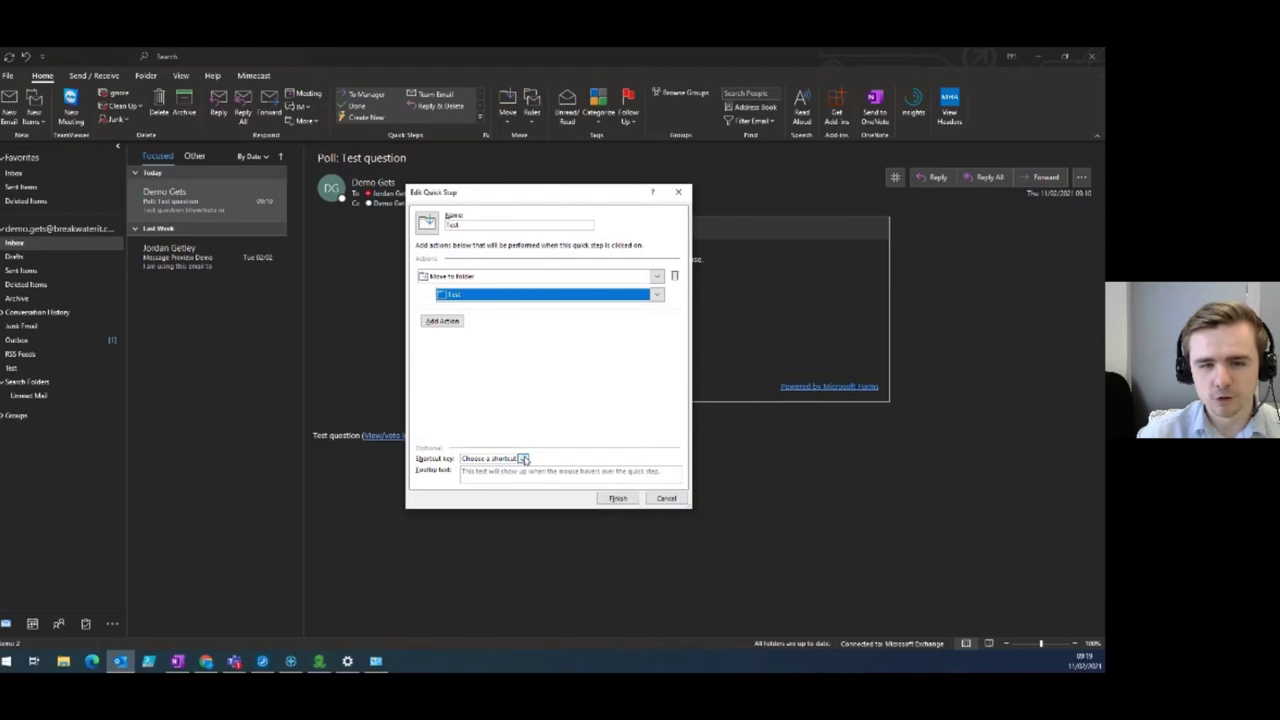
Assign the Test quick step the shortcut CTRL+SHIFT+1 and finish.
{"action": "left_click", "coordinate": [523, 459]}
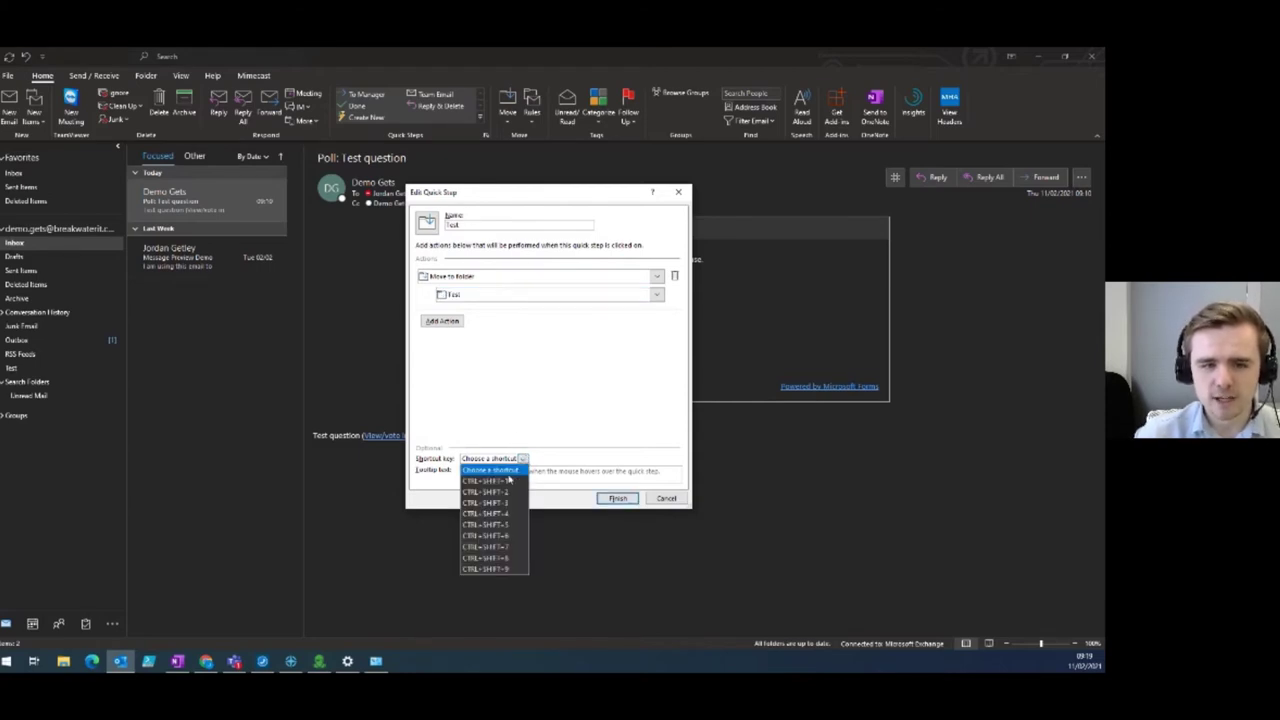
{"action": "left_click", "coordinate": [508, 483]}
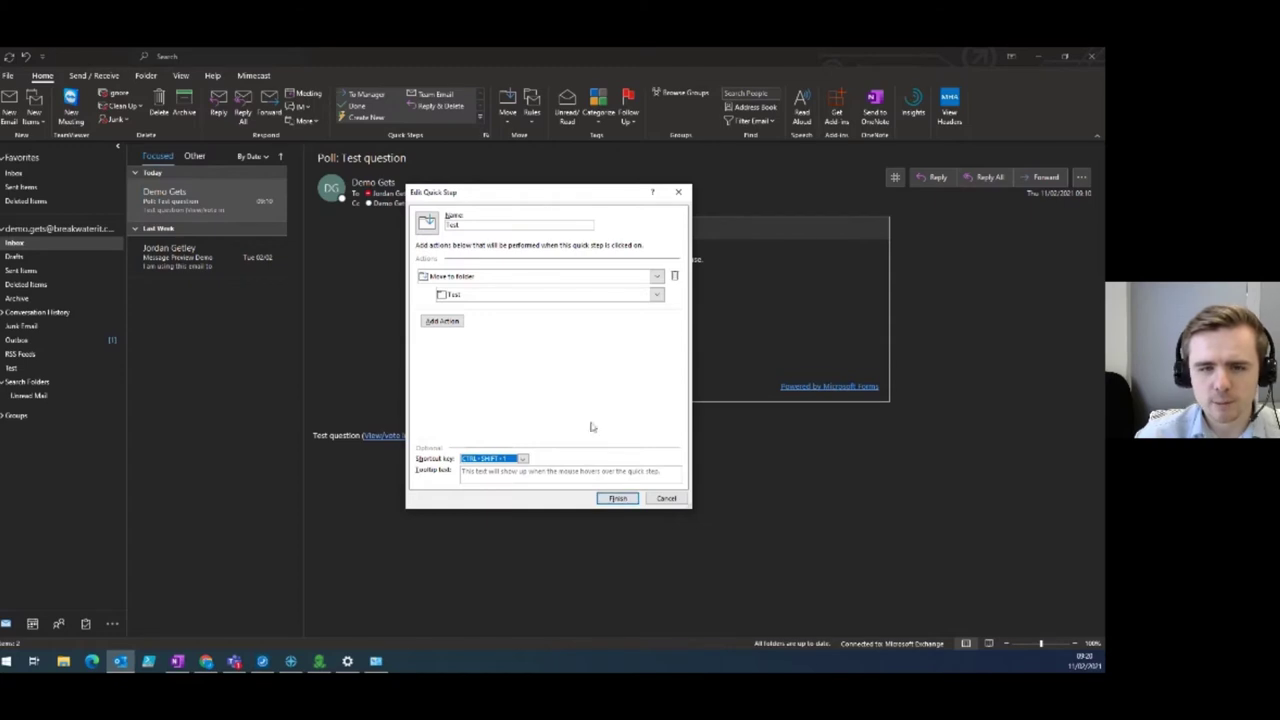
{"action": "left_click", "coordinate": [621, 500]}
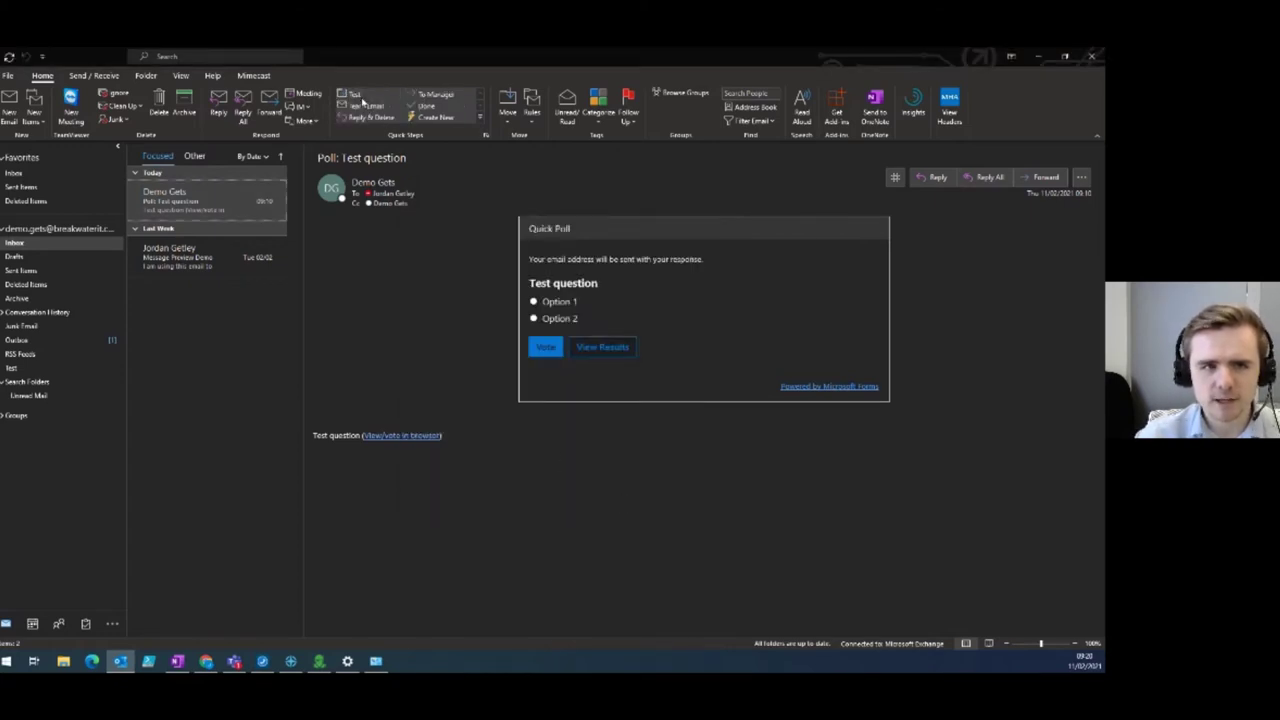
{"action": "left_click", "coordinate": [219, 260]}
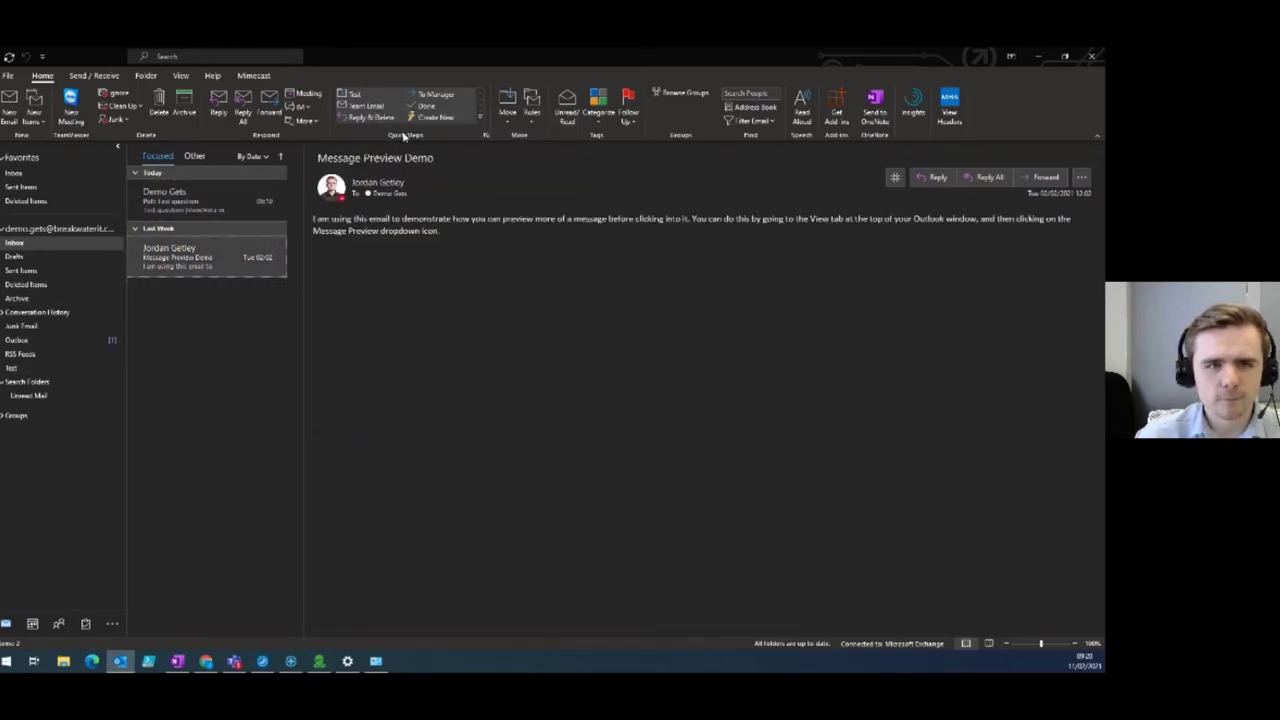
{"action": "left_click", "coordinate": [368, 95]}
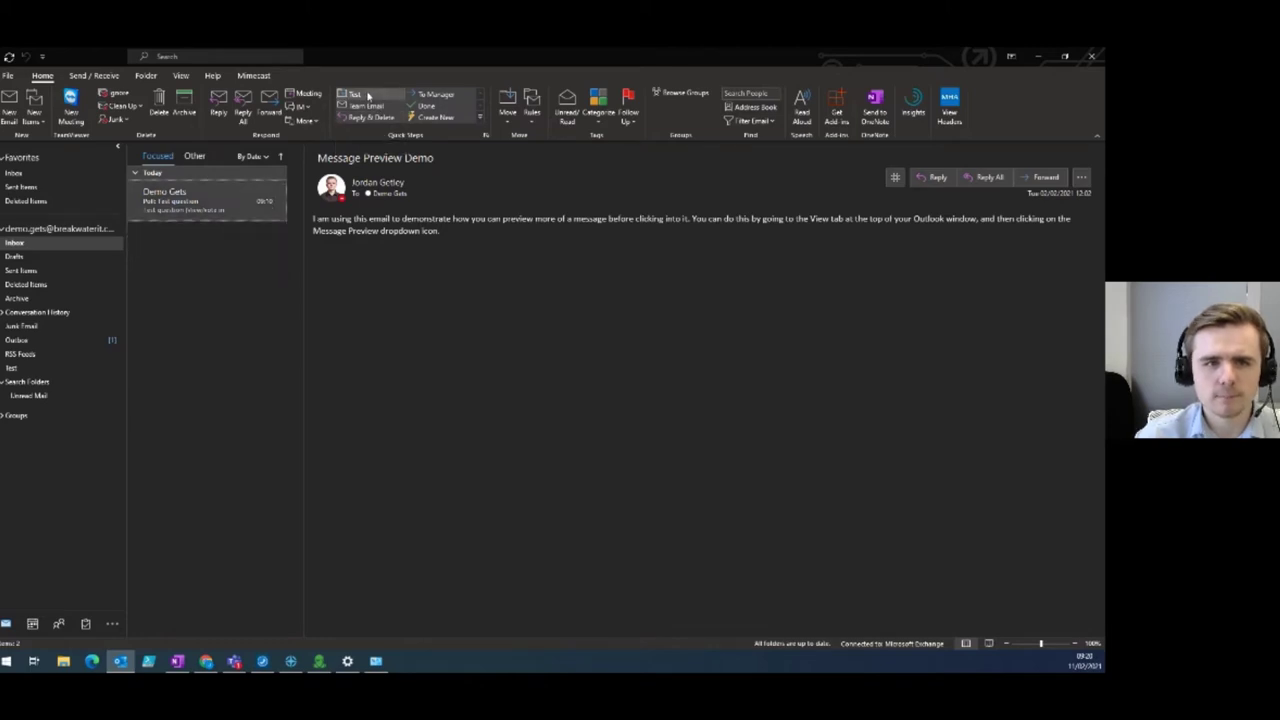
{"action": "left_click", "coordinate": [69, 370]}
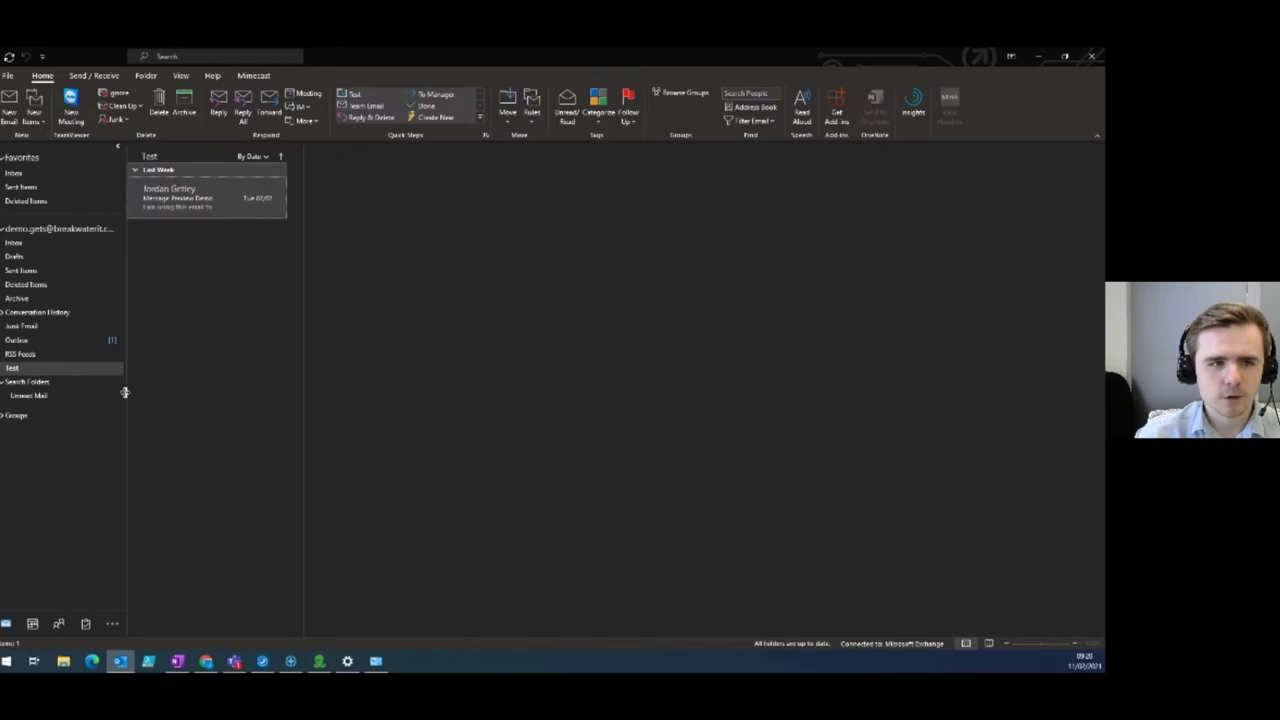
{"action": "left_click", "coordinate": [150, 205]}
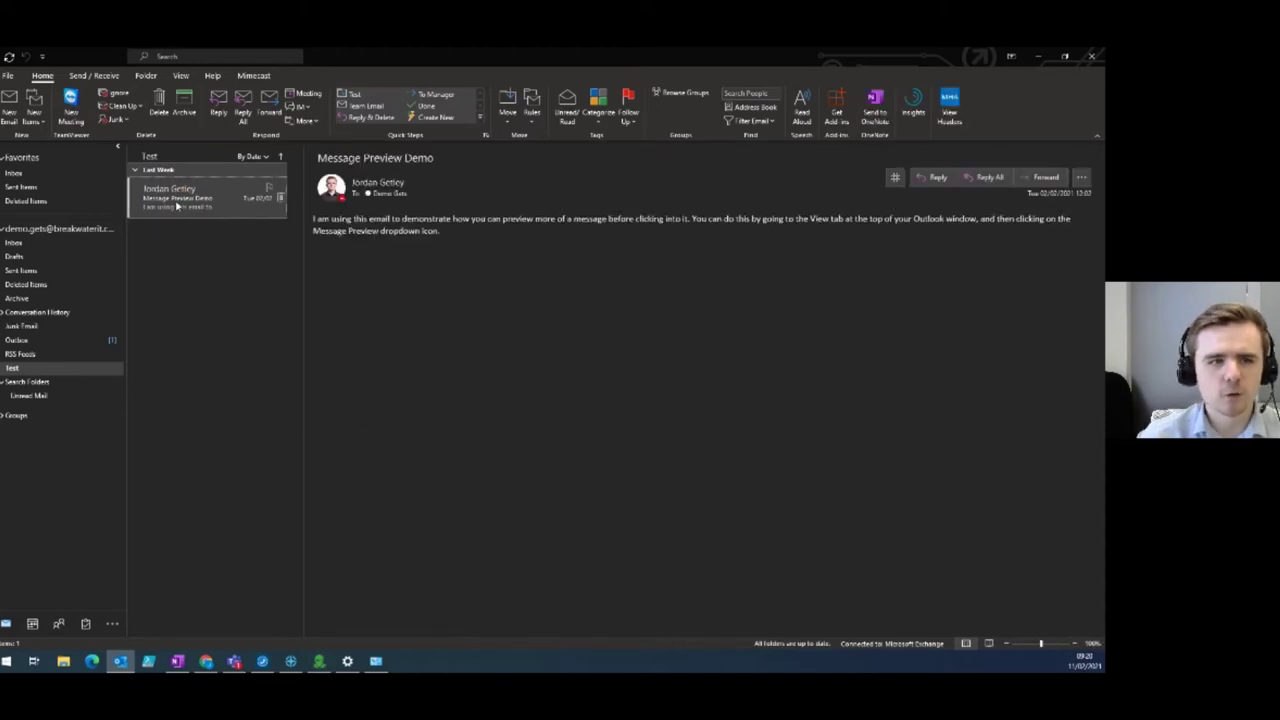
{"action": "left_click_drag", "start_coordinate": [190, 208], "coordinate": [40, 251]}
{"action": "left_click", "coordinate": [38, 244]}
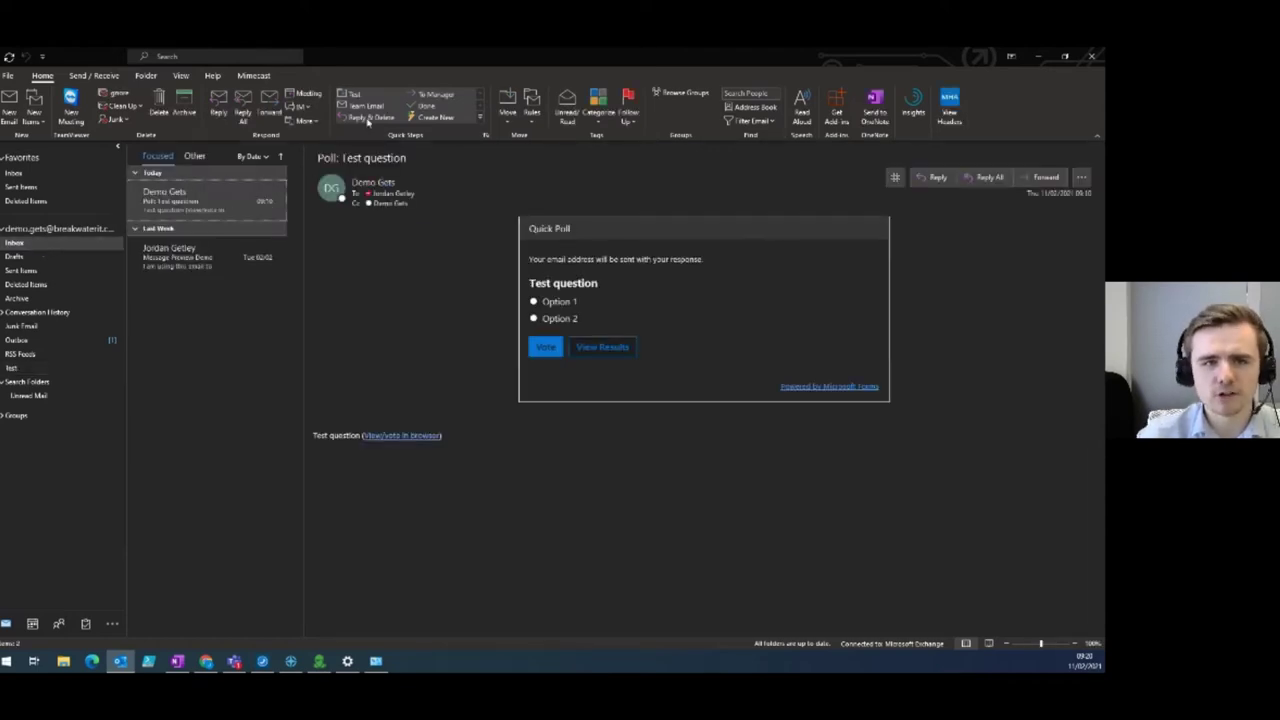
{"action": "left_click", "coordinate": [228, 172]}
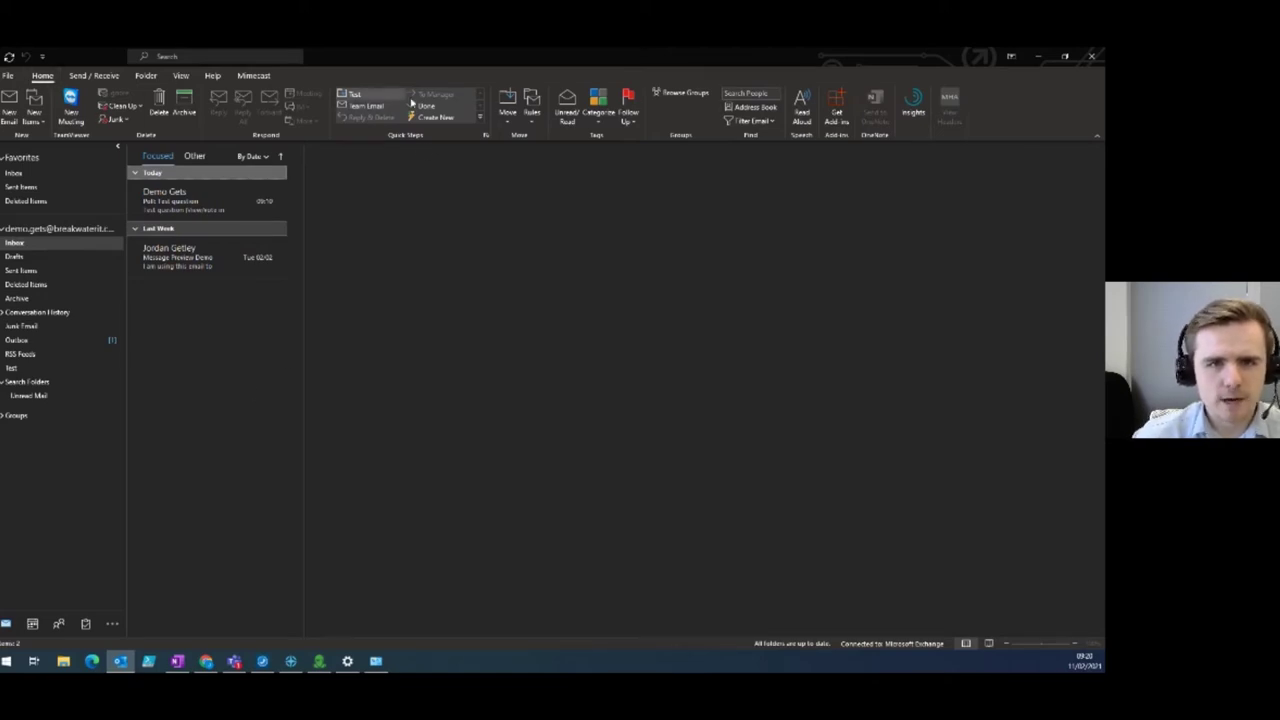
Start a new rule from Rules > Manage Rules & Alerts.
{"action": "left_click", "coordinate": [537, 108]}
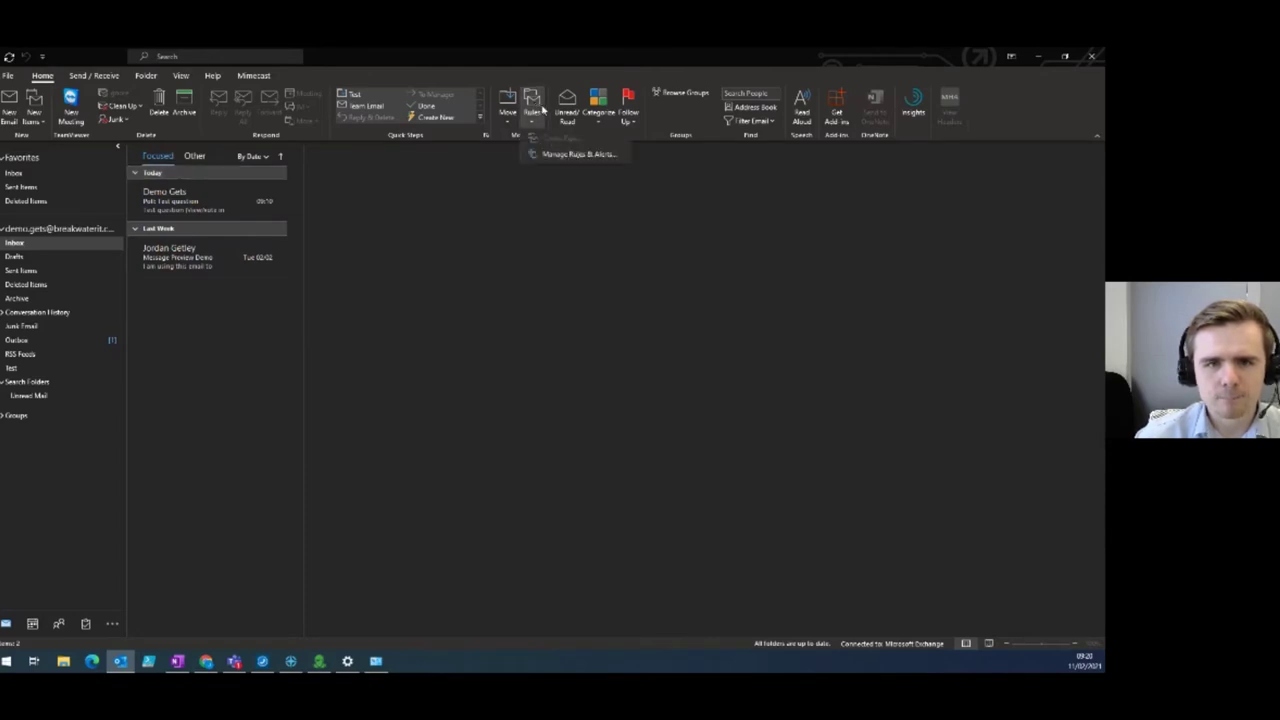
{"action": "left_click", "coordinate": [554, 156]}
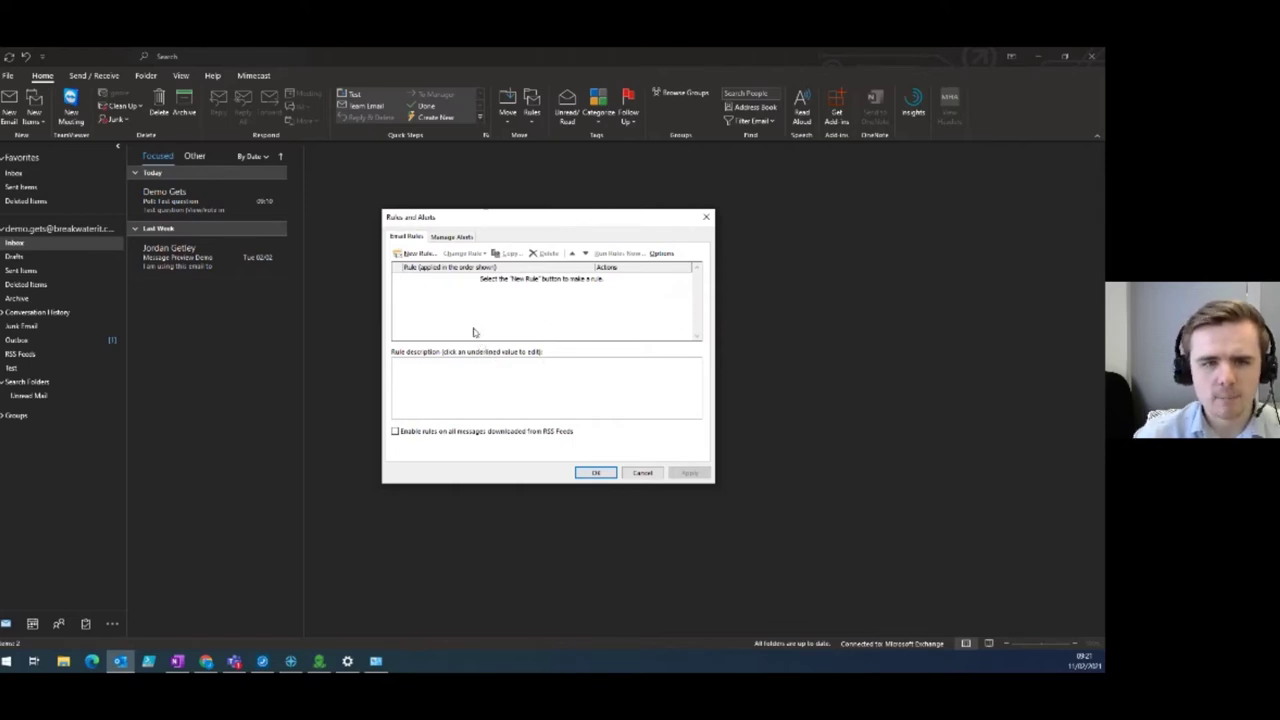
{"action": "left_click", "coordinate": [419, 254]}
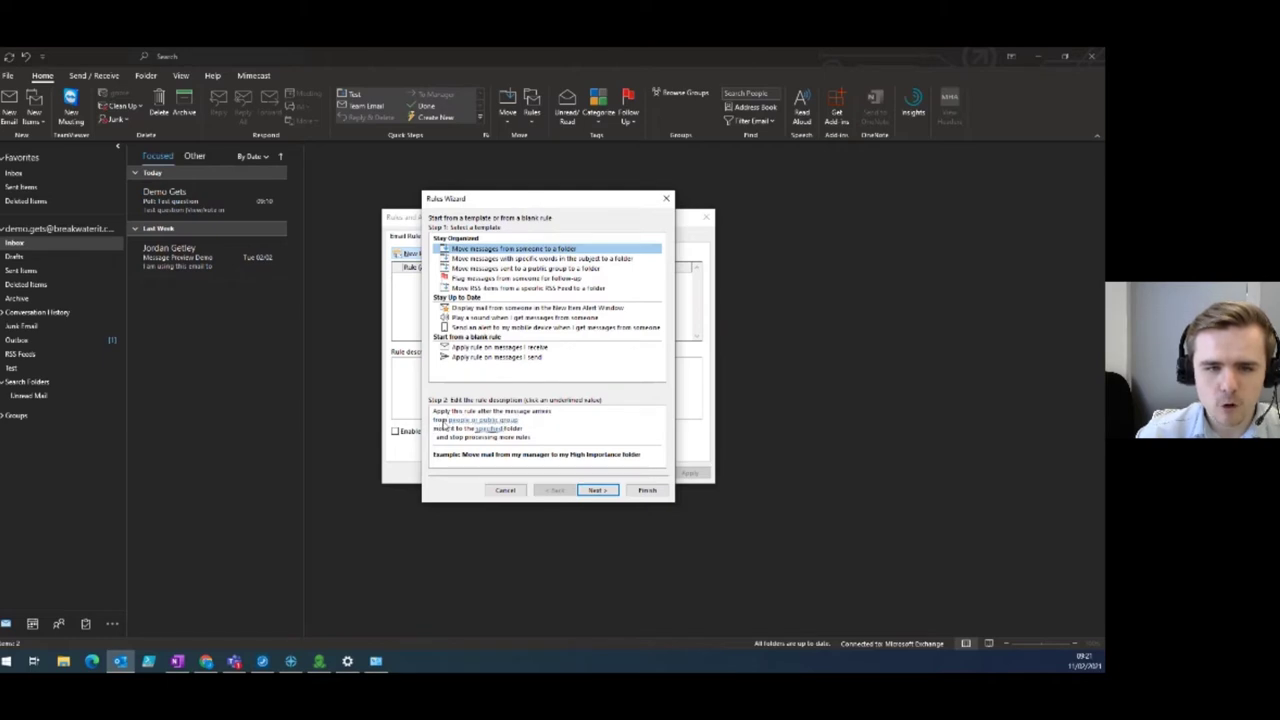
Set the rule's sender to the colleague's e-mail address.
{"action": "left_click", "coordinate": [474, 419]}
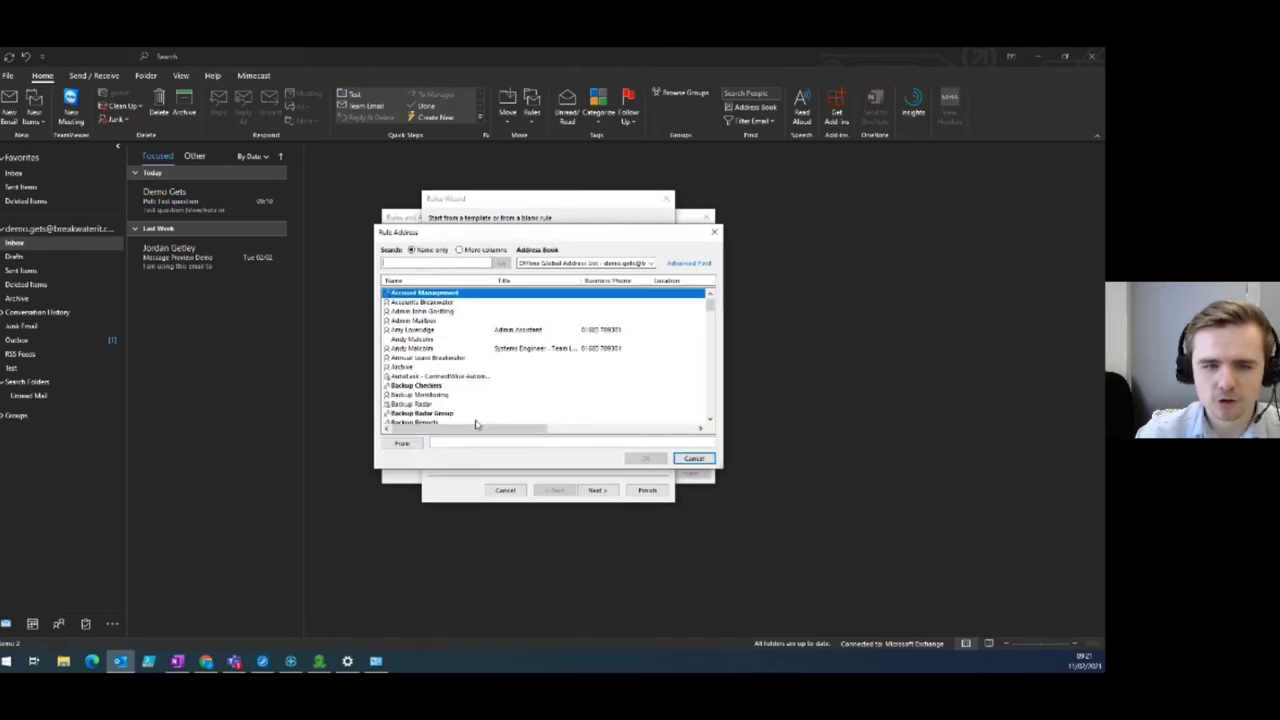
{"action": "left_click", "coordinate": [495, 440]}
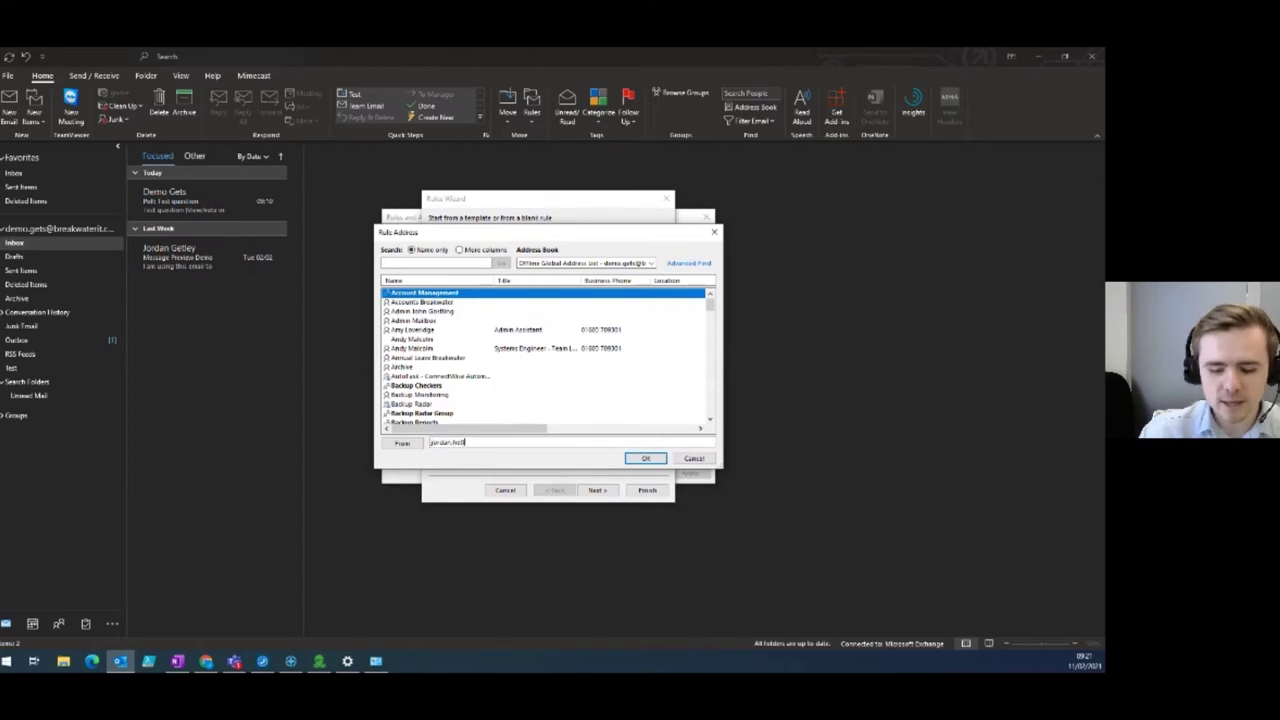
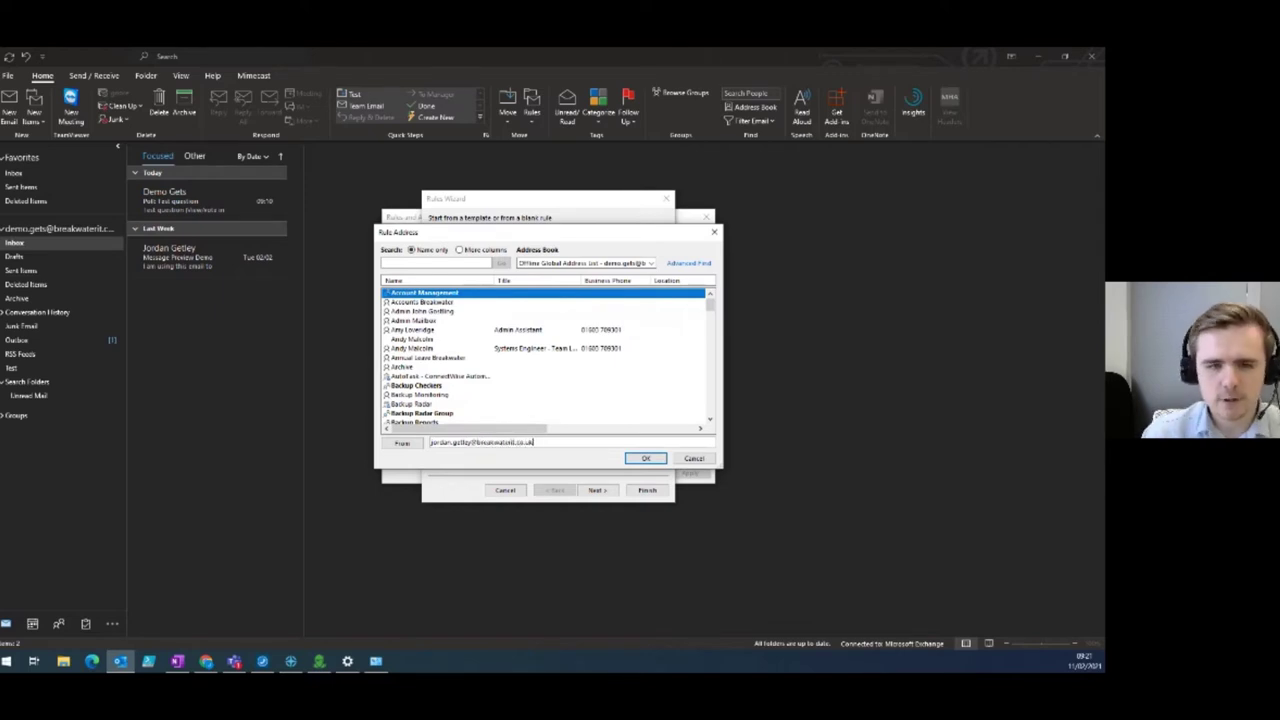
{"action": "key", "text": "Return"}
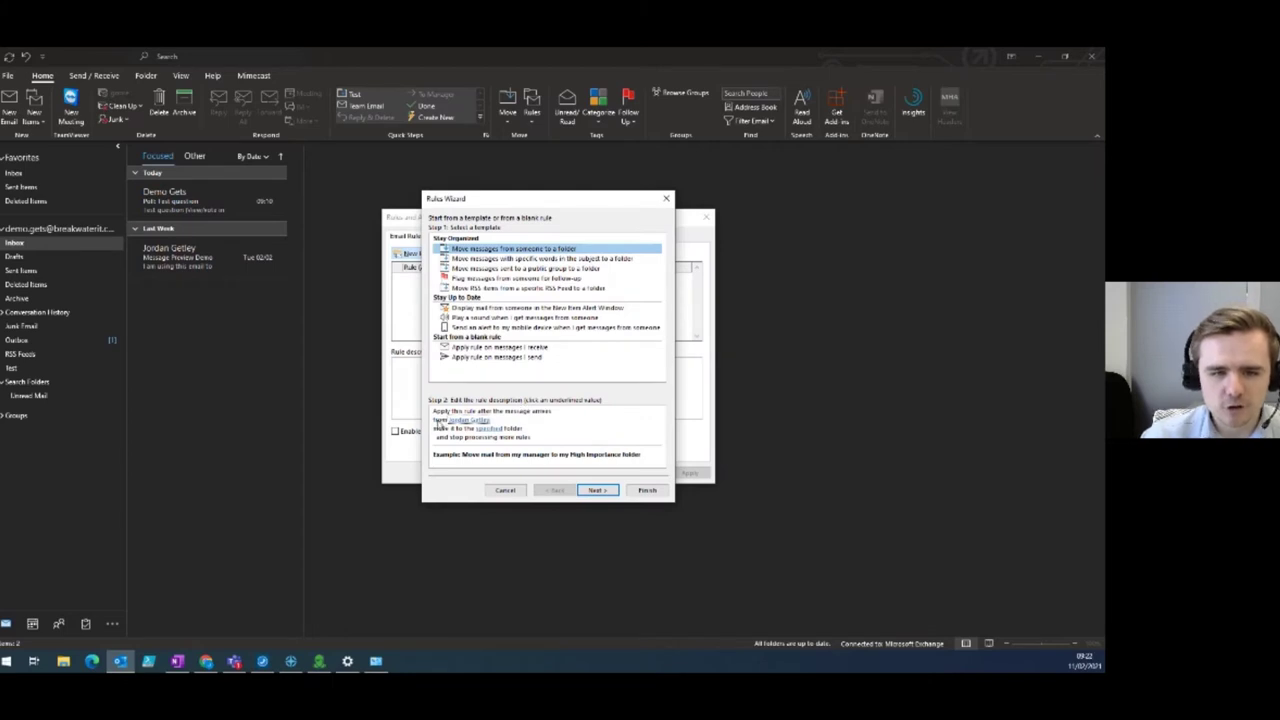
Choose the Test folder as the rule's destination folder.
{"action": "left_click", "coordinate": [489, 428]}
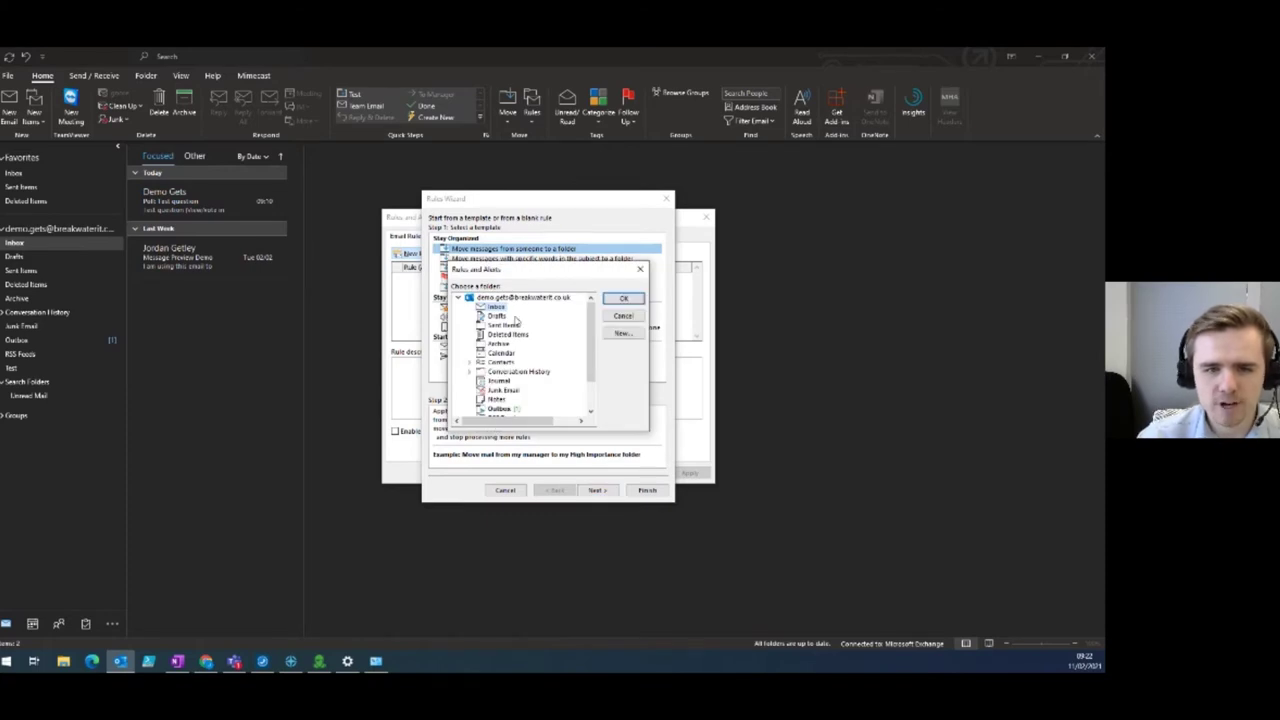
{"action": "scroll", "coordinate": [522, 356], "scroll_direction": "down", "scroll_amount": 2}
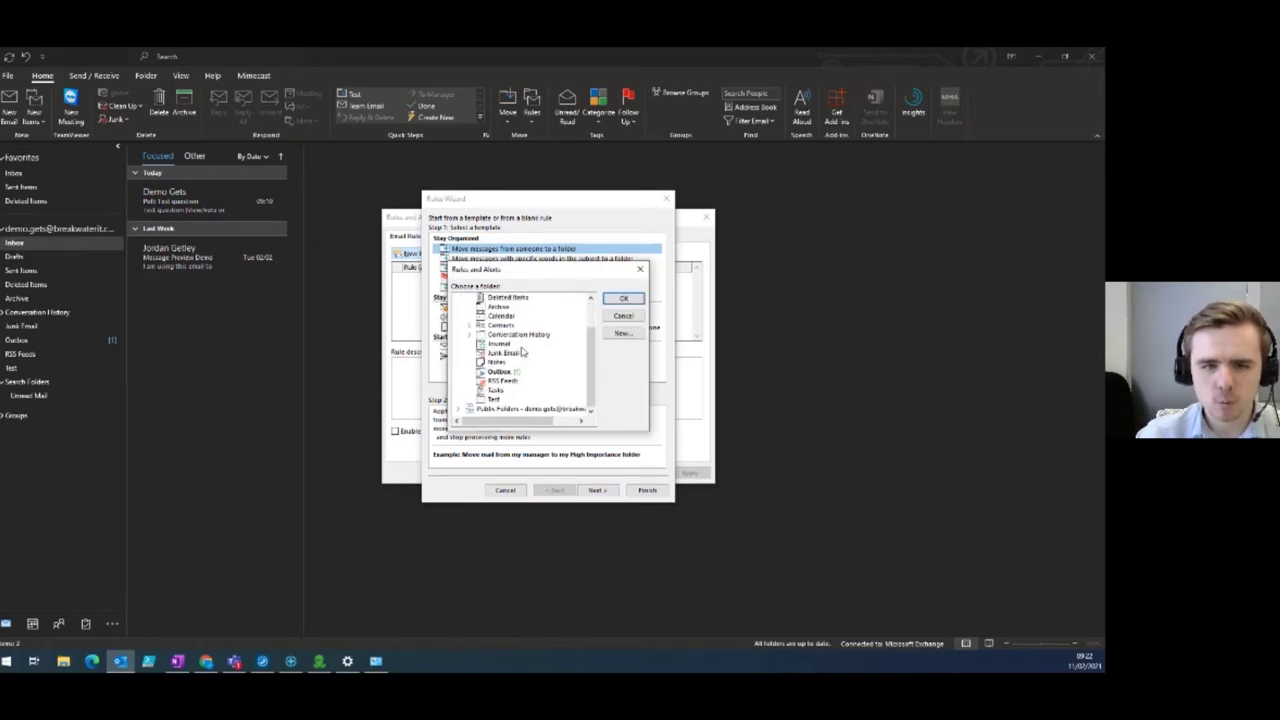
{"action": "left_click", "coordinate": [494, 399]}
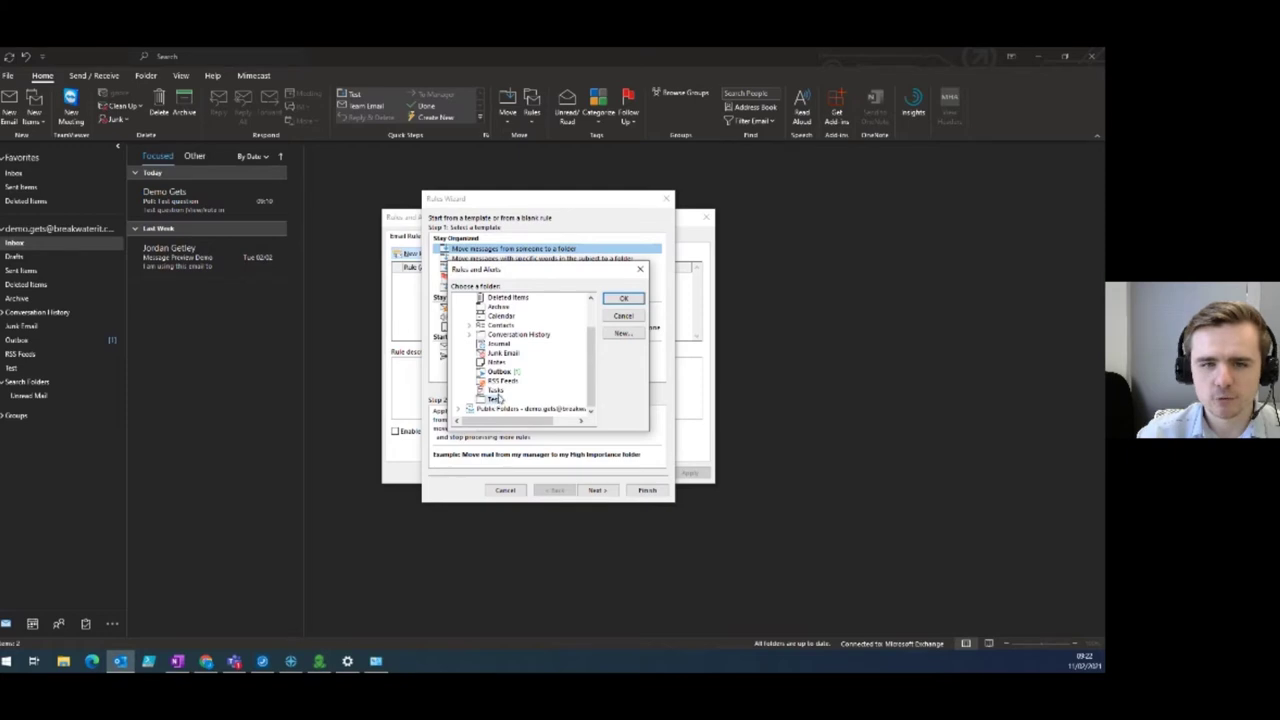
{"action": "left_click", "coordinate": [623, 300]}
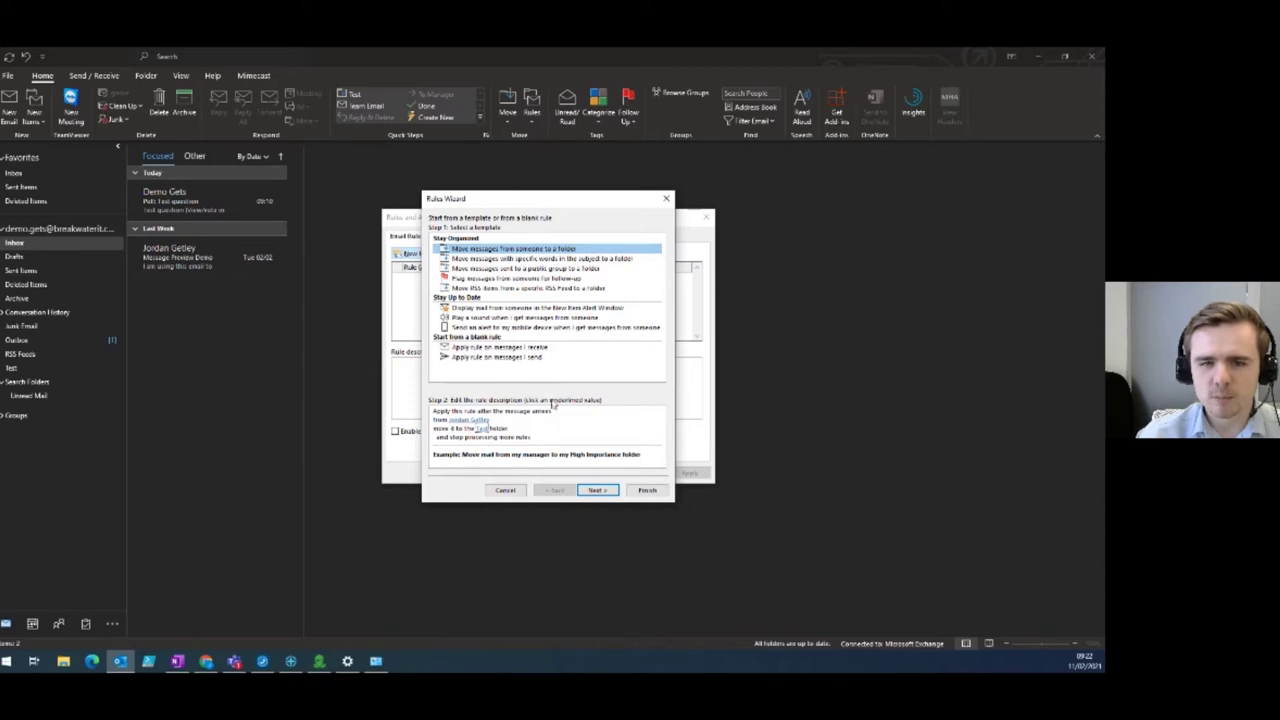
Step through the rule's conditions, actions and exceptions, go back to actions, then finish the rule.
{"action": "left_click", "coordinate": [606, 491]}
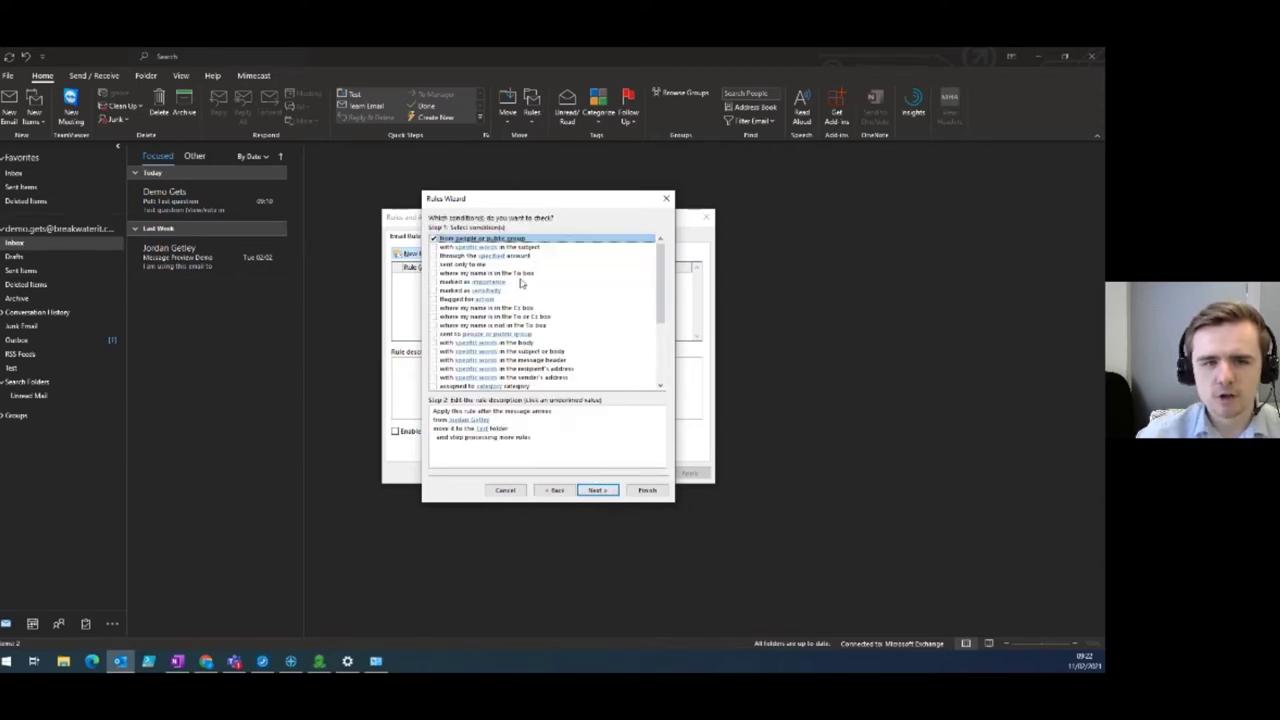
{"action": "scroll", "coordinate": [518, 272], "scroll_direction": "down", "scroll_amount": 3}
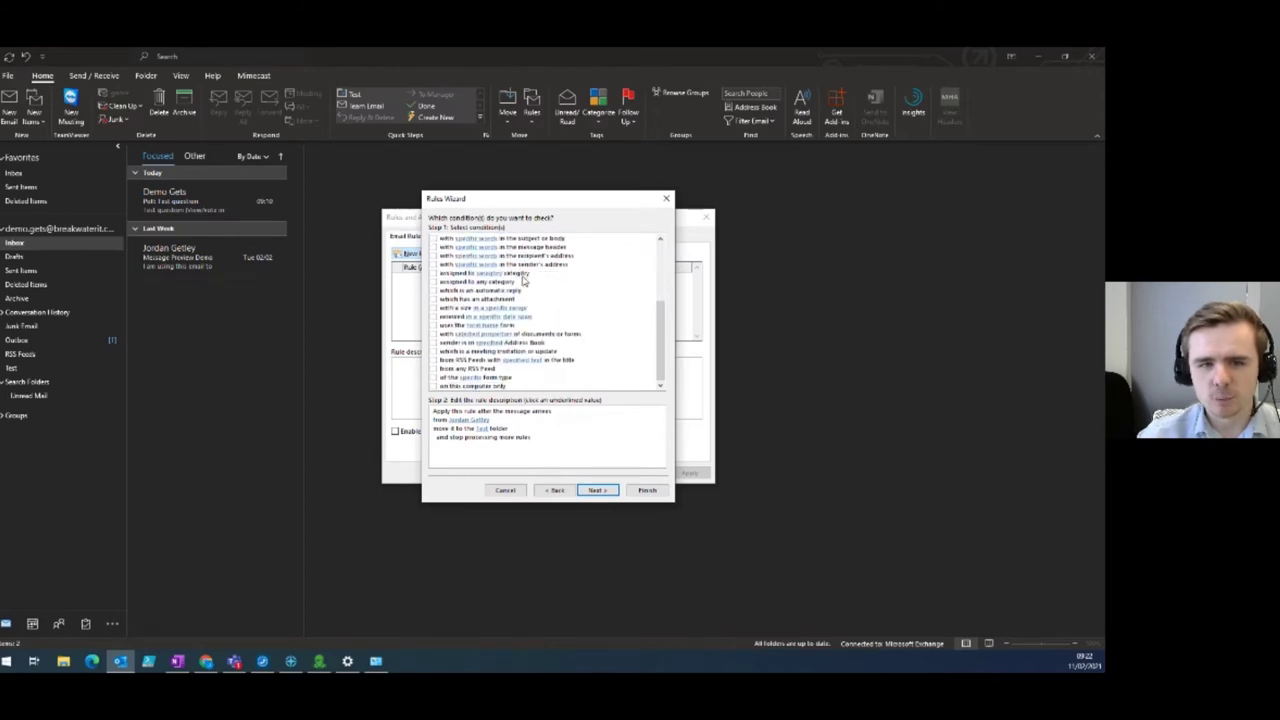
{"action": "scroll", "coordinate": [527, 290], "scroll_direction": "up", "scroll_amount": 3}
{"action": "left_click", "coordinate": [597, 490]}
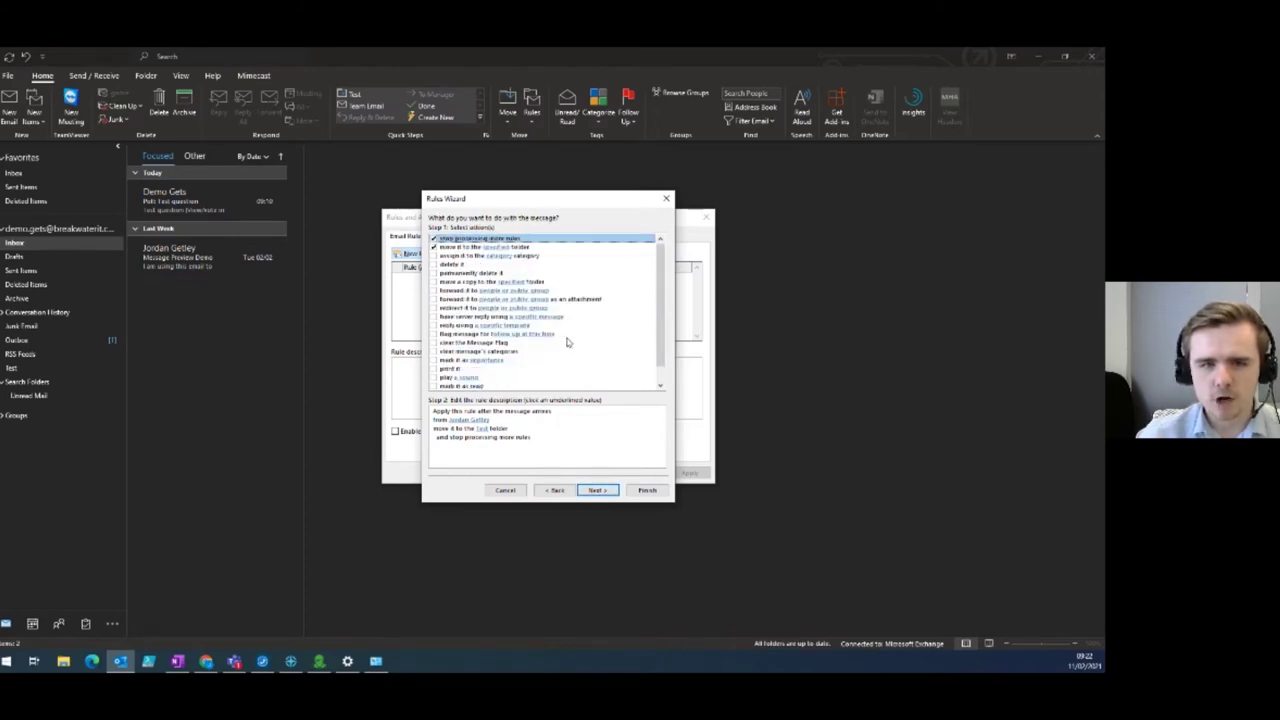
{"action": "scroll", "coordinate": [508, 302], "scroll_direction": "down", "scroll_amount": 1}
{"action": "scroll", "coordinate": [520, 318], "scroll_direction": "up", "scroll_amount": 1}
{"action": "left_click", "coordinate": [610, 492]}
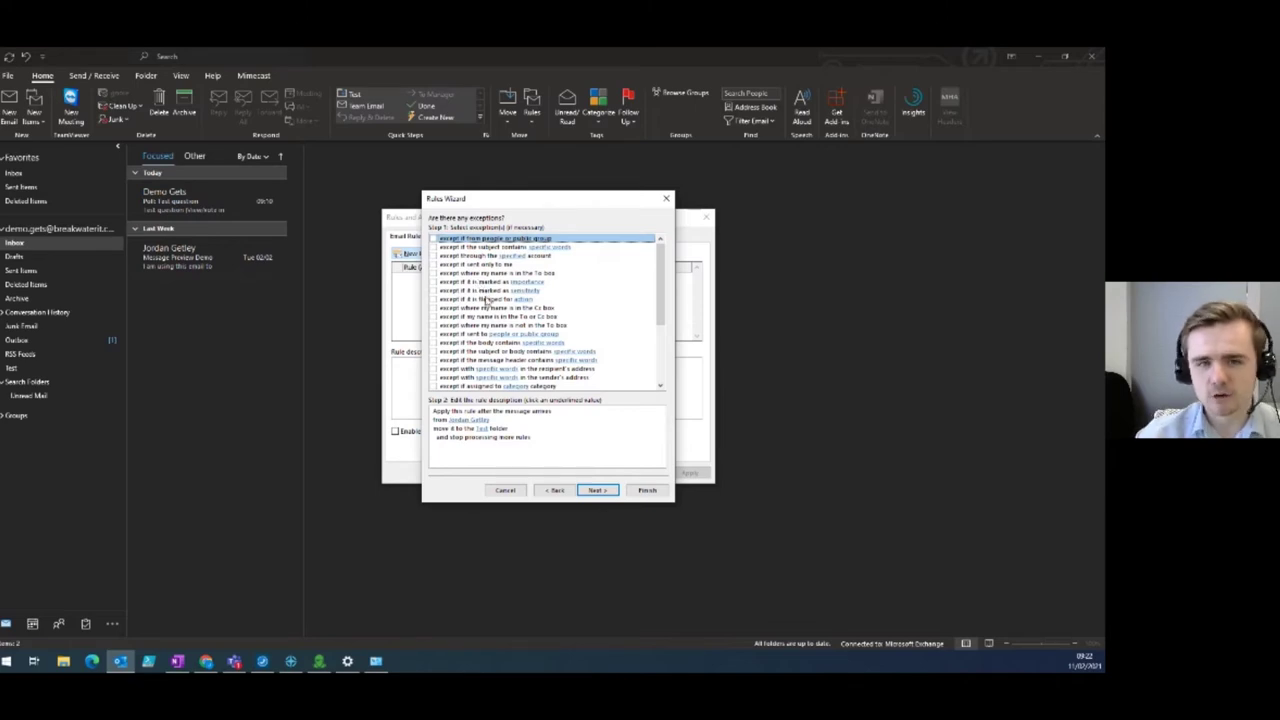
{"action": "scroll", "coordinate": [512, 330], "scroll_direction": "down", "scroll_amount": 4}
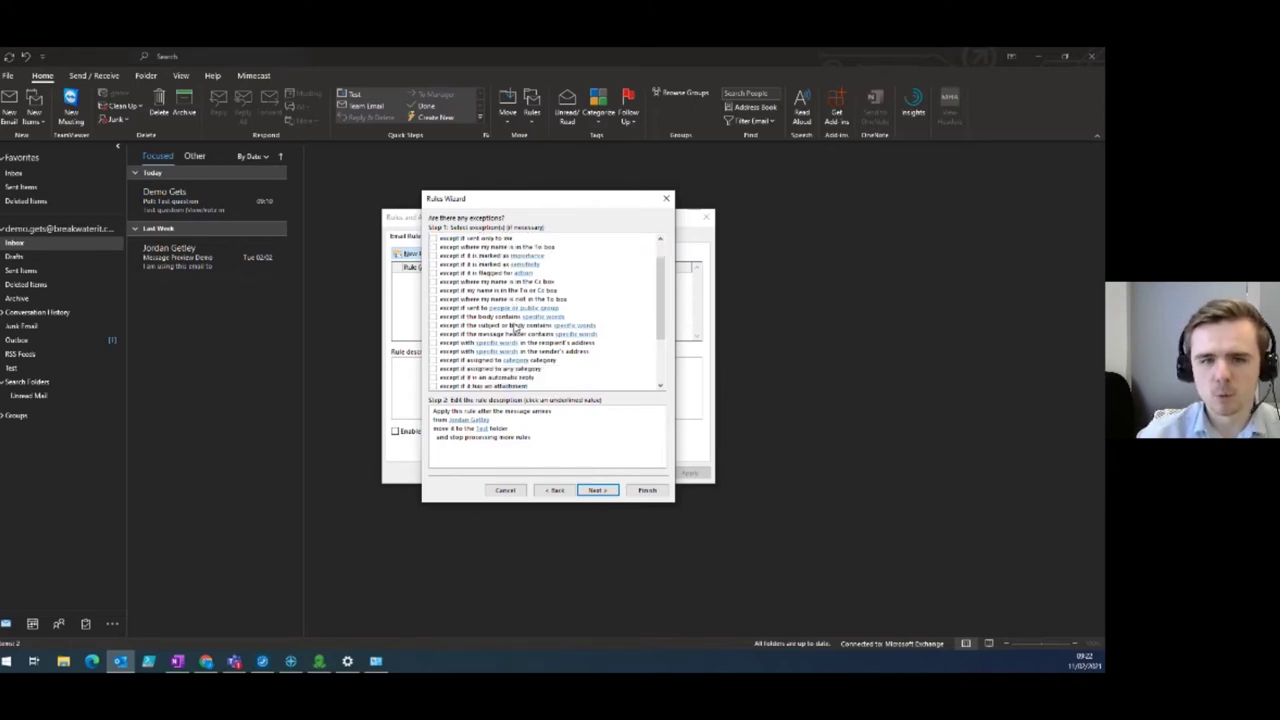
{"action": "scroll", "coordinate": [530, 330], "scroll_direction": "up", "scroll_amount": 4}
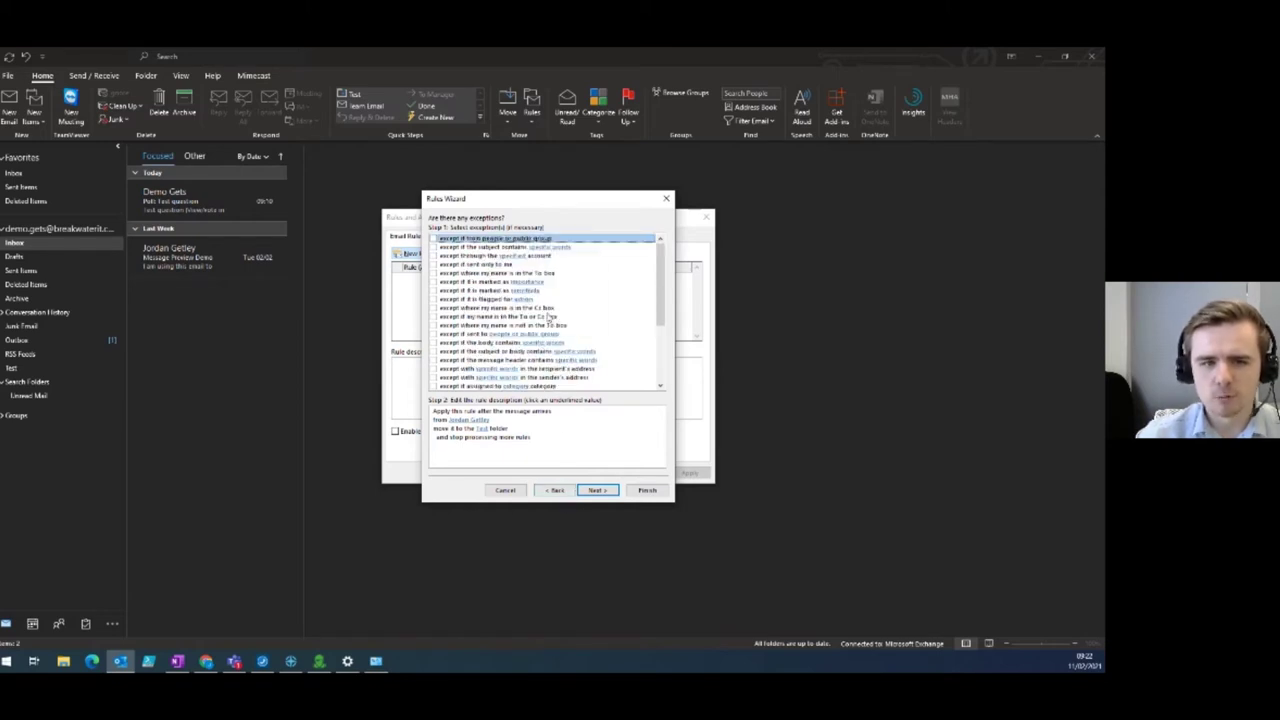
{"action": "scroll", "coordinate": [505, 275], "scroll_direction": "down", "scroll_amount": 4}
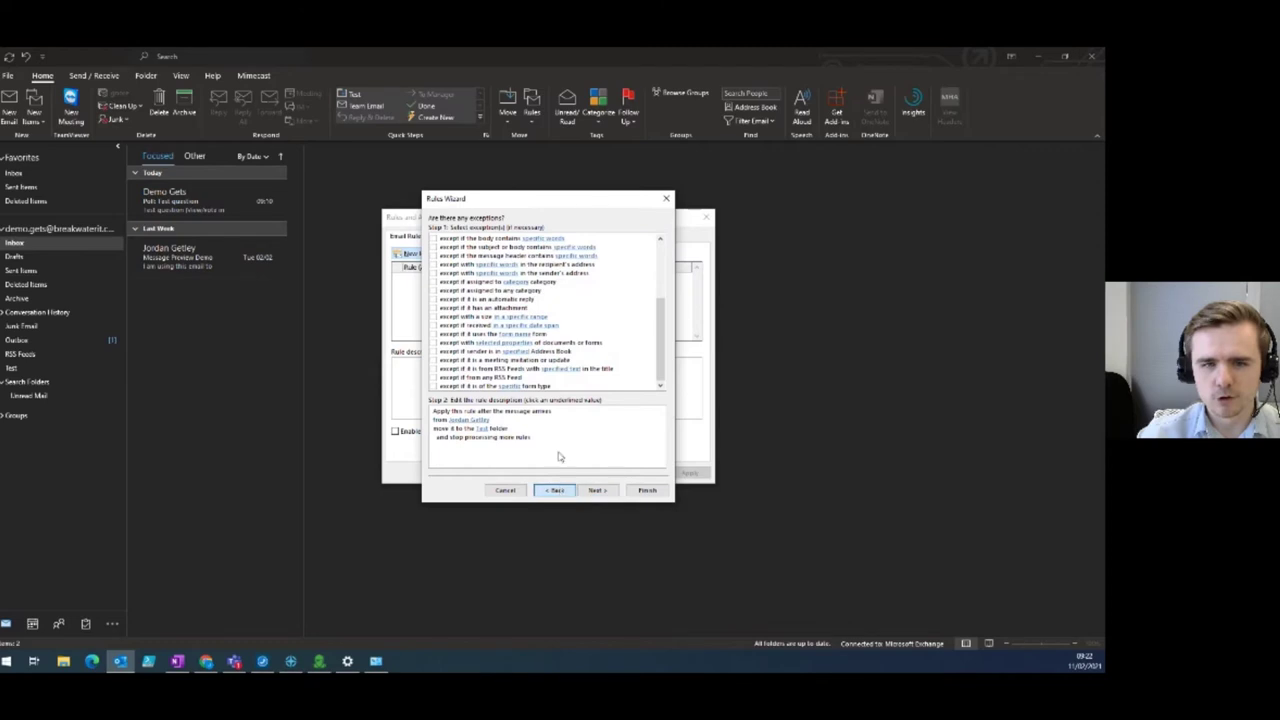
{"action": "left_click", "coordinate": [556, 490]}
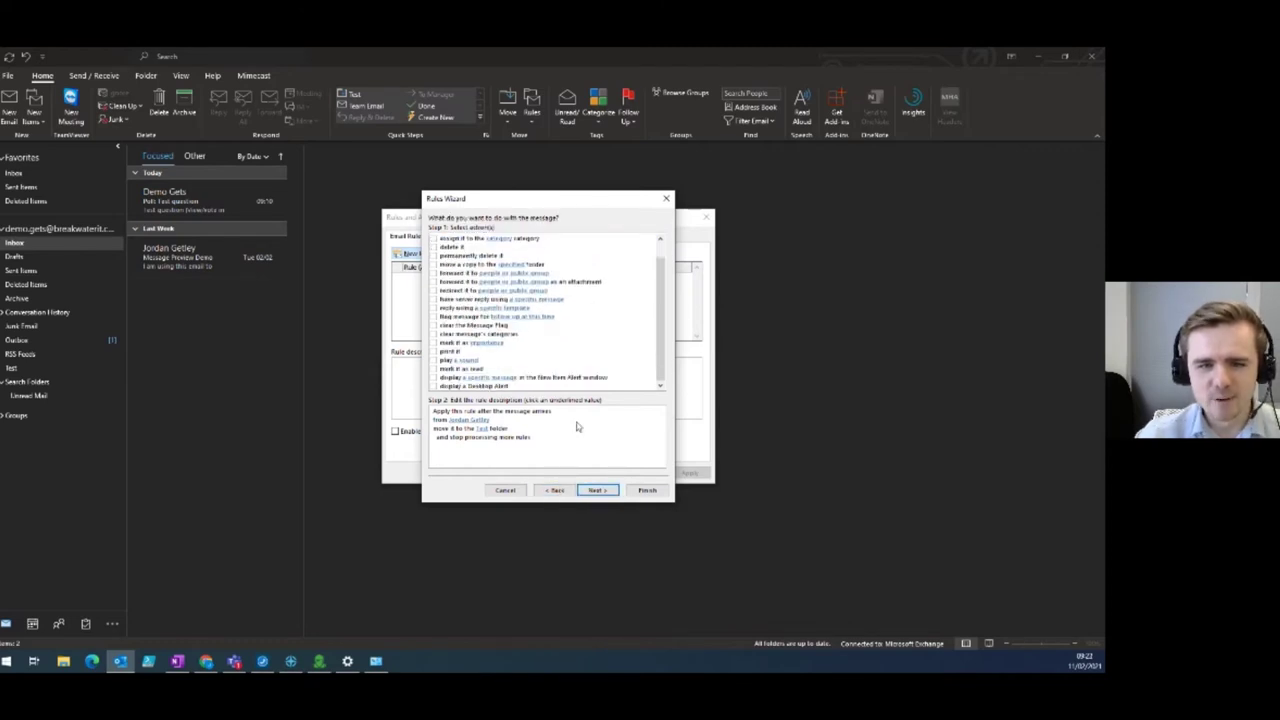
{"action": "left_click", "coordinate": [648, 491]}
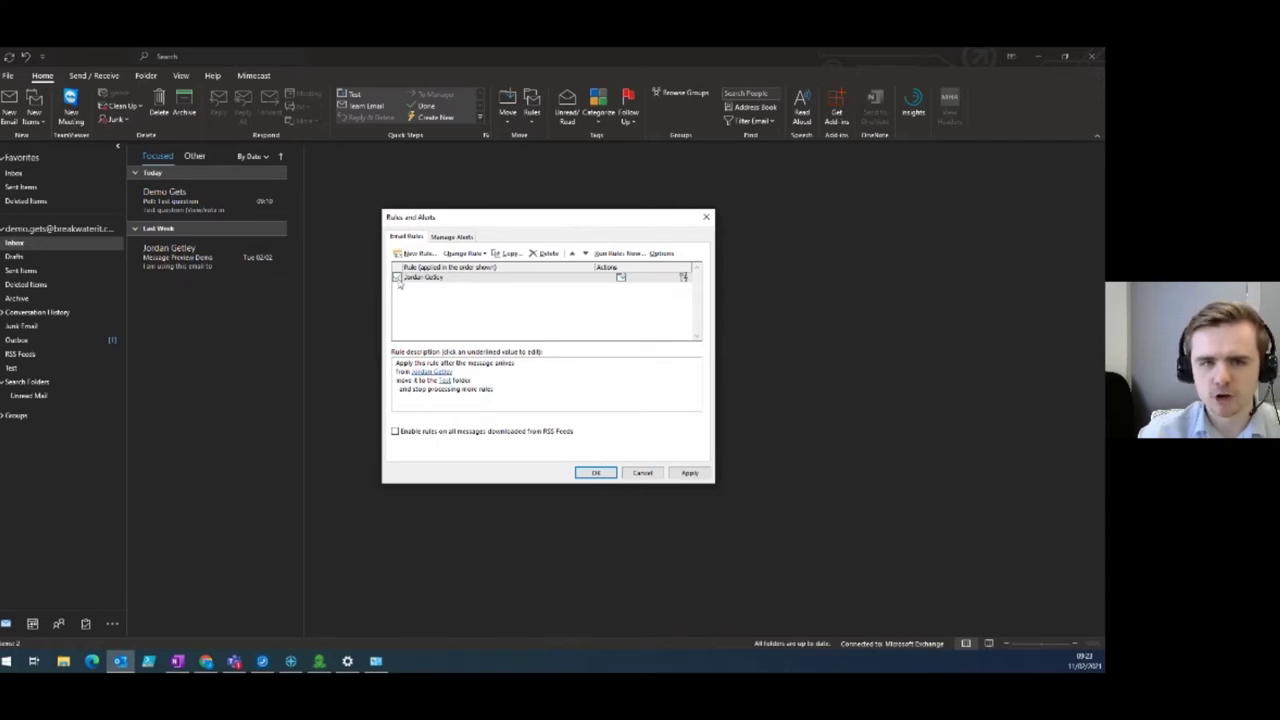
Toggle the new Test-folder rule off and back on, apply the change, and open Run Rules Now.
{"action": "left_click", "coordinate": [397, 279]}
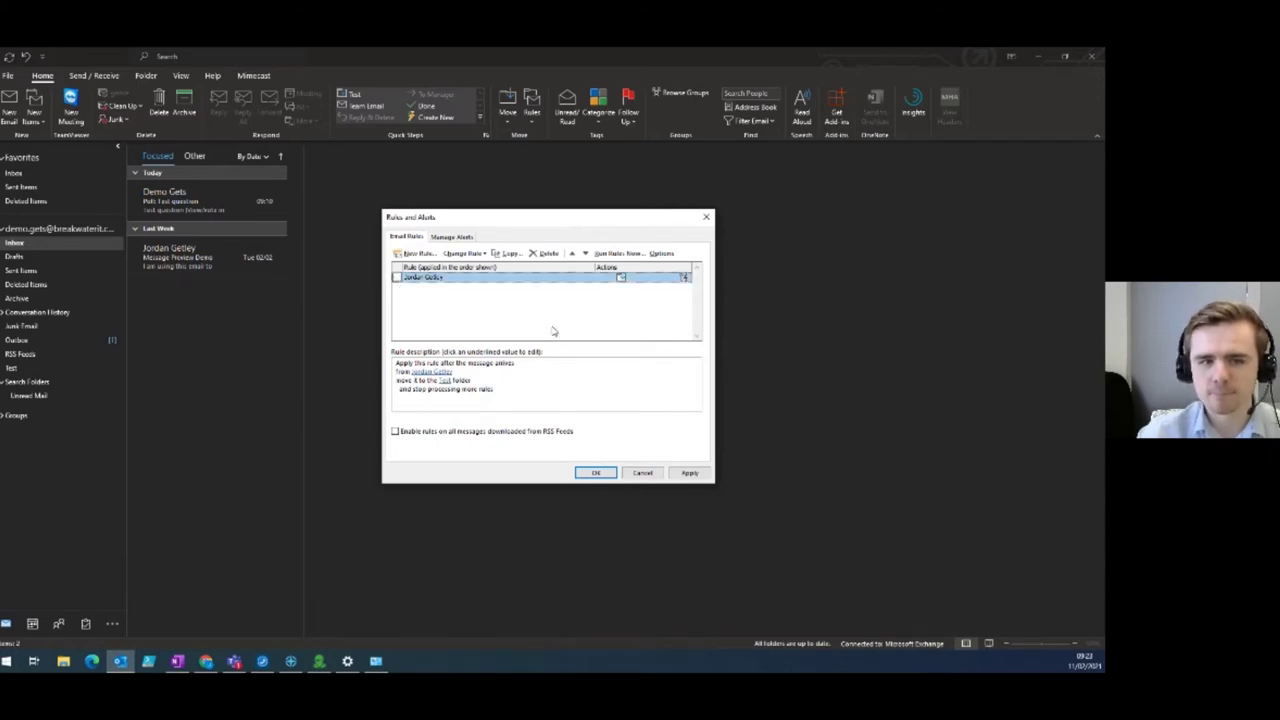
{"action": "left_click", "coordinate": [398, 279]}
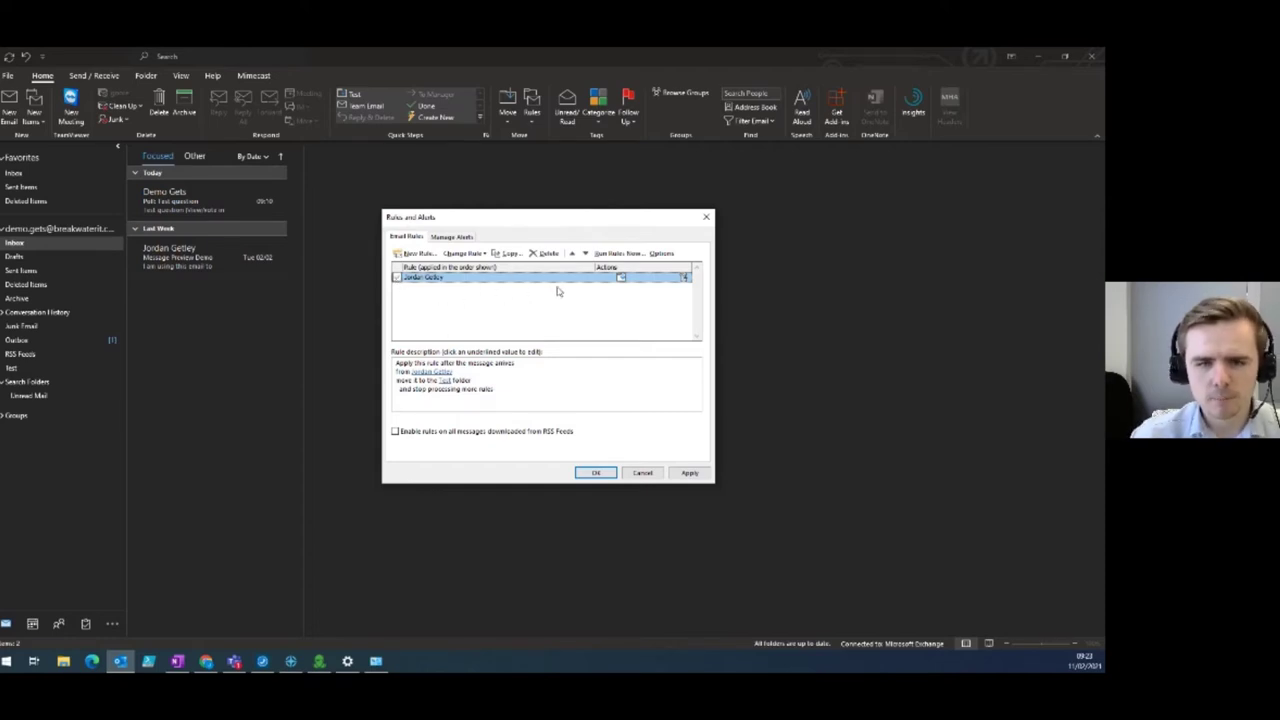
{"action": "left_click", "coordinate": [690, 474]}
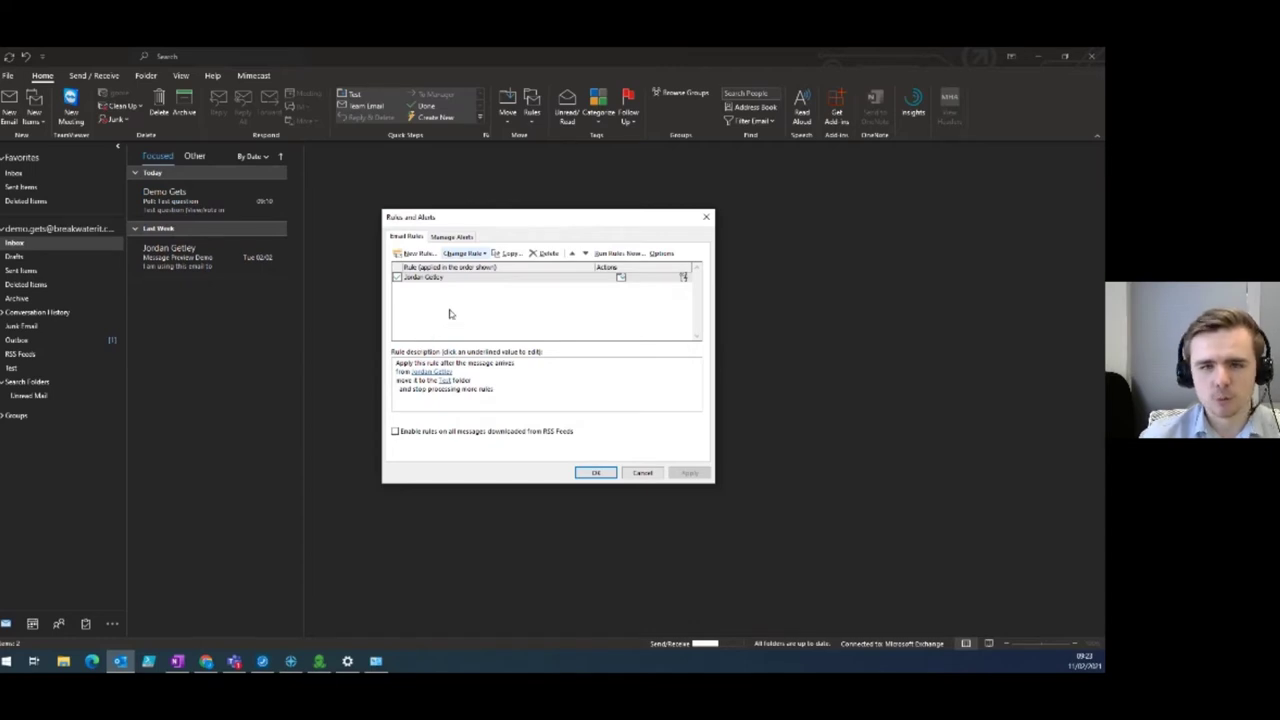
{"action": "left_click", "coordinate": [619, 257]}
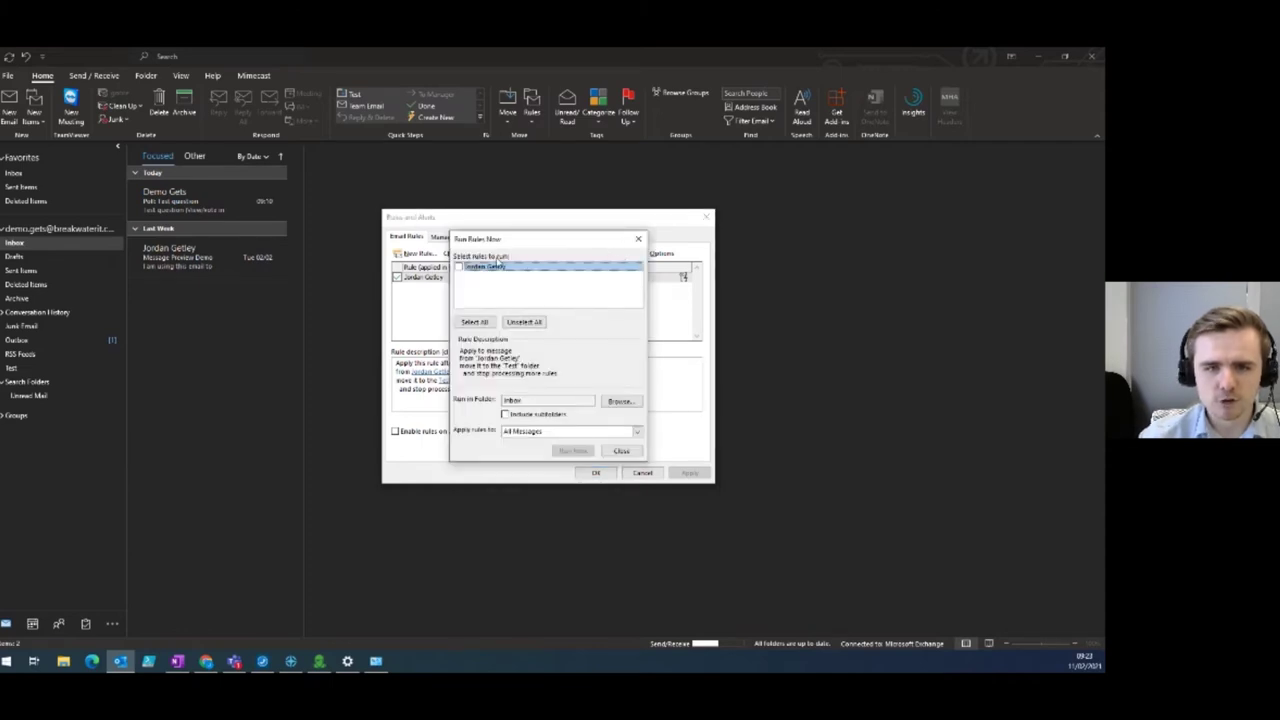
Run the Test-folder rule on All Messages in the Inbox, then close both rules windows.
{"action": "left_click", "coordinate": [460, 269]}
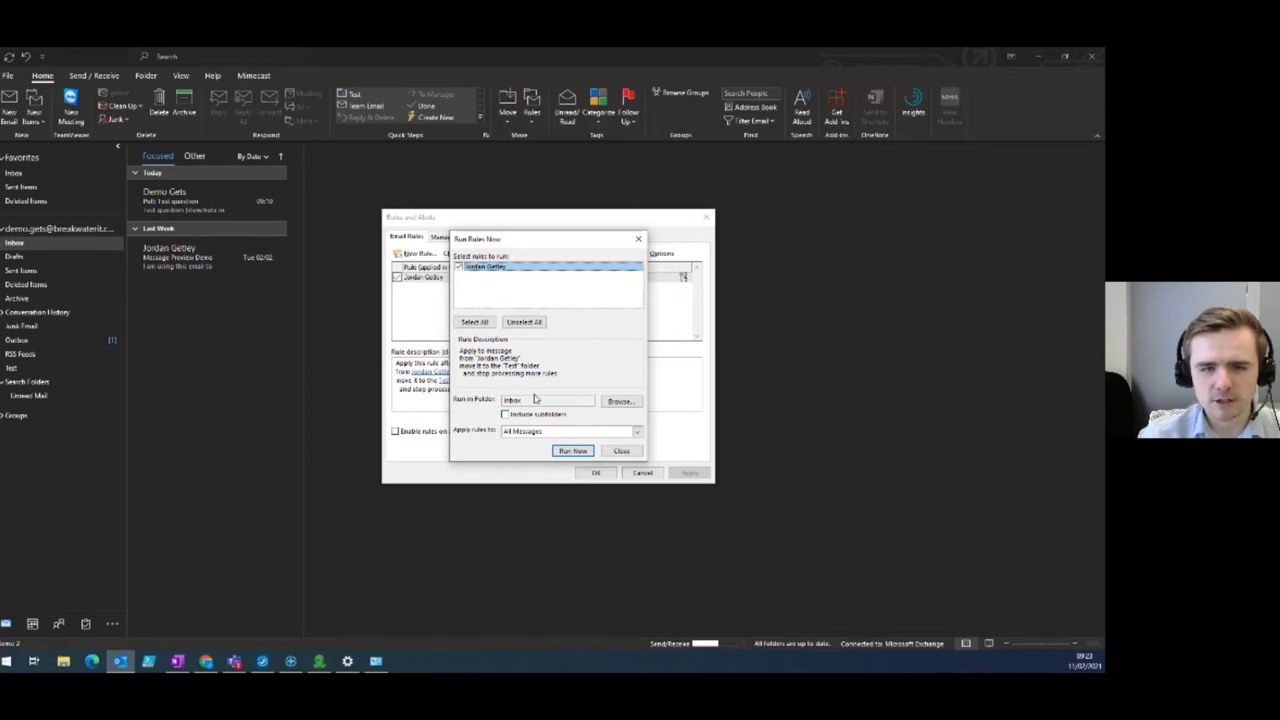
{"action": "left_click", "coordinate": [636, 433]}
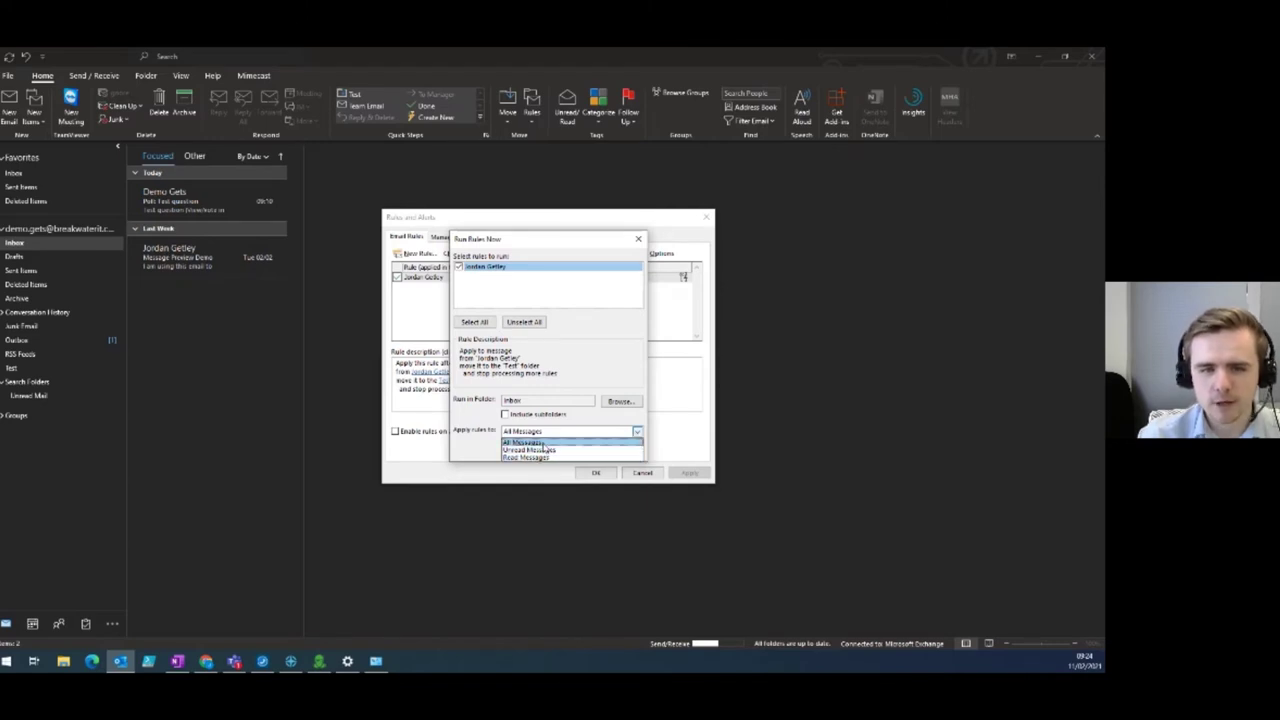
{"action": "left_click", "coordinate": [550, 443]}
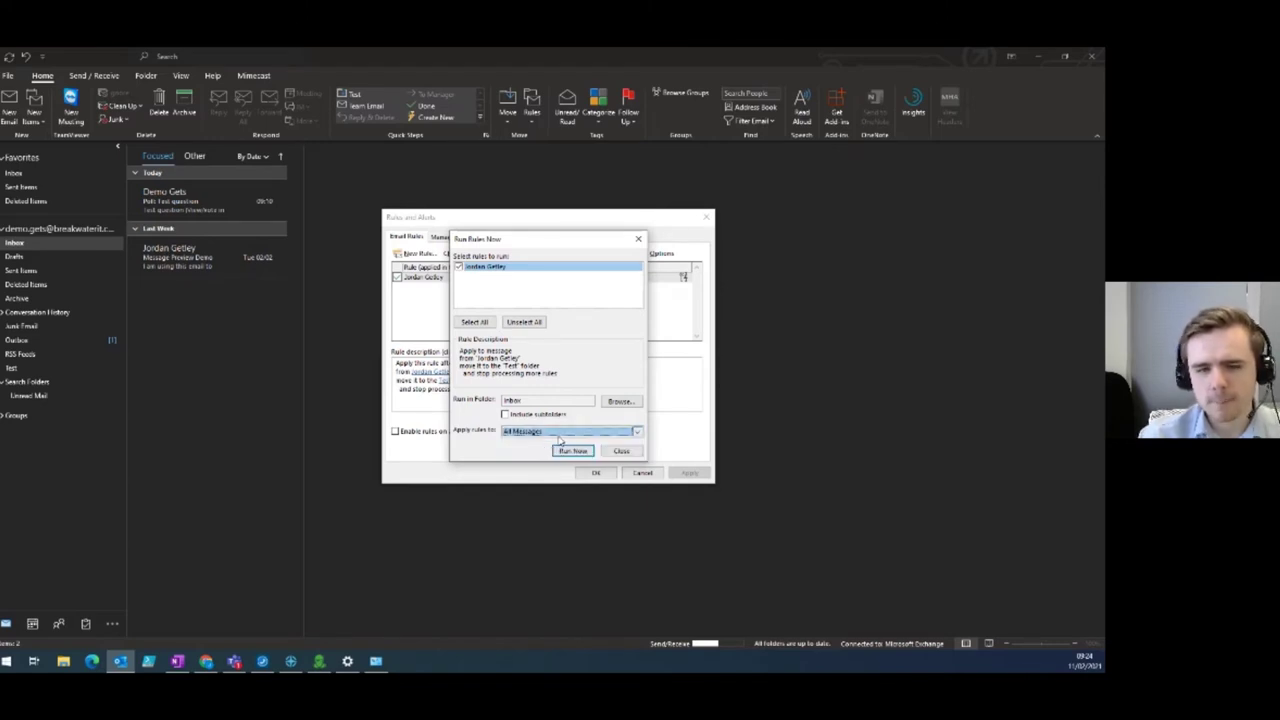
{"action": "left_click", "coordinate": [580, 456]}
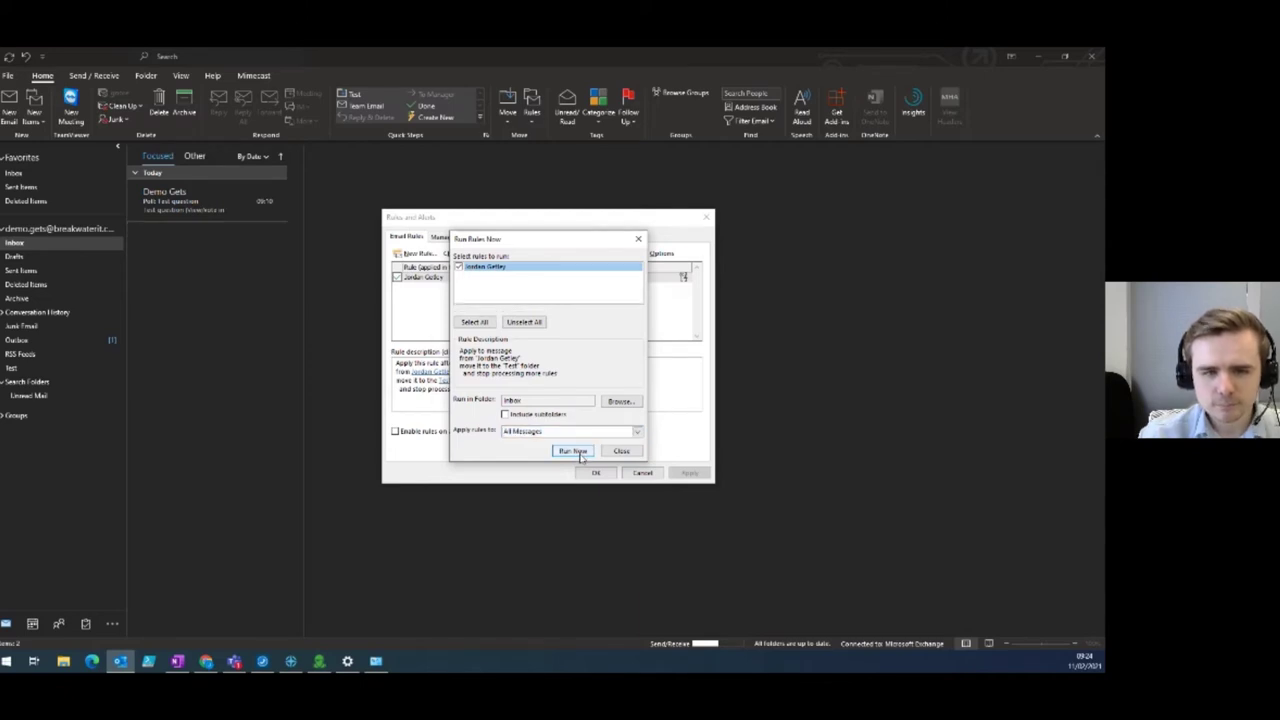
{"action": "left_click", "coordinate": [638, 239]}
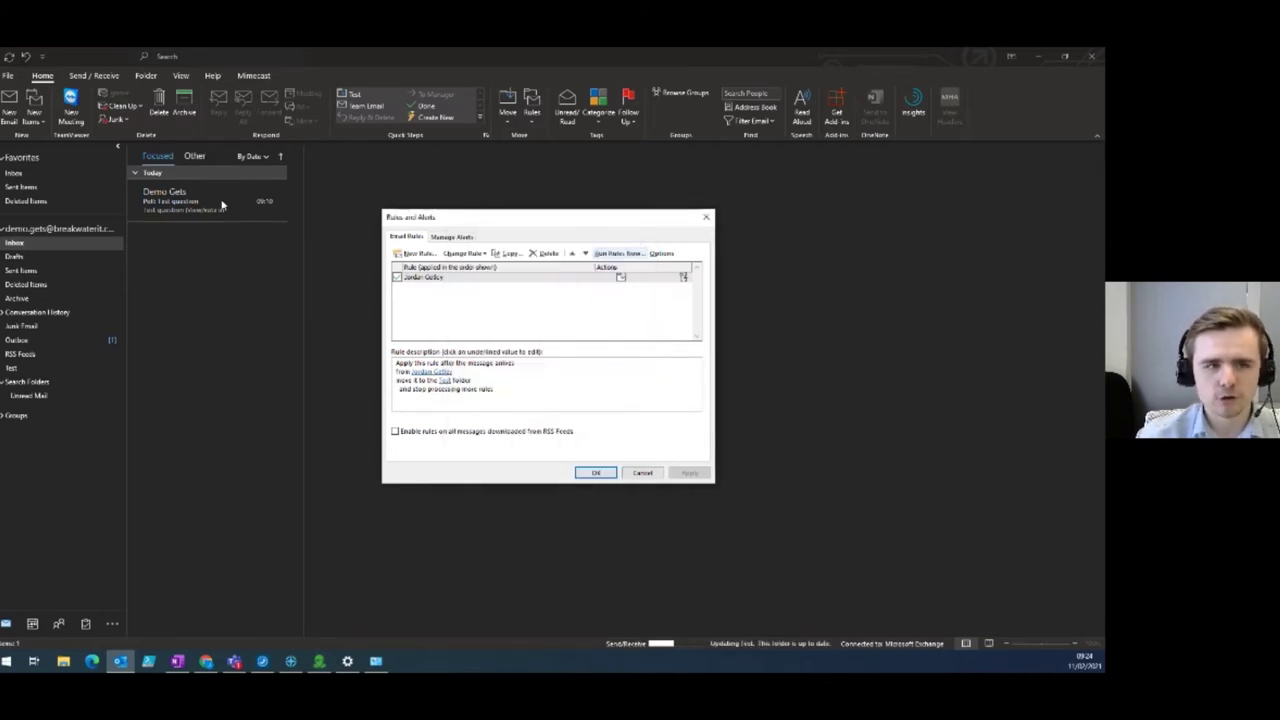
{"action": "left_click", "coordinate": [595, 472]}
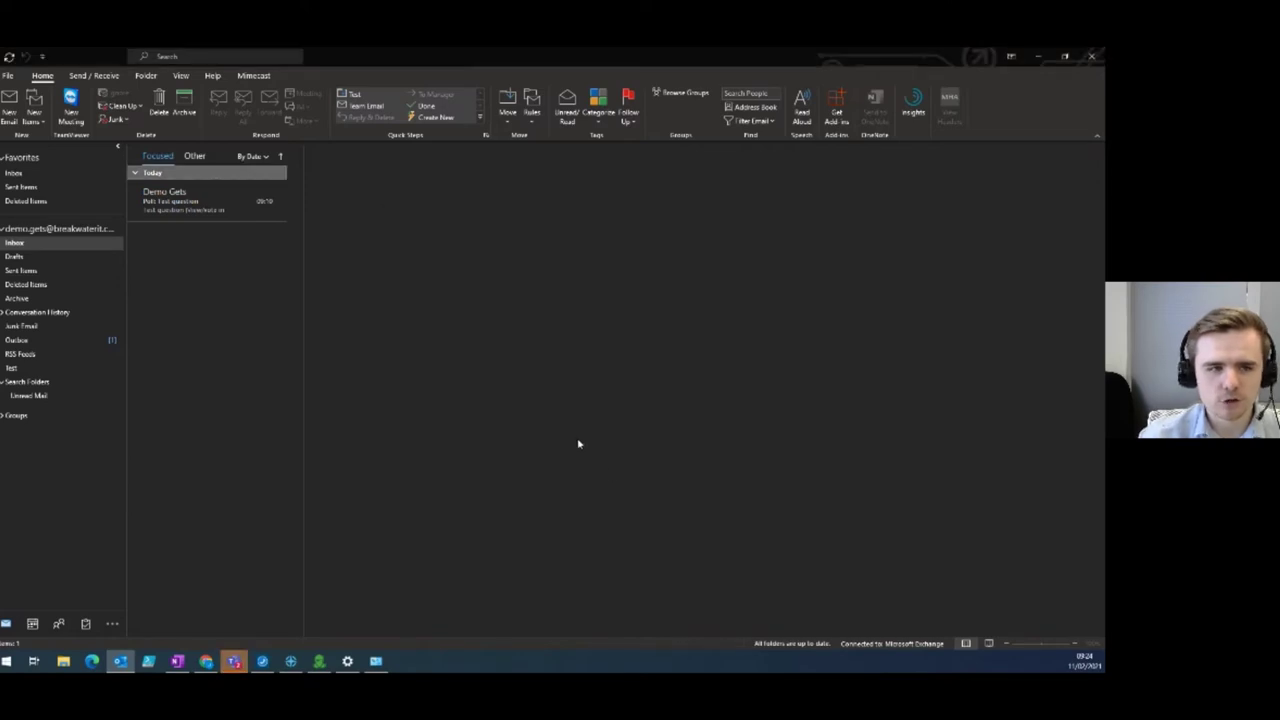
Drag last week's email from the Test folder back into the Inbox and clear the selection.
{"action": "left_click", "coordinate": [57, 374]}
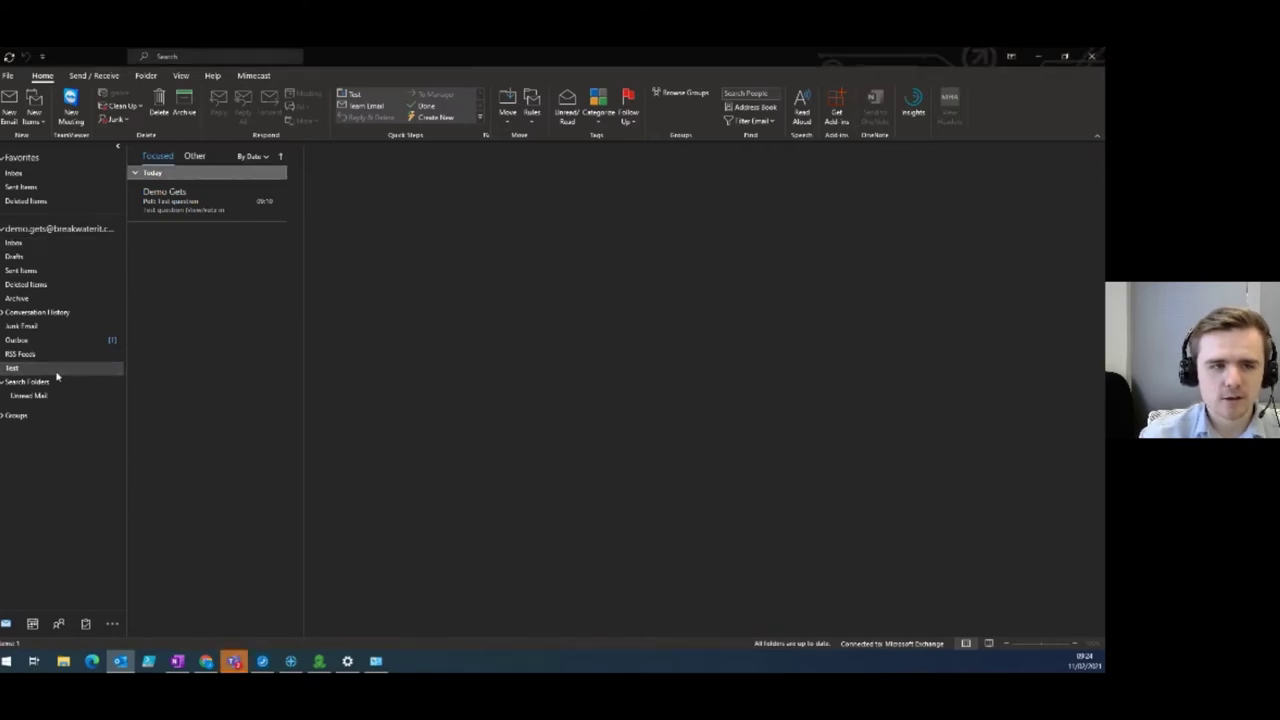
{"action": "left_click", "coordinate": [185, 190]}
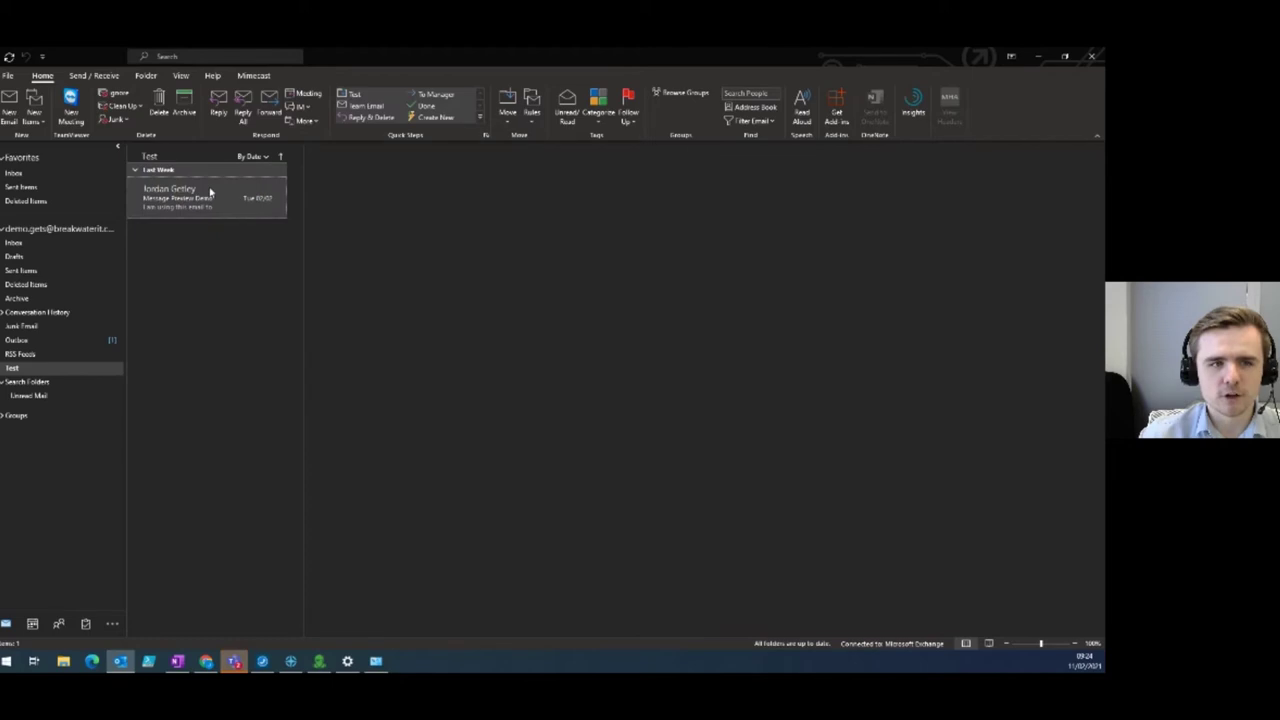
{"action": "left_click", "coordinate": [209, 191]}
{"action": "left_click_drag", "start_coordinate": [209, 200], "coordinate": [74, 249]}
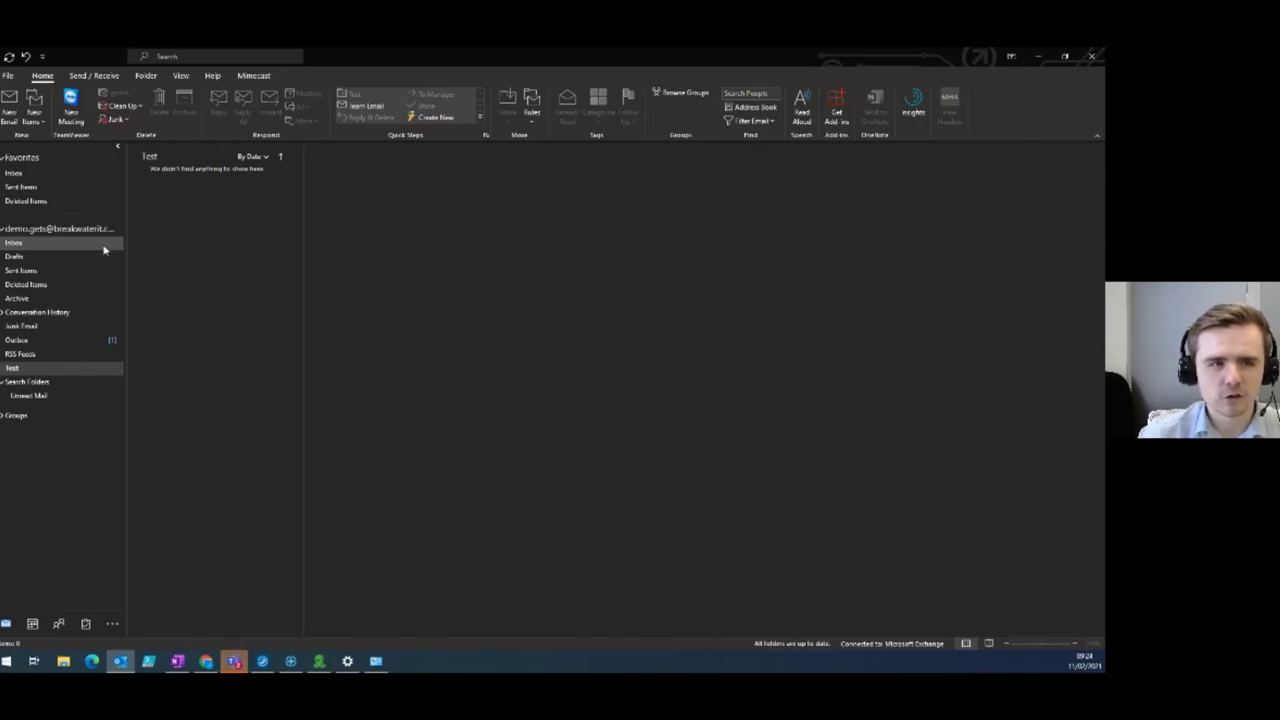
{"action": "left_click", "coordinate": [104, 249]}
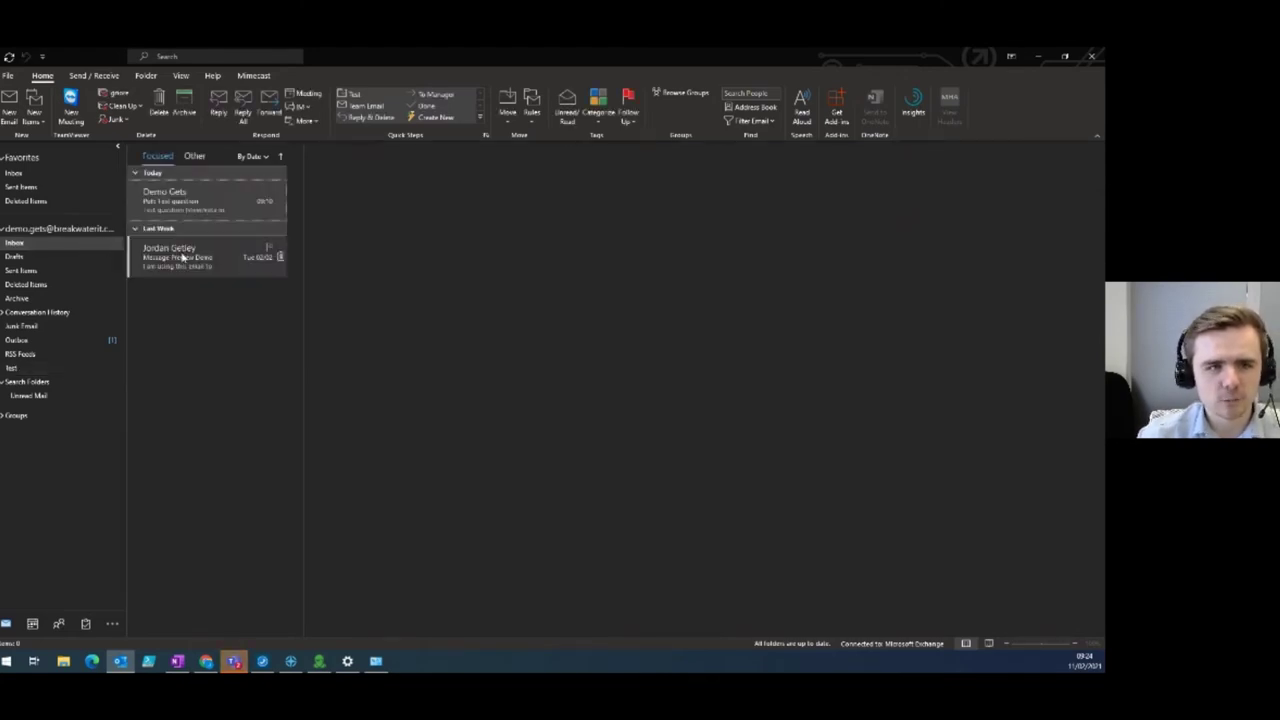
{"action": "left_click", "coordinate": [207, 174]}
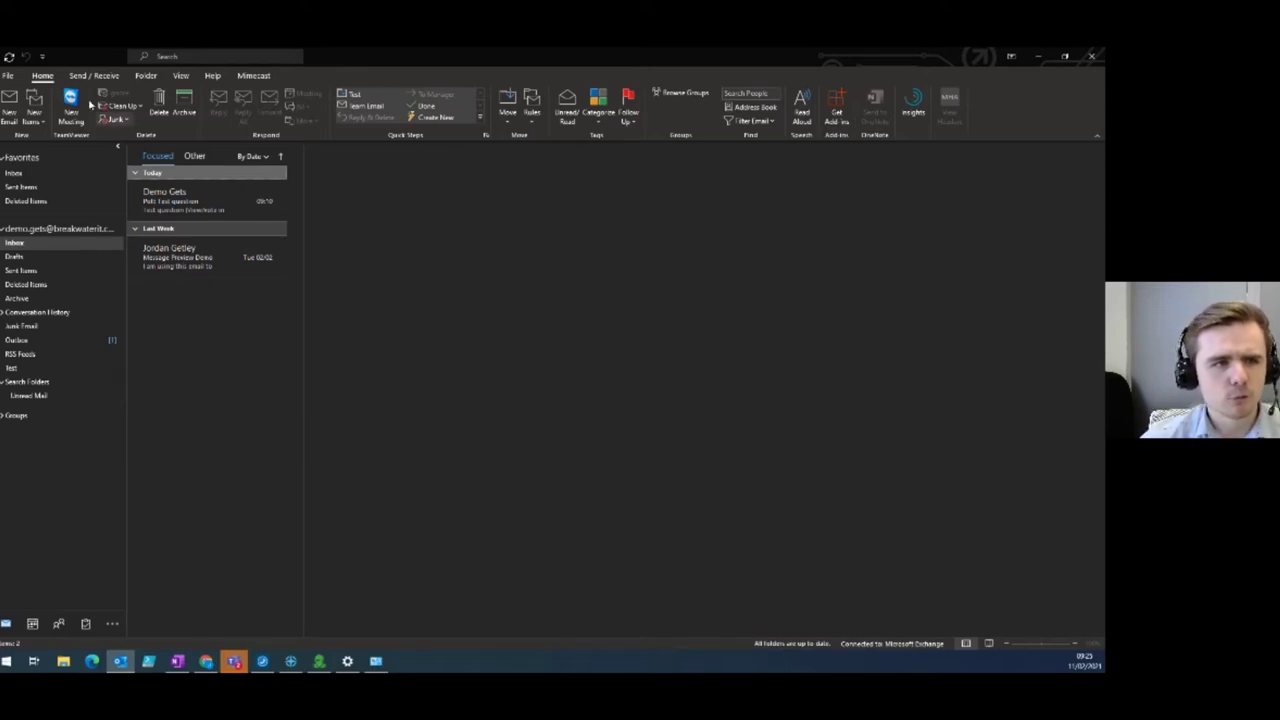
{"action": "left_click", "coordinate": [8, 78]}
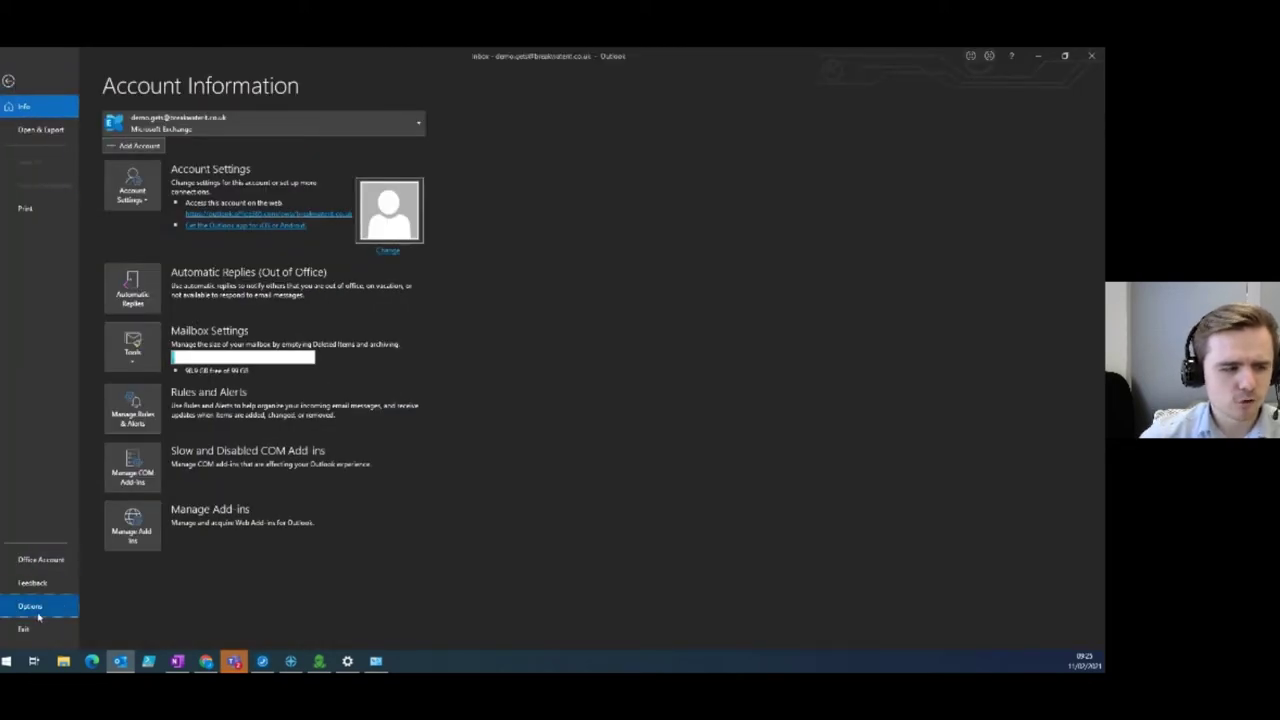
Set Calendar as the start-up folder in Advanced options, save, and close Outlook.
{"action": "left_click", "coordinate": [37, 609]}
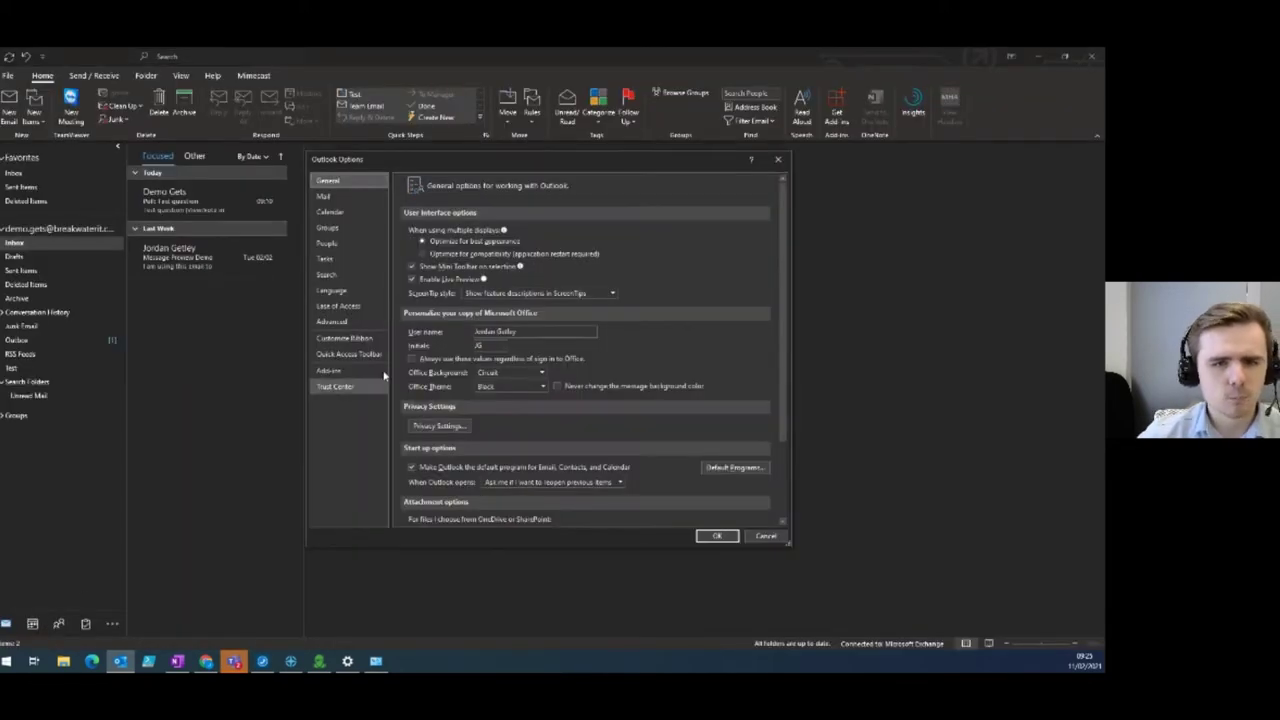
{"action": "left_click", "coordinate": [333, 322]}
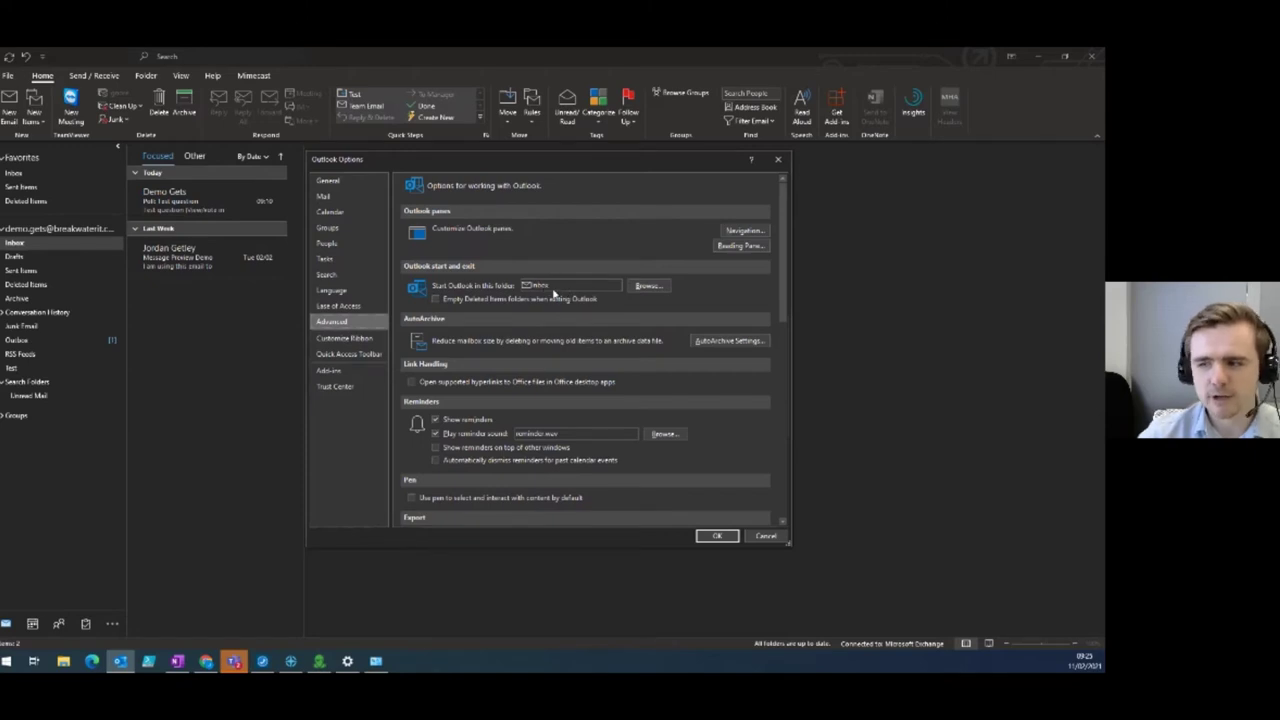
{"action": "left_click", "coordinate": [646, 286]}
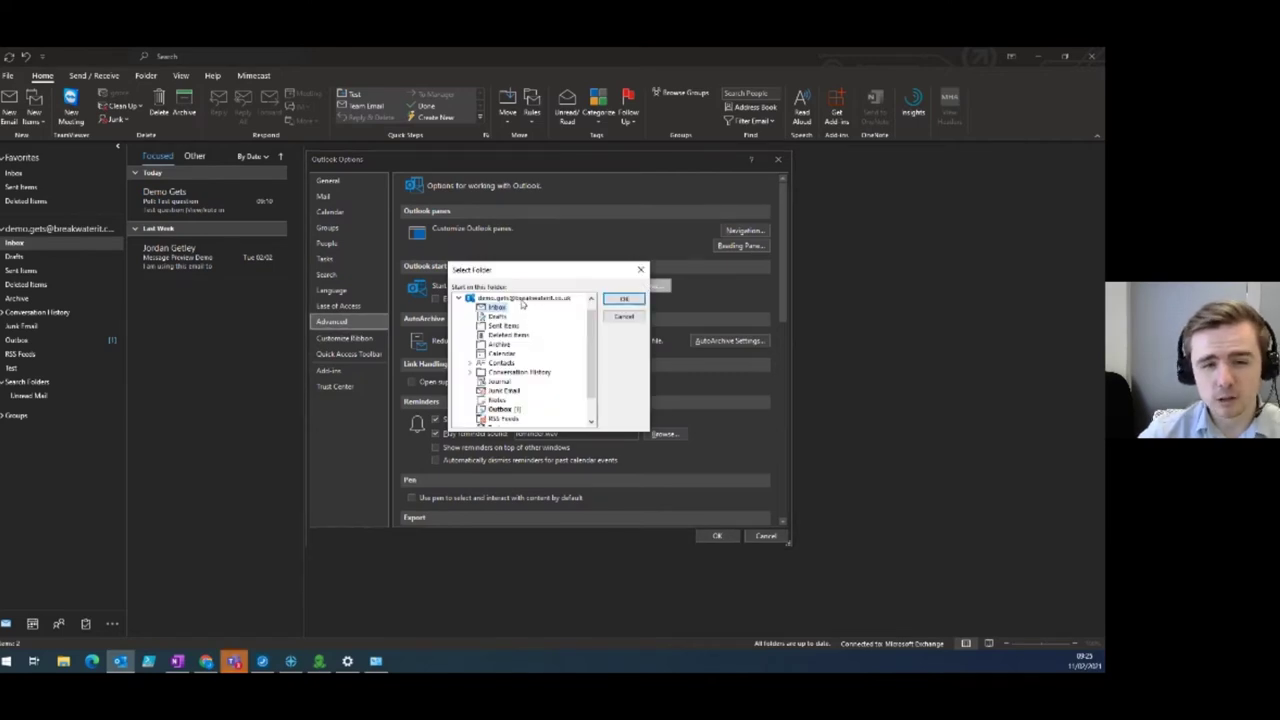
{"action": "scroll", "coordinate": [522, 362], "scroll_direction": "down", "scroll_amount": 2}
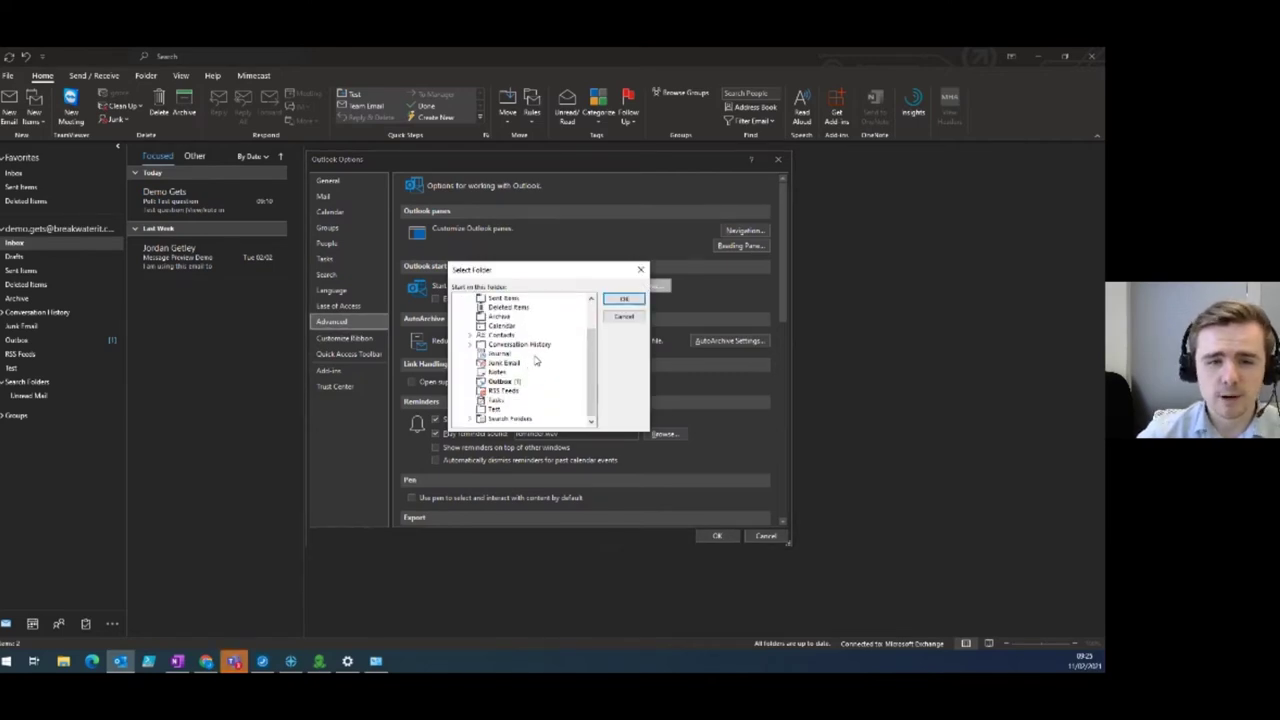
{"action": "scroll", "coordinate": [530, 352], "scroll_direction": "up", "scroll_amount": 3}
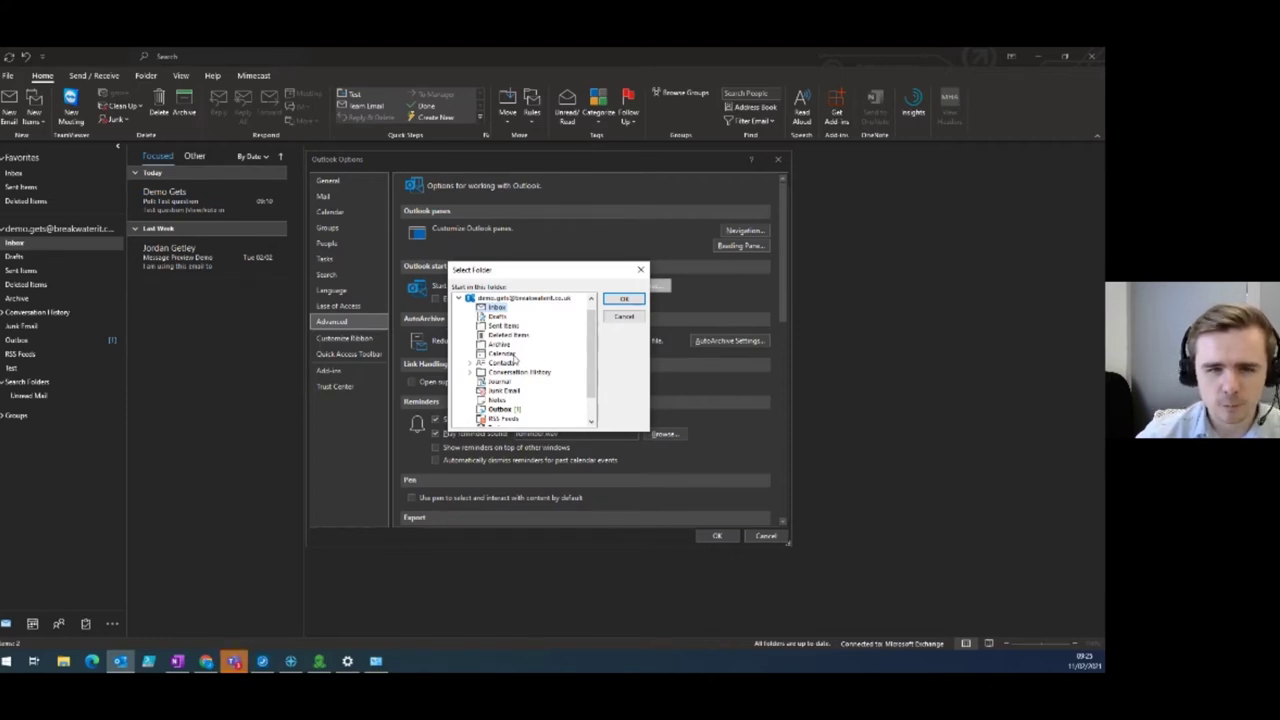
{"action": "left_click", "coordinate": [503, 354]}
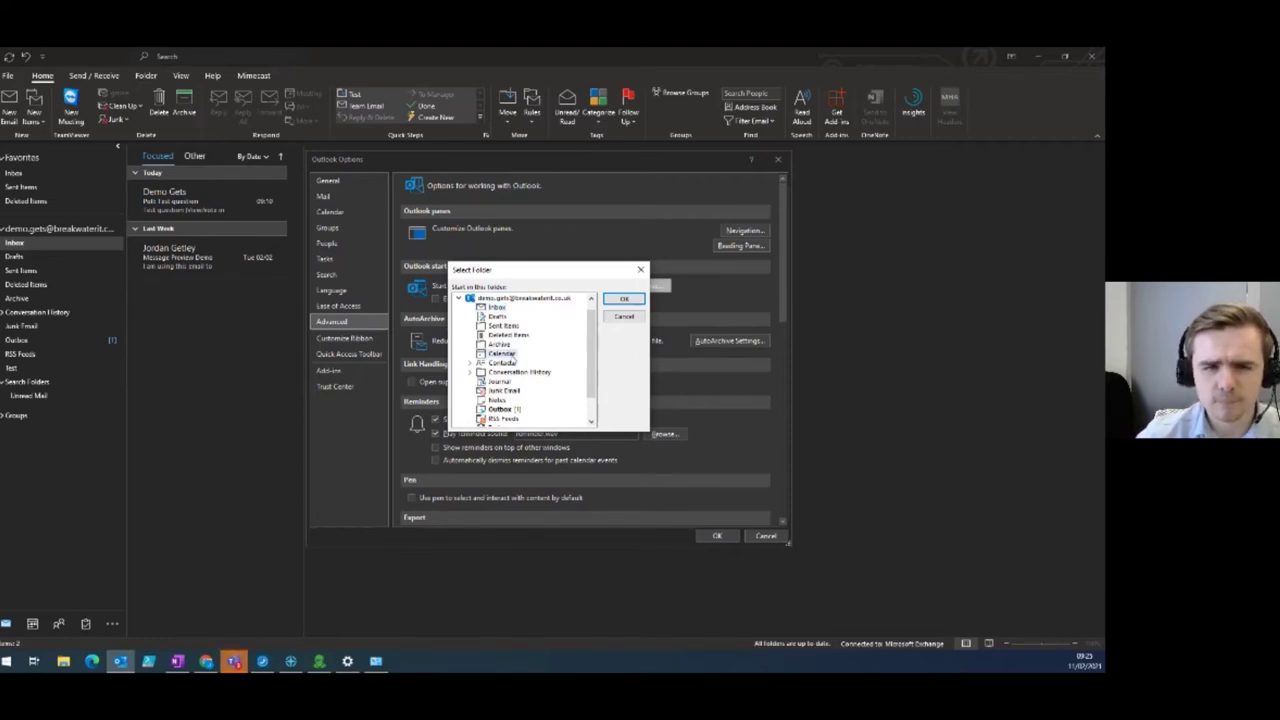
{"action": "left_click", "coordinate": [630, 299]}
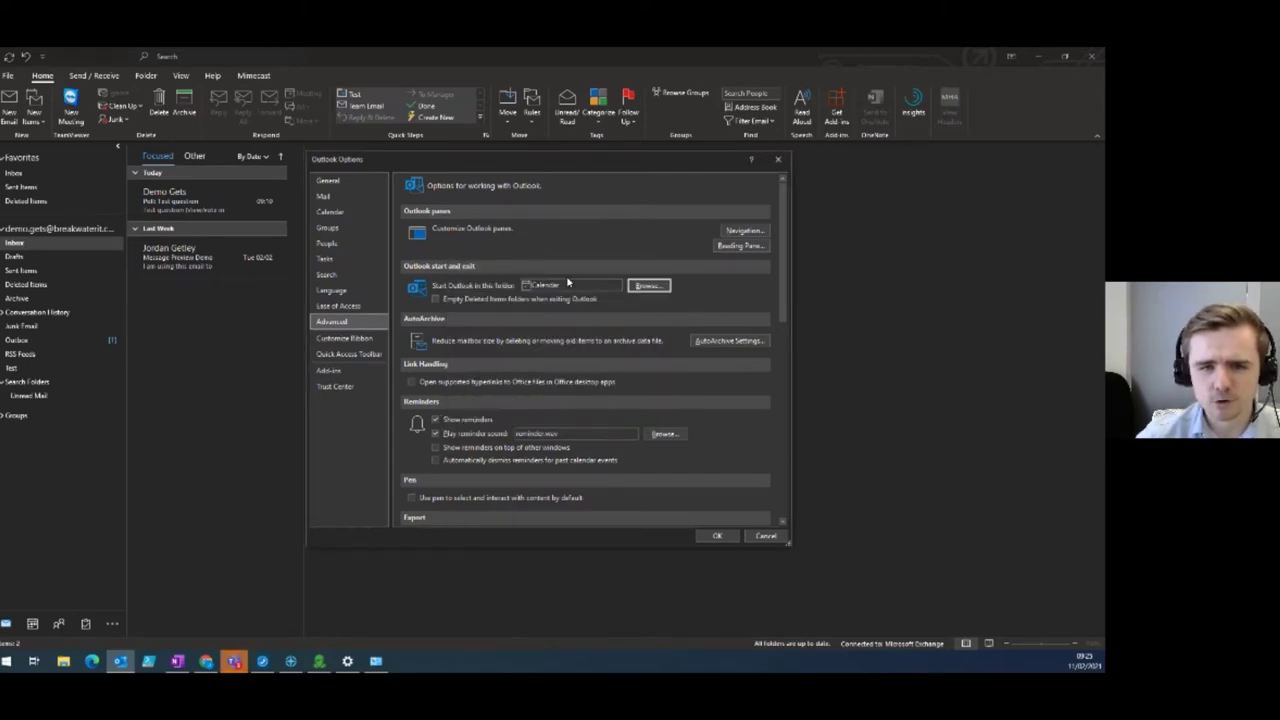
{"action": "left_click", "coordinate": [716, 538]}
{"action": "left_click", "coordinate": [1095, 58]}
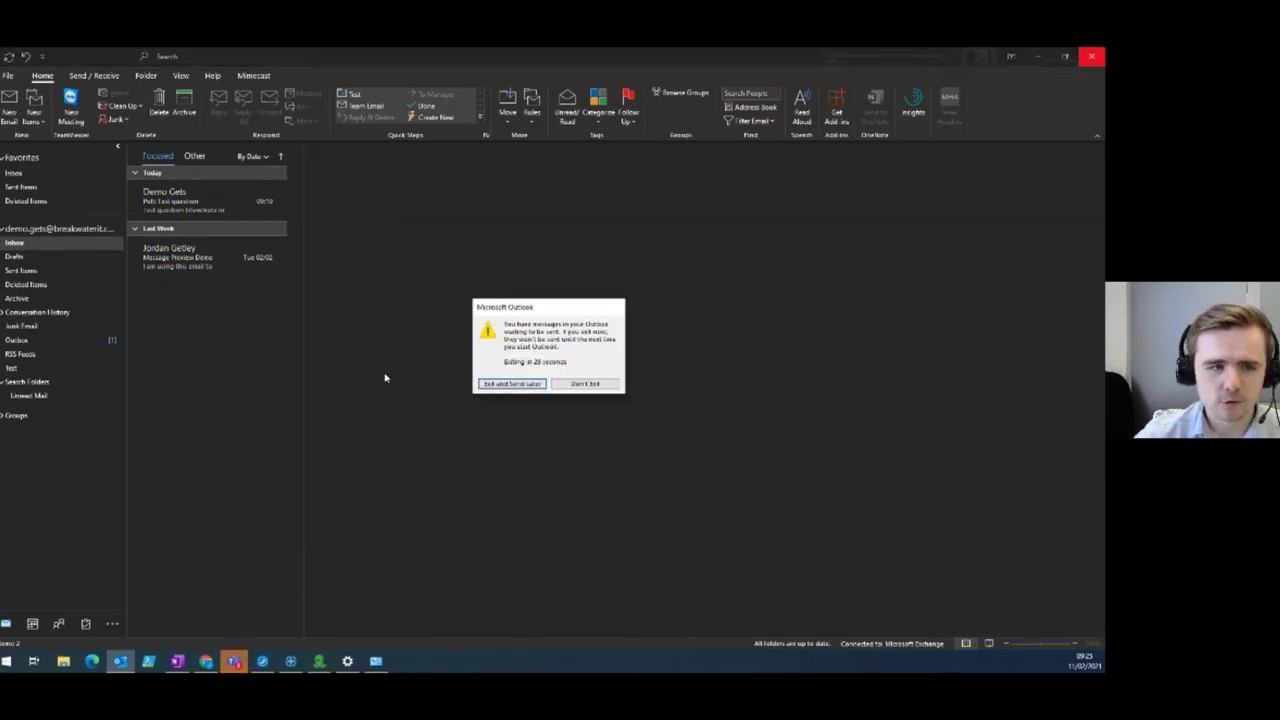
Exit with mail sent later, reopen into the Calendar week view, then switch to Mail.
{"action": "left_click", "coordinate": [512, 384]}
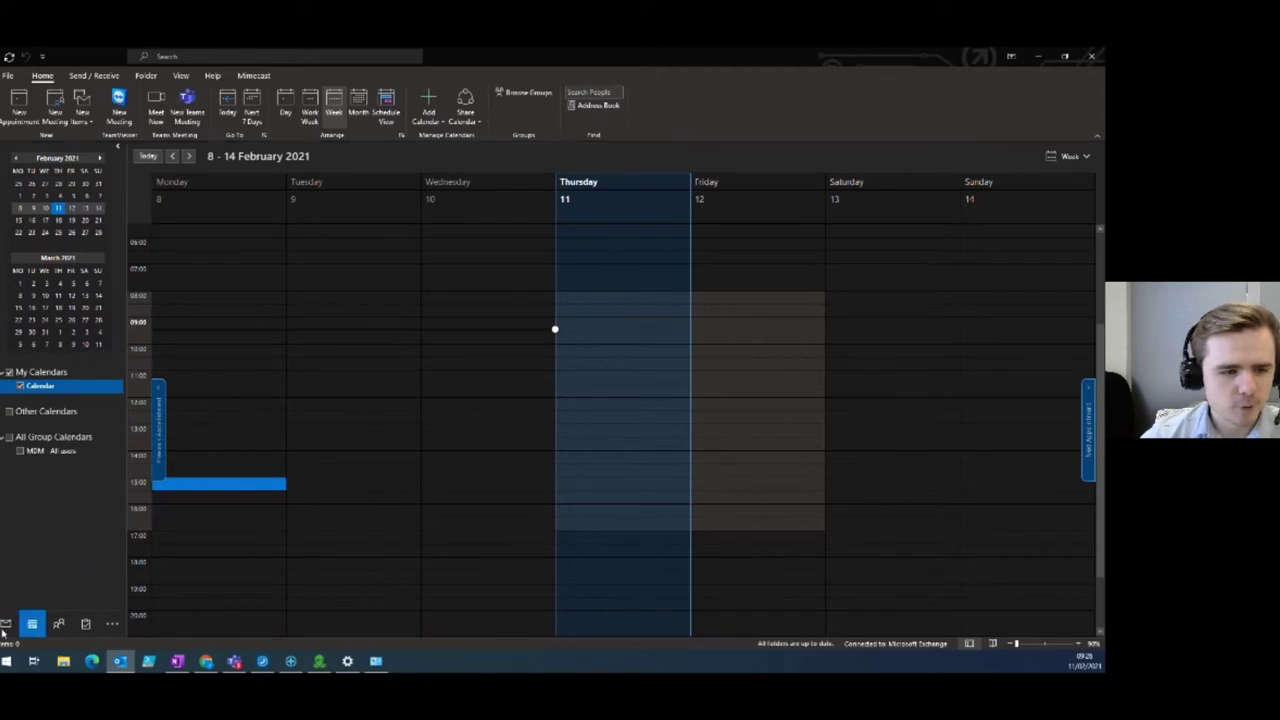
{"action": "left_click", "coordinate": [6, 624]}
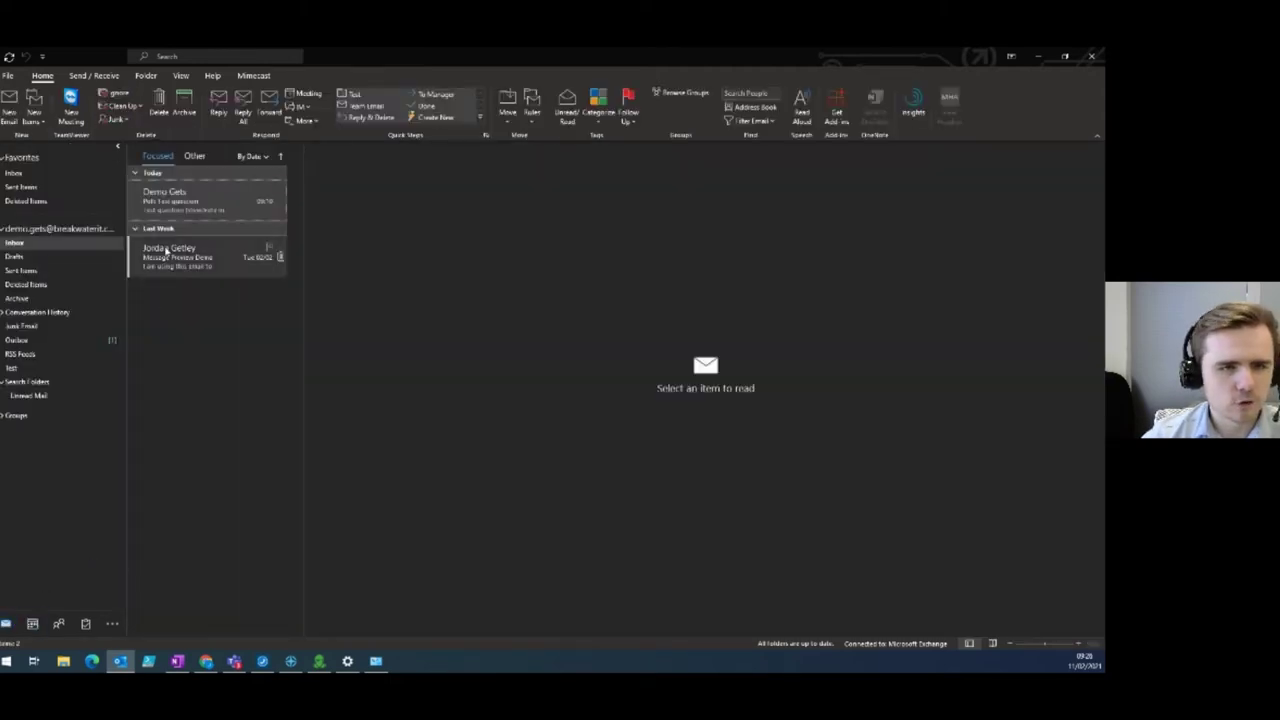
Mark last week's email and today's poll email as unread.
{"action": "left_click", "coordinate": [180, 173]}
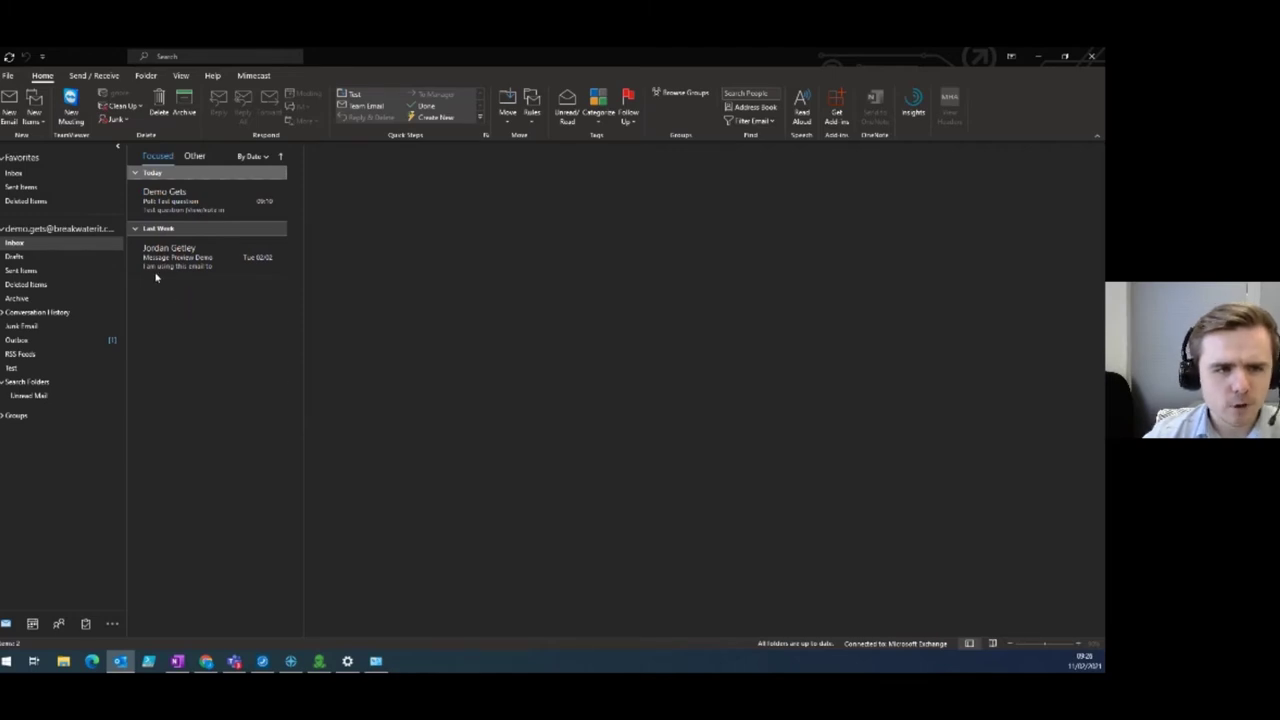
{"action": "left_click", "coordinate": [130, 256]}
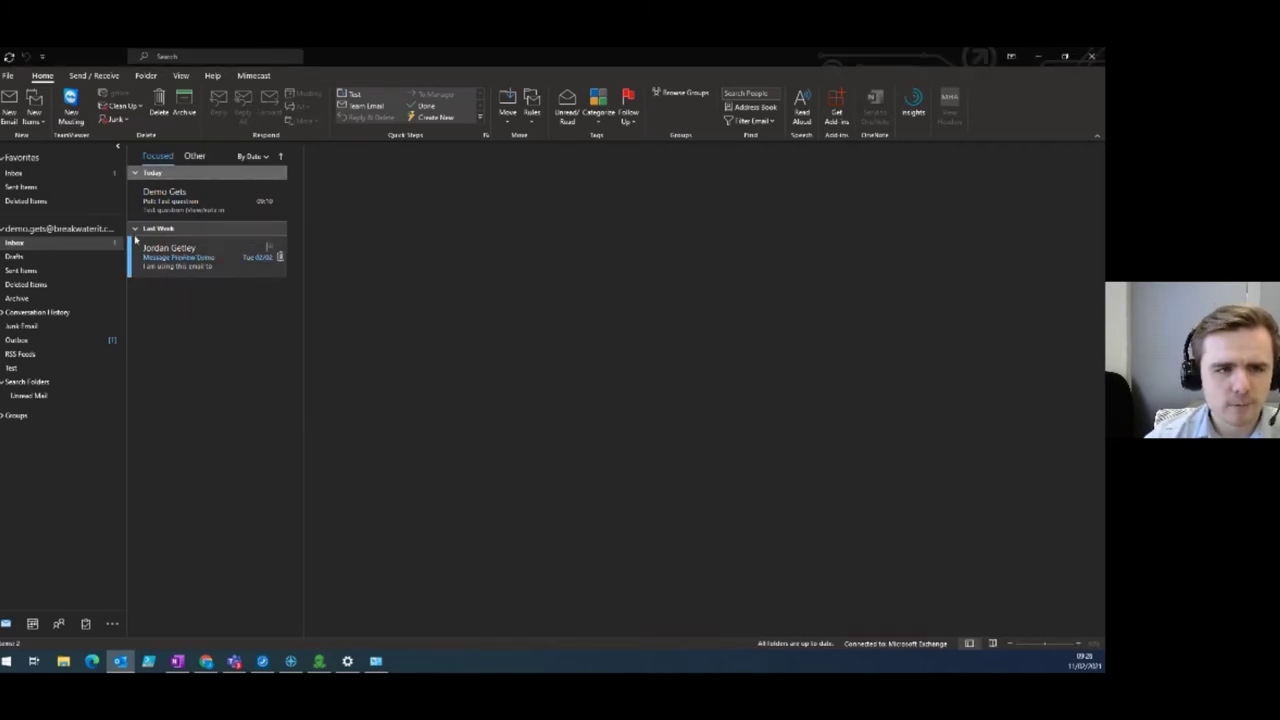
{"action": "left_click", "coordinate": [129, 203]}
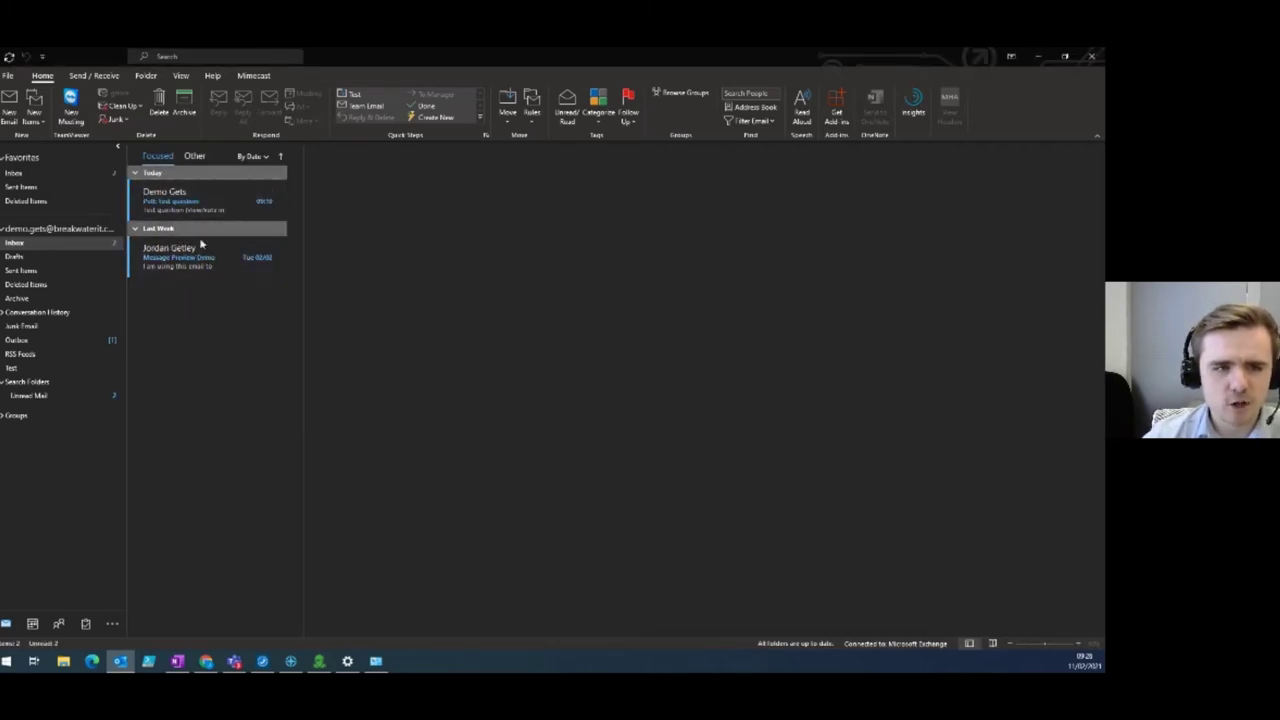
Open the poll and Message Preview Demo emails, then deselect so the reading pane is blank.
{"action": "left_click", "coordinate": [190, 264]}
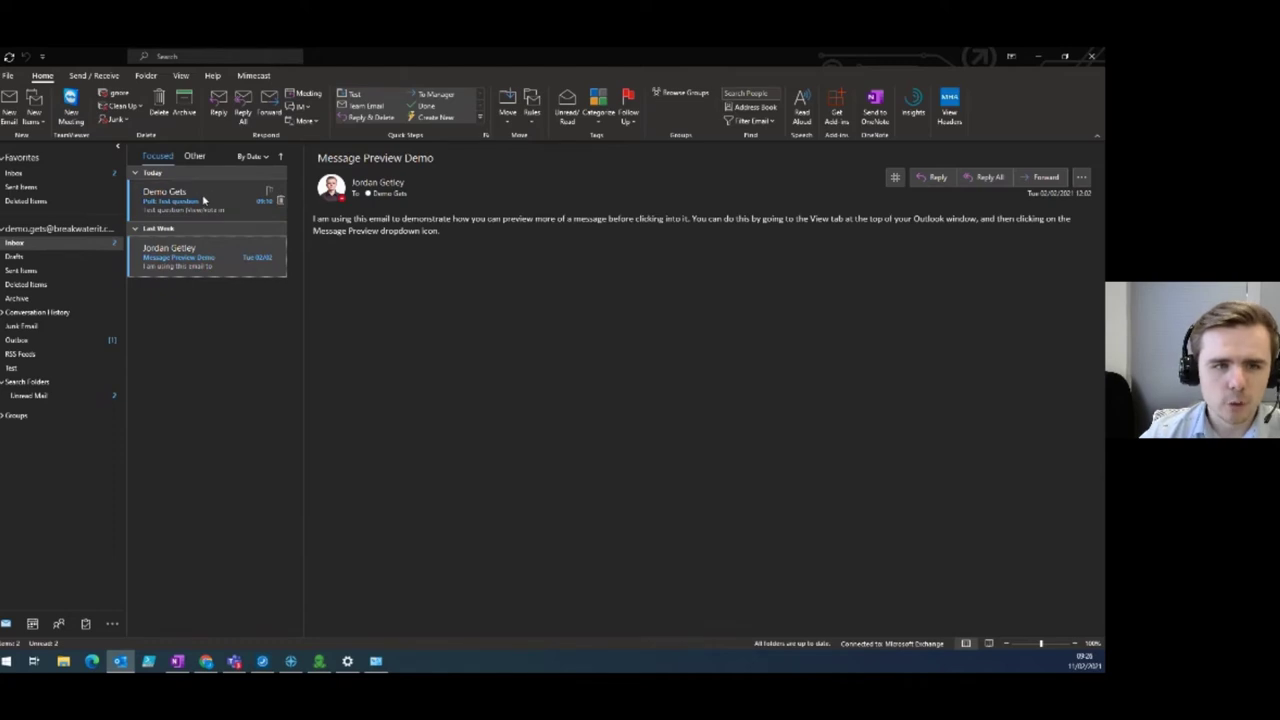
{"action": "left_click", "coordinate": [204, 200]}
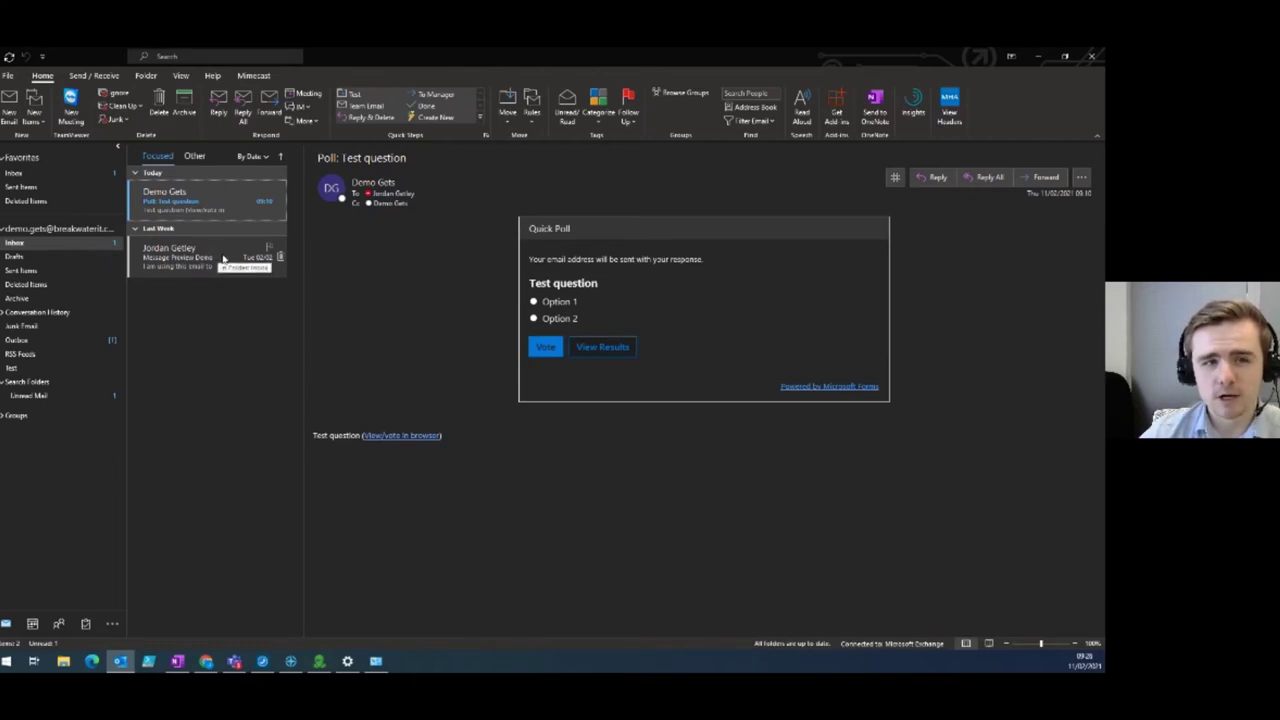
{"action": "left_click", "coordinate": [225, 257]}
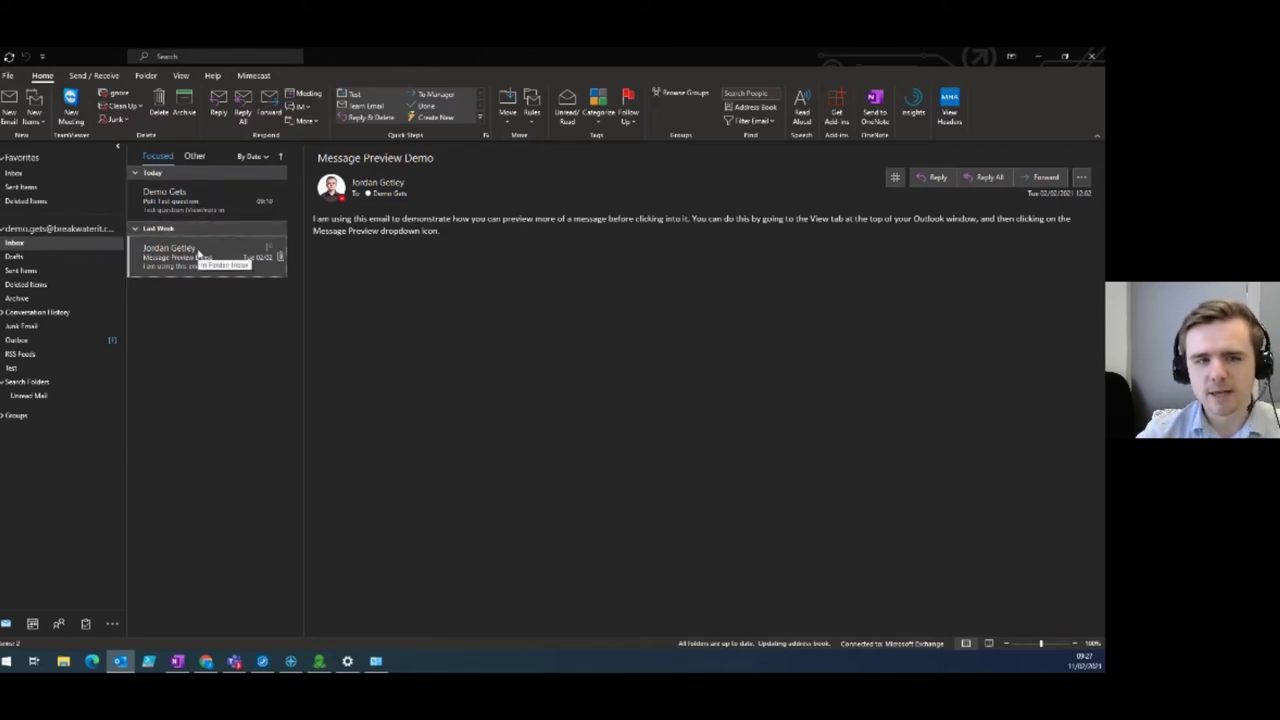
{"action": "left_click", "coordinate": [180, 172]}
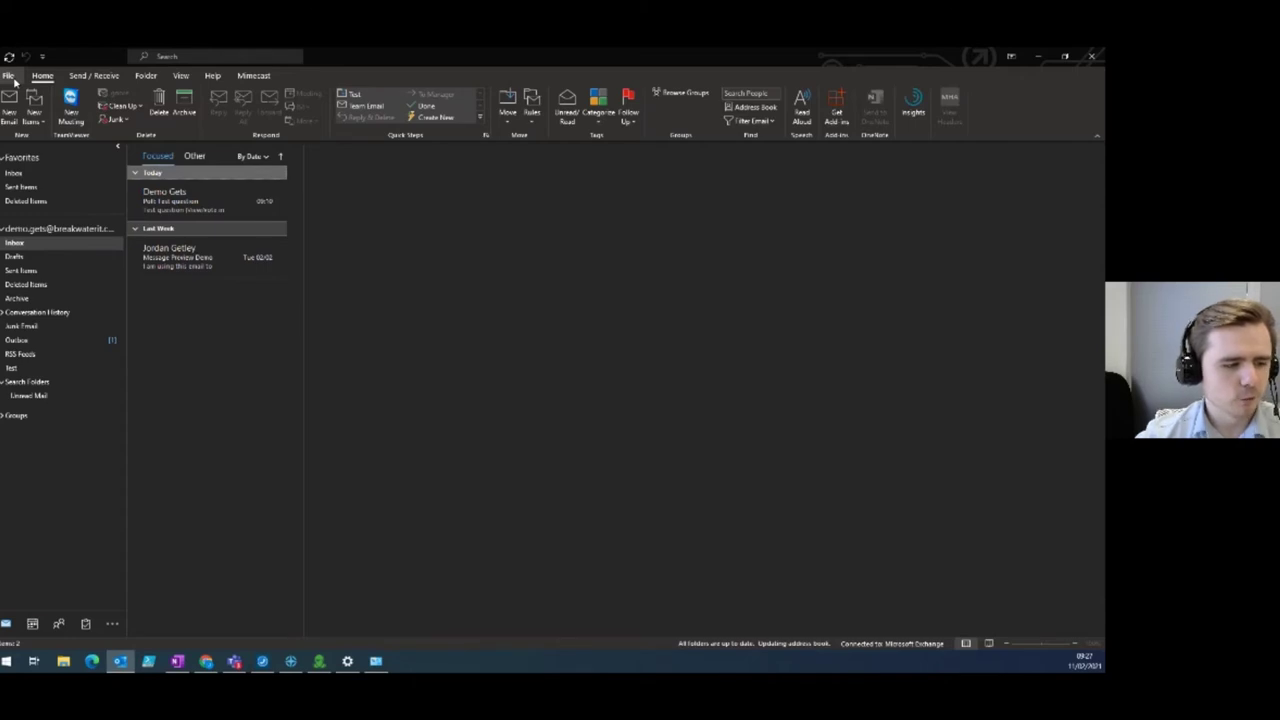
{"action": "left_click", "coordinate": [12, 78]}
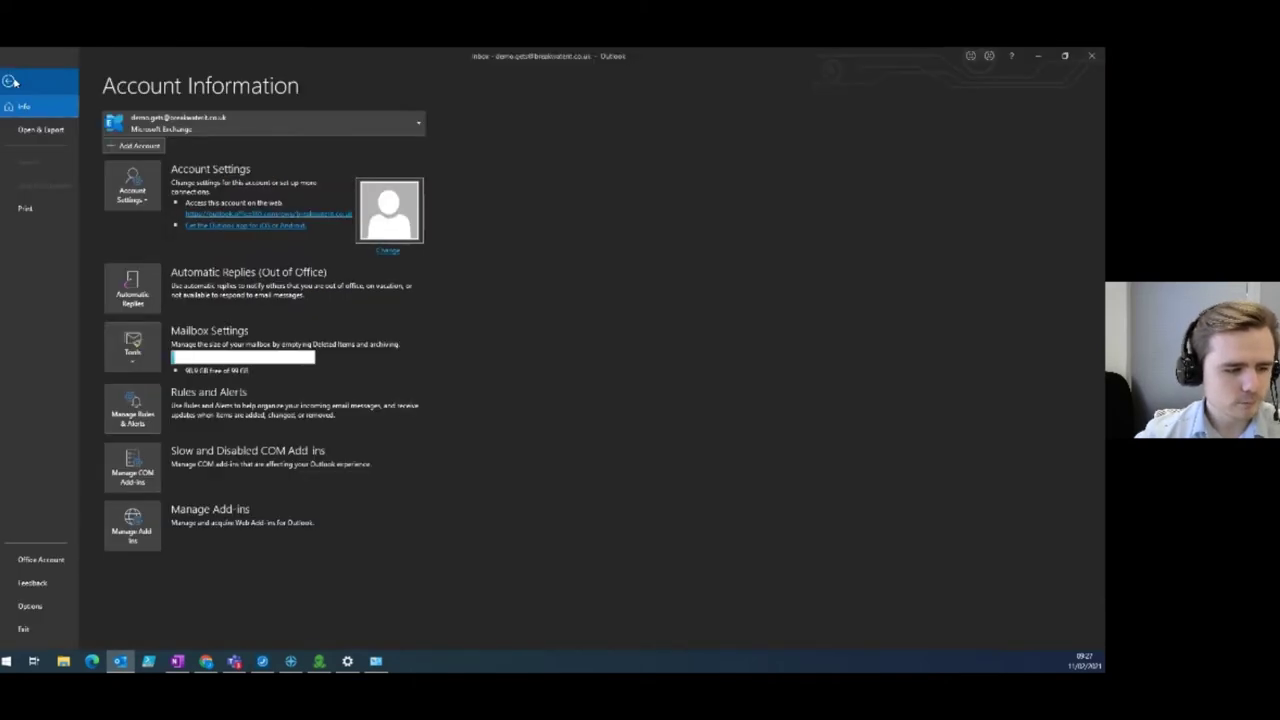
Turn off 'Mark item as read when selection changes' in the Reading Pane options.
{"action": "left_click", "coordinate": [29, 607]}
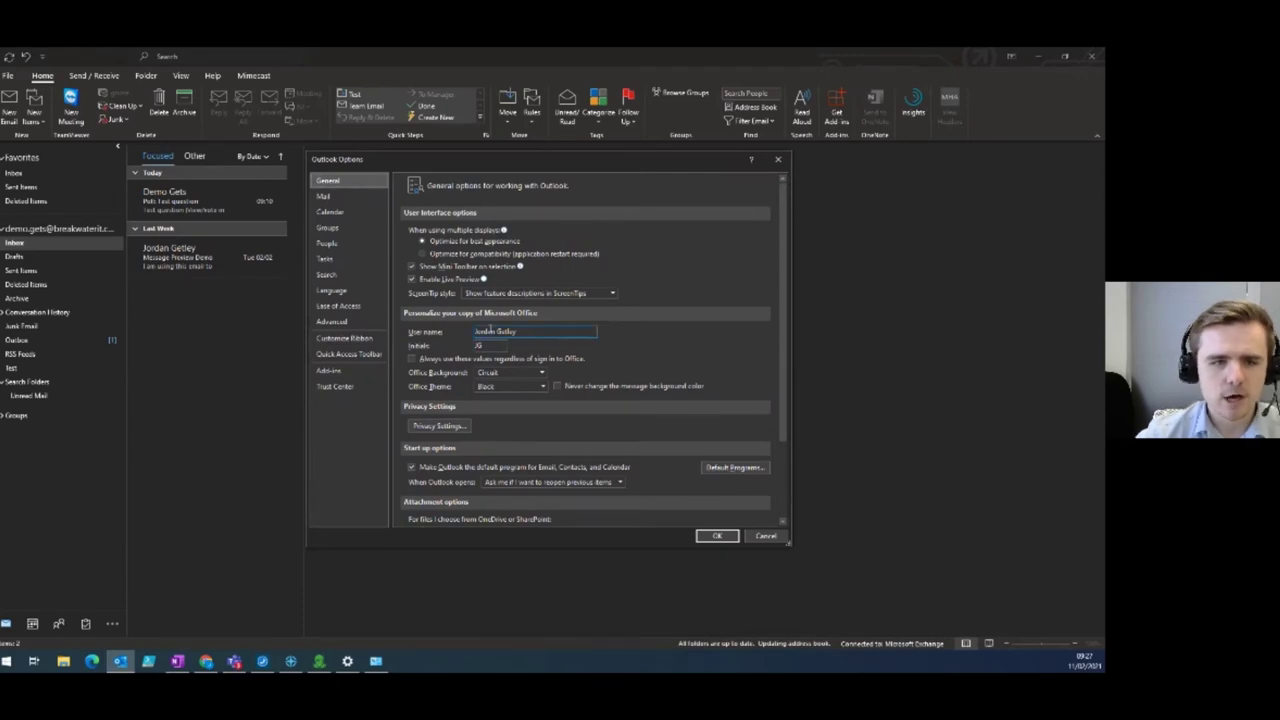
{"action": "left_click", "coordinate": [360, 322]}
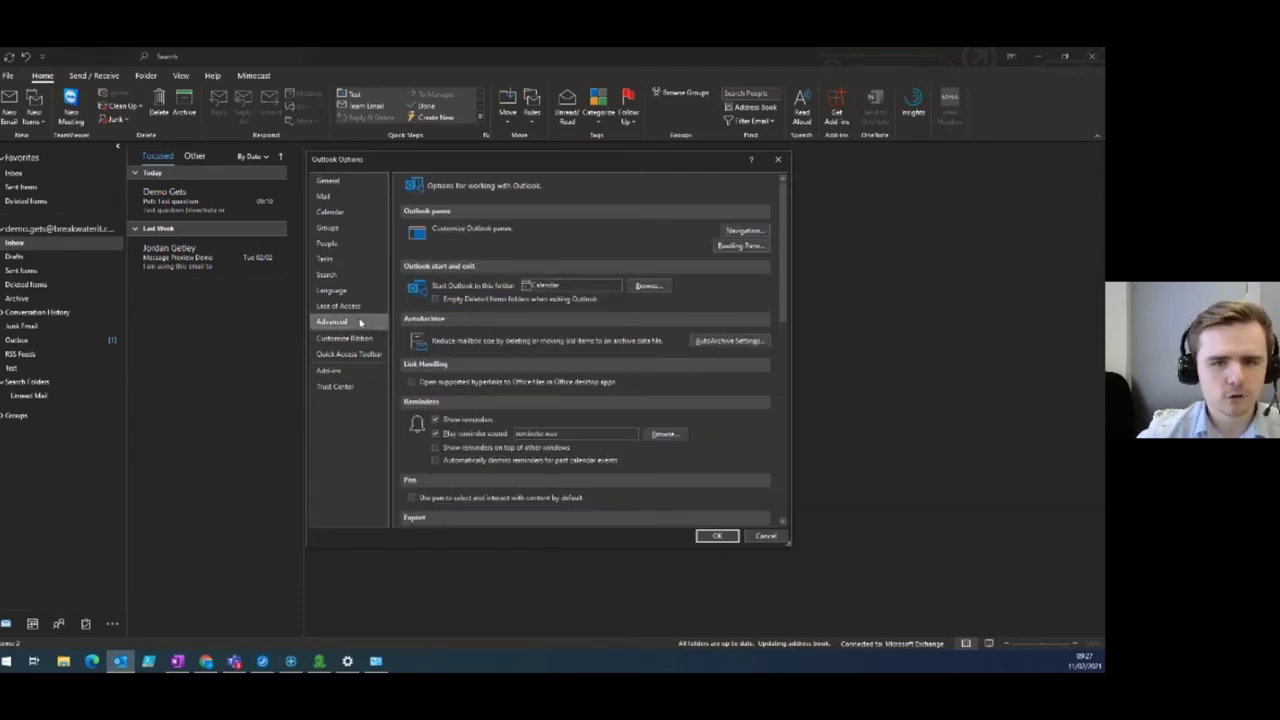
{"action": "left_click", "coordinate": [728, 249]}
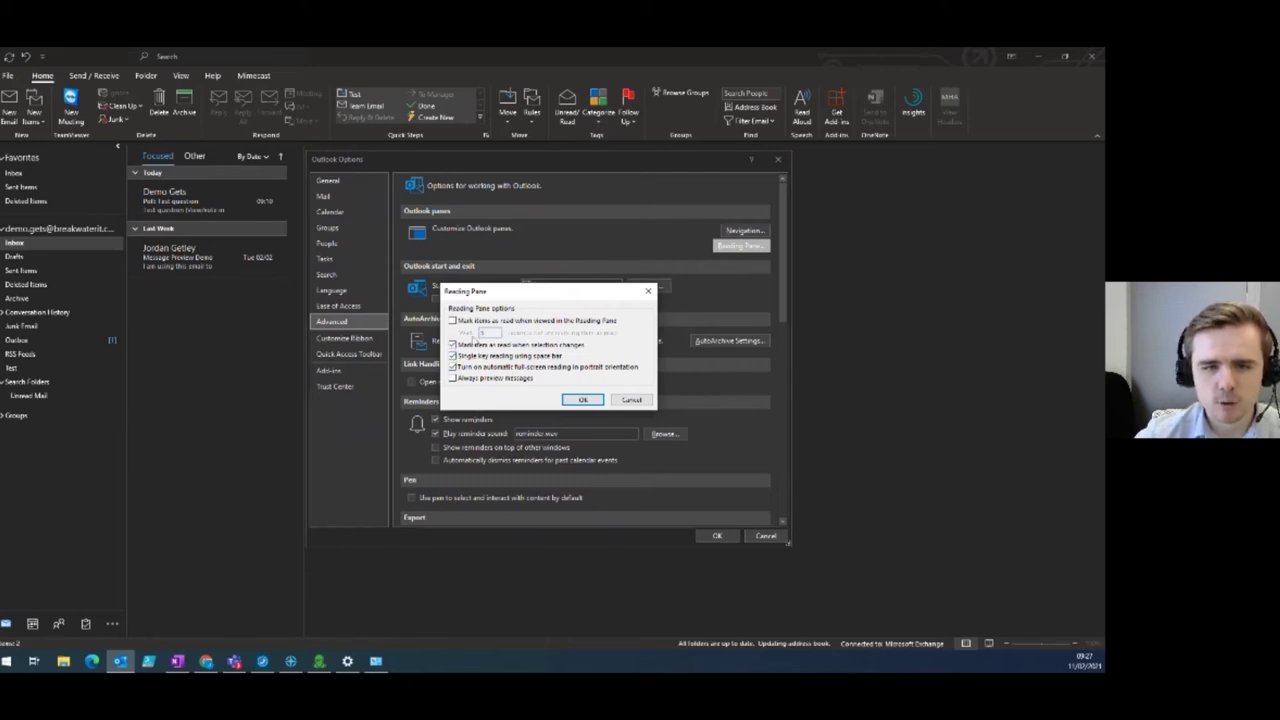
{"action": "left_click", "coordinate": [452, 345]}
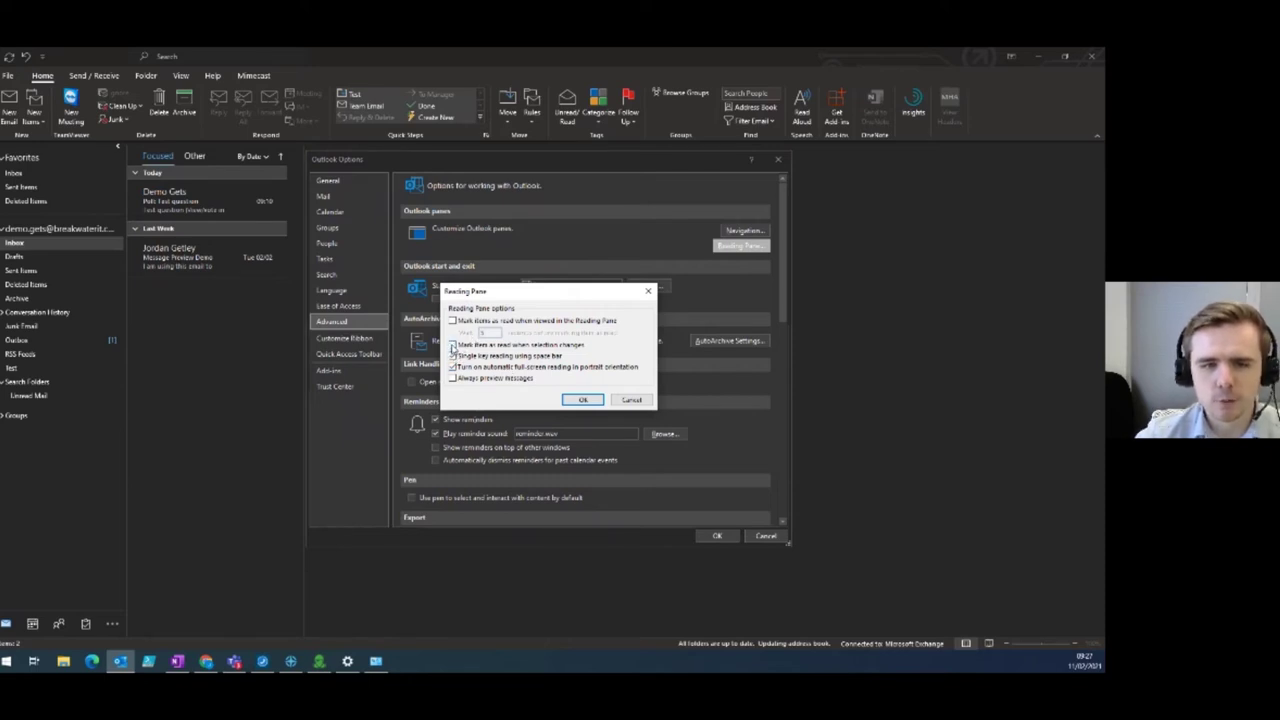
{"action": "left_click", "coordinate": [580, 401]}
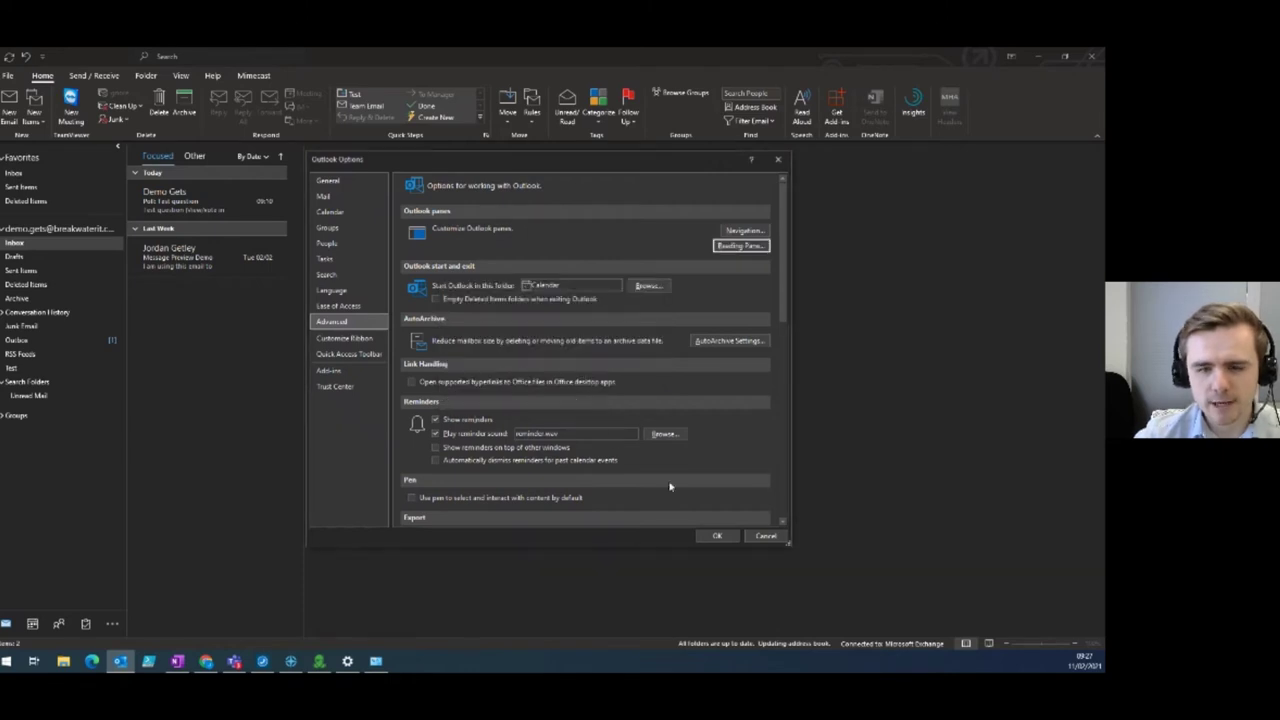
{"action": "left_click", "coordinate": [718, 537]}
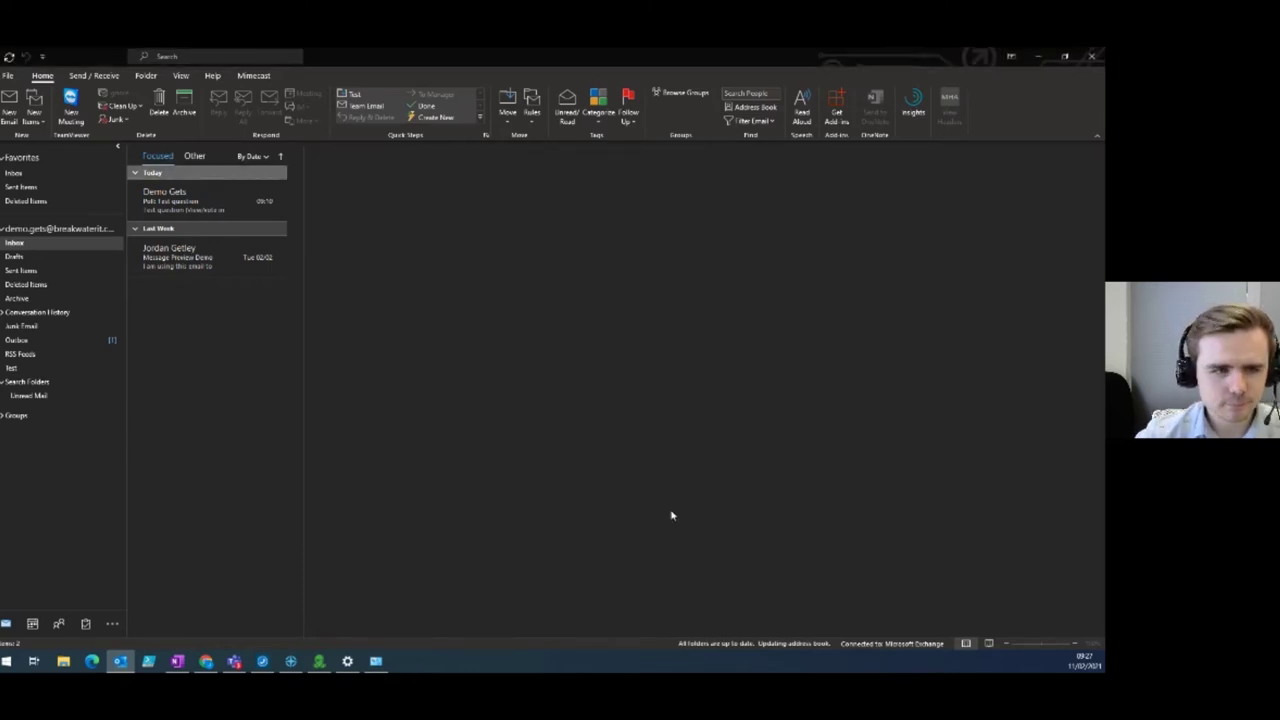
{"action": "left_click", "coordinate": [183, 250]}
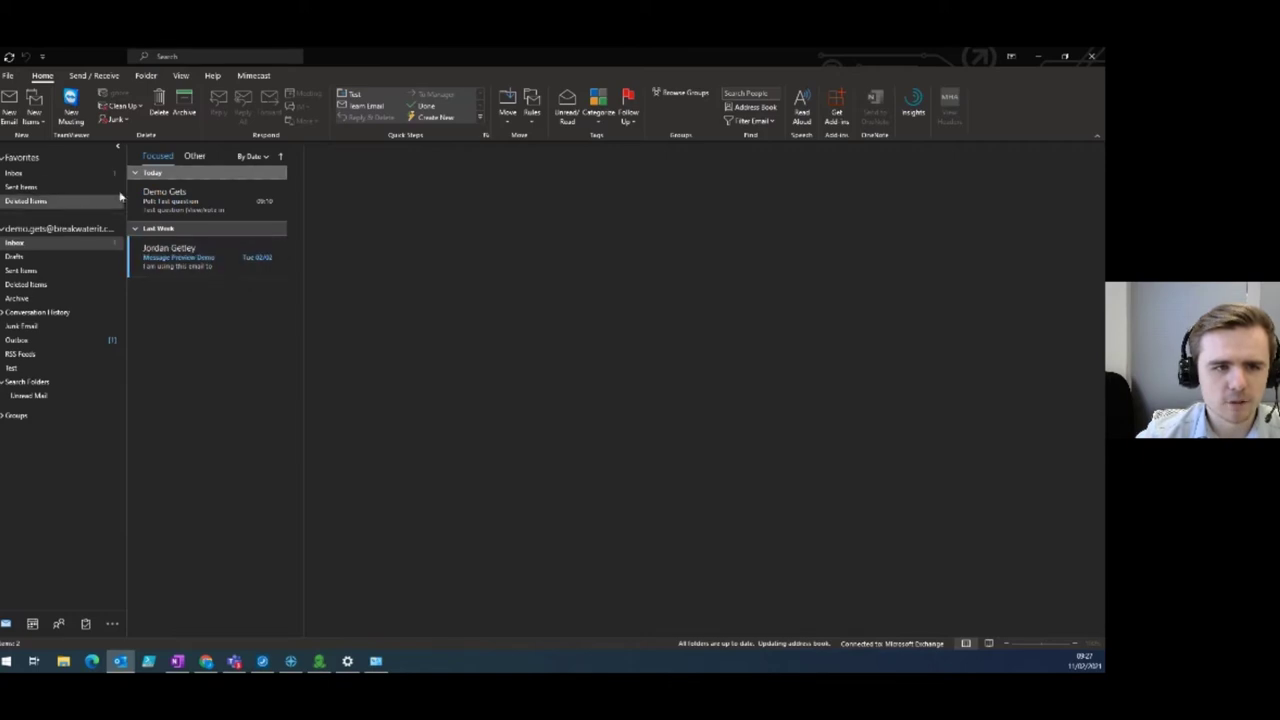
{"action": "left_click", "coordinate": [129, 197]}
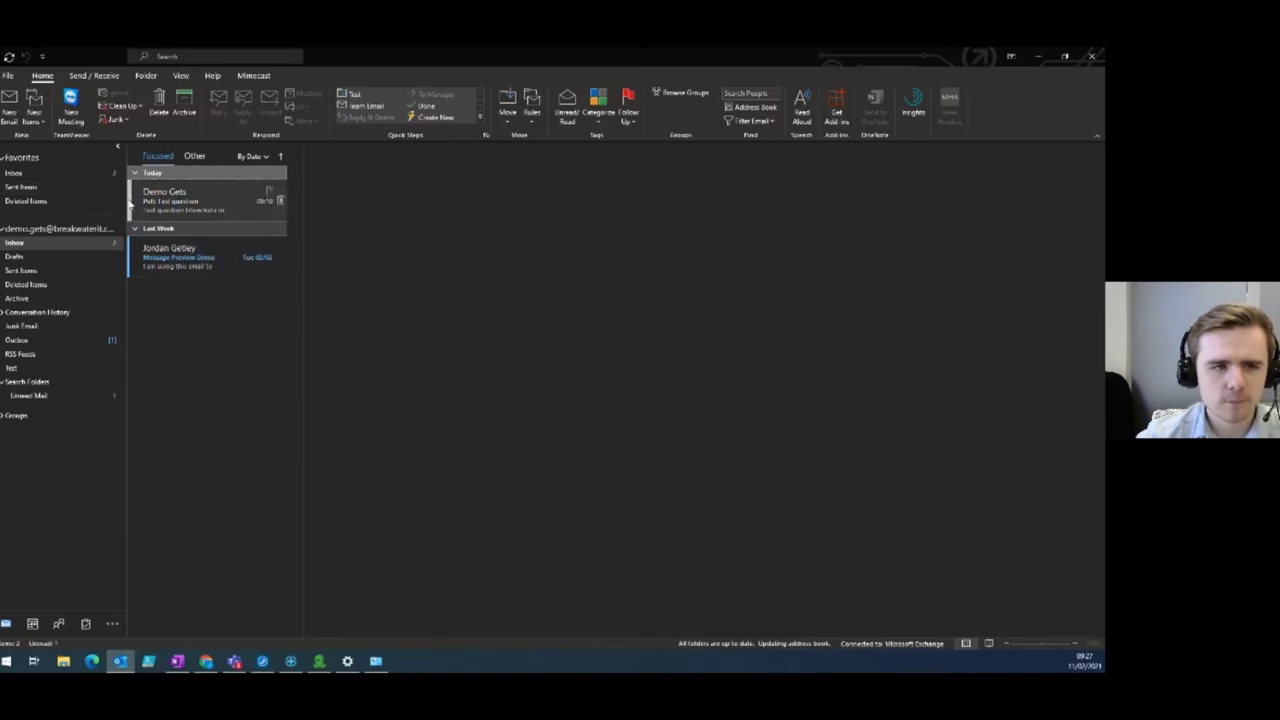
{"action": "left_click", "coordinate": [214, 268]}
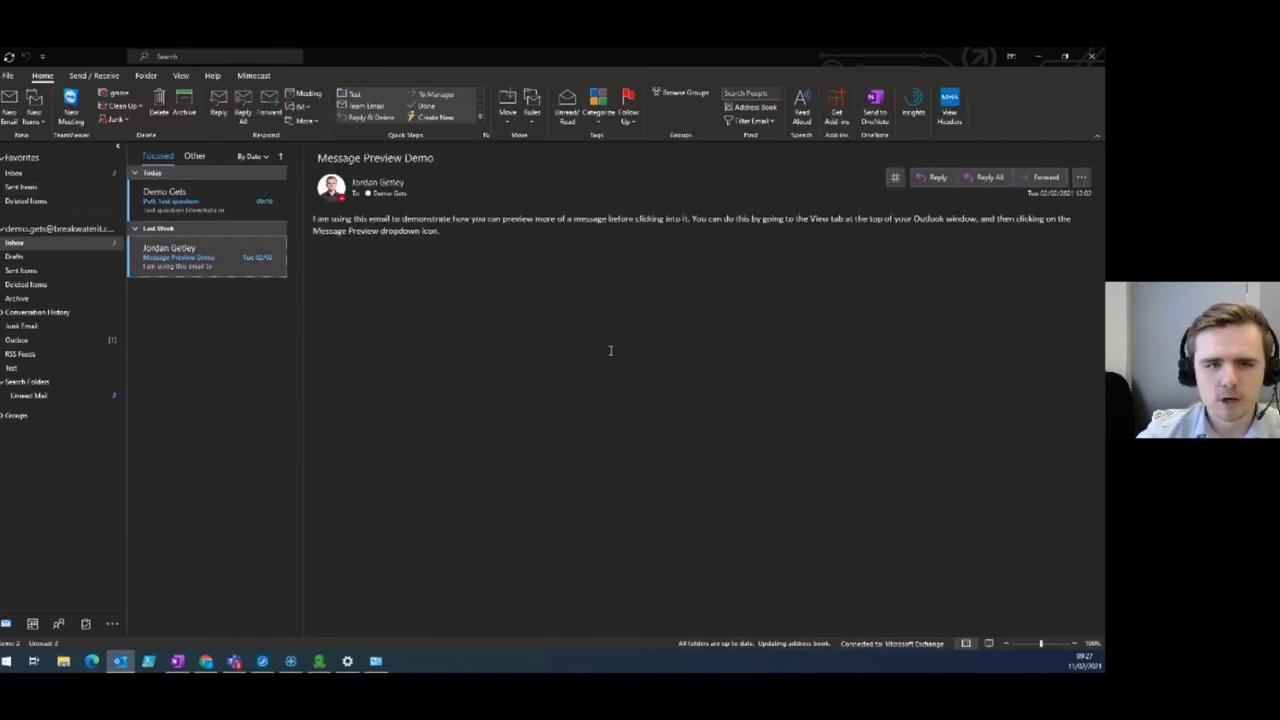
{"action": "left_click", "coordinate": [215, 205]}
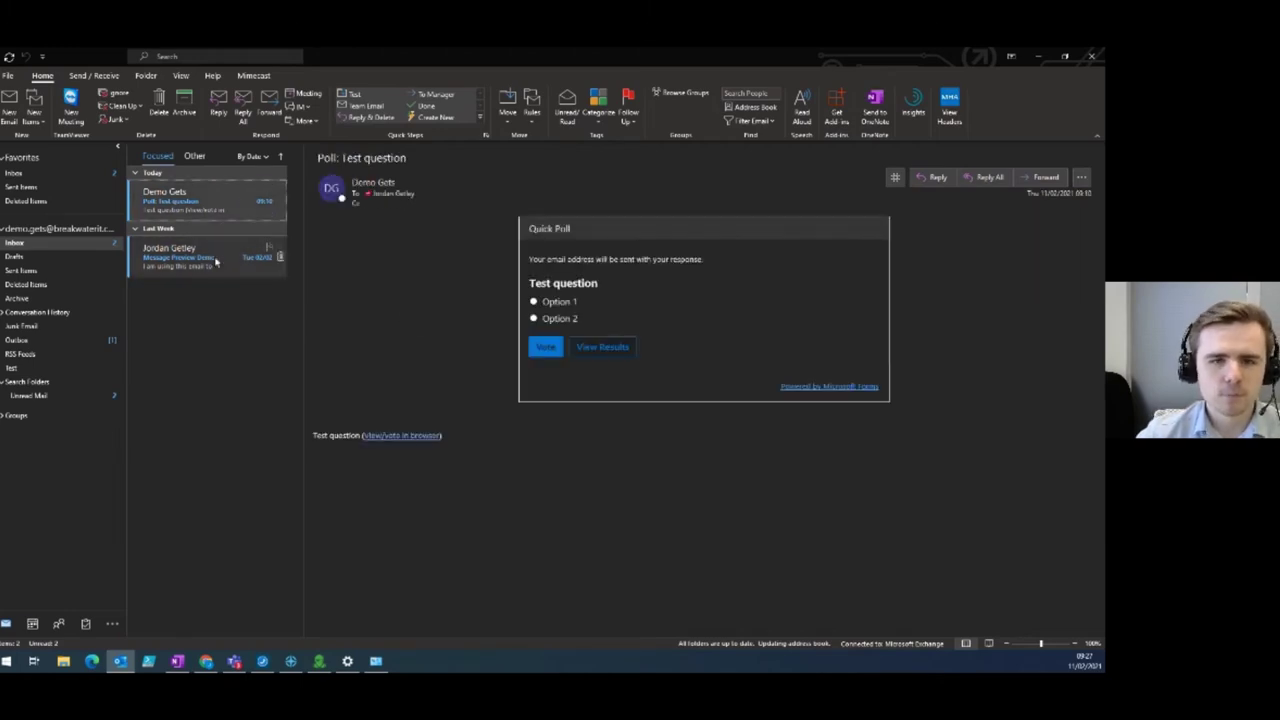
{"action": "left_click", "coordinate": [215, 262]}
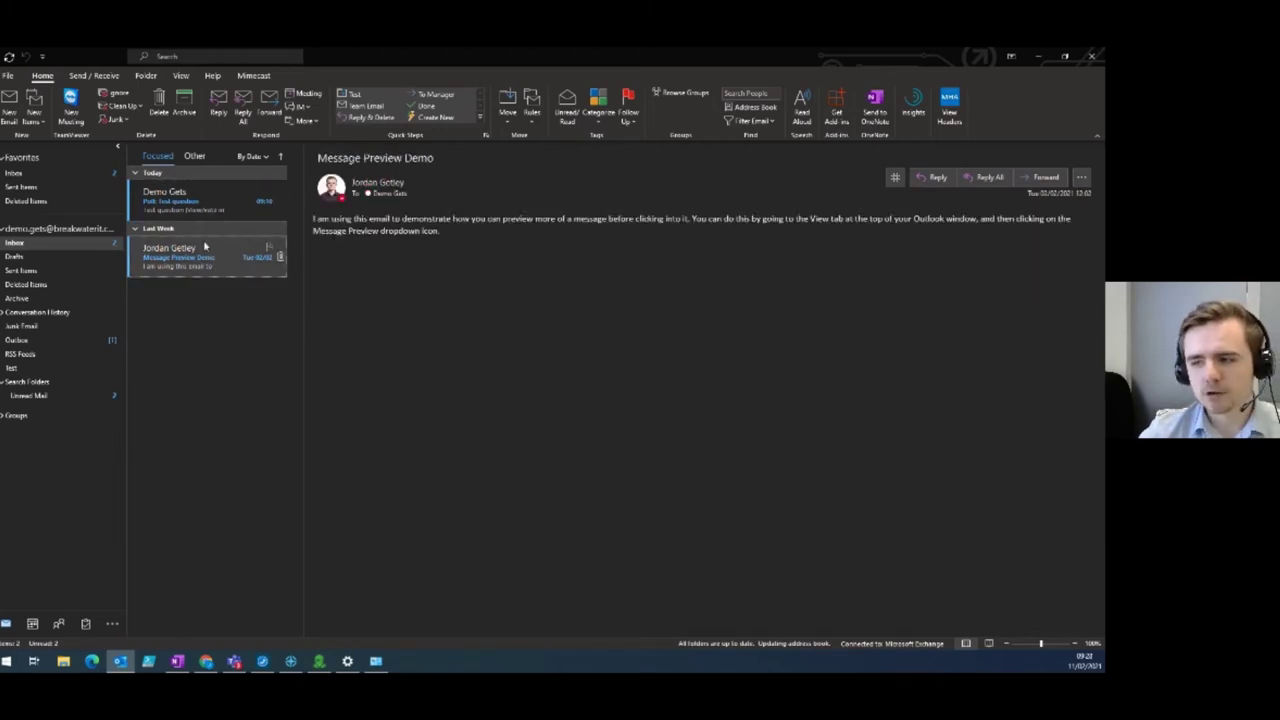
{"action": "left_click", "coordinate": [205, 198]}
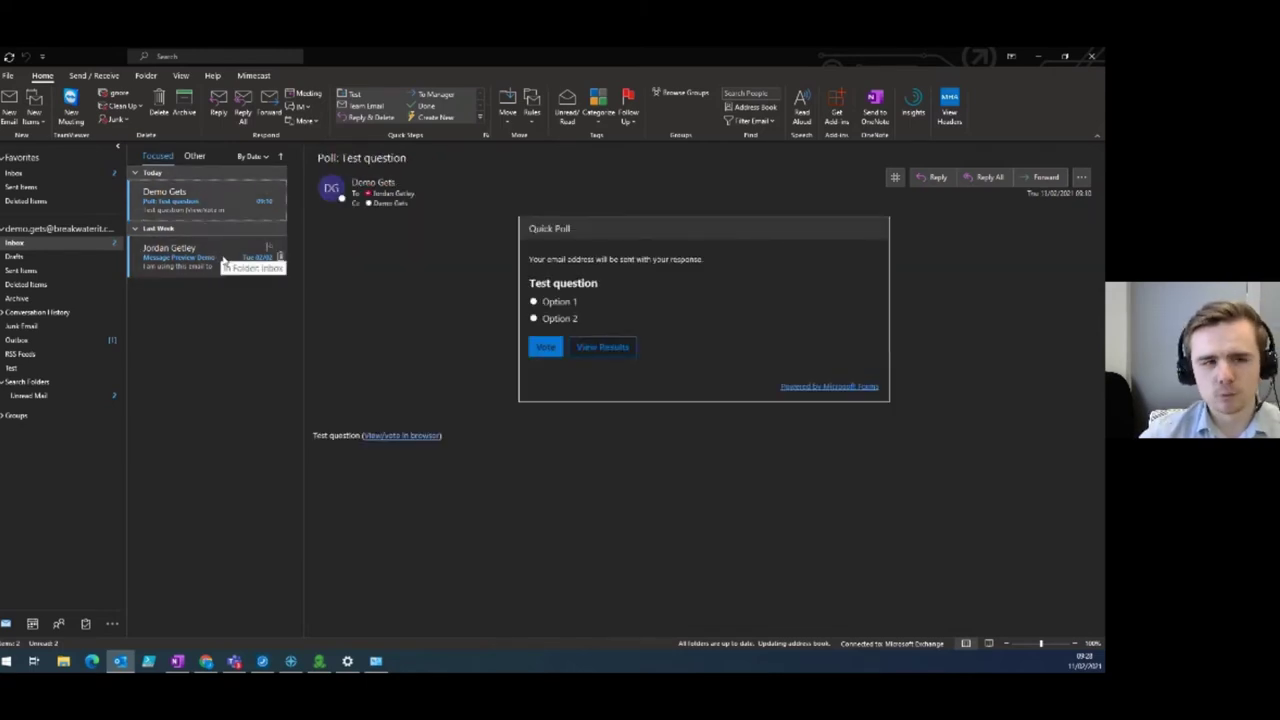
{"action": "right_click", "coordinate": [155, 201]}
{"action": "key", "text": "Escape"}
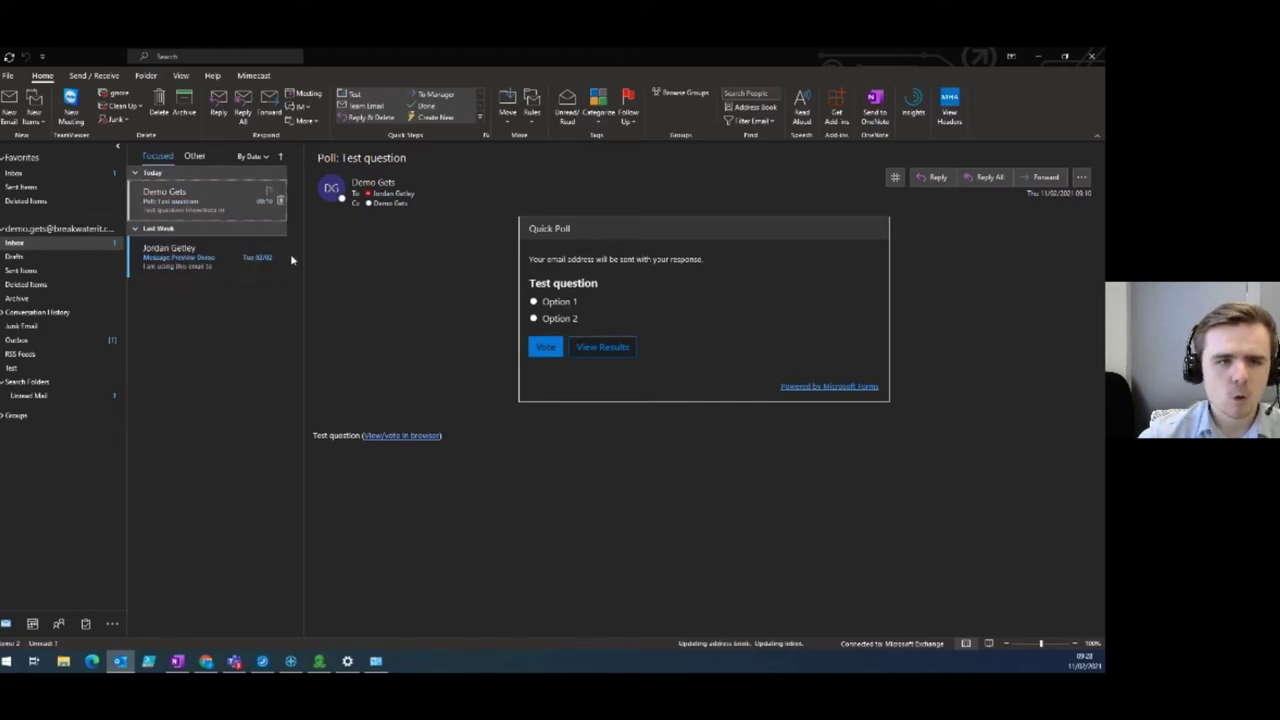
{"action": "left_click", "coordinate": [215, 262]}
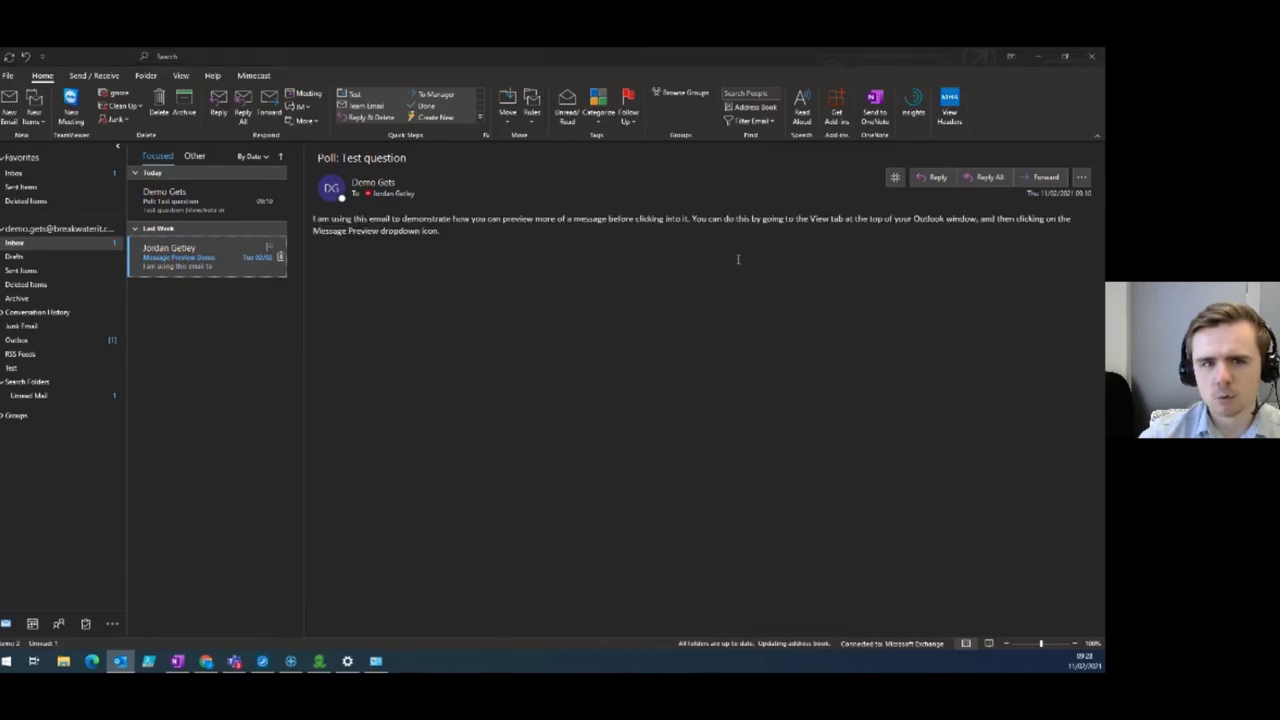
{"action": "key", "text": "Return"}
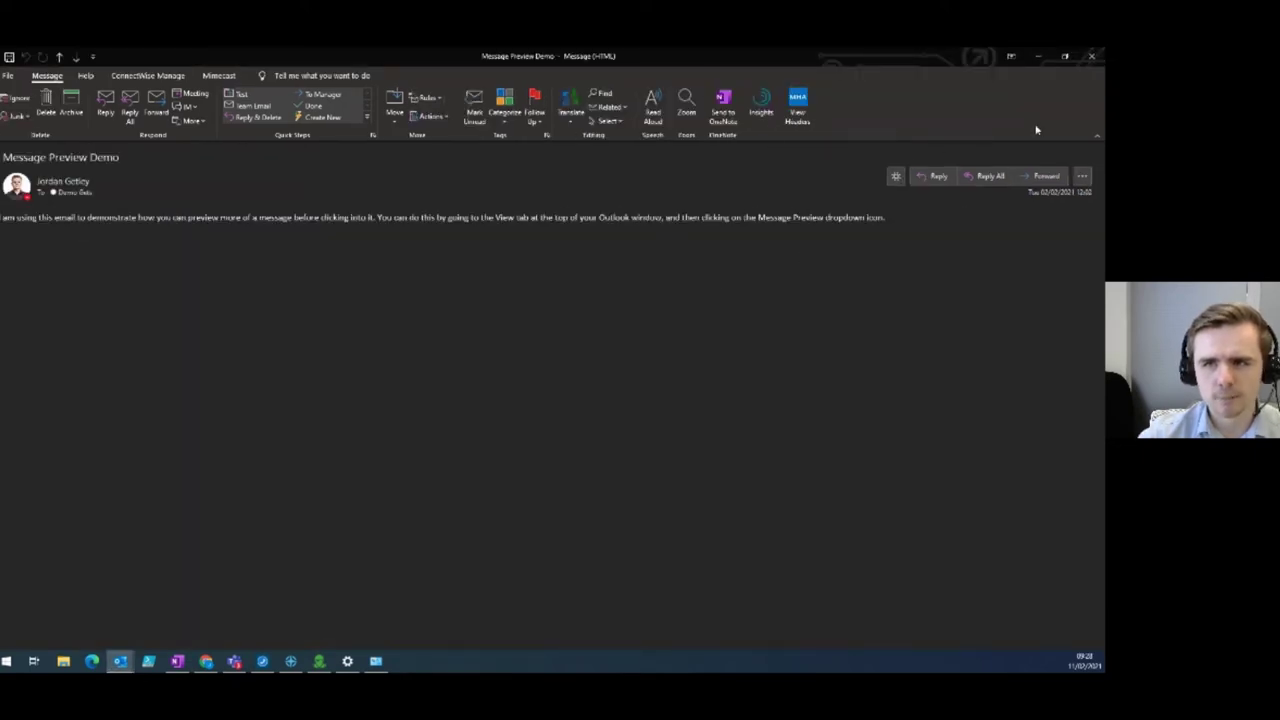
{"action": "left_click", "coordinate": [1092, 58]}
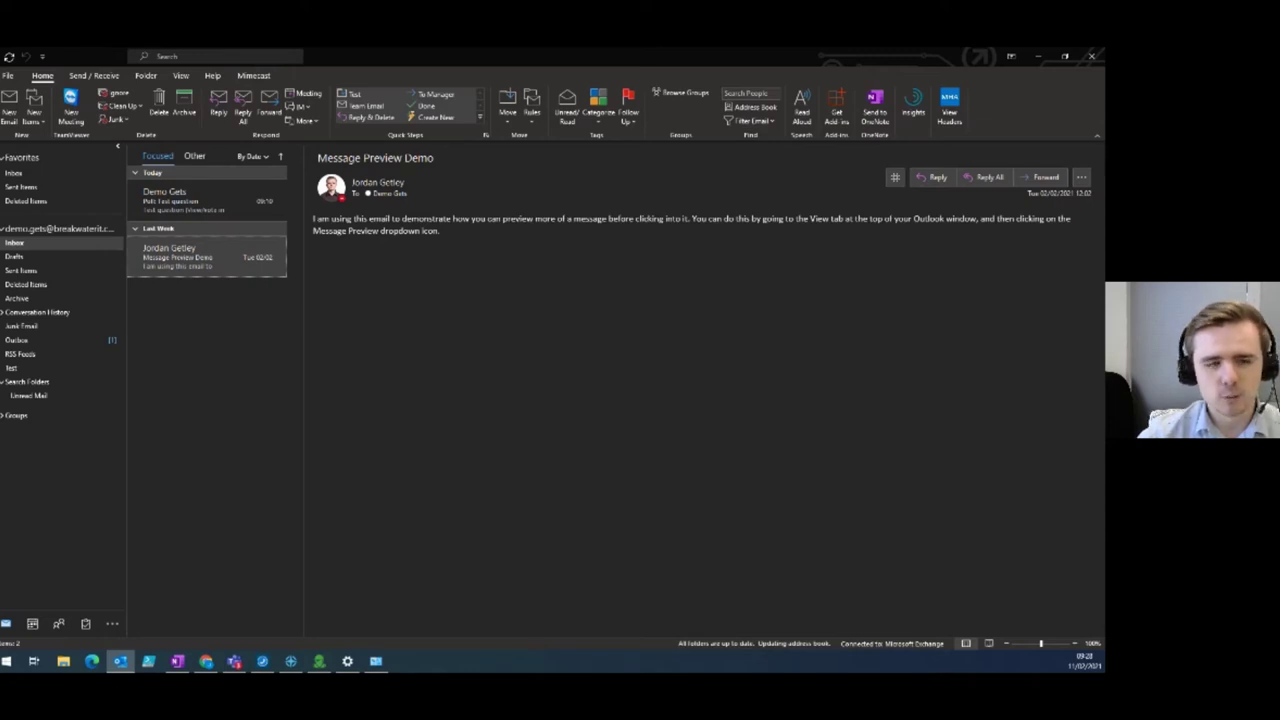
{"action": "left_click", "coordinate": [204, 174]}
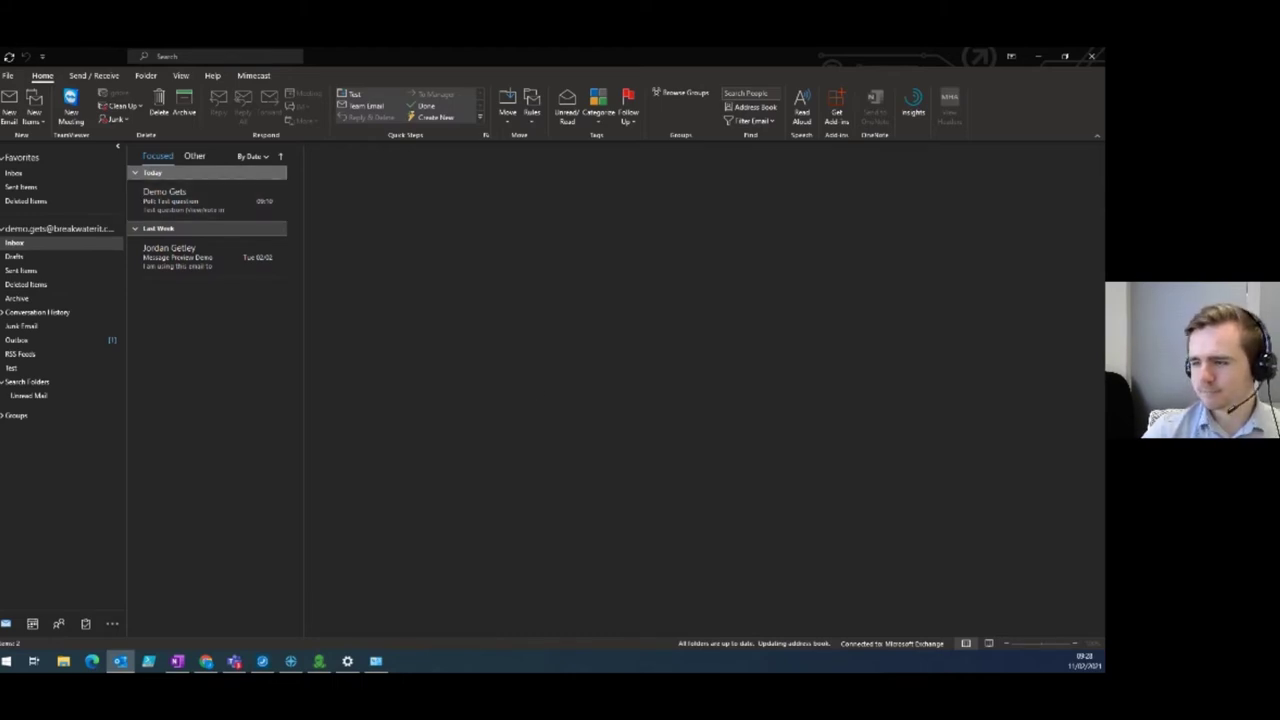
{"action": "left_click", "coordinate": [234, 661]}
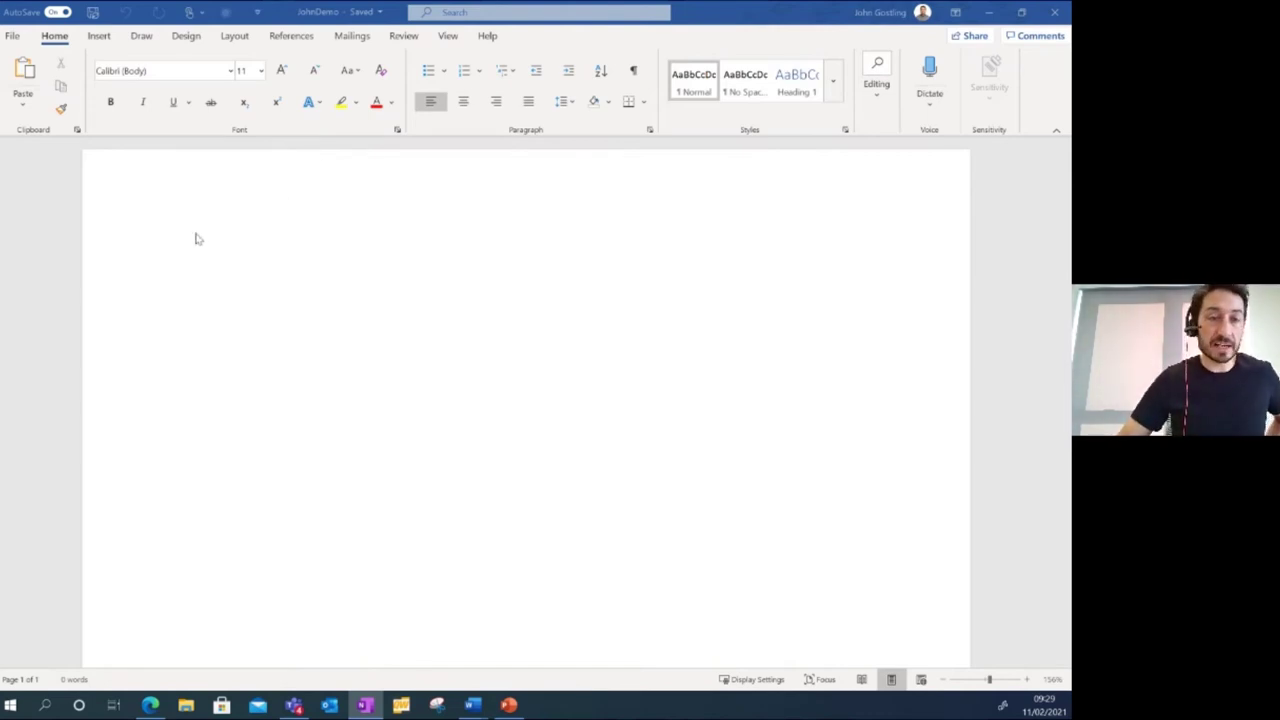
Dictate a 35-word welcome paragraph introducing dictation, then type =rand() on a new line.
{"action": "left_click", "coordinate": [160, 250]}
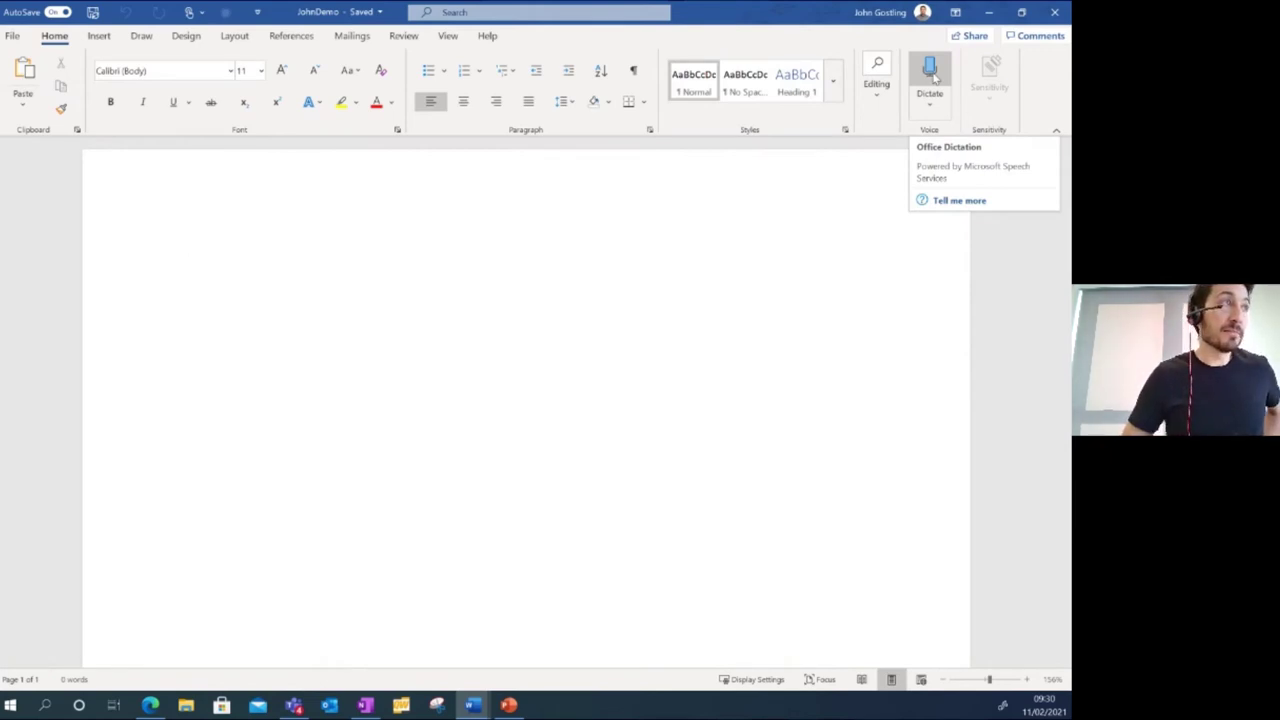
{"action": "left_click", "coordinate": [933, 79]}
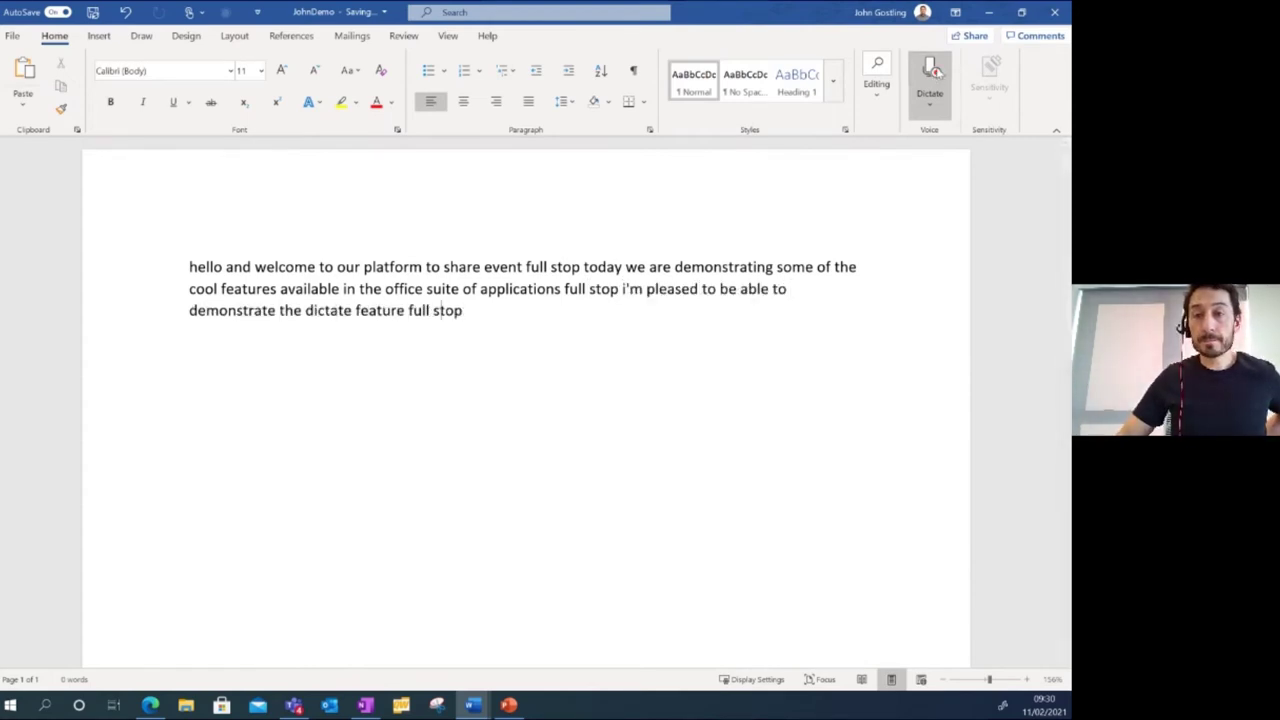
{"action": "left_click", "coordinate": [930, 75]}
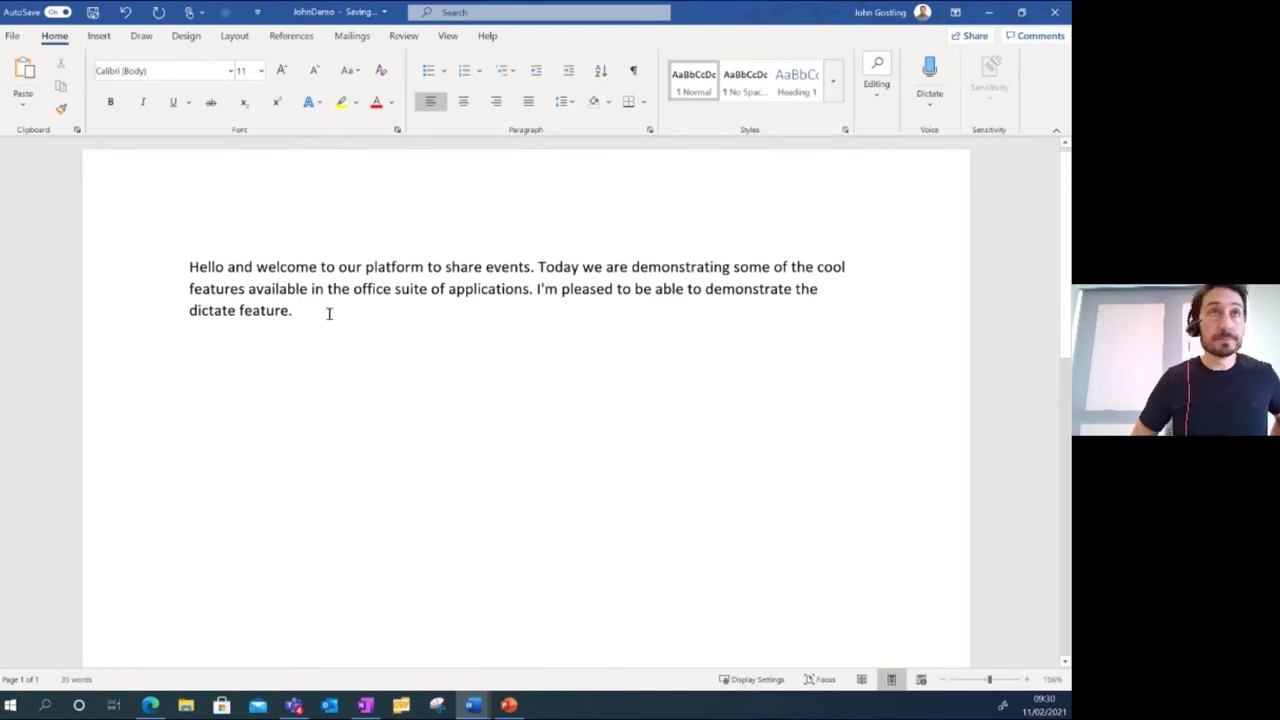
{"action": "key", "text": "Return"}
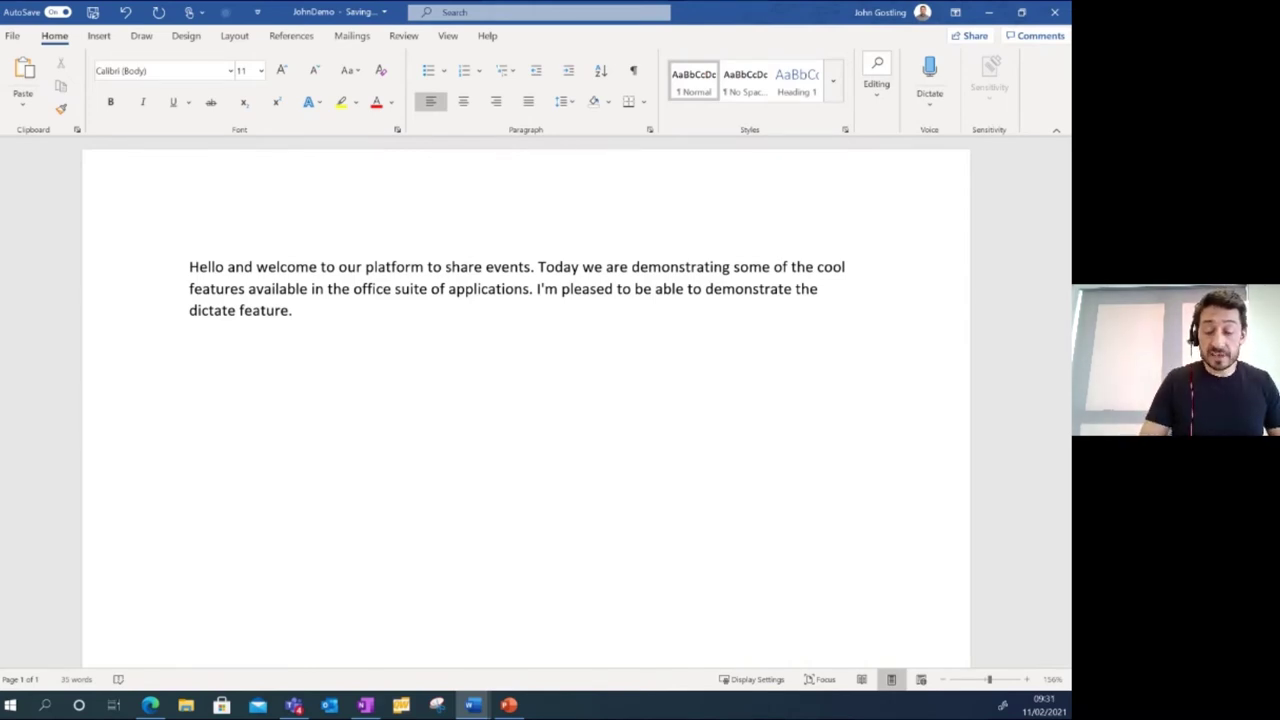
{"action": "type", "text": "=rand("}
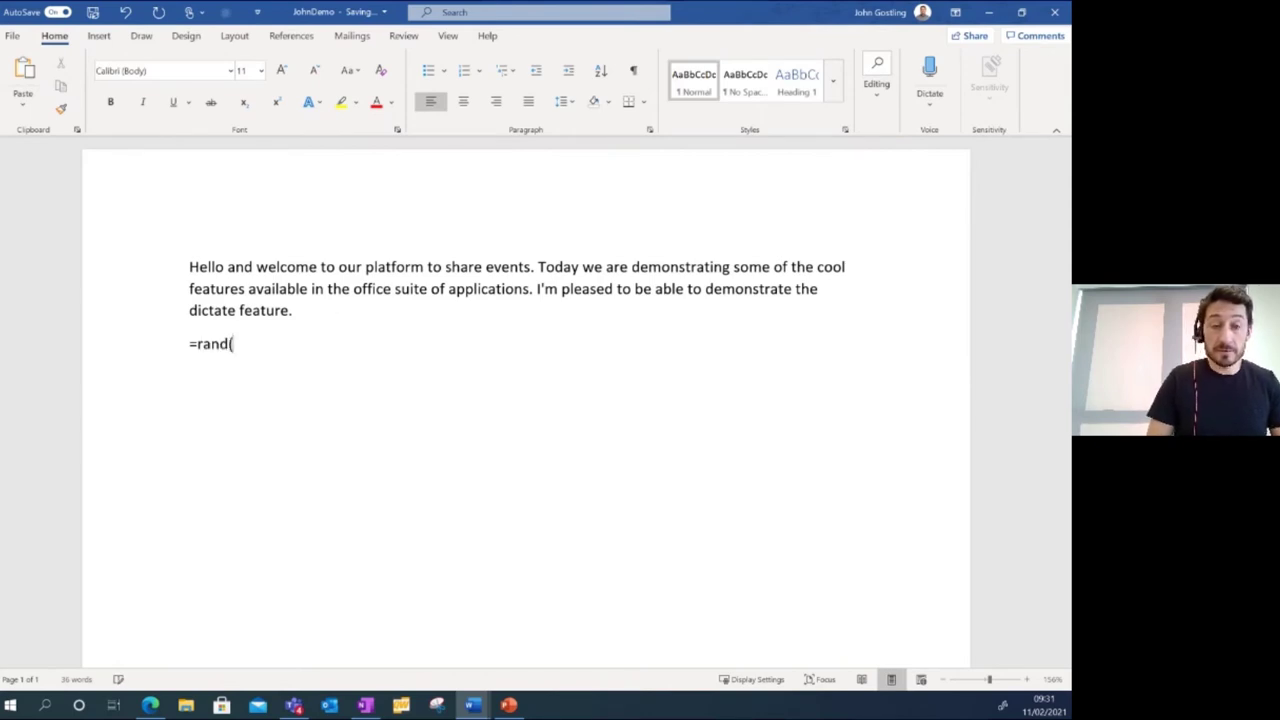
{"action": "type", "text": ")"}
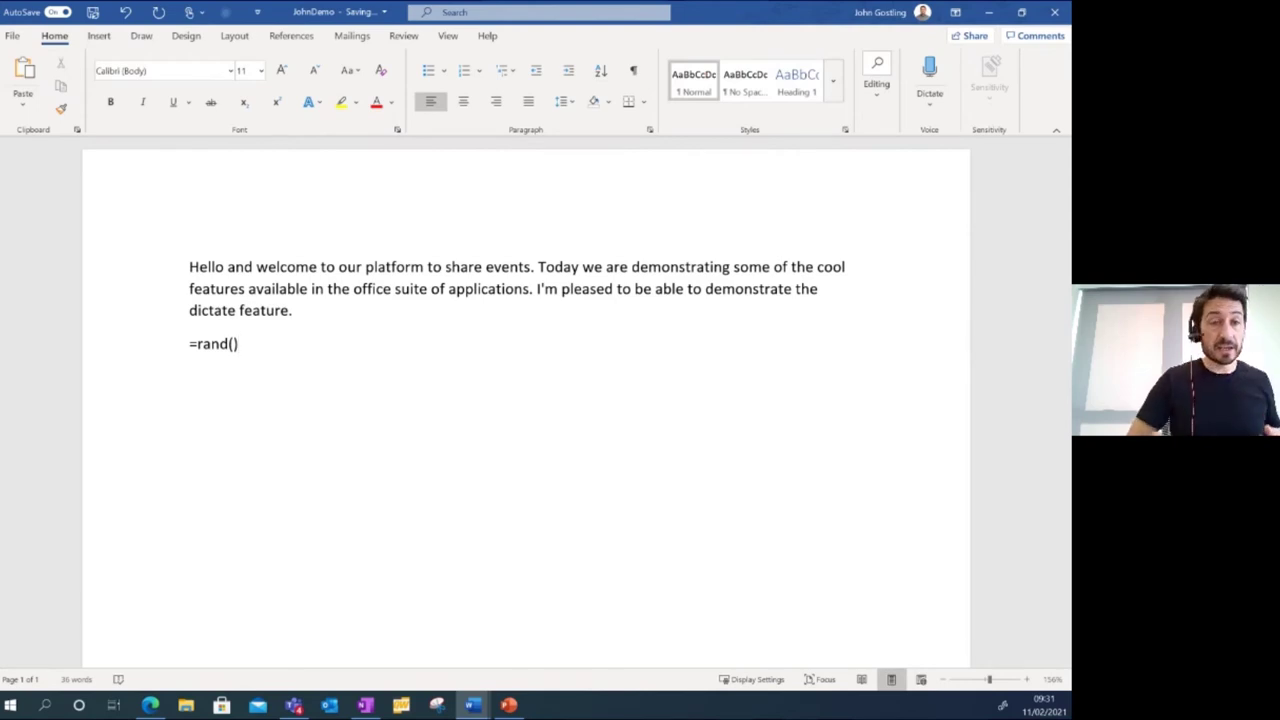
Expand the typed =rand() line into five paragraphs of sample text.
{"action": "key", "text": "Return"}
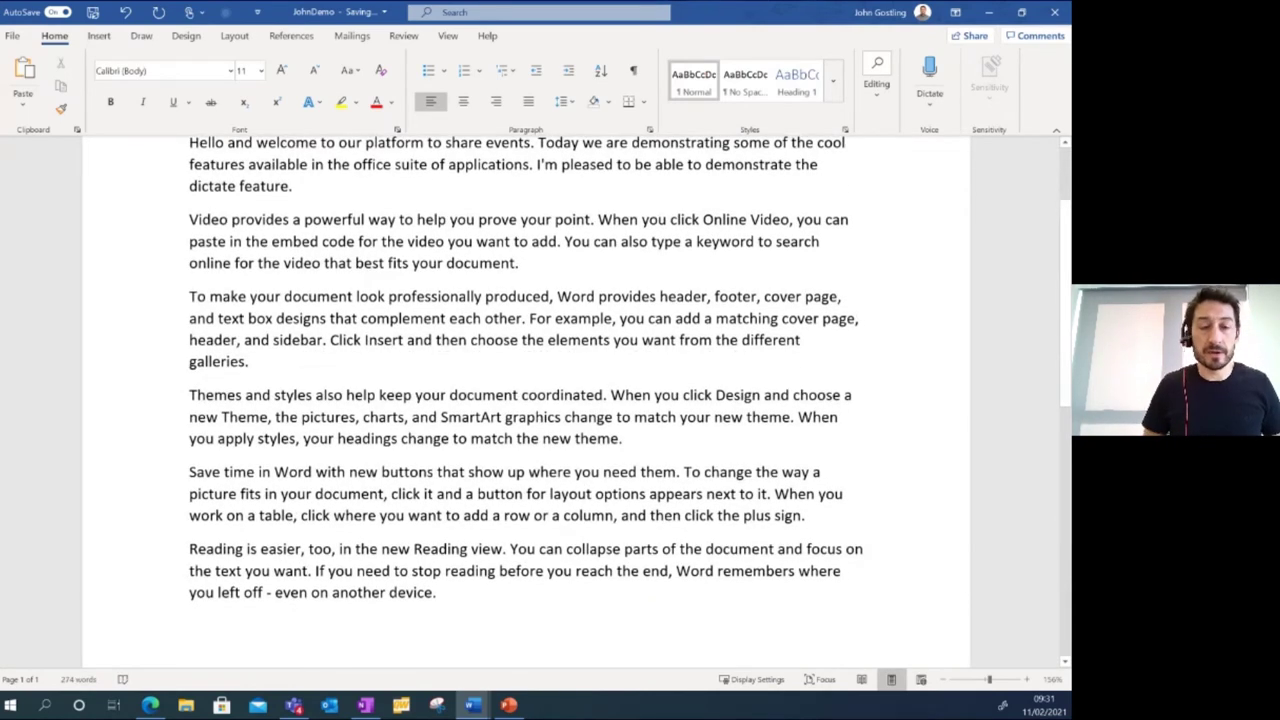
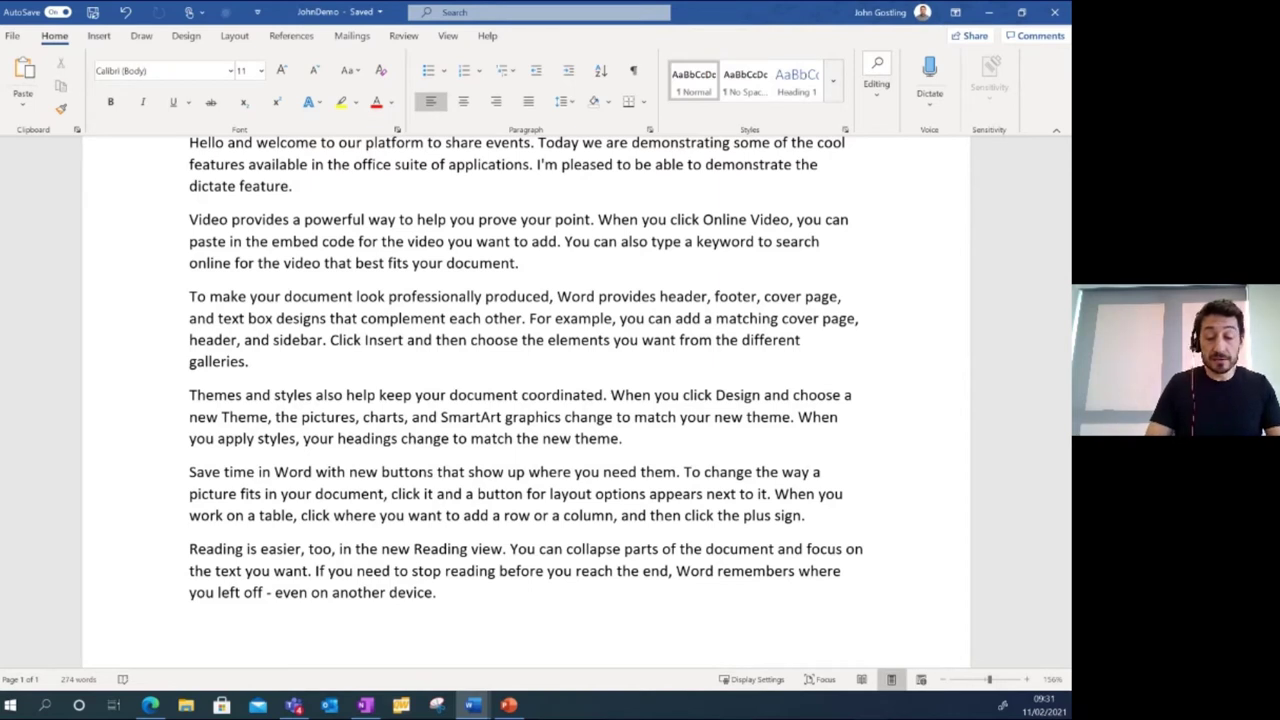
Generate sample text with =rand.old() and then =lorem(3,3) on new lines.
{"action": "type", "text": "=ra"}
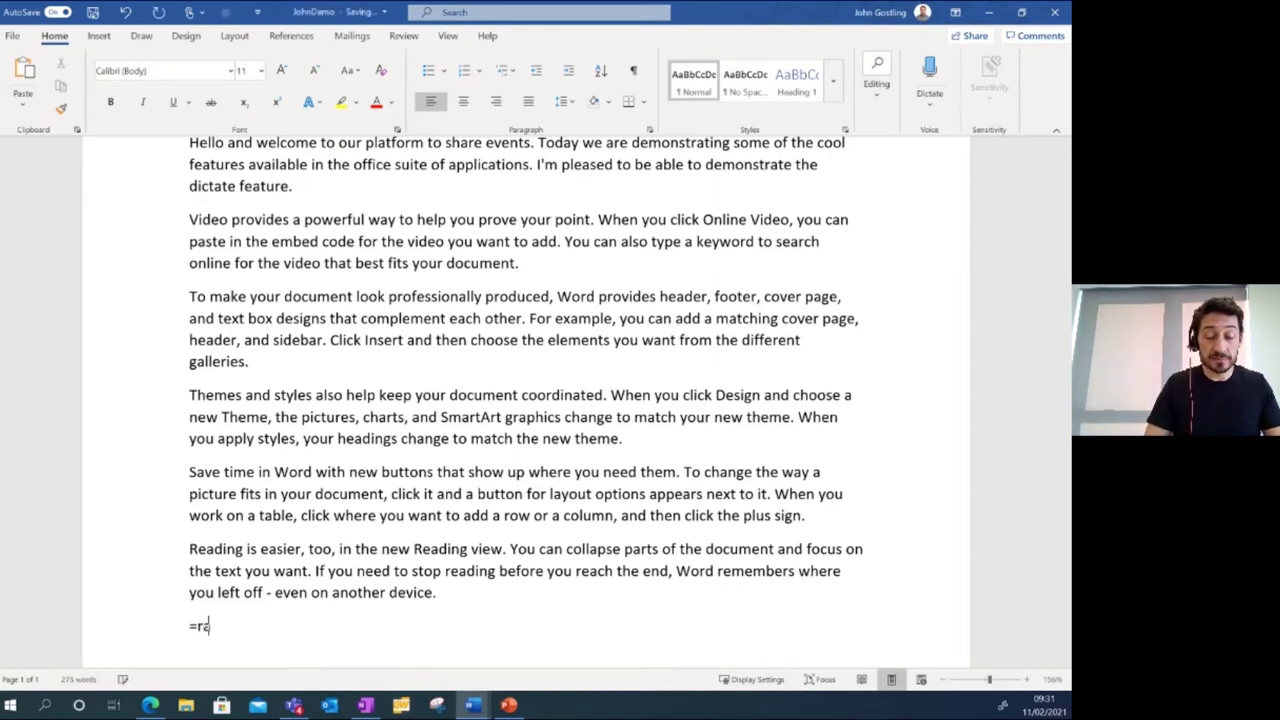
{"action": "type", "text": "nd.o"}
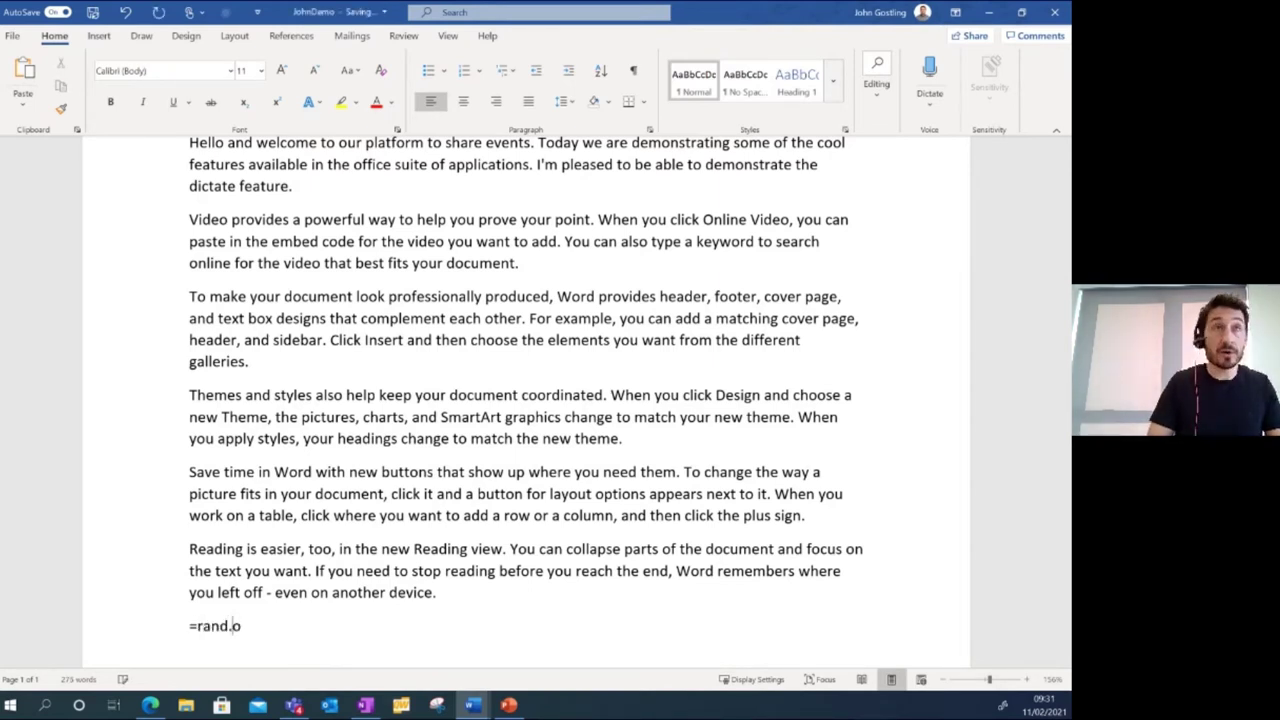
{"action": "type", "text": "ld()"}
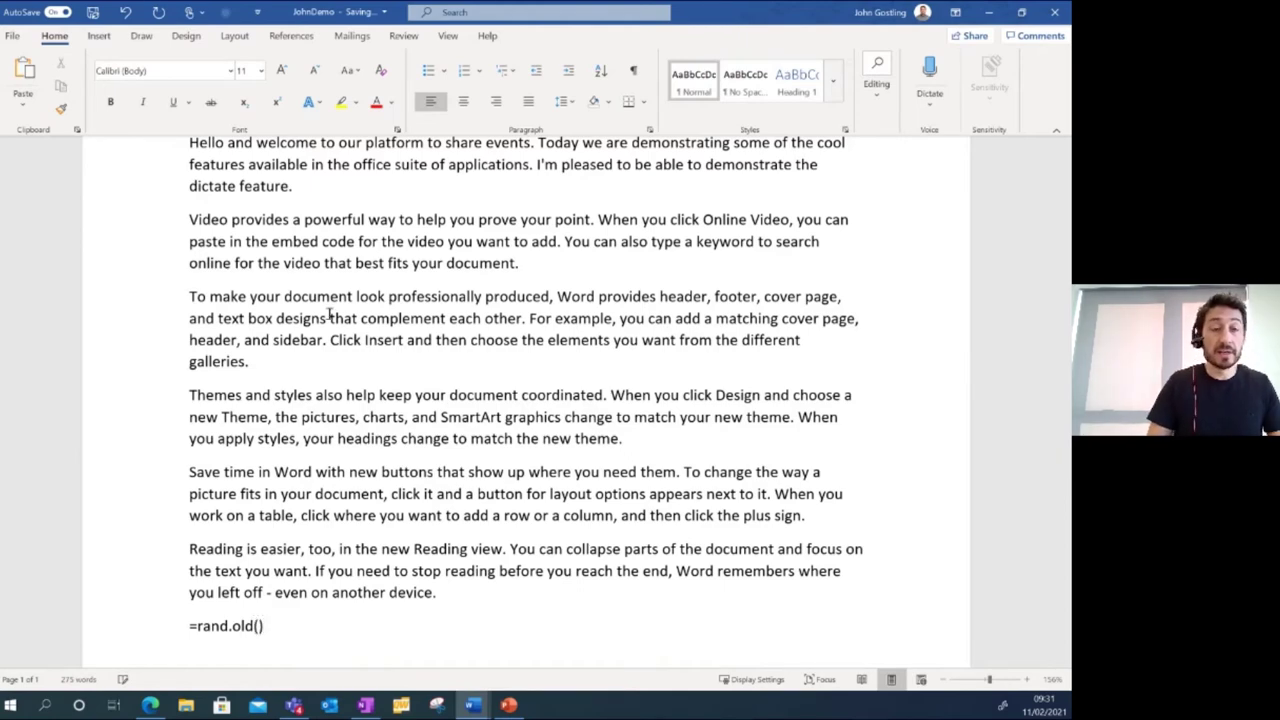
{"action": "key", "text": "Return"}
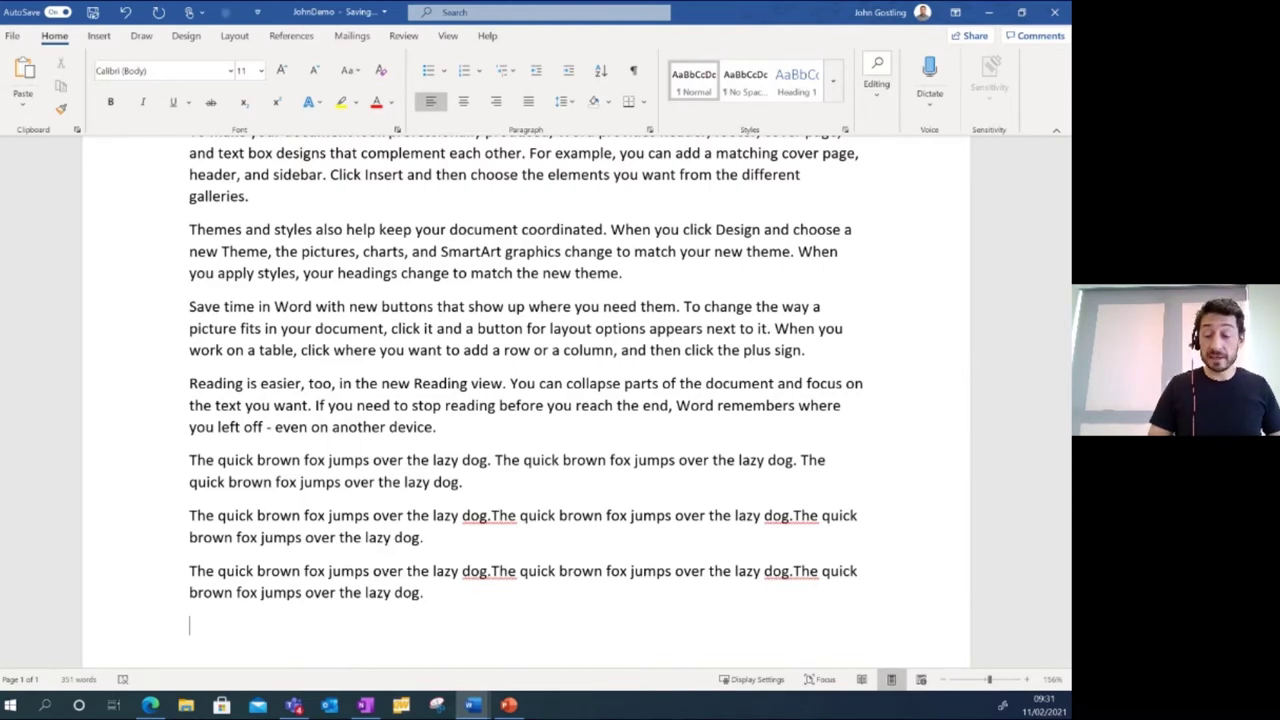
{"action": "type", "text": "="}
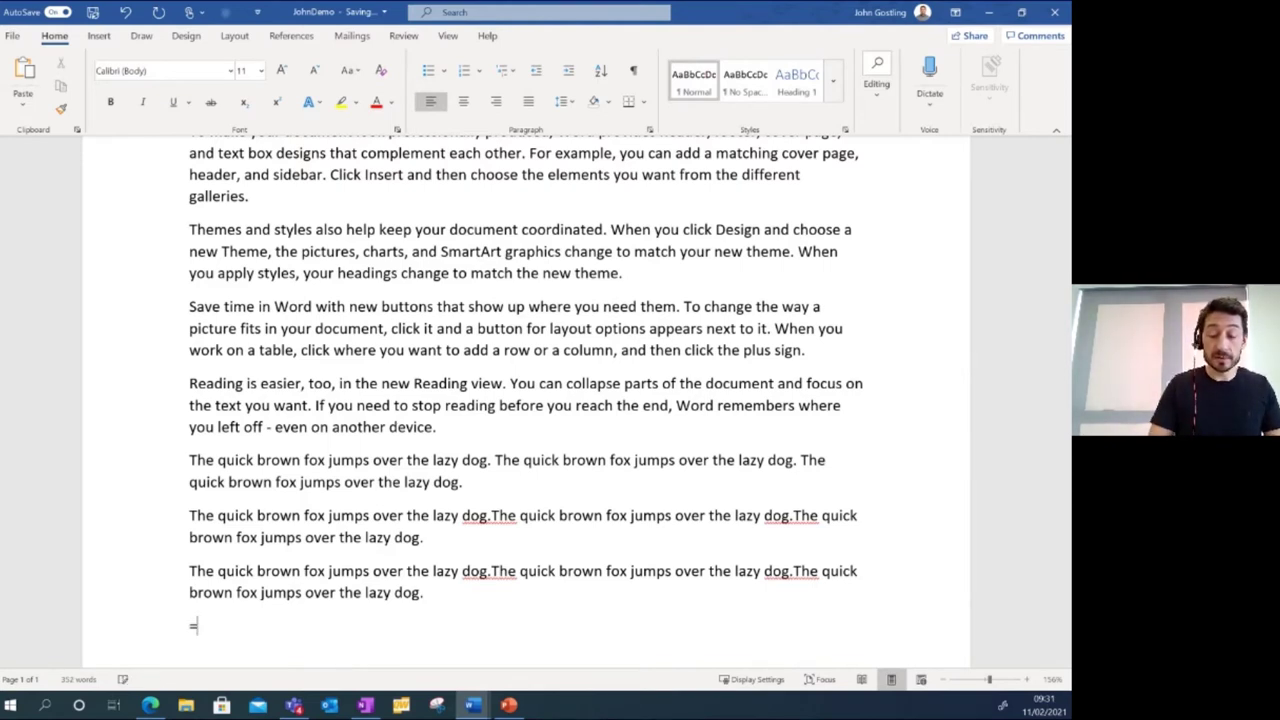
{"action": "type", "text": "lorem"}
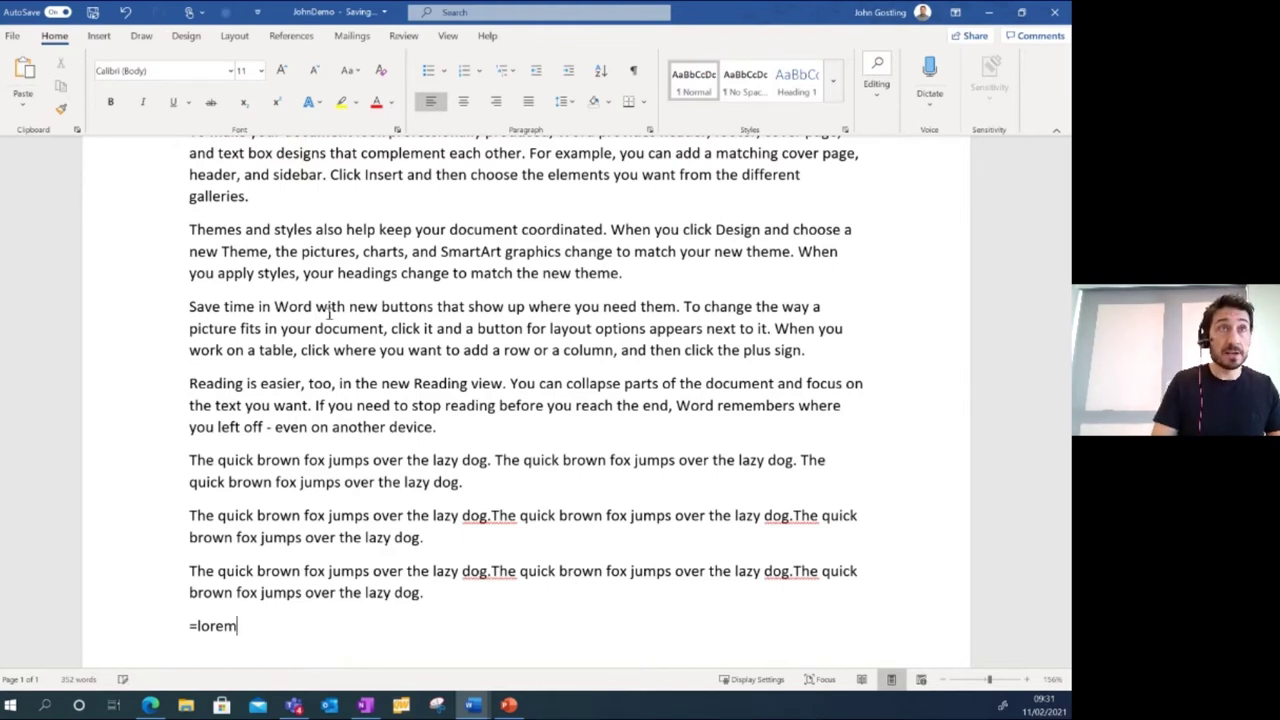
{"action": "type", "text": "("}
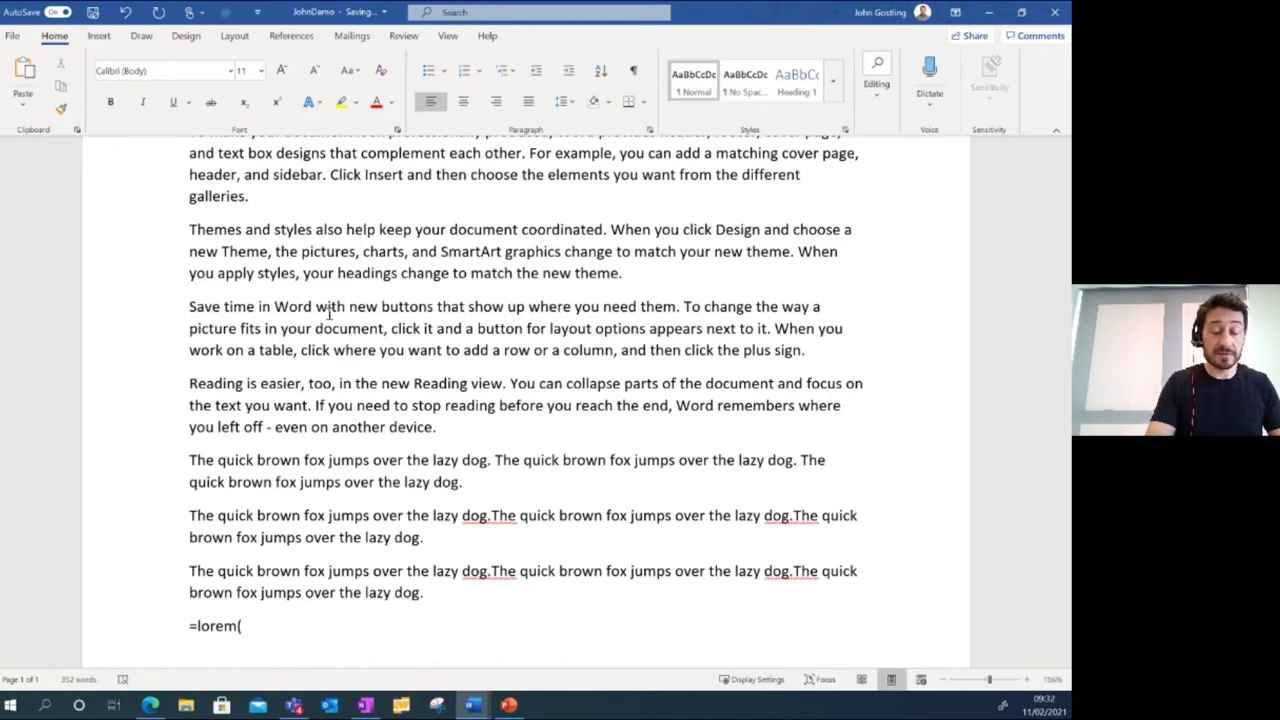
{"action": "type", "text": "3"}
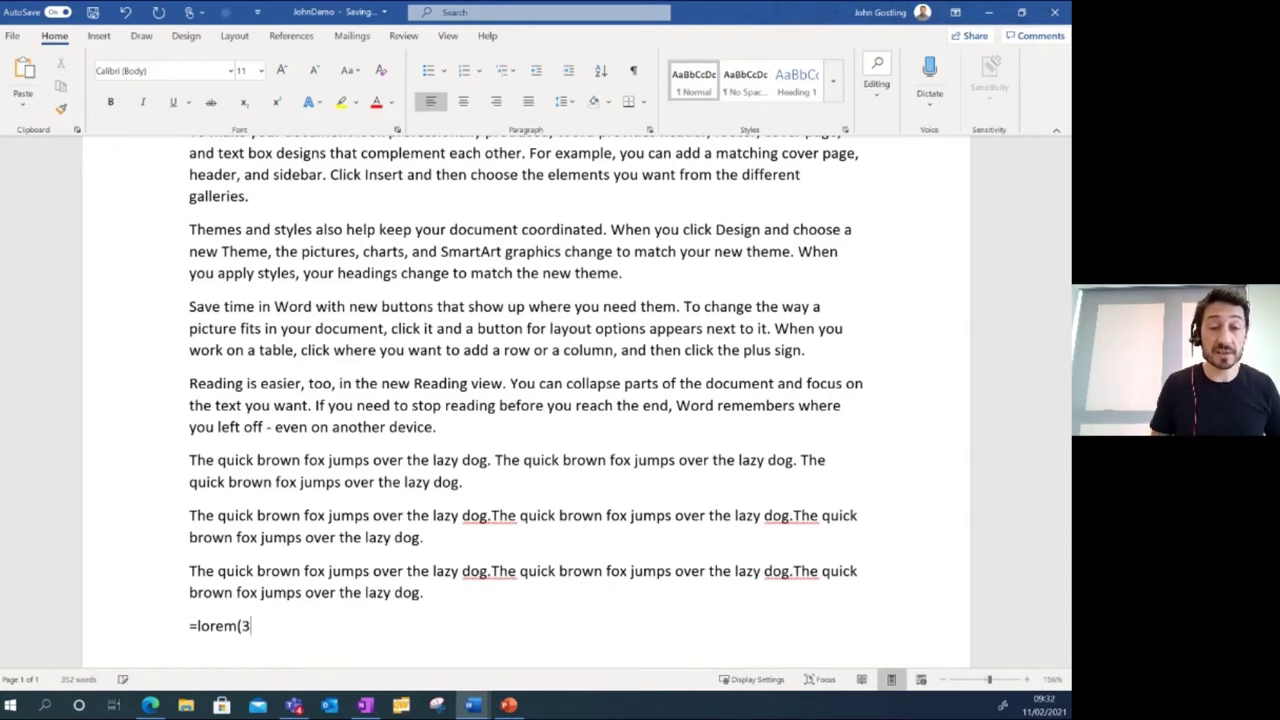
{"action": "type", "text": ",3"}
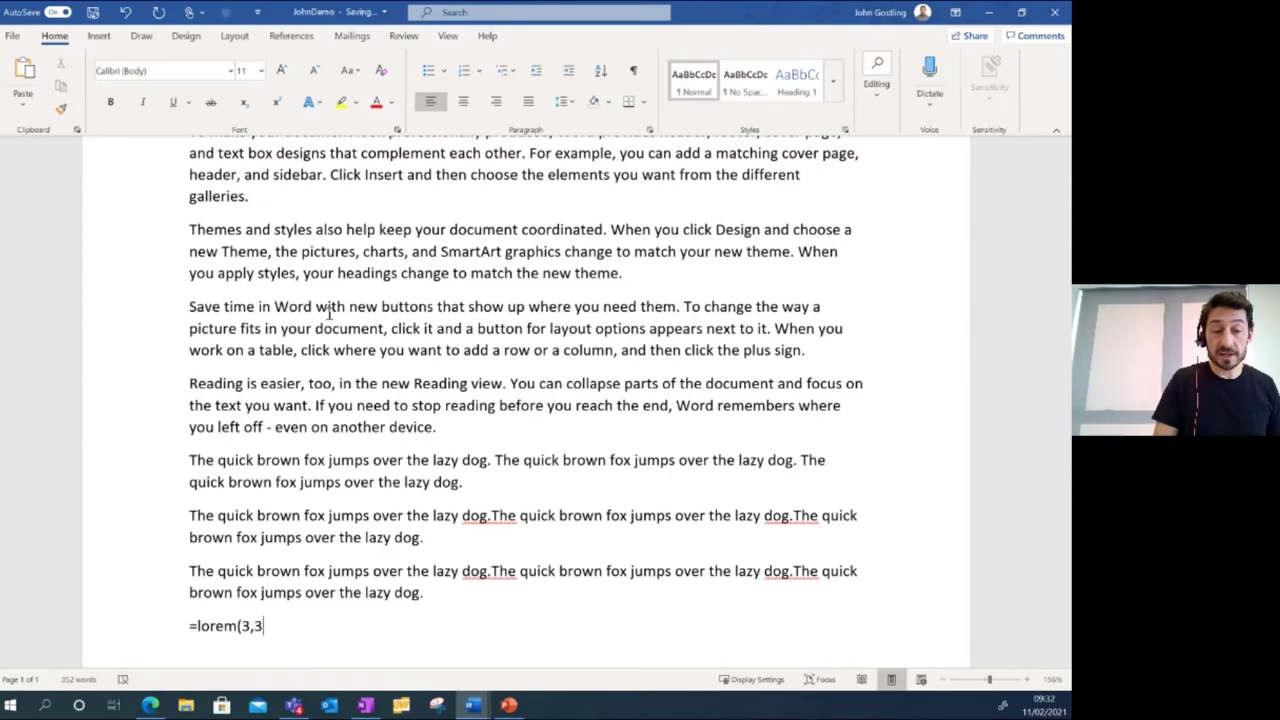
{"action": "type", "text": ")"}
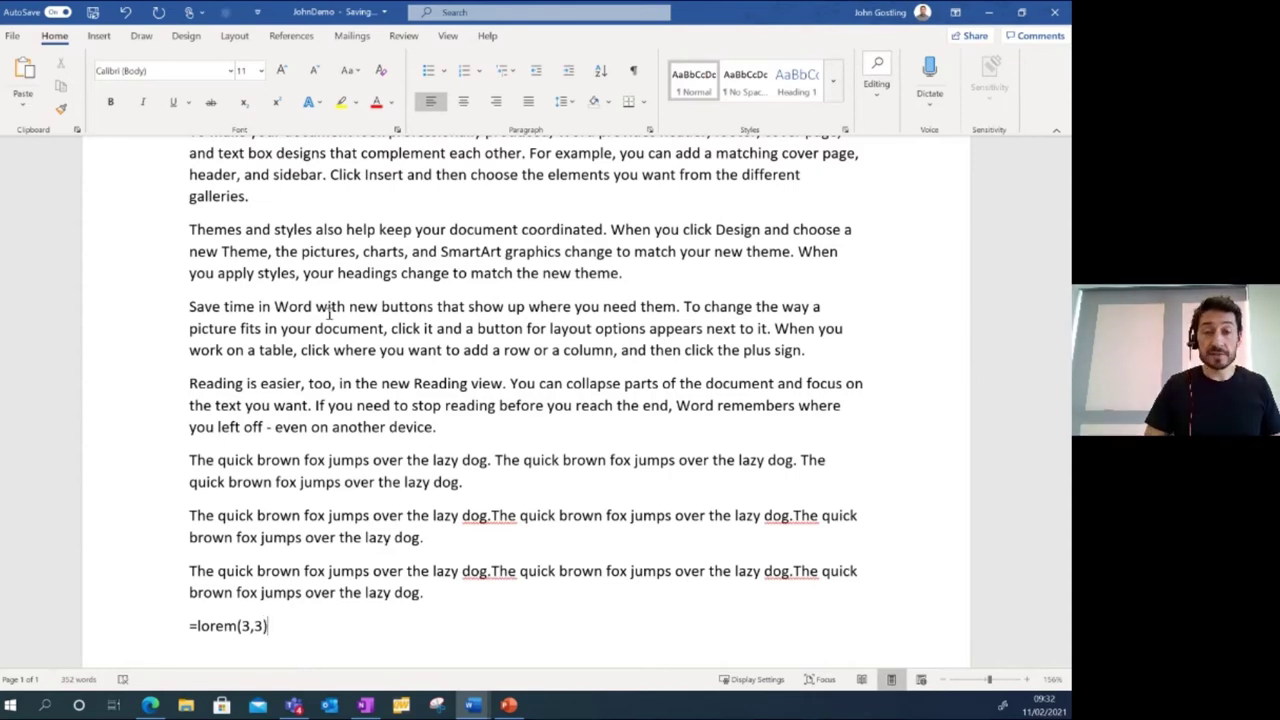
{"action": "key", "text": "Return"}
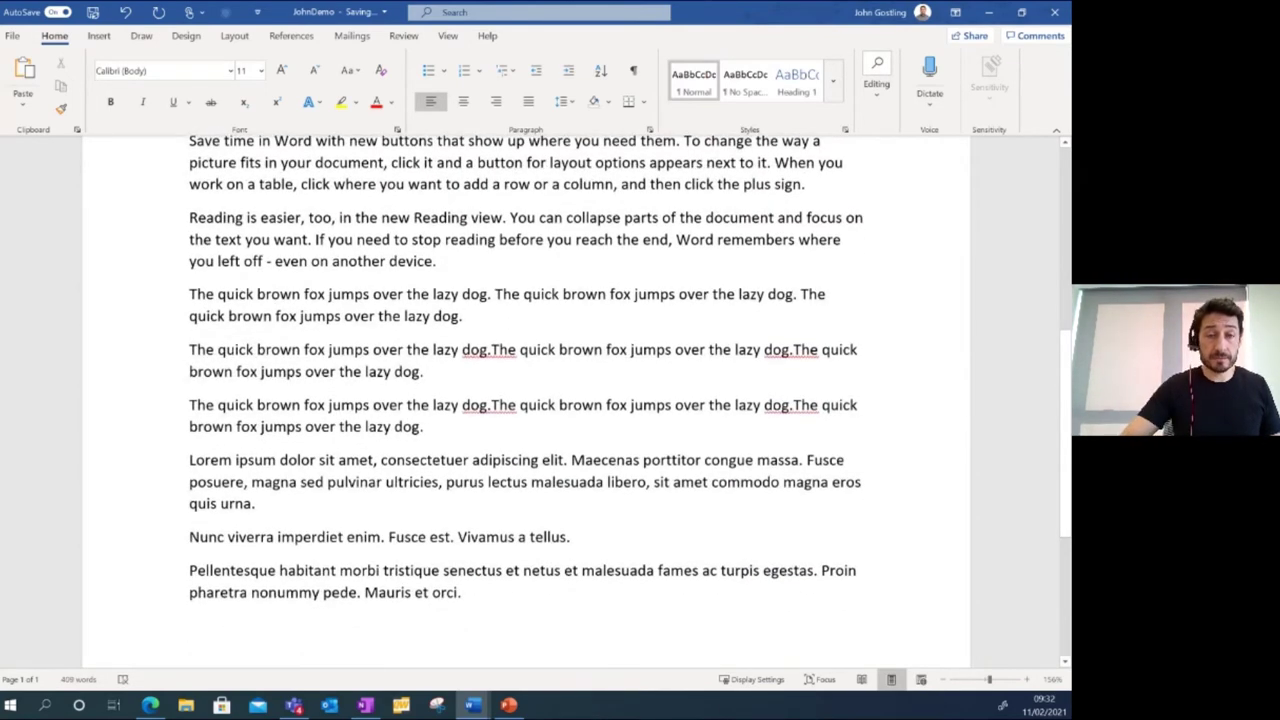
Practise drag-selecting Lorem text and double-click-selecting the word 'brown'.
{"action": "left_click_drag", "start_coordinate": [194, 460], "coordinate": [510, 594]}
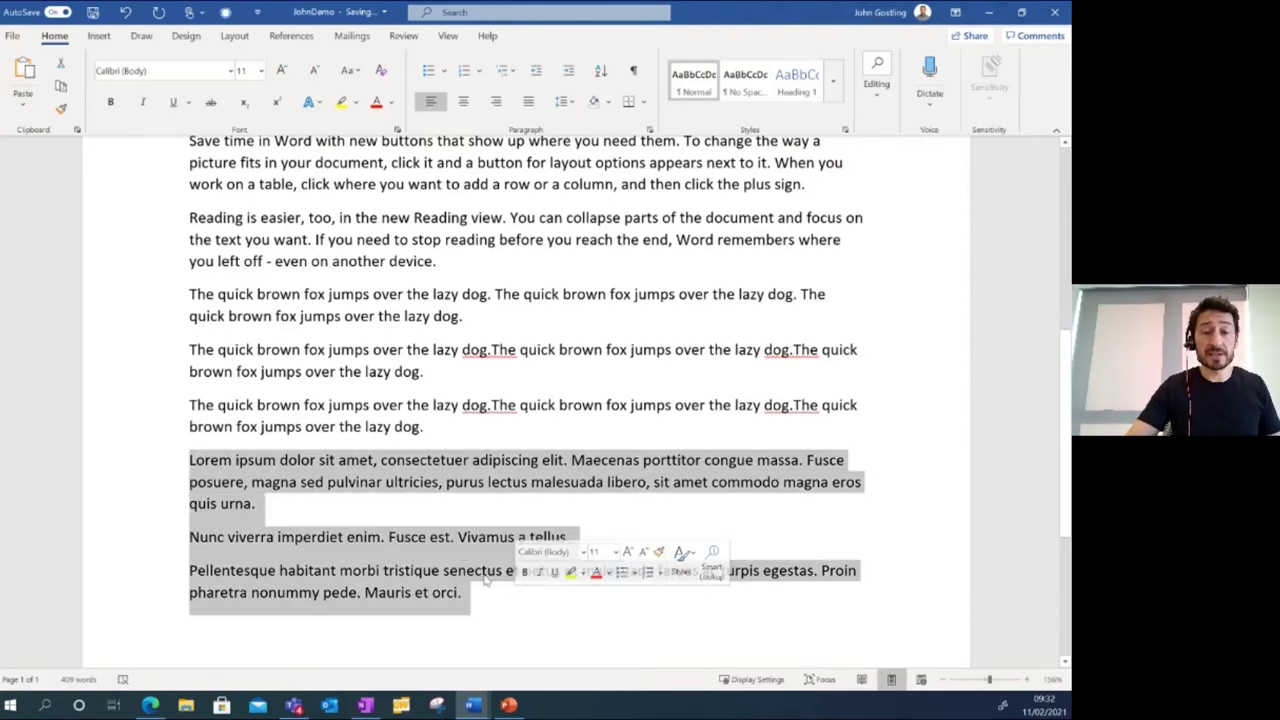
{"action": "left_click", "coordinate": [233, 460]}
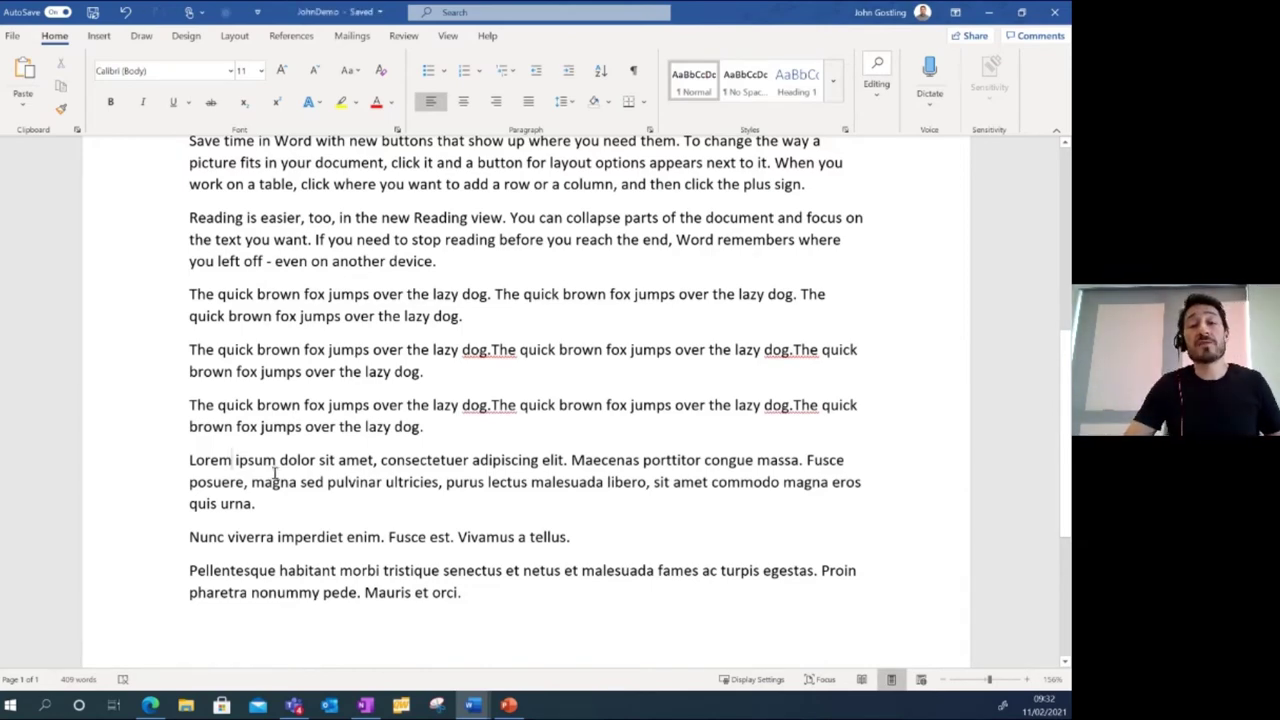
{"action": "scroll", "coordinate": [364, 420], "scroll_direction": "up", "scroll_amount": 1}
{"action": "scroll", "coordinate": [364, 420], "scroll_direction": "up", "scroll_amount": 3}
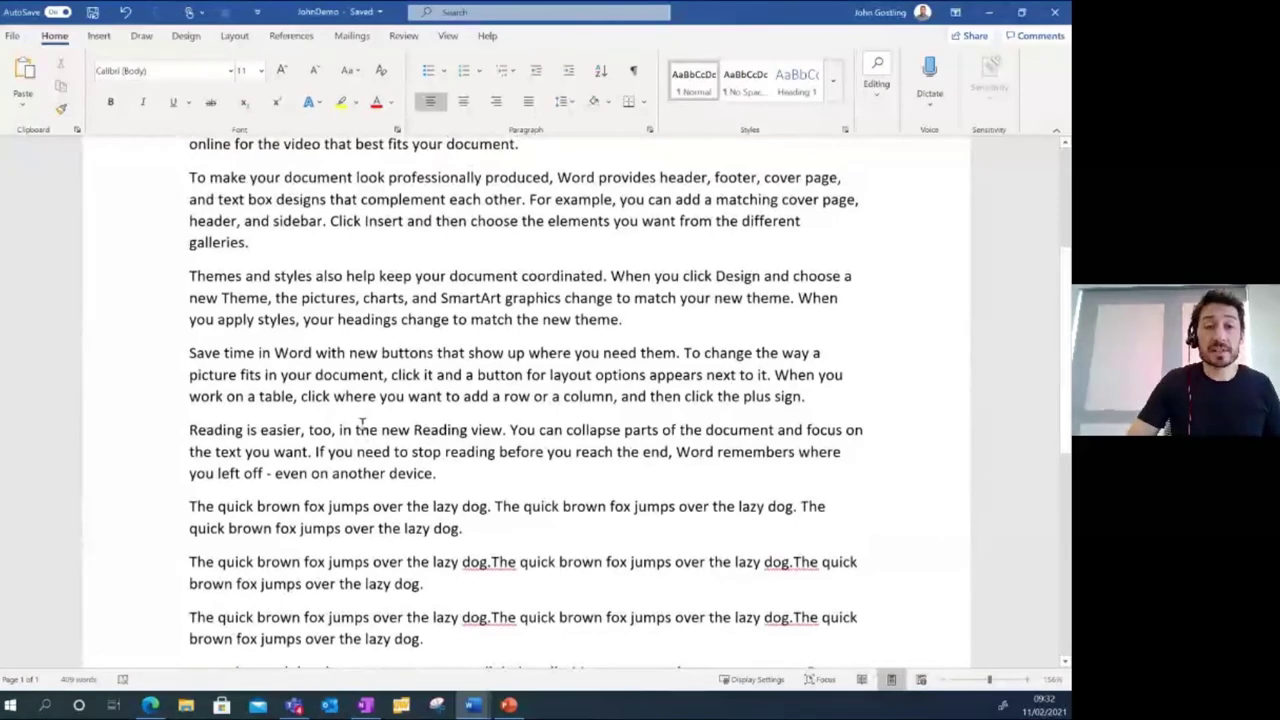
{"action": "scroll", "coordinate": [364, 420], "scroll_direction": "down", "scroll_amount": 3}
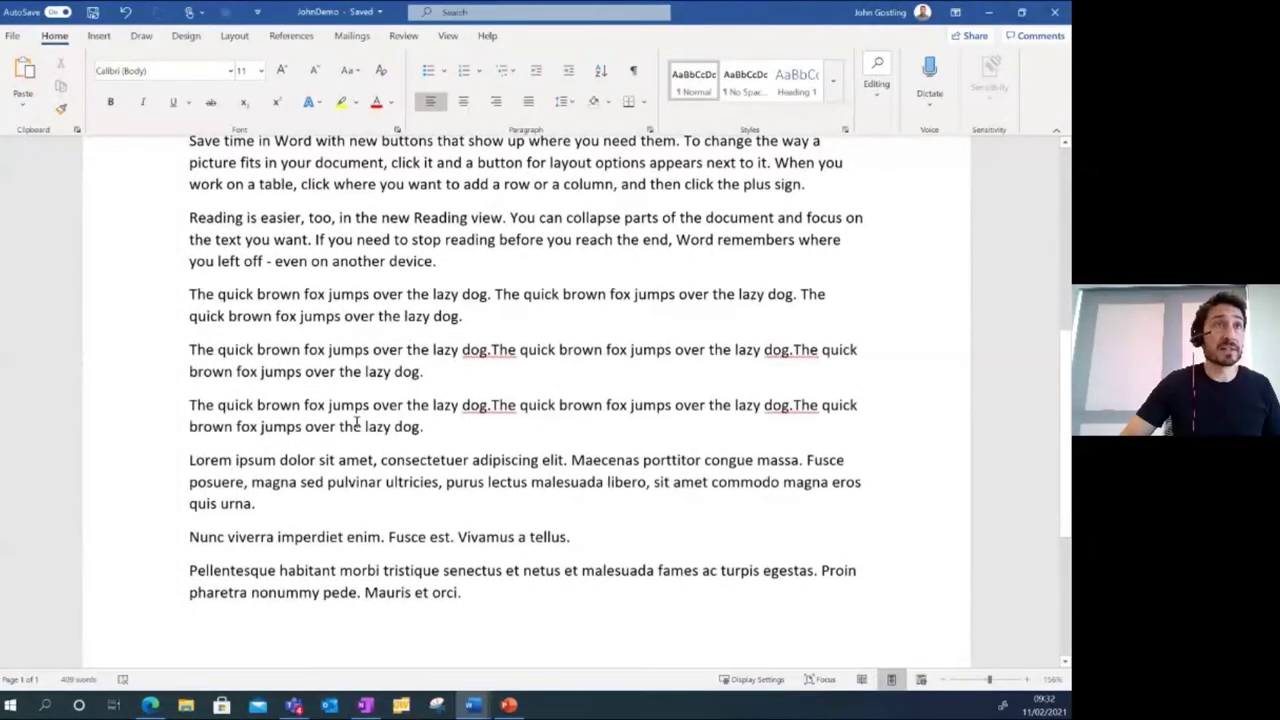
{"action": "double_click", "coordinate": [277, 405]}
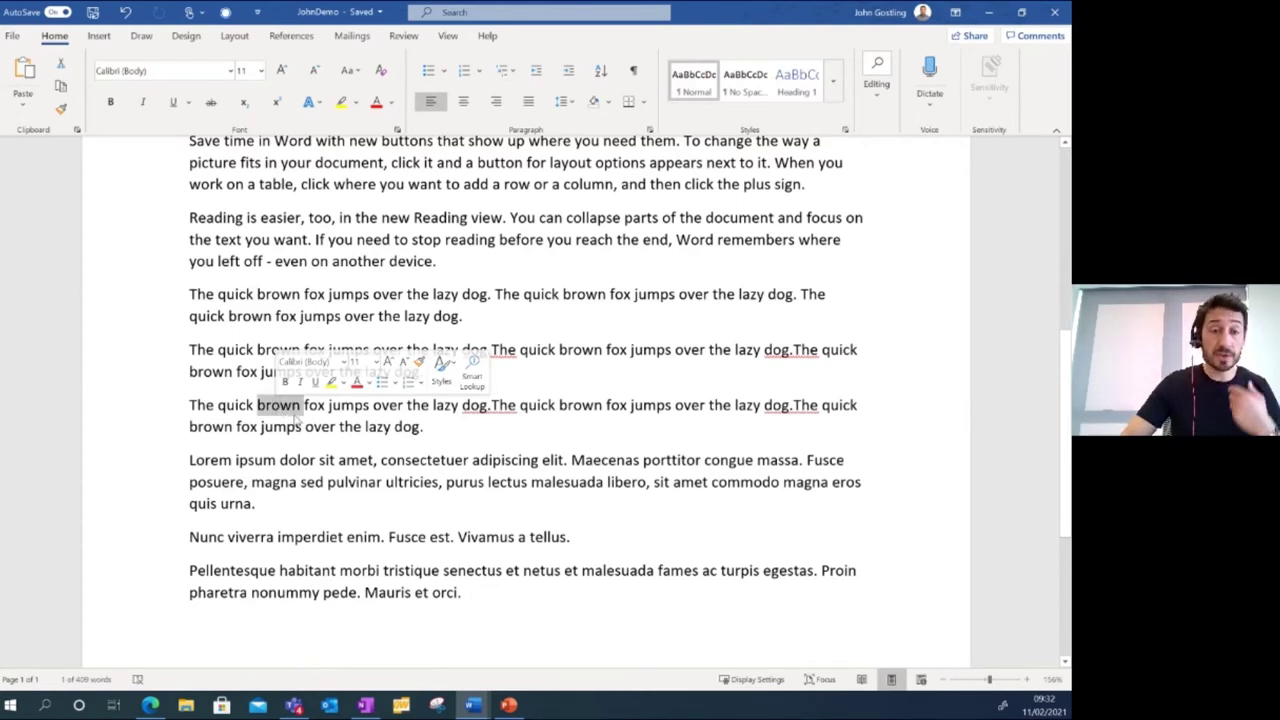
{"action": "left_click", "coordinate": [306, 427]}
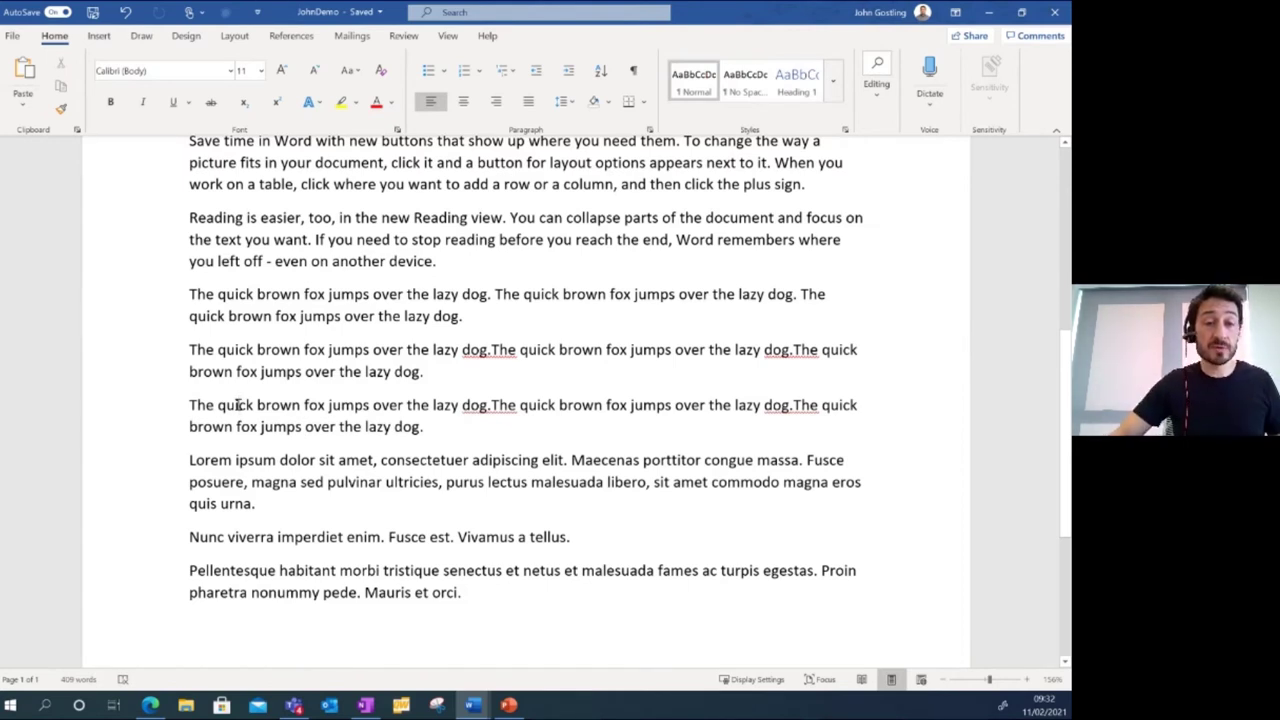
Select the whole third quick brown fox paragraph by triple-clicking it.
{"action": "left_click", "coordinate": [247, 405]}
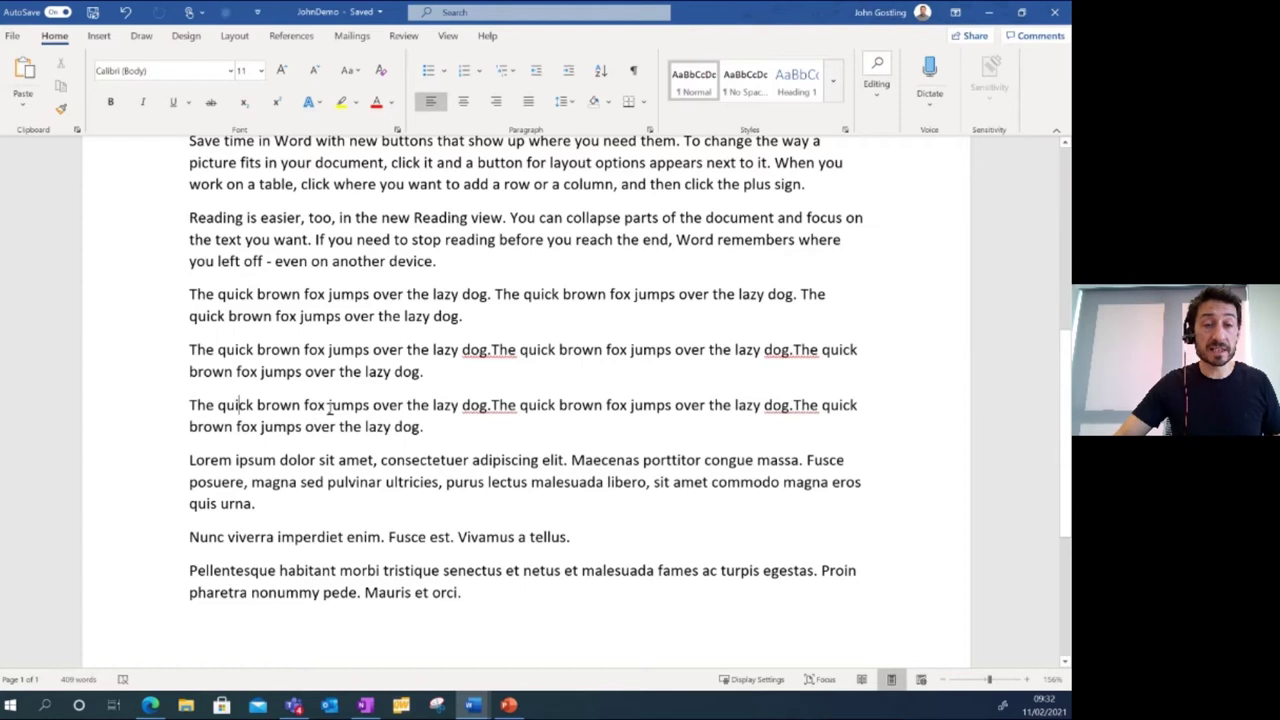
{"action": "triple_click", "coordinate": [333, 406]}
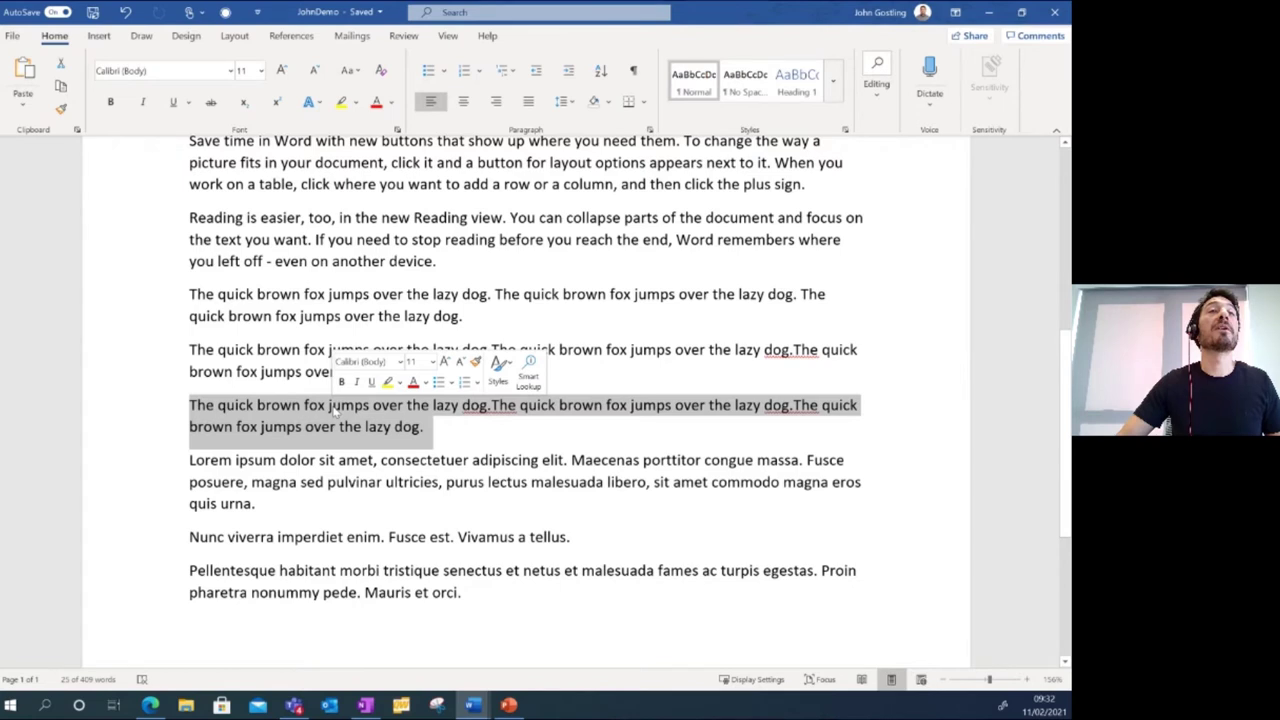
{"action": "left_click", "coordinate": [332, 405]}
{"action": "triple_click", "coordinate": [333, 406]}
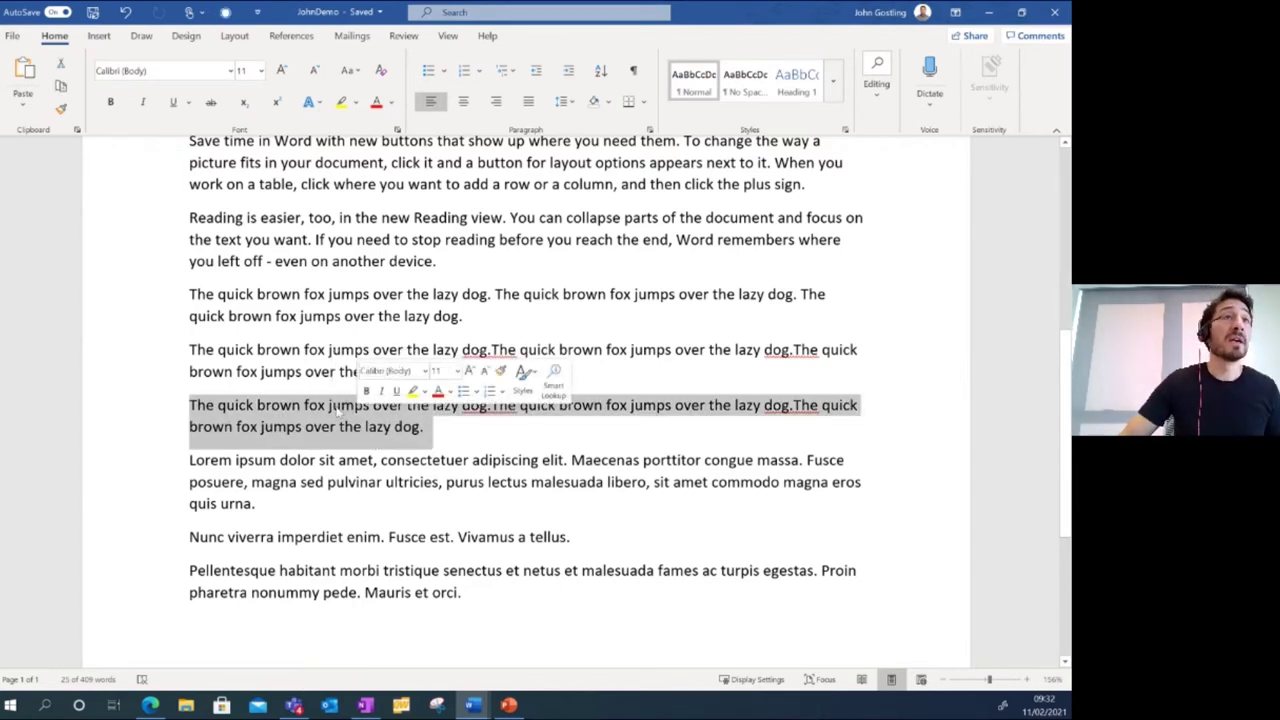
Select the first Lorem ipsum paragraph, then the whole Pellentesque paragraph.
{"action": "triple_click", "coordinate": [417, 462]}
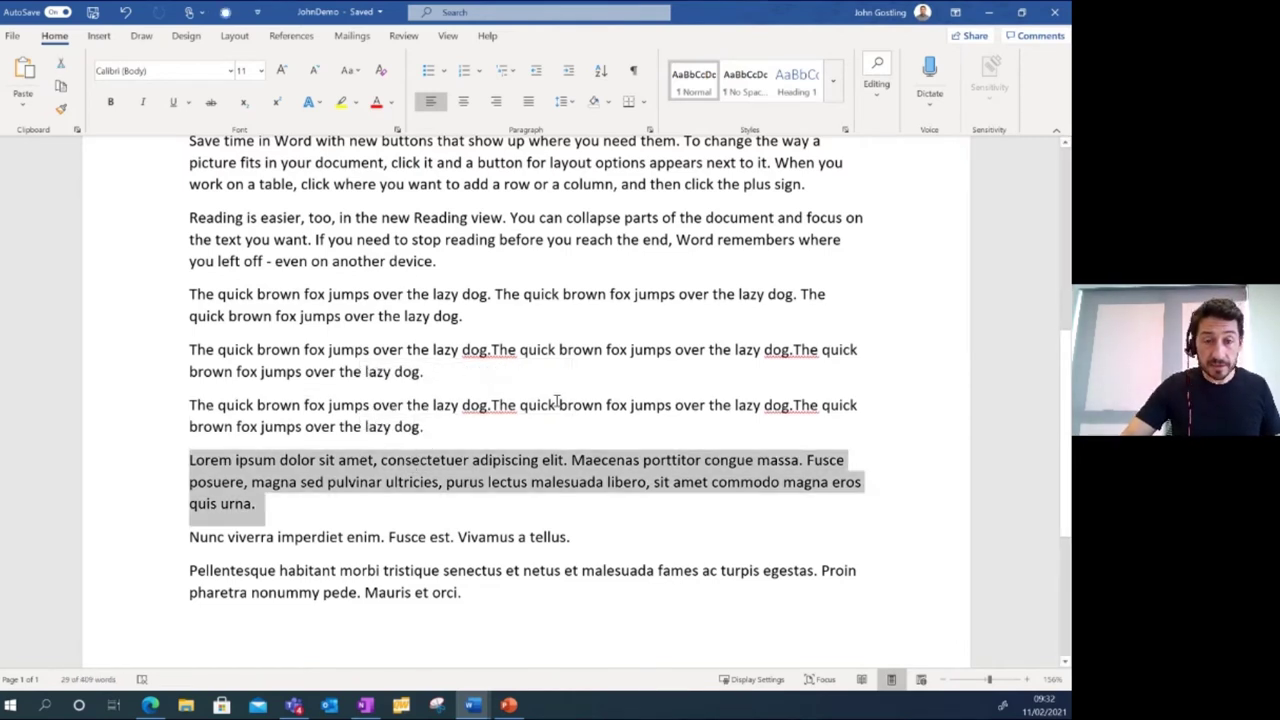
{"action": "left_click", "coordinate": [328, 538]}
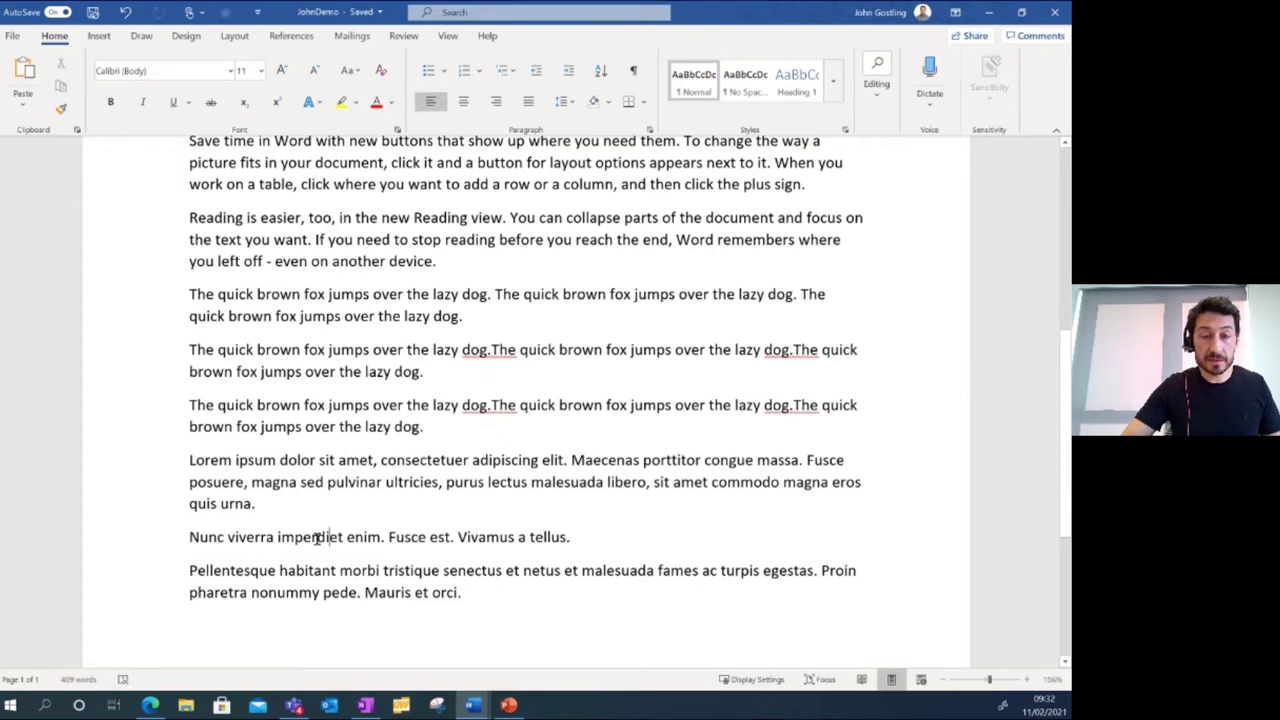
{"action": "left_click", "coordinate": [323, 536], "text": "ctrl"}
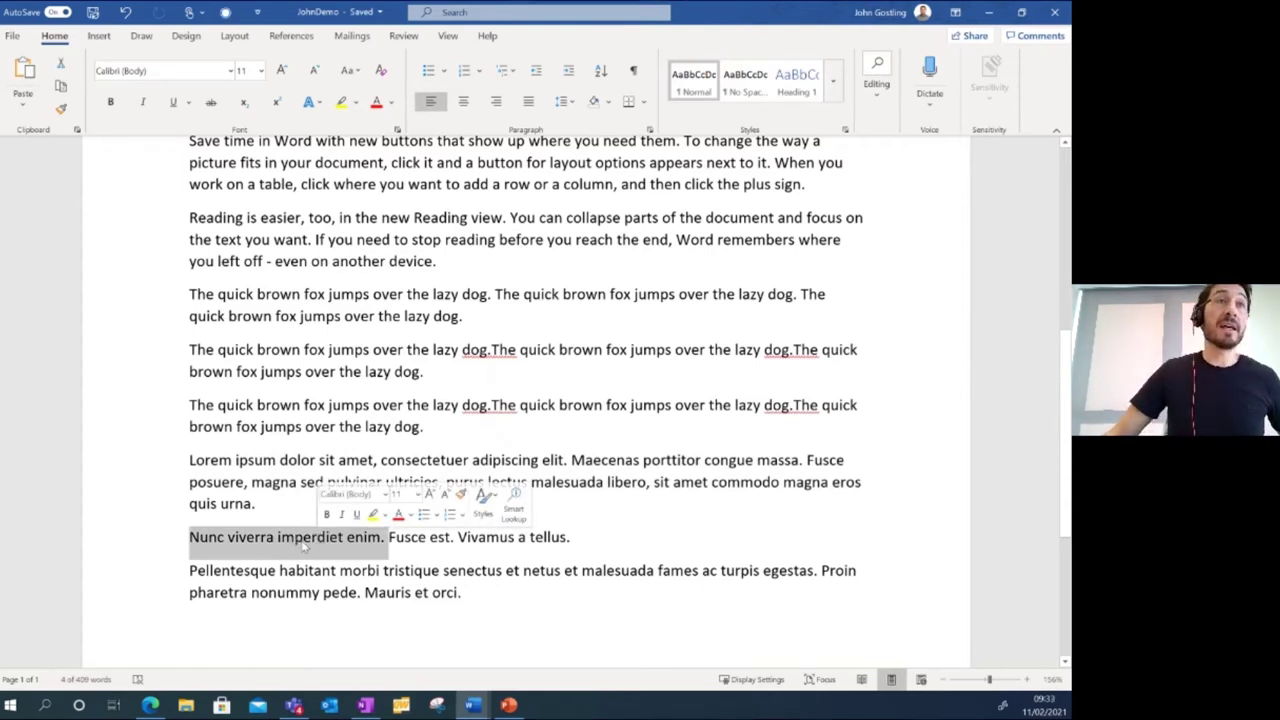
{"action": "left_click", "coordinate": [305, 543]}
{"action": "triple_click", "coordinate": [325, 570]}
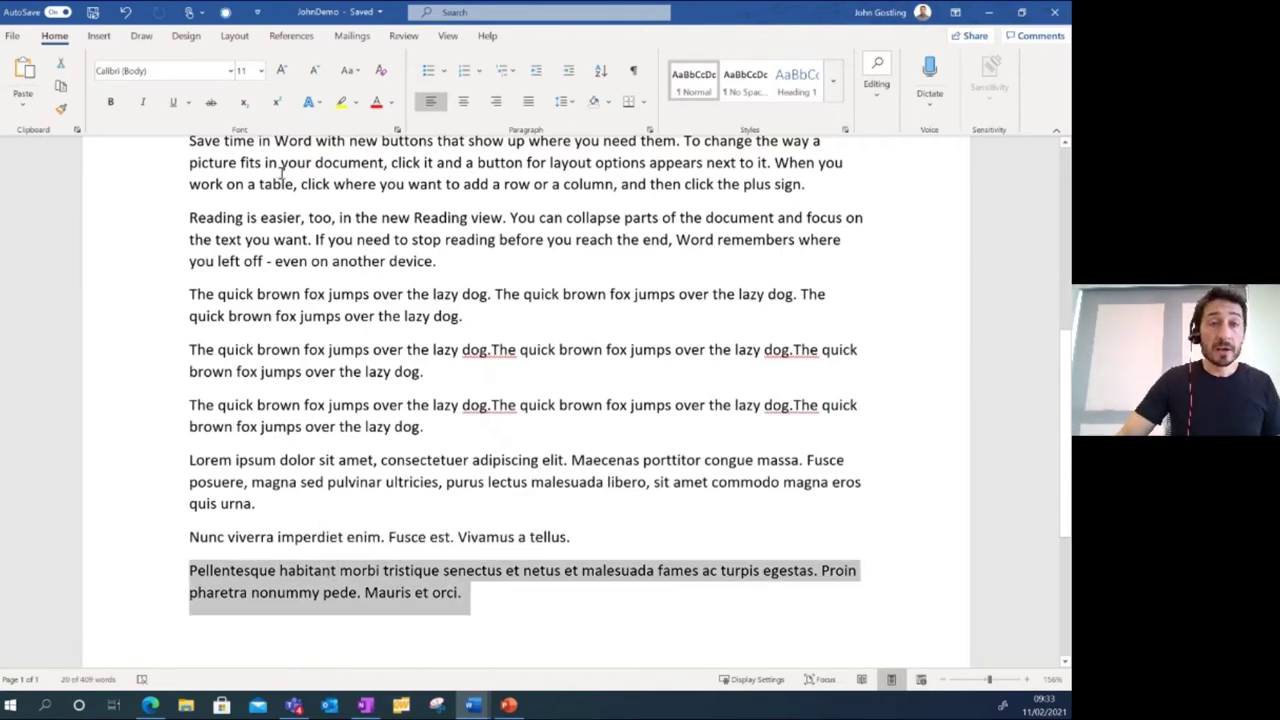
{"action": "scroll", "coordinate": [386, 410], "scroll_direction": "down", "scroll_amount": 1}
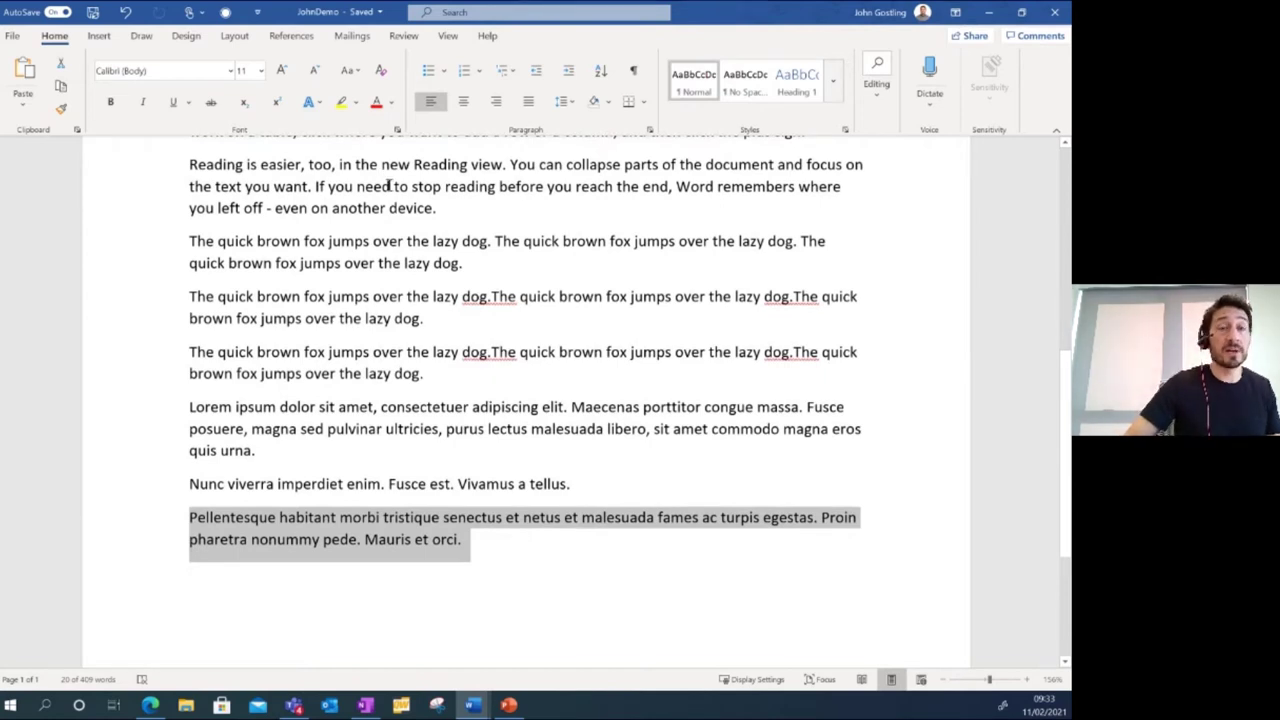
Cycle the Pellentesque paragraph through lowercase, UPPERCASE, Capitalize Each Word, tOGGLE cASE, ending on Sentence case.
{"action": "left_click", "coordinate": [360, 77]}
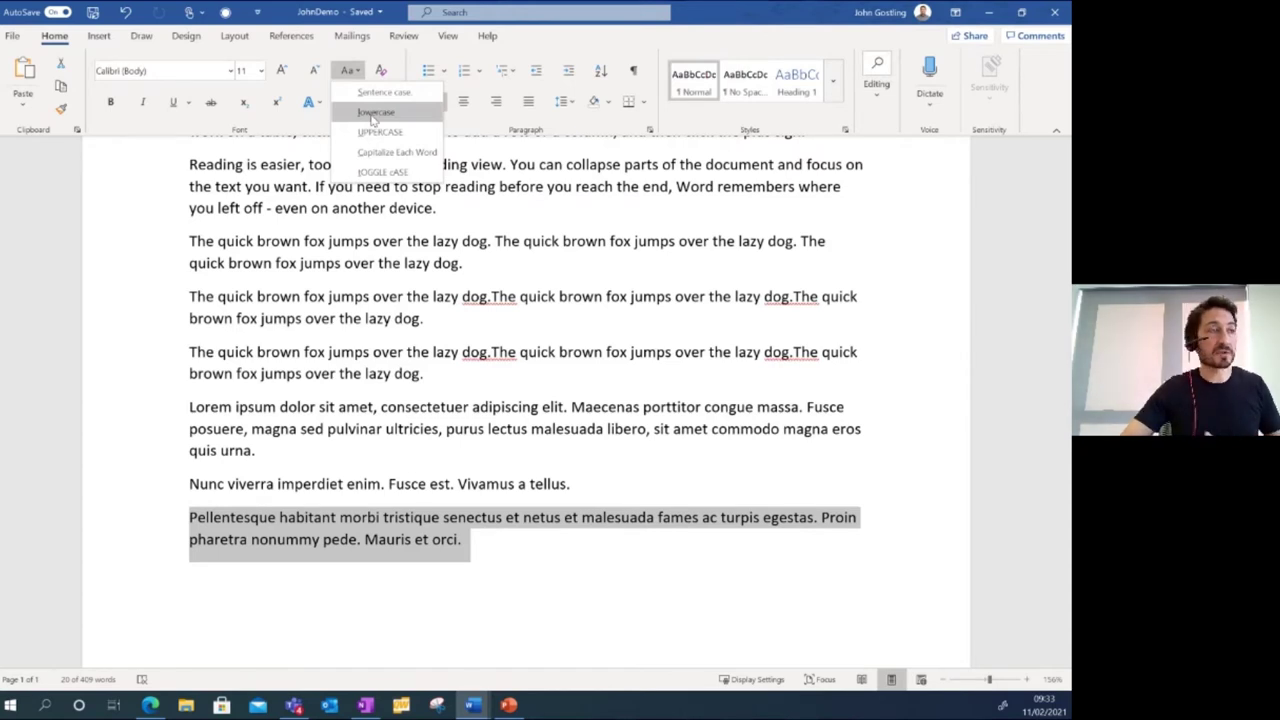
{"action": "left_click", "coordinate": [375, 113]}
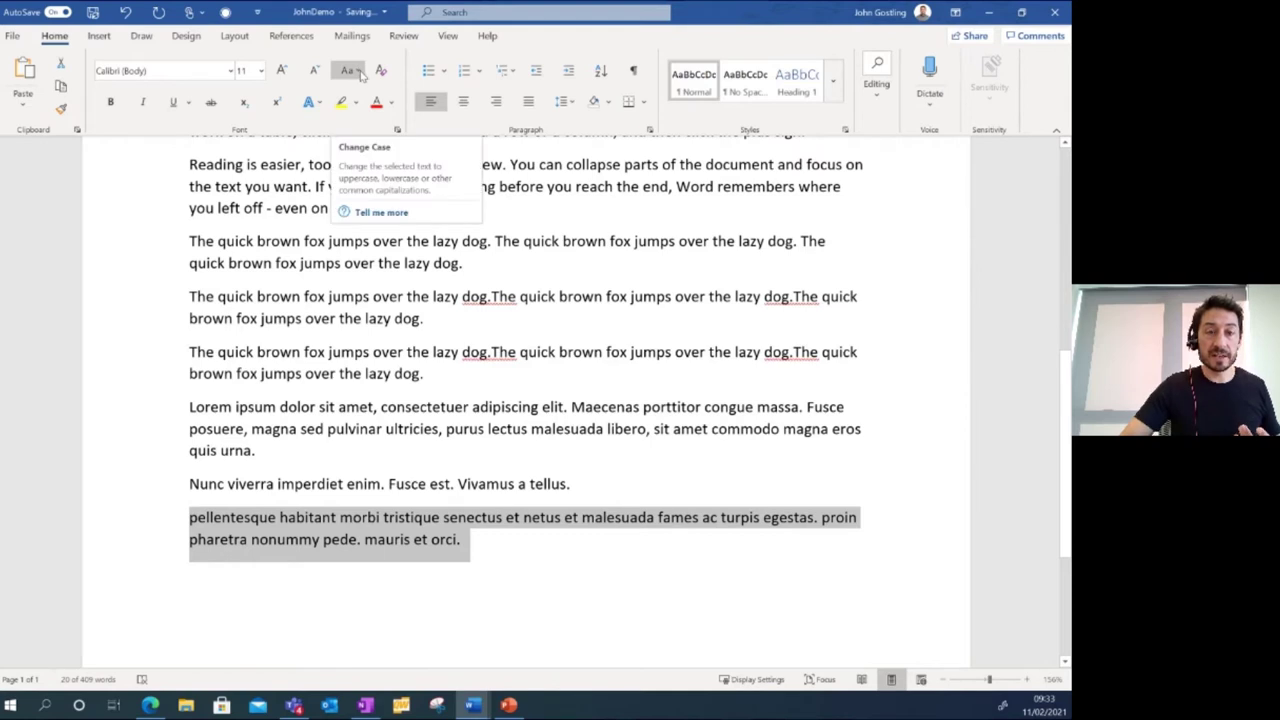
{"action": "left_click", "coordinate": [360, 77]}
{"action": "left_click", "coordinate": [378, 132]}
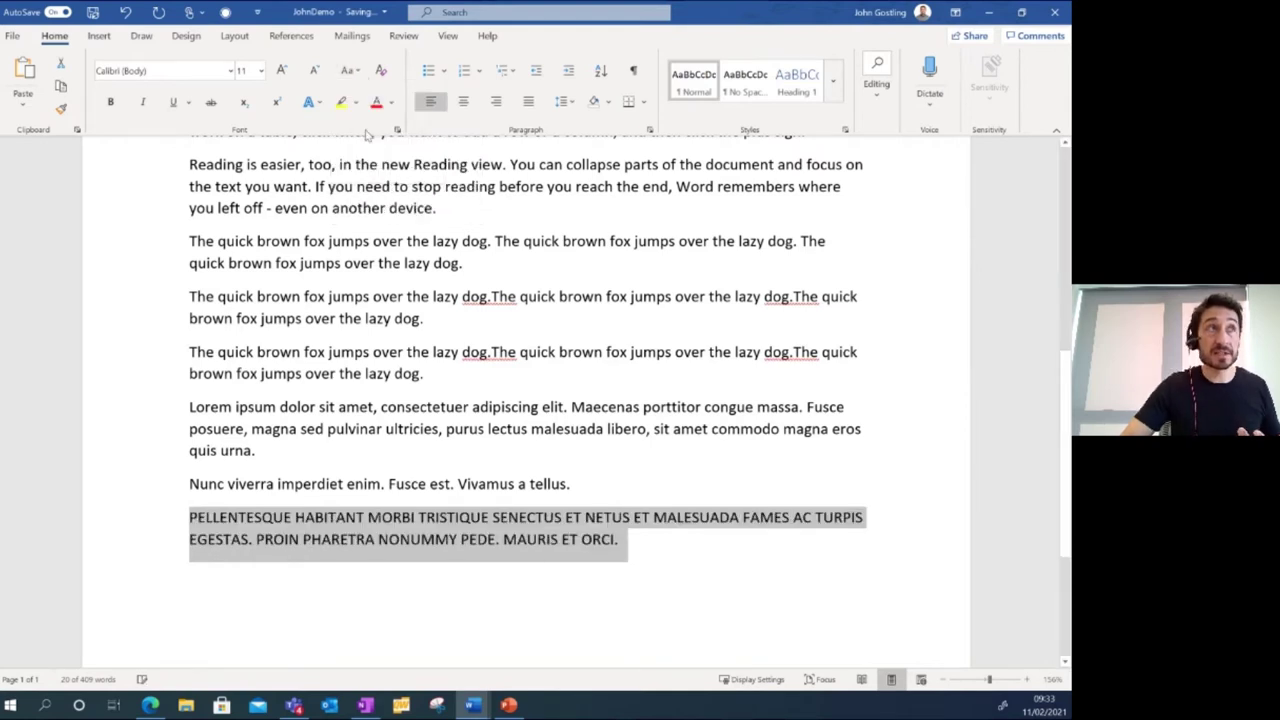
{"action": "left_click", "coordinate": [348, 70]}
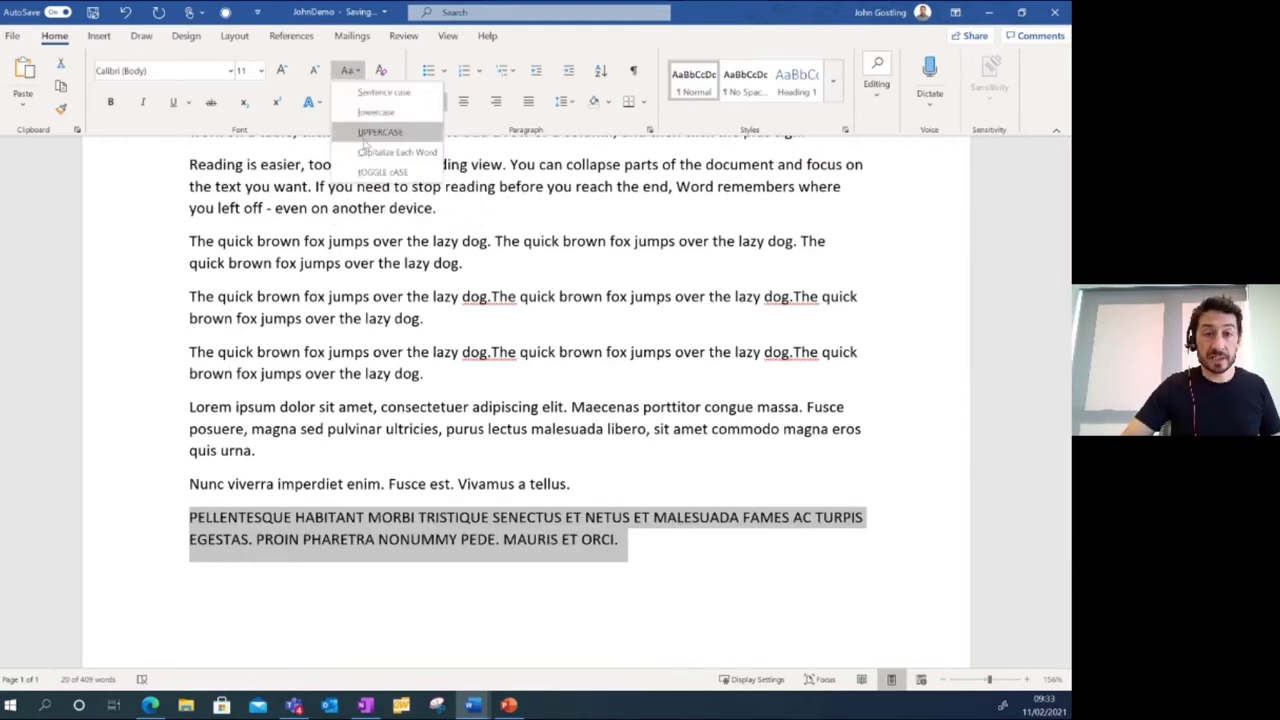
{"action": "left_click", "coordinate": [390, 152]}
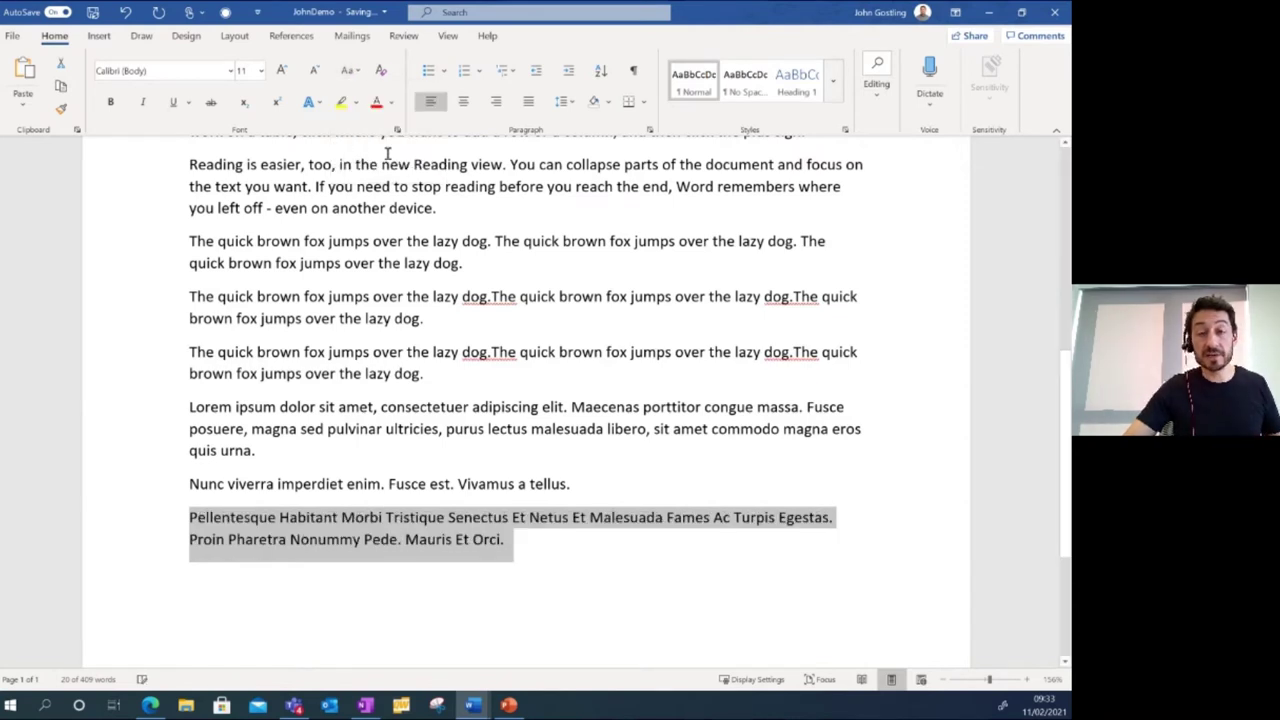
{"action": "left_click", "coordinate": [350, 72]}
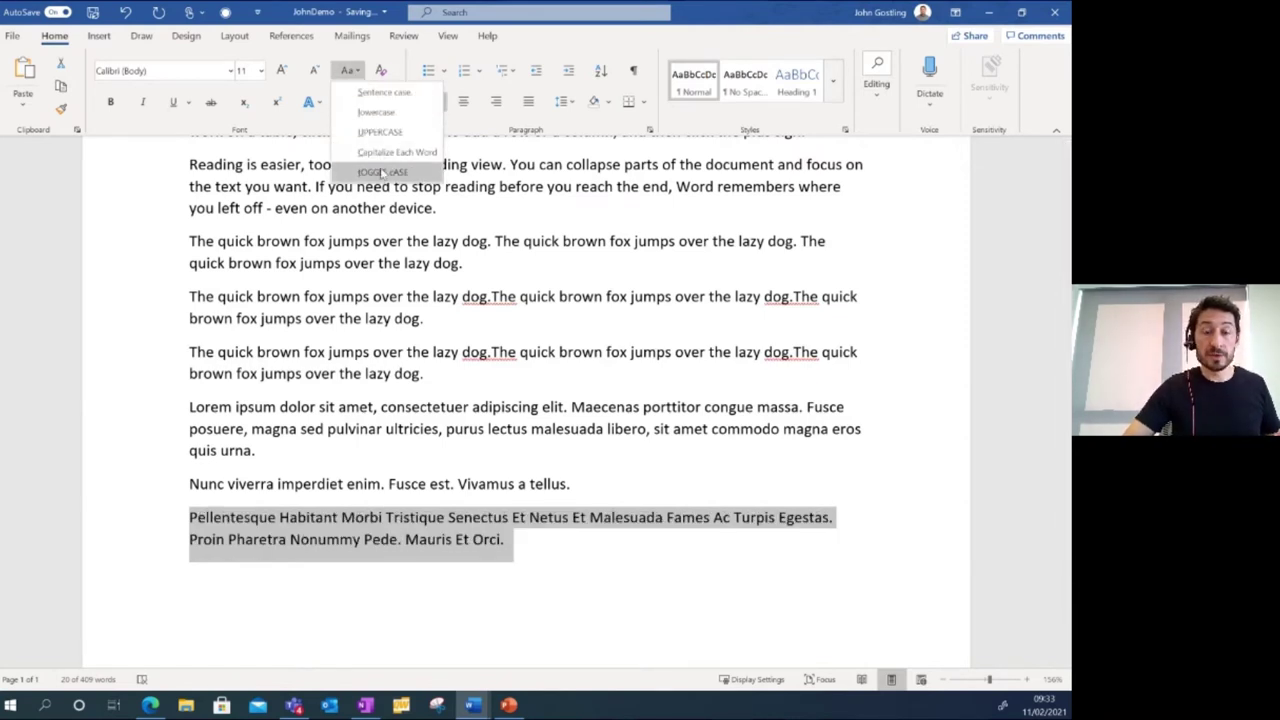
{"action": "left_click", "coordinate": [388, 172]}
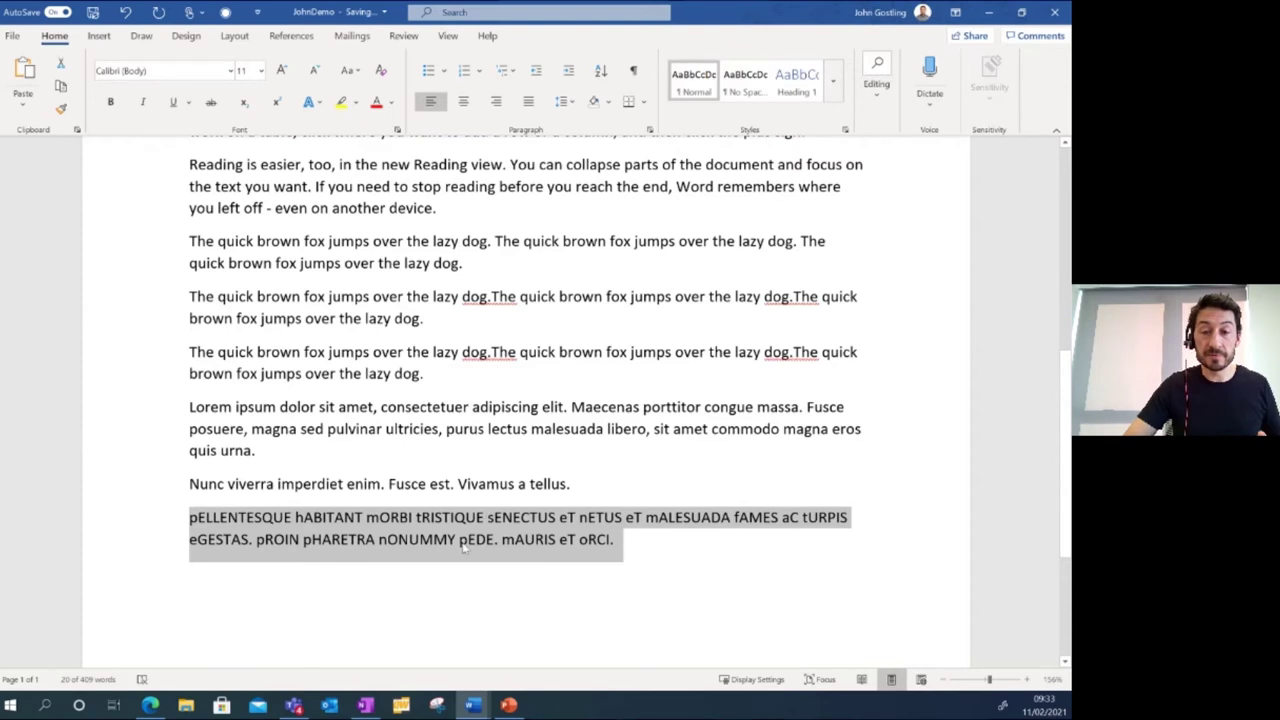
{"action": "left_click", "coordinate": [355, 74]}
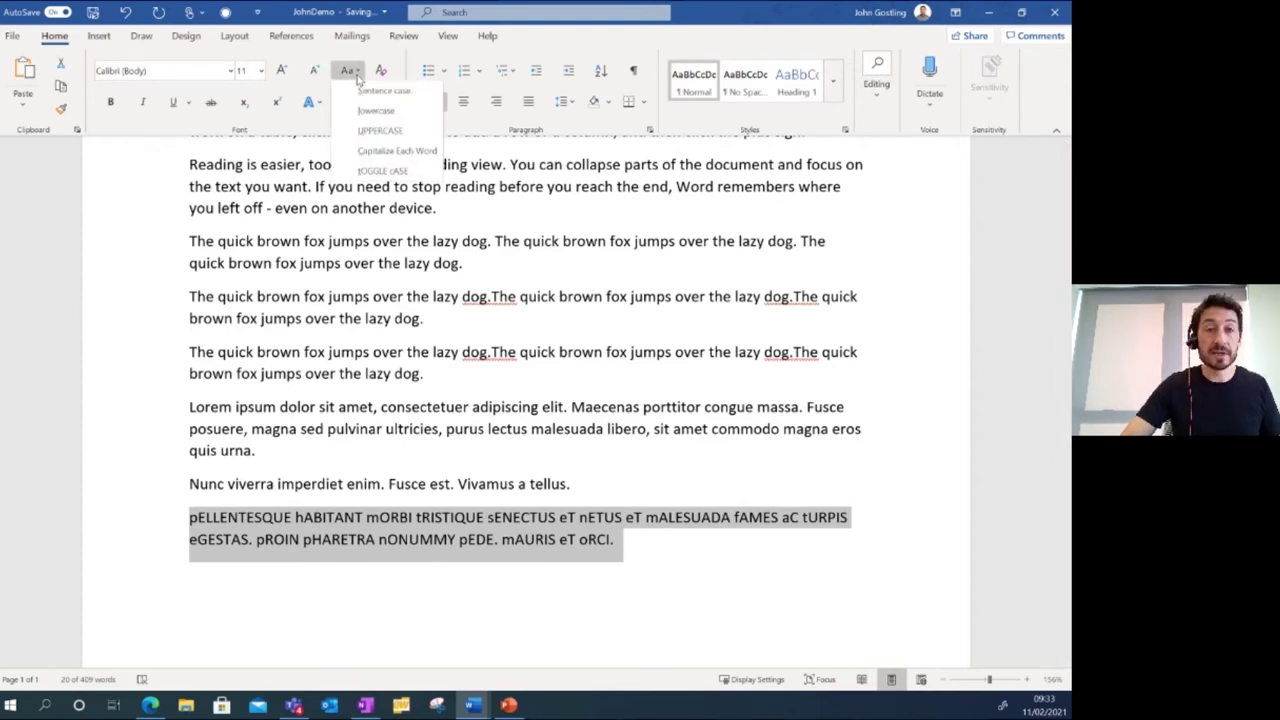
{"action": "left_click", "coordinate": [367, 93]}
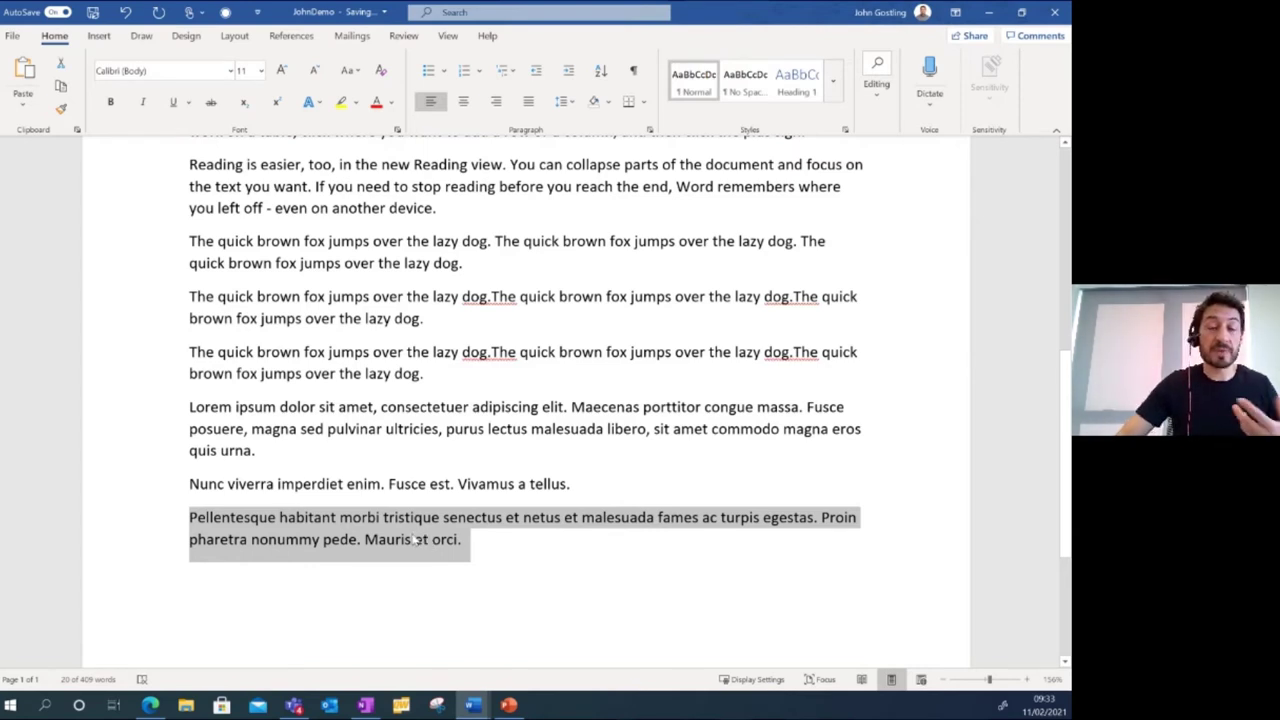
Drag the Pellentesque text after the first fox paragraph, move 'jumps' to the end, and select that fox paragraph.
{"action": "left_click_drag", "start_coordinate": [415, 540], "coordinate": [492, 268]}
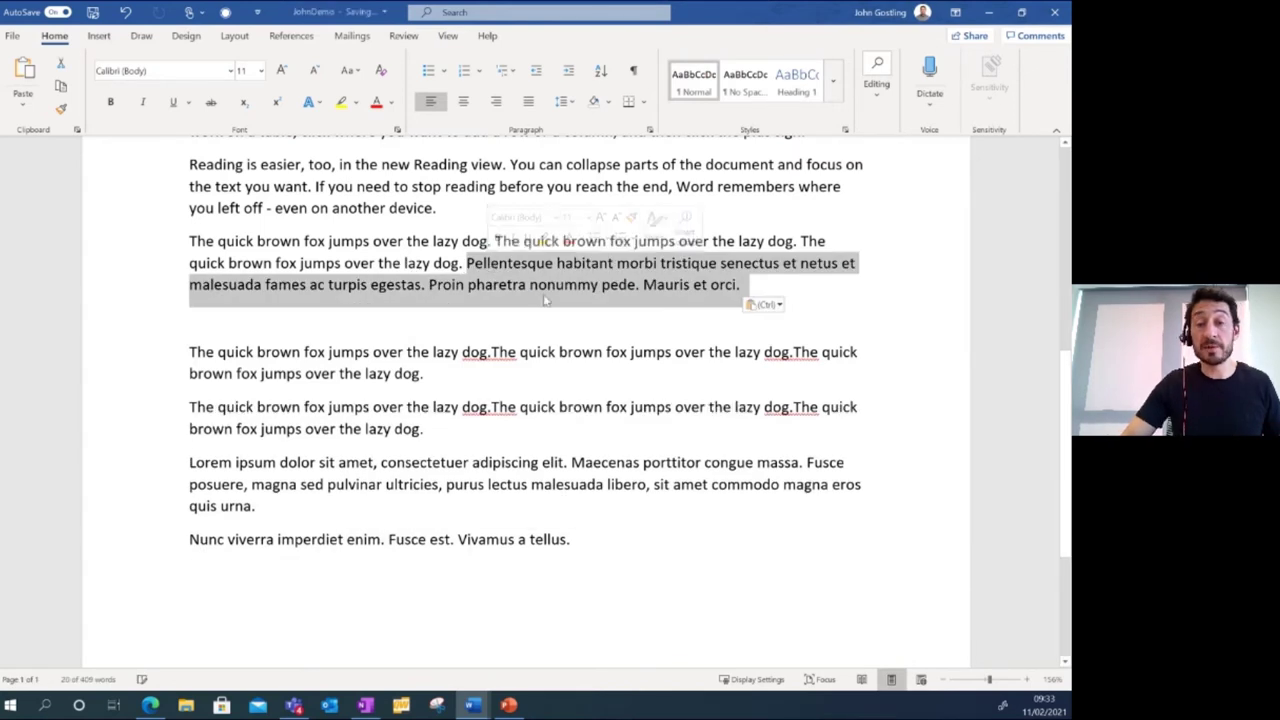
{"action": "left_click", "coordinate": [400, 286]}
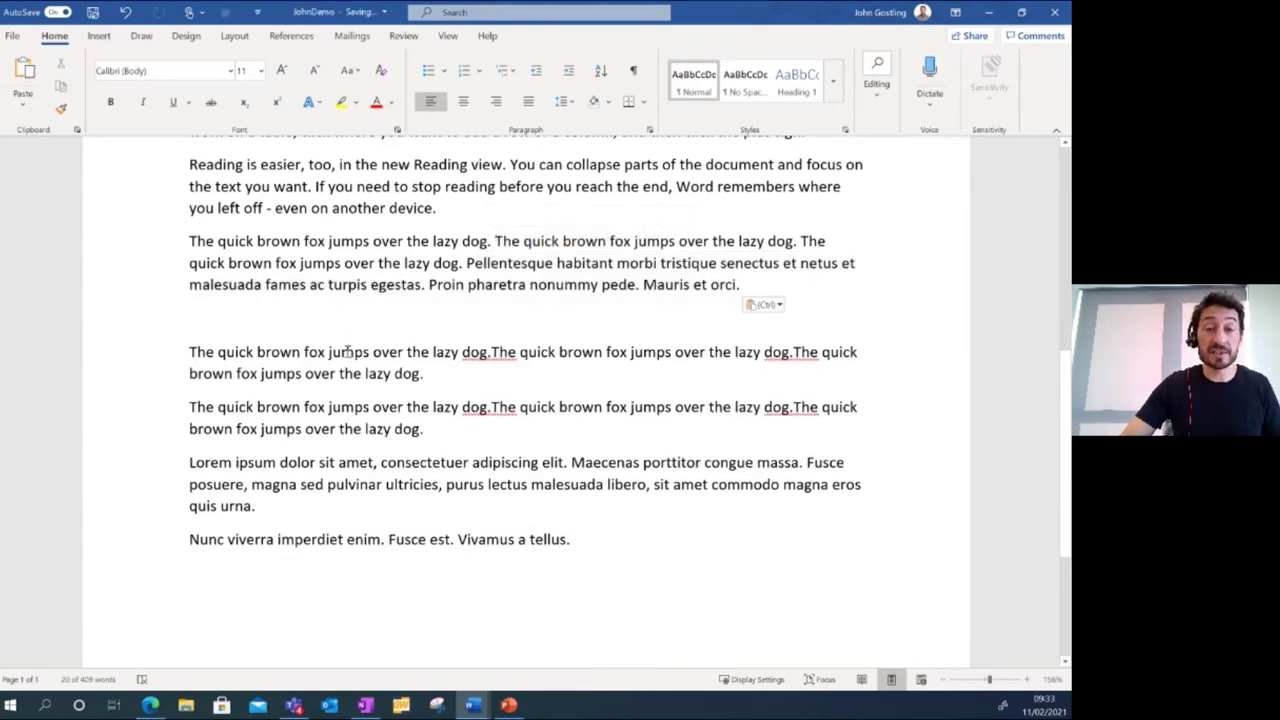
{"action": "double_click", "coordinate": [347, 352]}
{"action": "left_click_drag", "start_coordinate": [347, 352], "coordinate": [466, 583]}
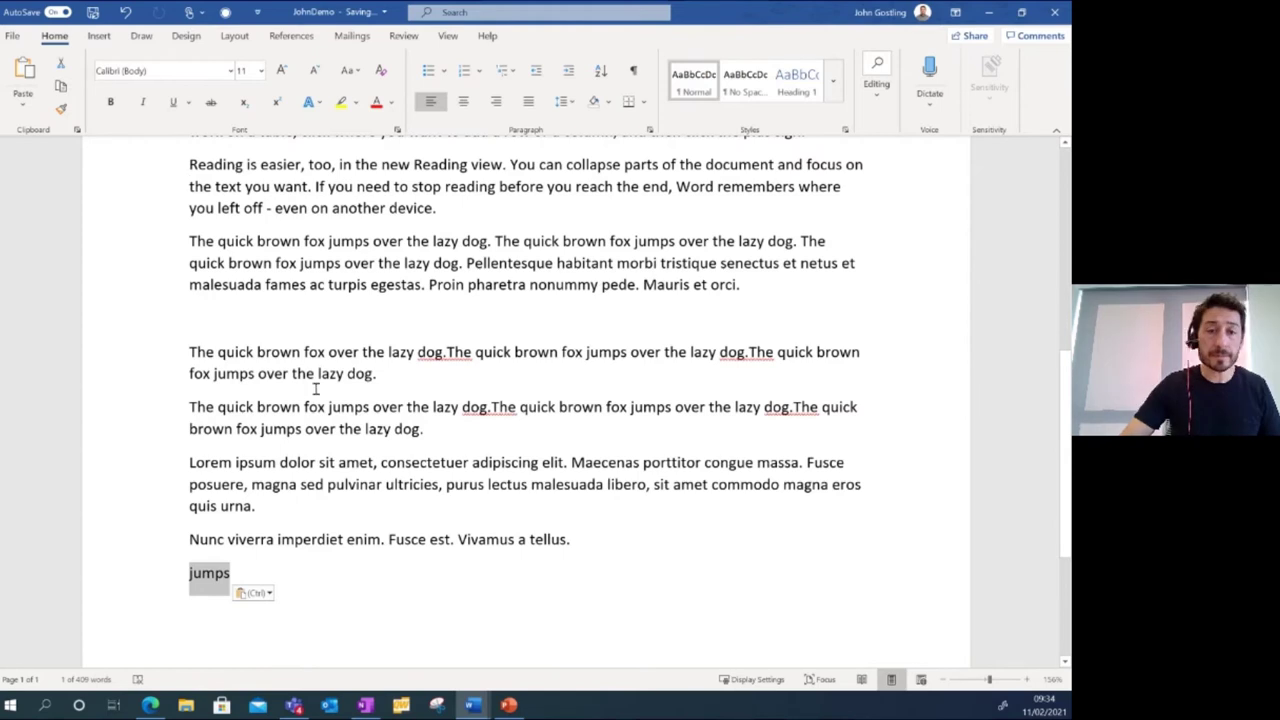
{"action": "left_click", "coordinate": [289, 352]}
{"action": "triple_click", "coordinate": [289, 352]}
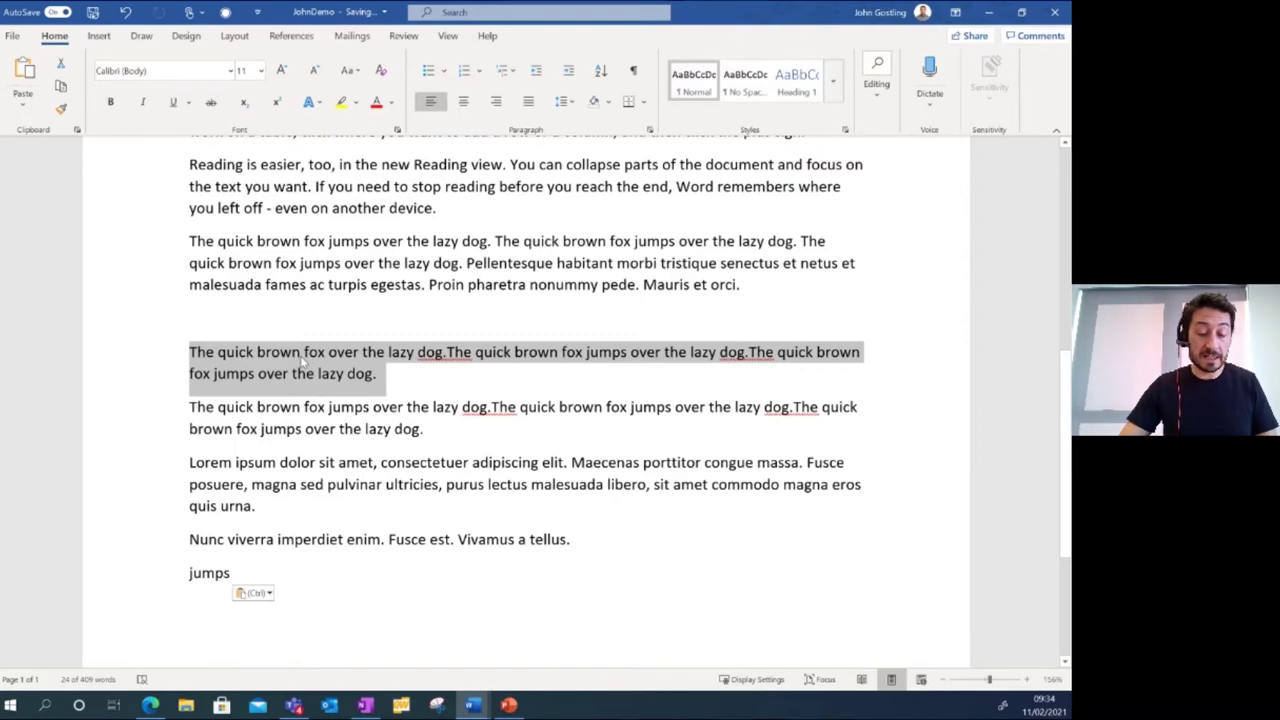
{"action": "key", "text": "ctrl+d"}
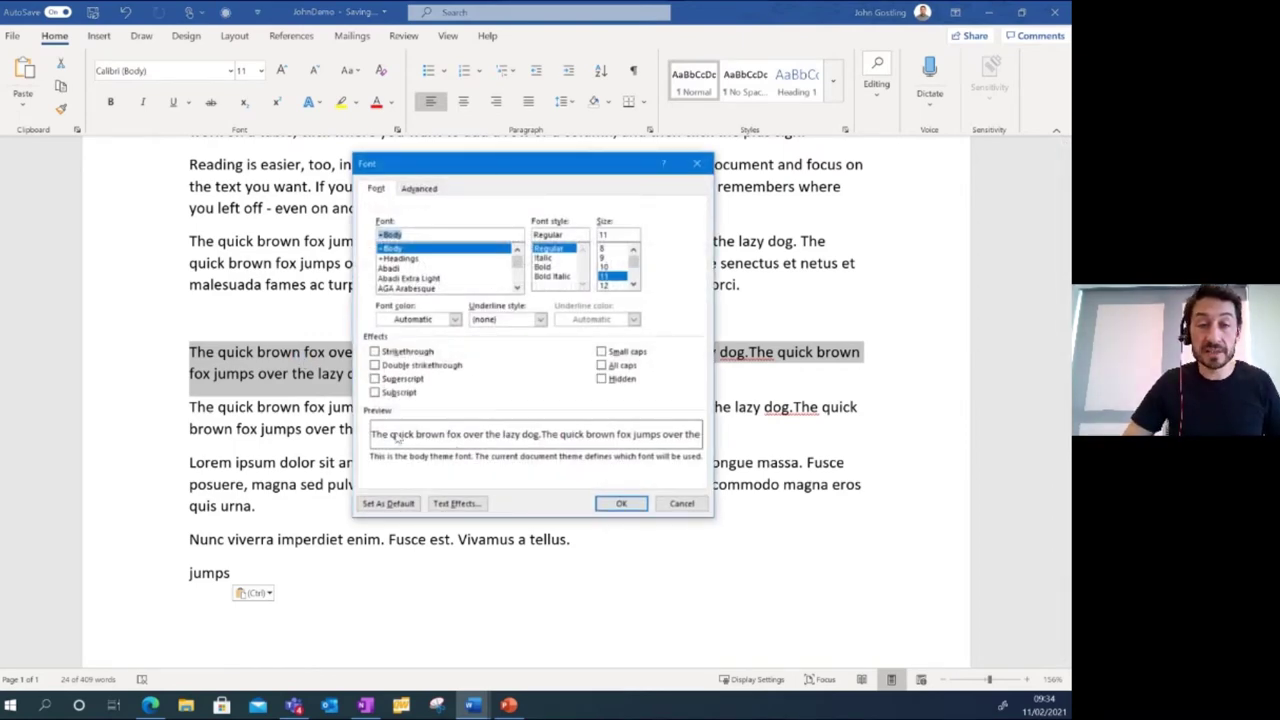
Apply single strikethrough to the paragraph after trying double strikethrough.
{"action": "left_click", "coordinate": [393, 352]}
{"action": "left_click", "coordinate": [405, 366]}
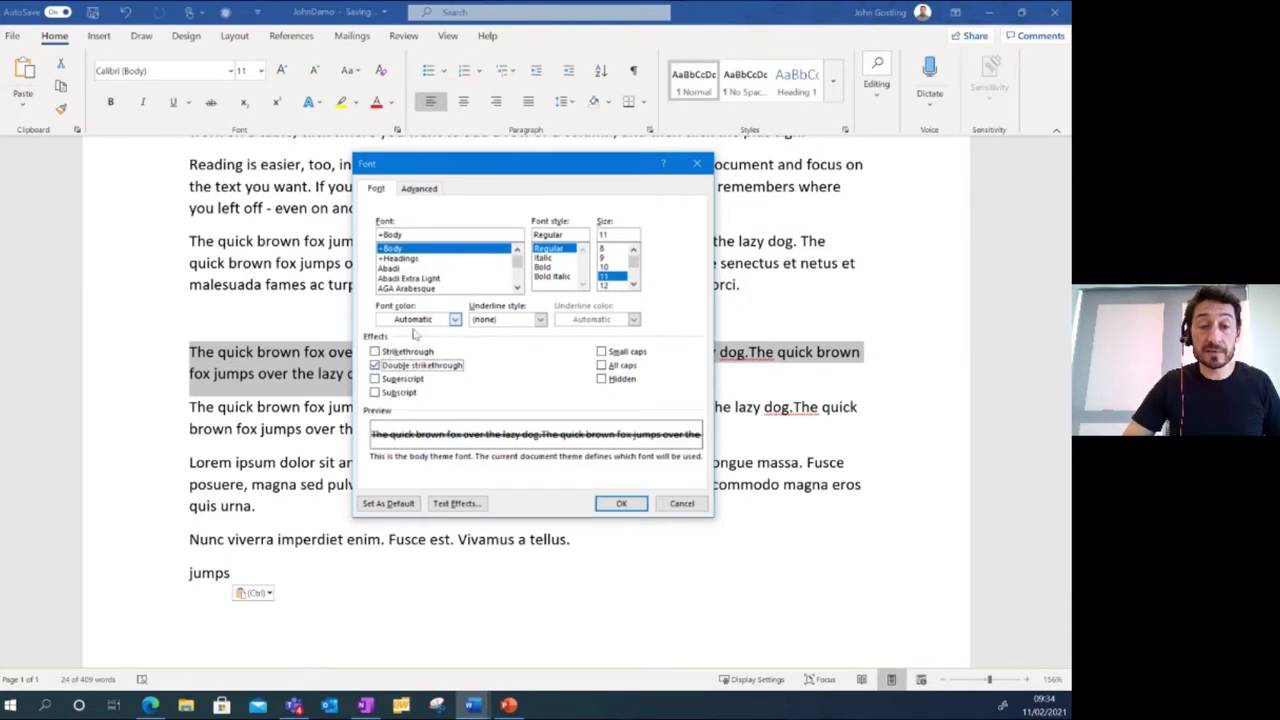
{"action": "left_click", "coordinate": [410, 366]}
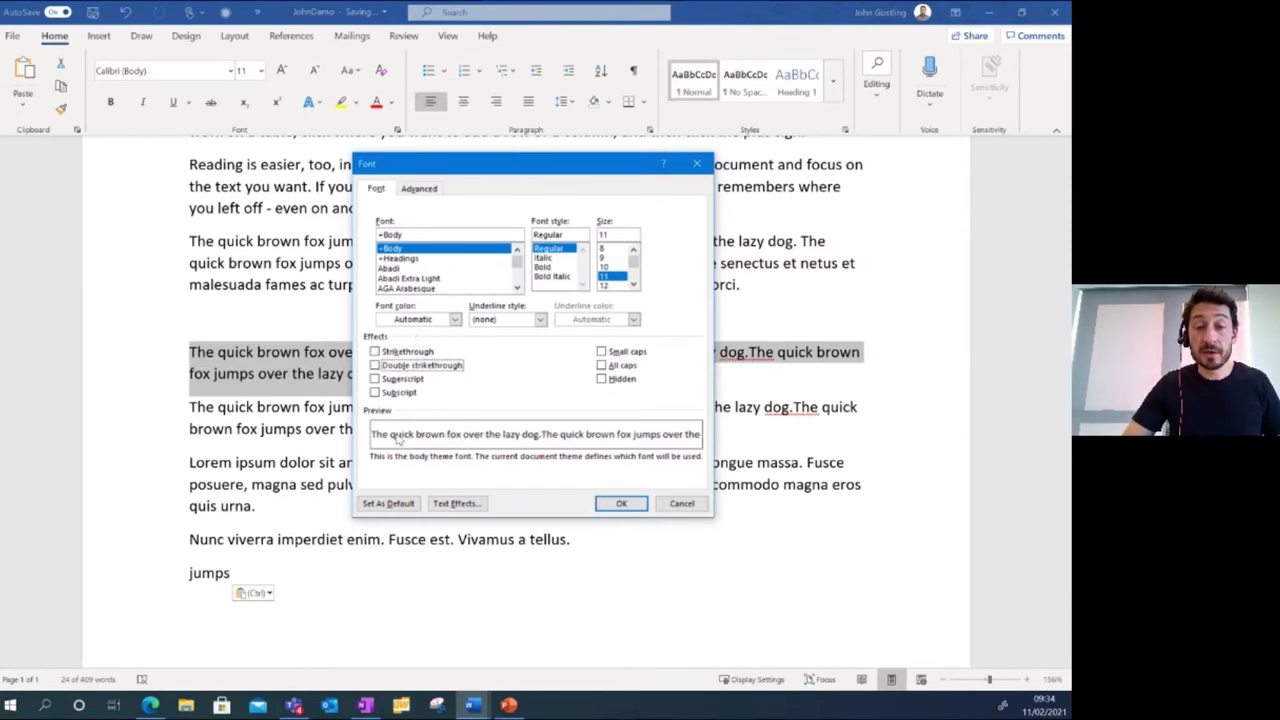
{"action": "left_click", "coordinate": [397, 354]}
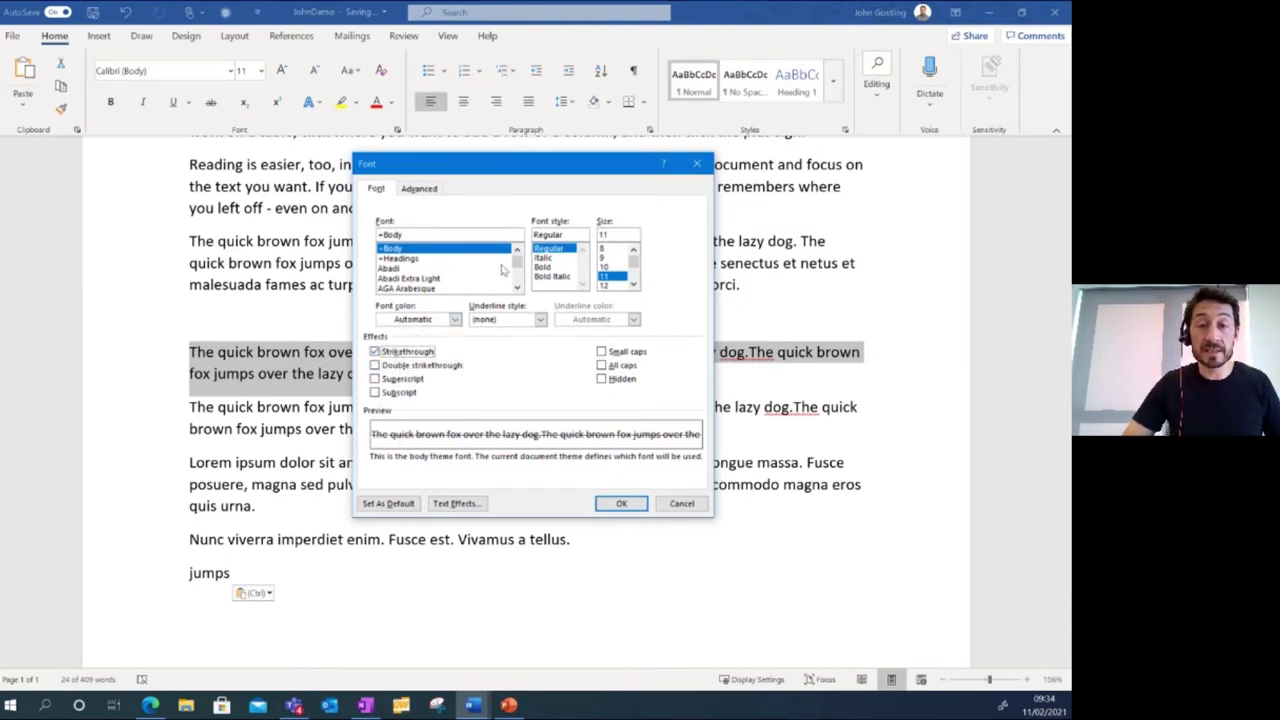
Preview Yu Mincho, Wingdings 2, Walbaum Text and Abadi, then keep the +Body font and confirm.
{"action": "left_click_drag", "start_coordinate": [517, 260], "coordinate": [517, 285]}
{"action": "left_click", "coordinate": [405, 270]}
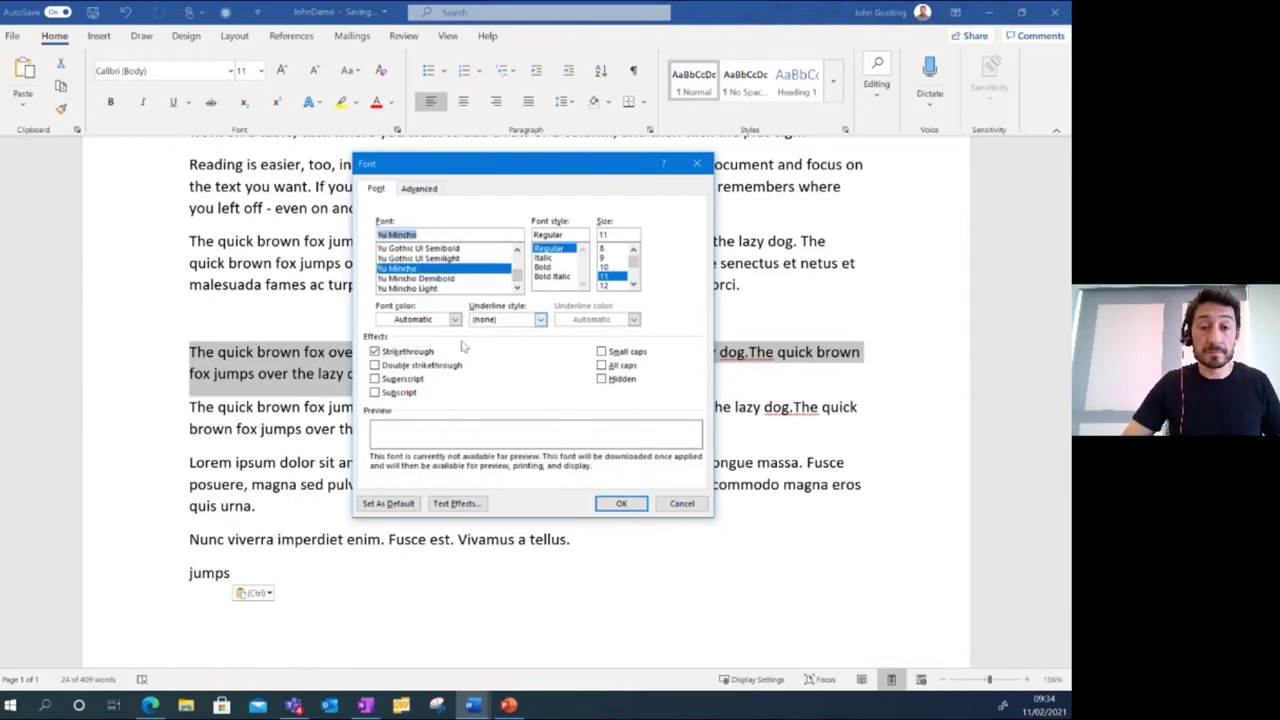
{"action": "scroll", "coordinate": [424, 266], "scroll_direction": "up", "scroll_amount": 1}
{"action": "left_click", "coordinate": [413, 259]}
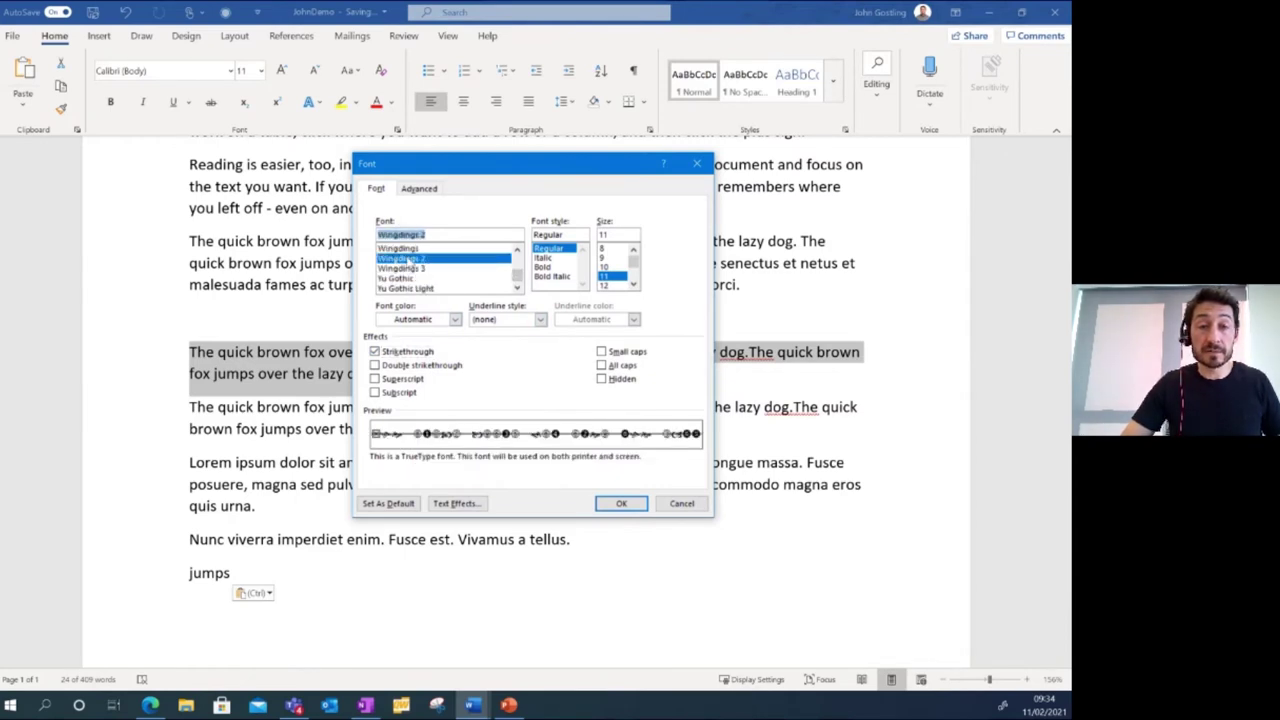
{"action": "left_click", "coordinate": [410, 249]}
{"action": "left_click", "coordinate": [517, 250]}
{"action": "left_click", "coordinate": [517, 250]}
{"action": "left_click", "coordinate": [517, 250]}
{"action": "left_click", "coordinate": [517, 250]}
{"action": "left_click", "coordinate": [407, 269]}
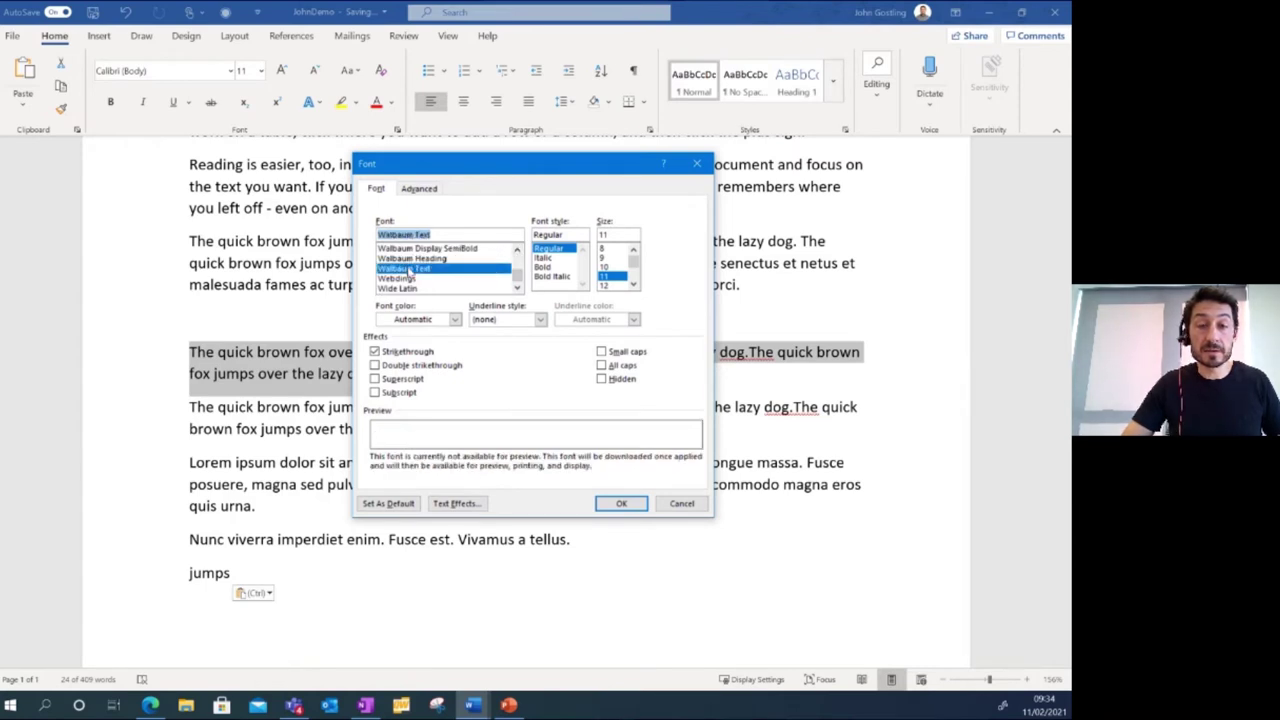
{"action": "left_click_drag", "start_coordinate": [517, 277], "coordinate": [522, 262]}
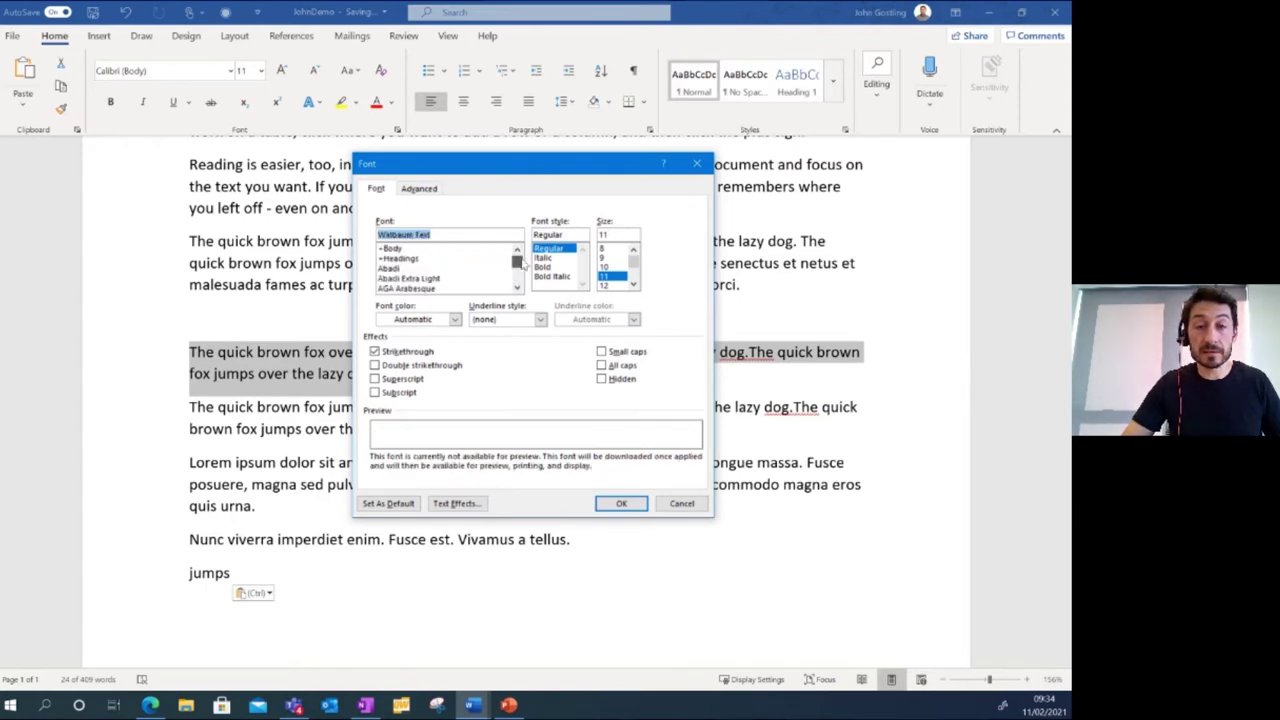
{"action": "left_click", "coordinate": [399, 270]}
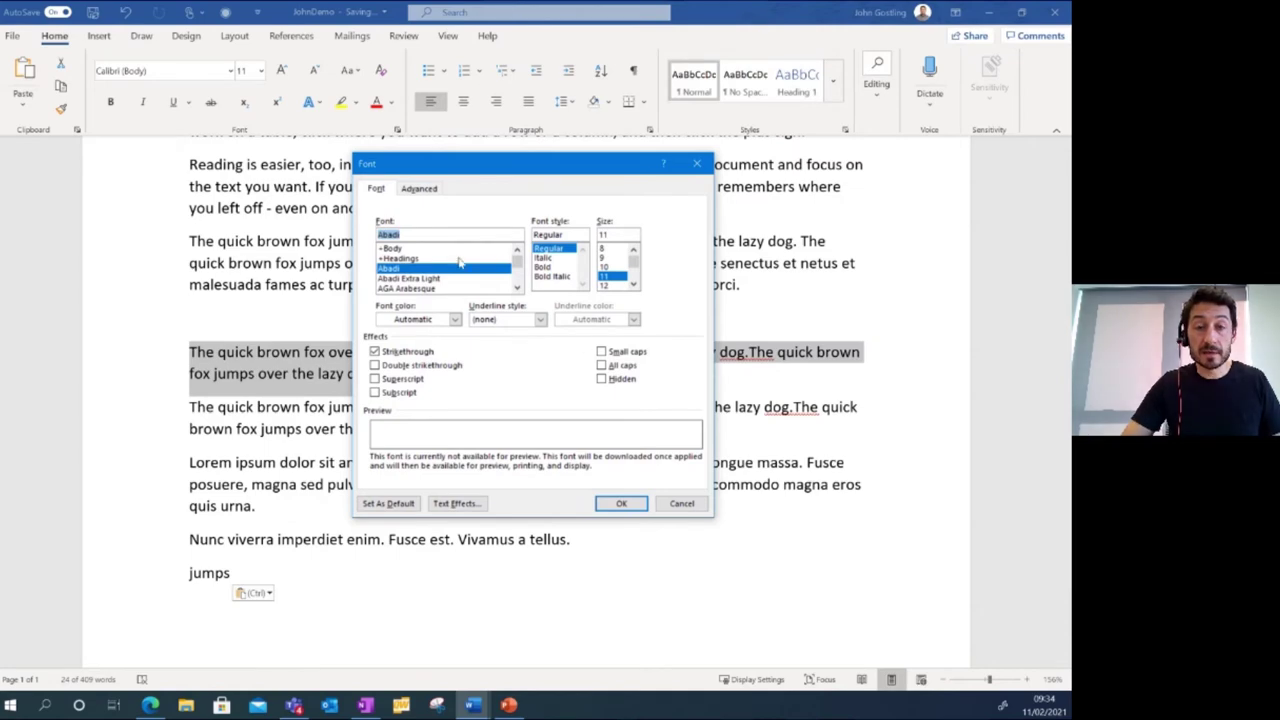
{"action": "left_click", "coordinate": [404, 250]}
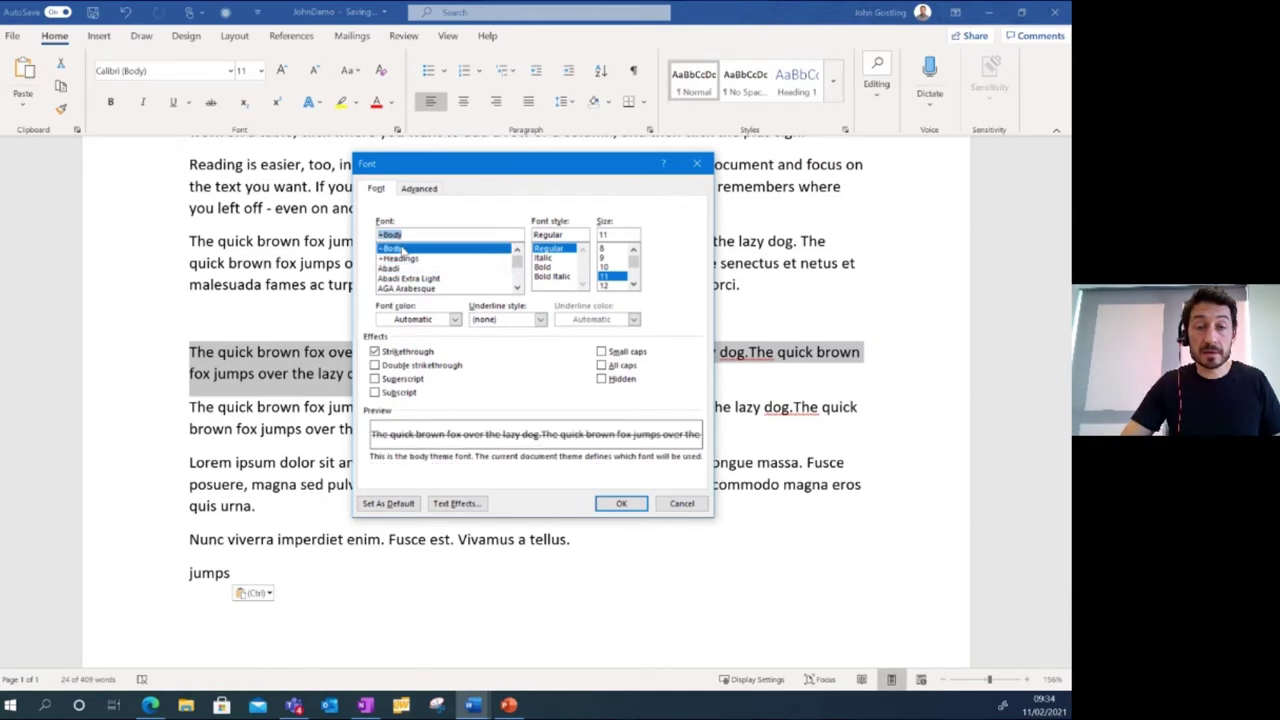
{"action": "left_click", "coordinate": [621, 503]}
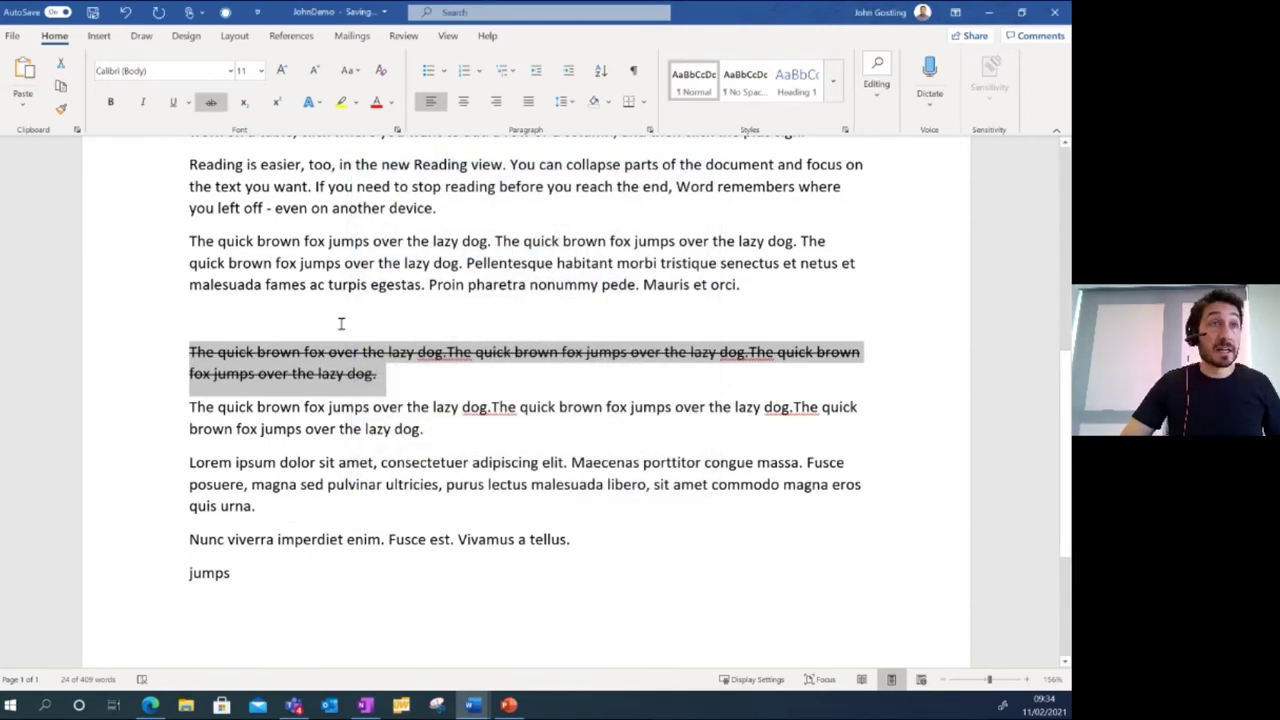
{"action": "left_click", "coordinate": [395, 378]}
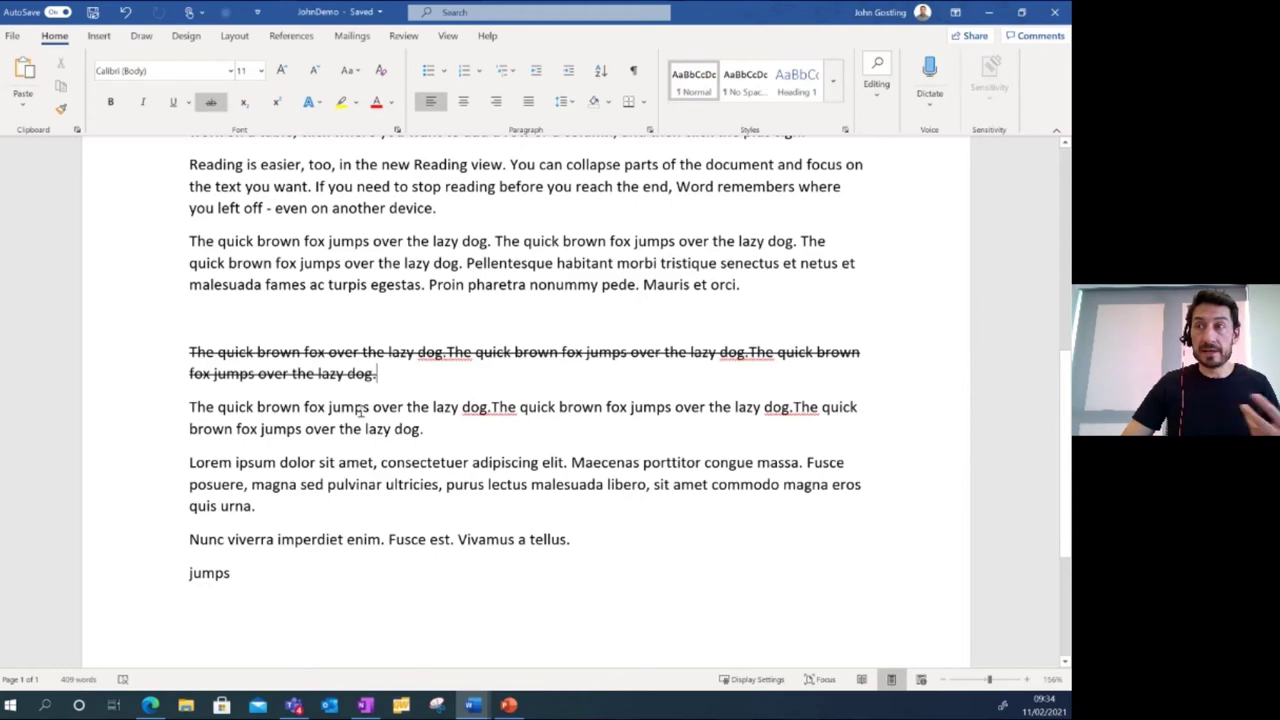
Move 'brown' from the first sentence to the end of the unstruck fox paragraph.
{"action": "left_click", "coordinate": [226, 405]}
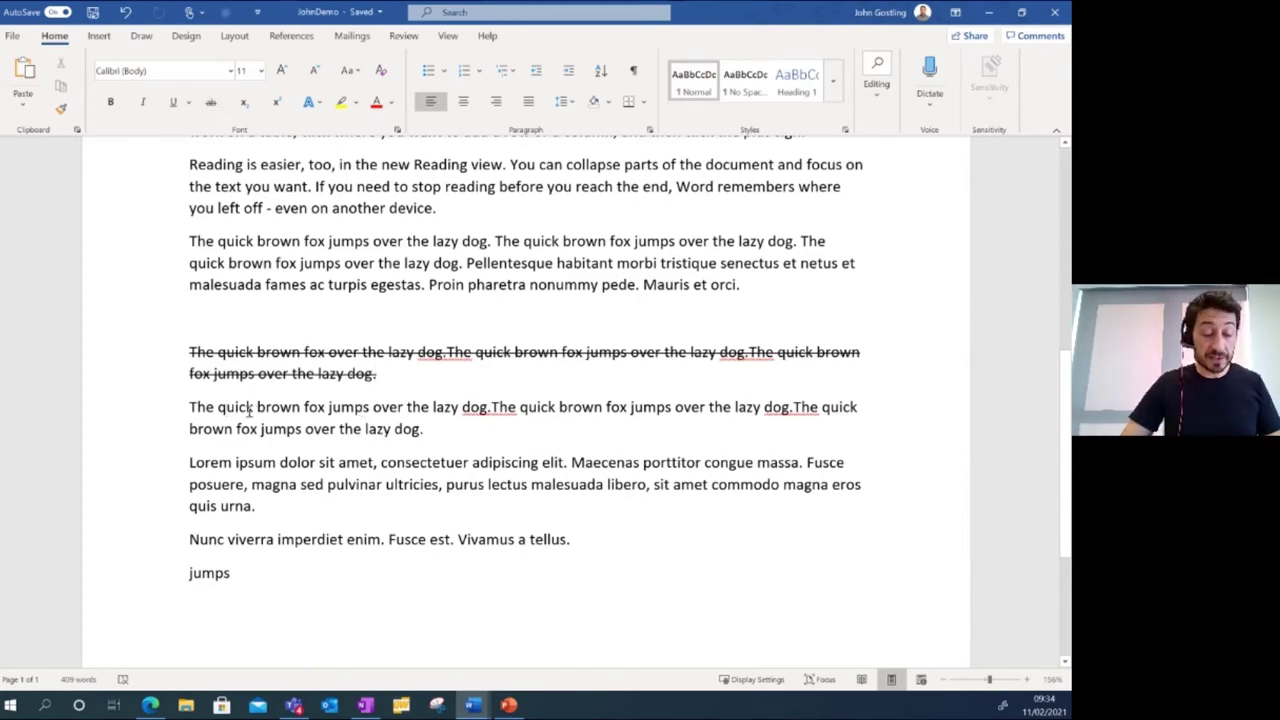
{"action": "key", "text": "ctrl+a"}
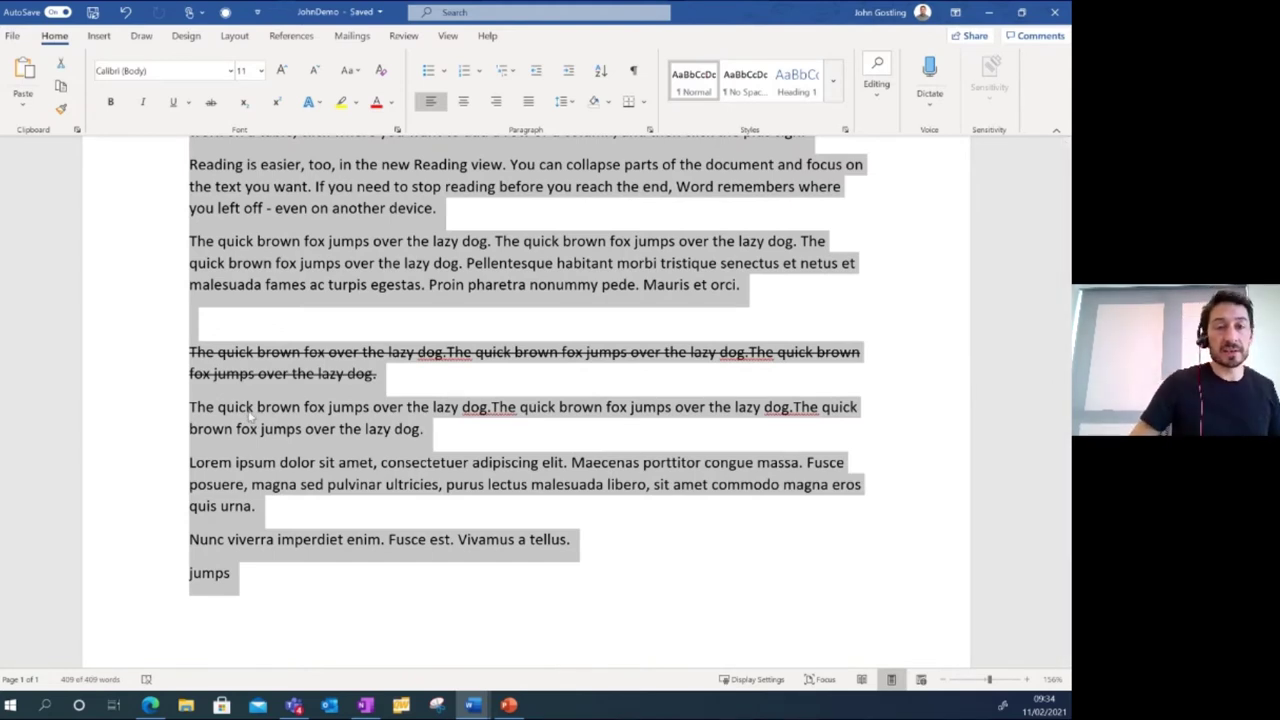
{"action": "left_click", "coordinate": [327, 263]}
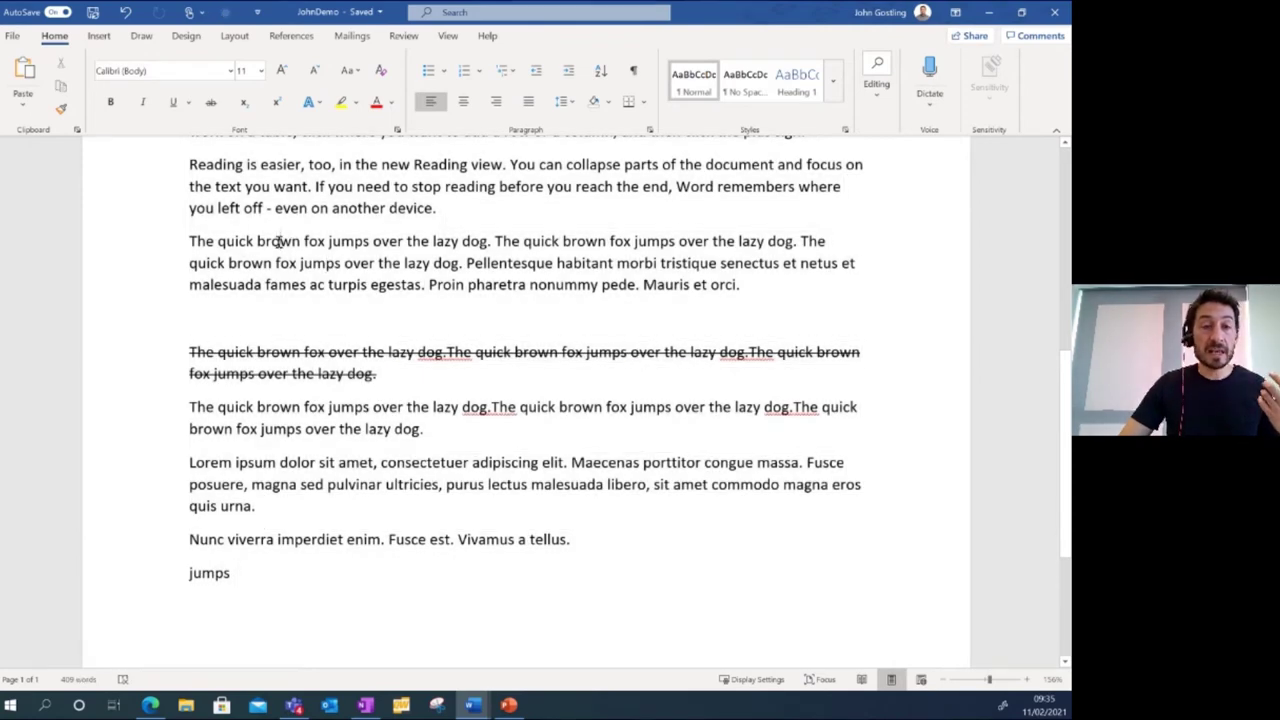
{"action": "double_click", "coordinate": [278, 241]}
{"action": "key", "text": "ctrl+c"}
{"action": "left_click_drag", "start_coordinate": [280, 246], "coordinate": [770, 290]}
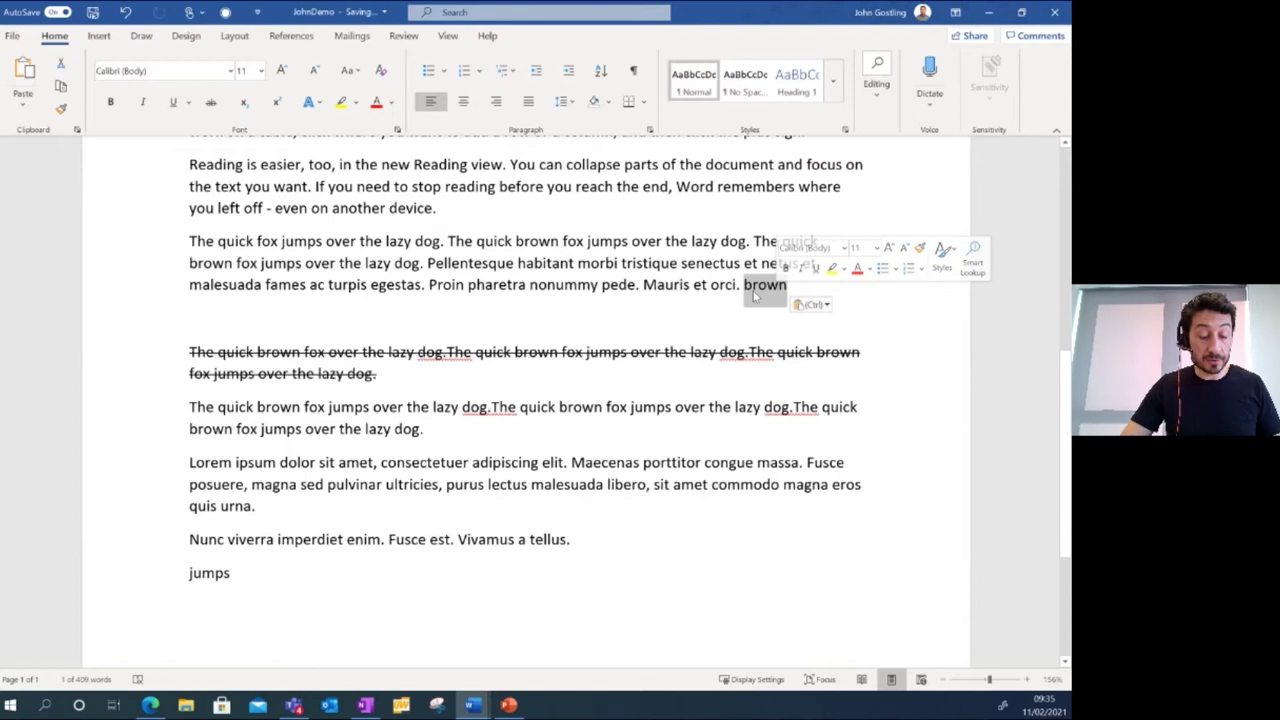
{"action": "key", "text": "Delete"}
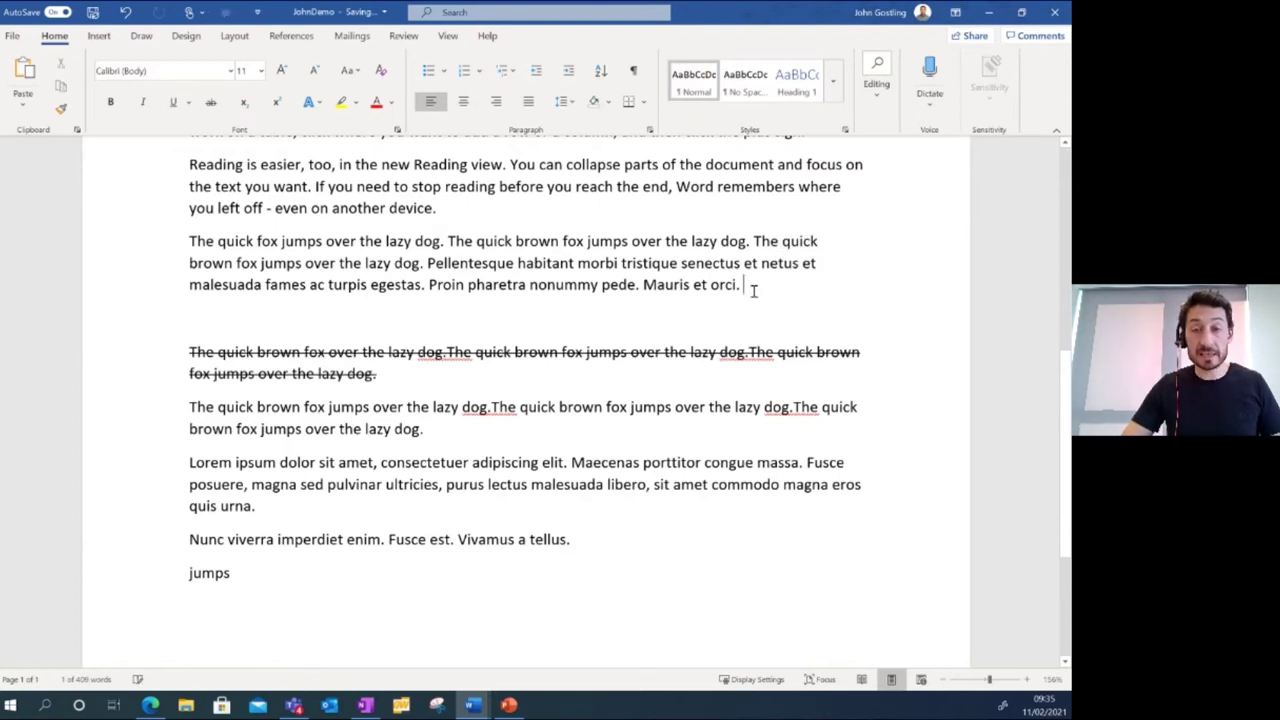
{"action": "left_click", "coordinate": [475, 429]}
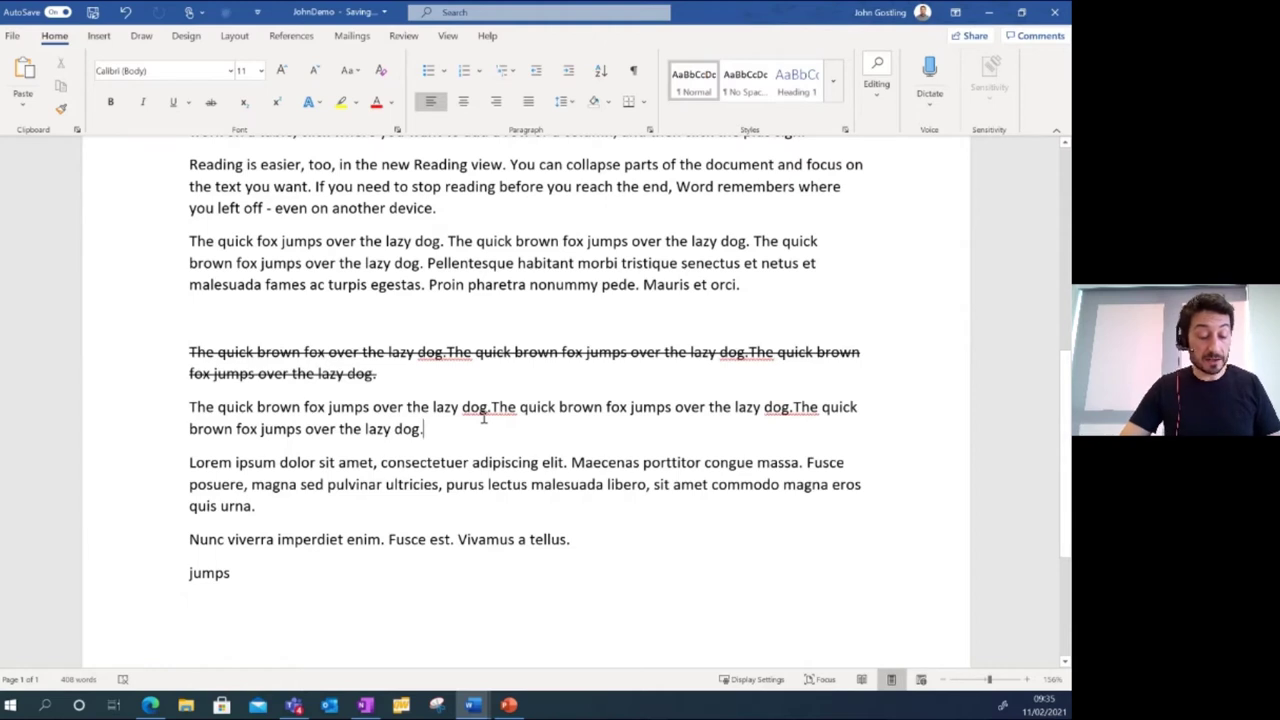
{"action": "key", "text": "ctrl+v"}
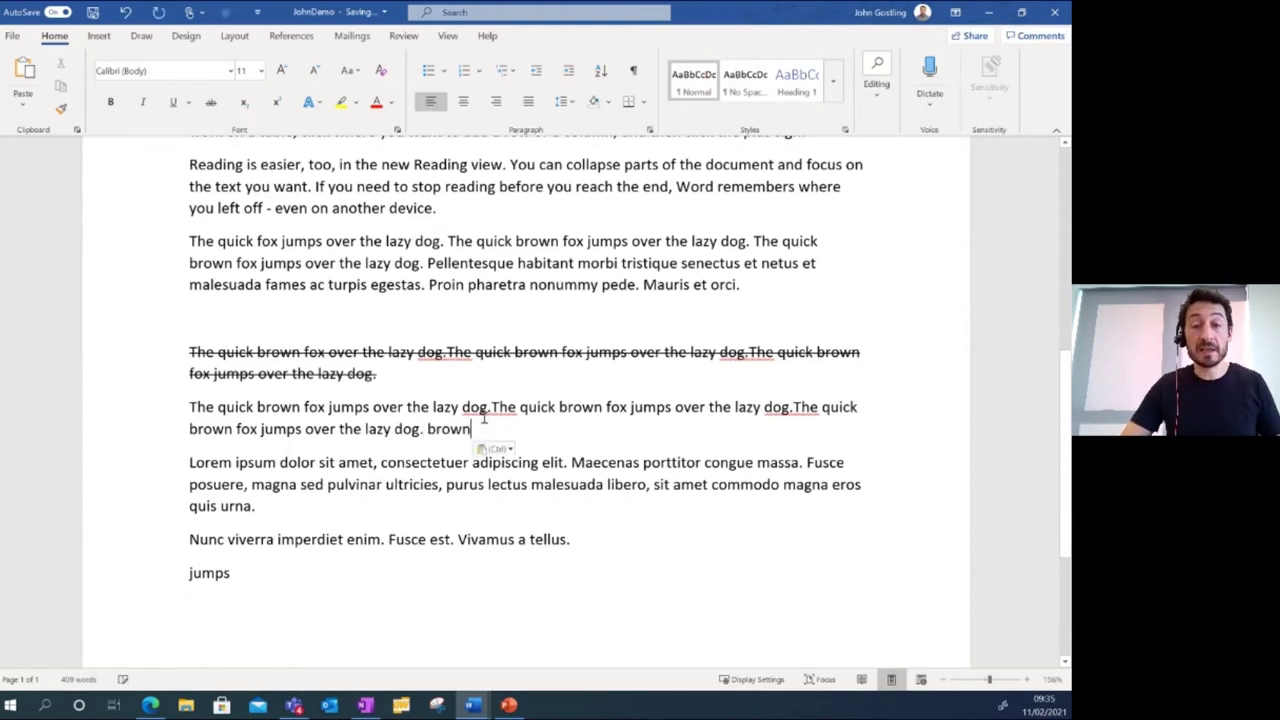
Paste 'dolor' on a new line below 'jumps' and select the fox paragraph ending in 'brown'.
{"action": "left_click", "coordinate": [585, 540]}
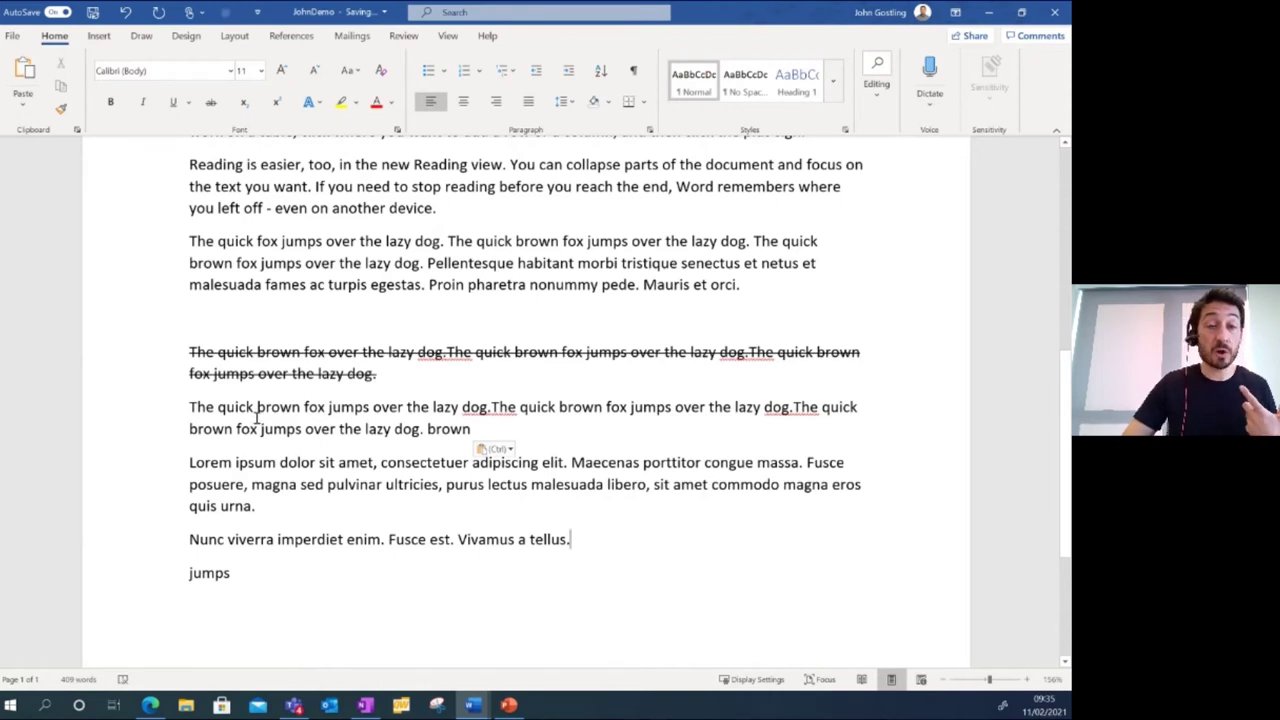
{"action": "double_click", "coordinate": [192, 406]}
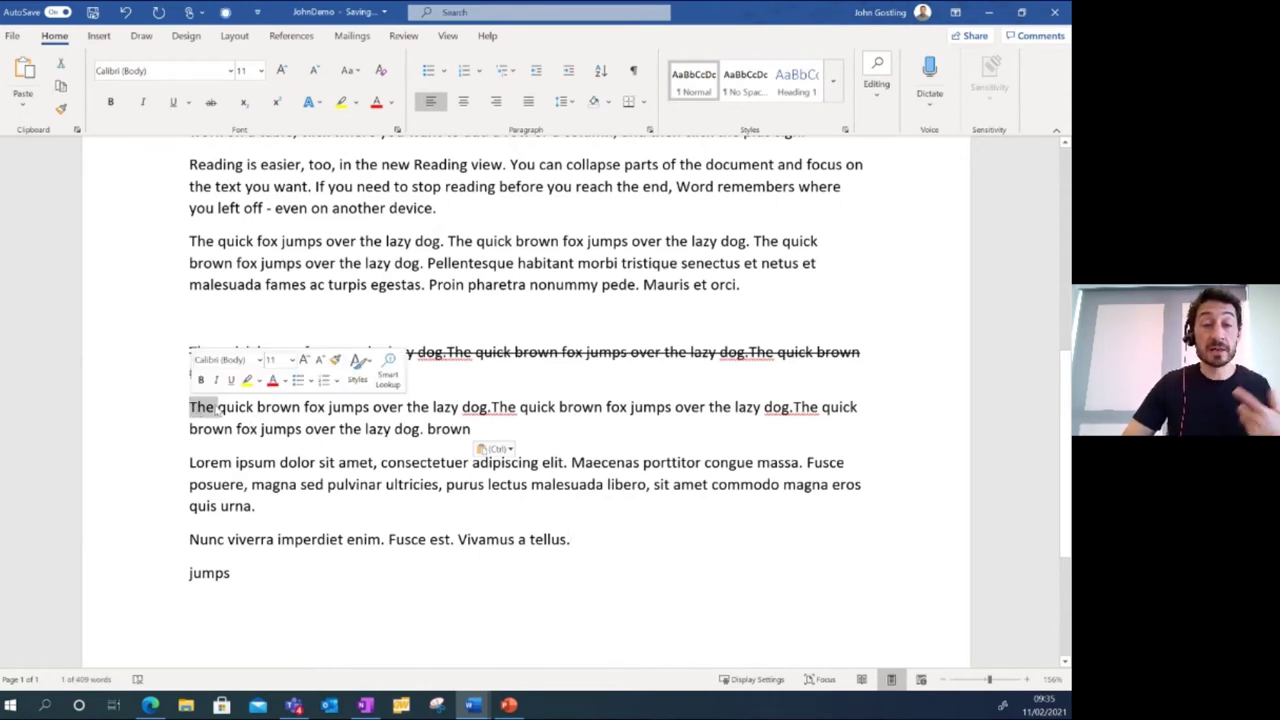
{"action": "left_click", "coordinate": [283, 412], "text": "ctrl"}
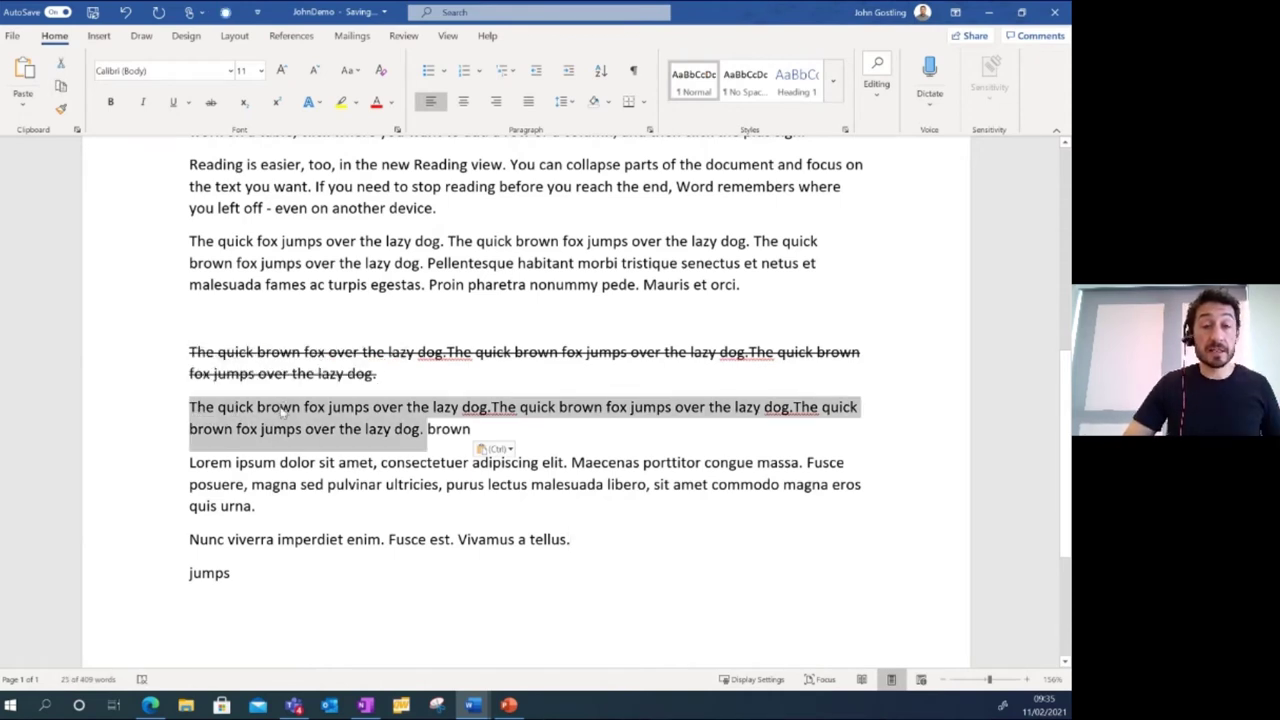
{"action": "double_click", "coordinate": [292, 463]}
{"action": "key", "text": "ctrl+c"}
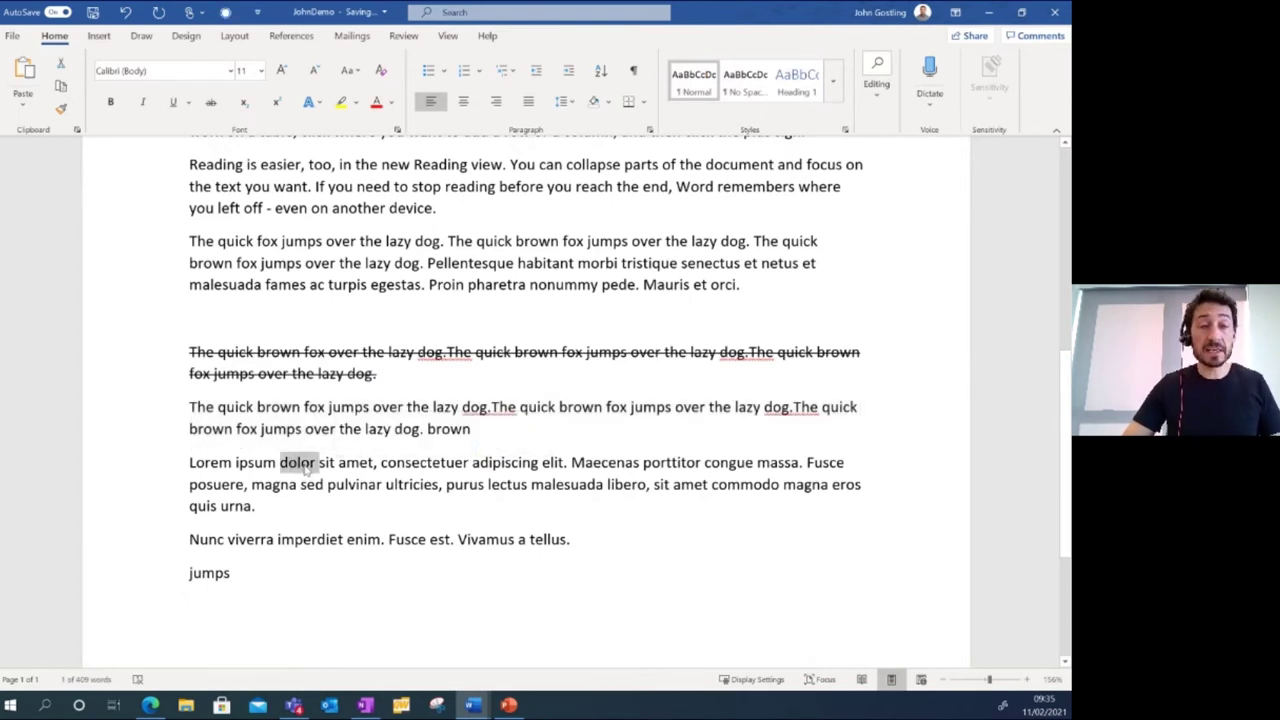
{"action": "left_click", "coordinate": [264, 578]}
{"action": "key", "text": "Return"}
{"action": "key", "text": "Return"}
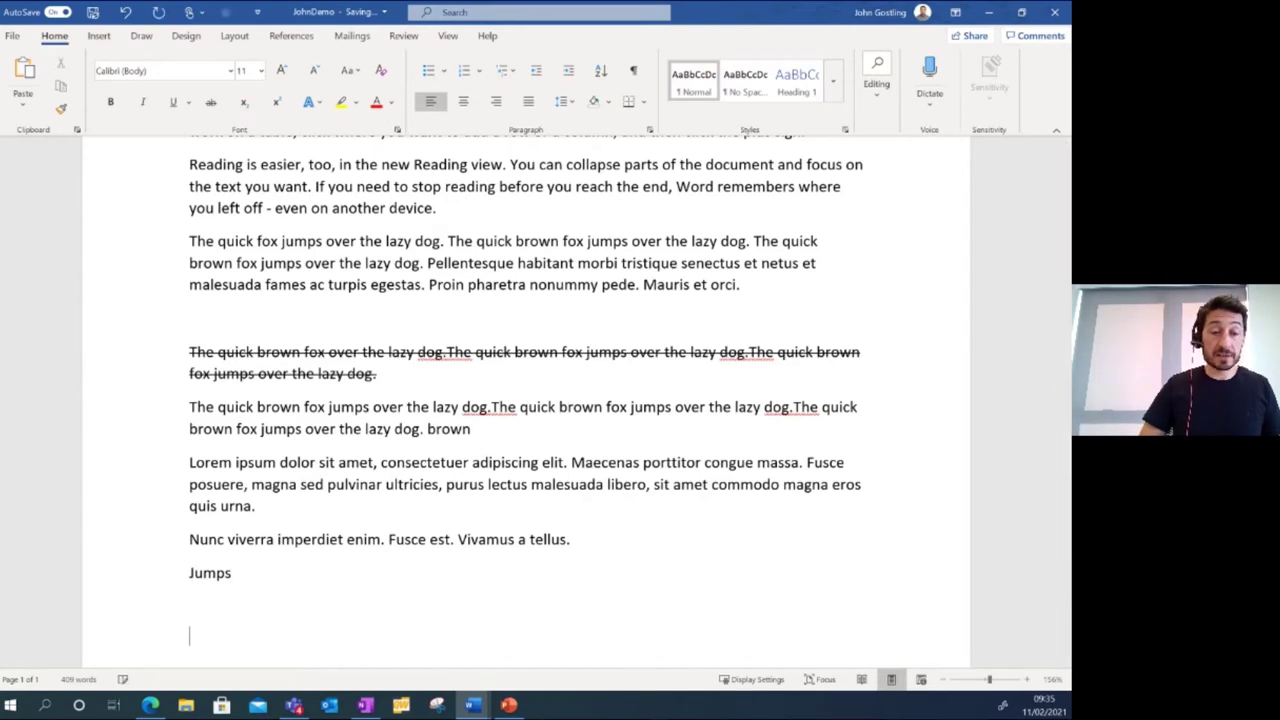
{"action": "key", "text": "ctrl+v"}
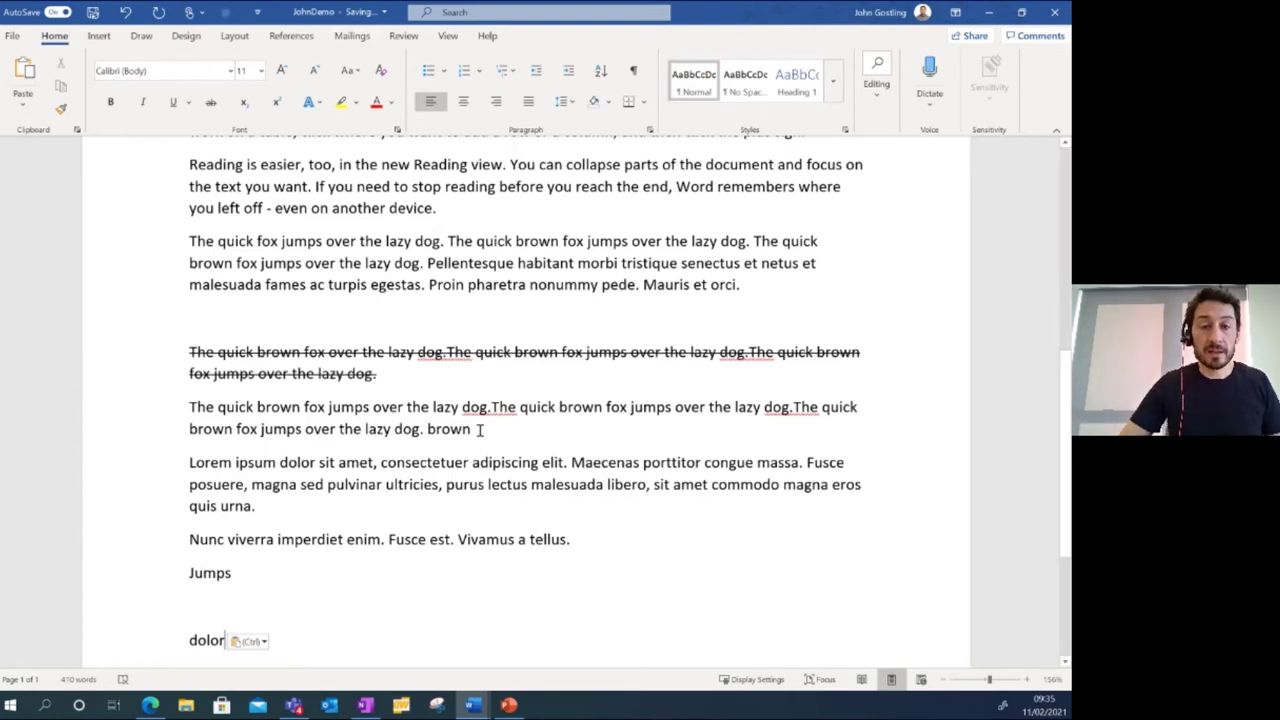
{"action": "left_click_drag", "start_coordinate": [477, 429], "coordinate": [190, 406]}
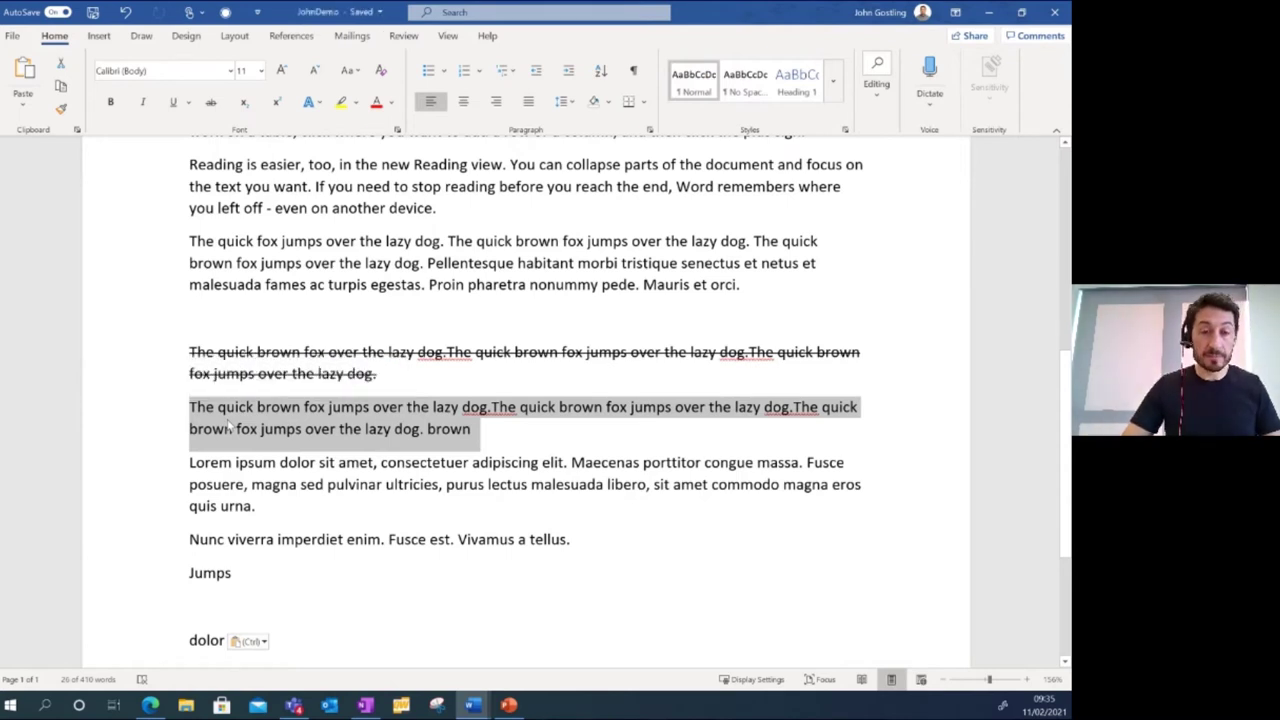
Apply Ctrl+B, Ctrl+I and Ctrl+U to the fox paragraph ending in 'brown'.
{"action": "key", "text": "ctrl+b"}
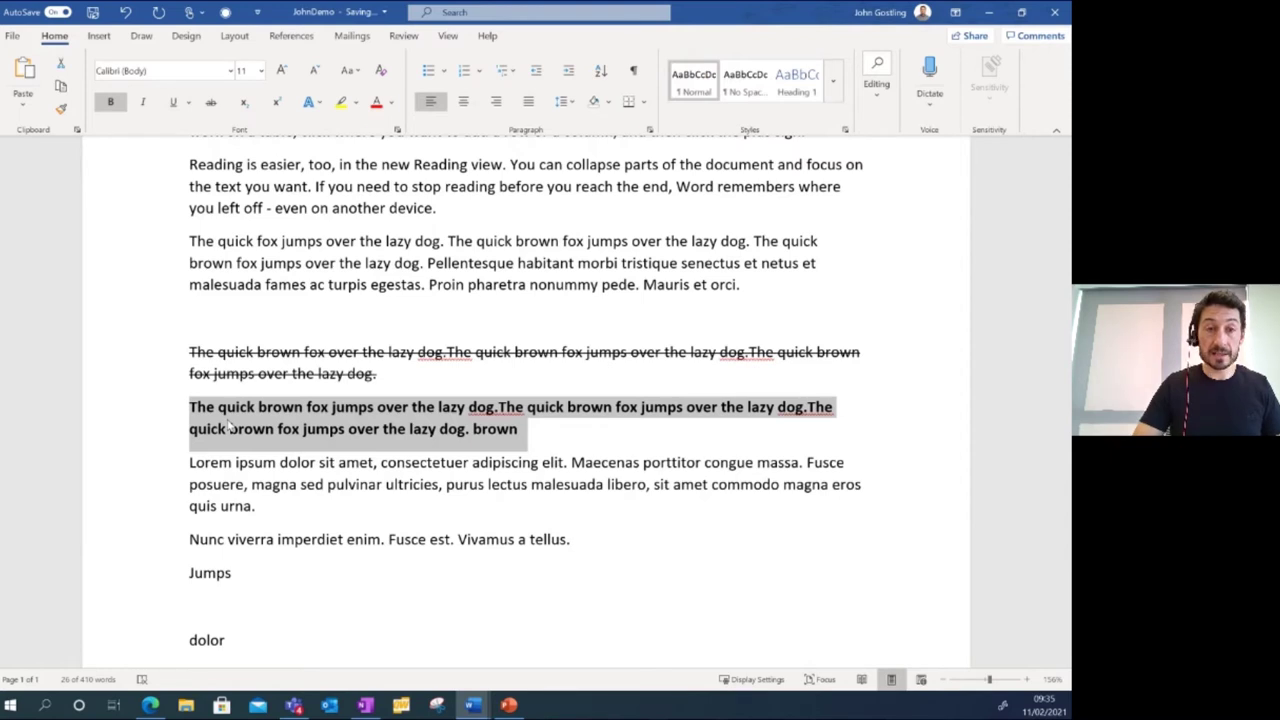
{"action": "key", "text": "ctrl+i"}
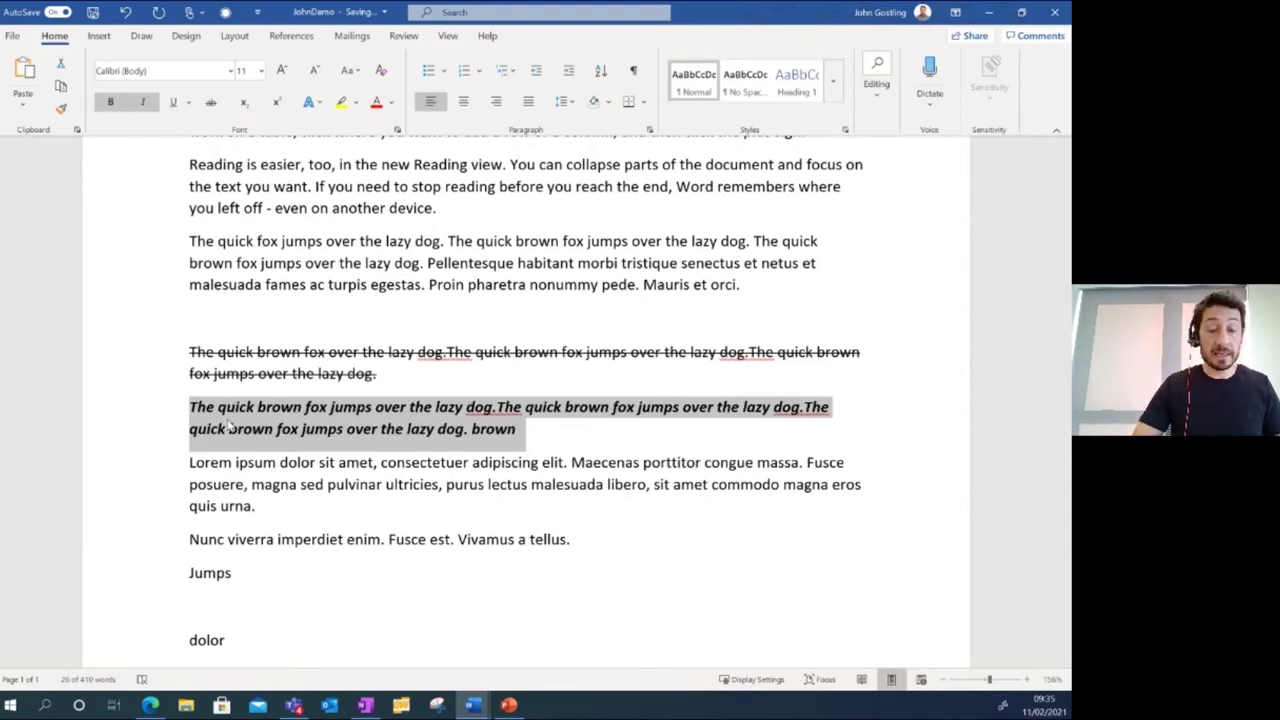
{"action": "key", "text": "ctrl+u"}
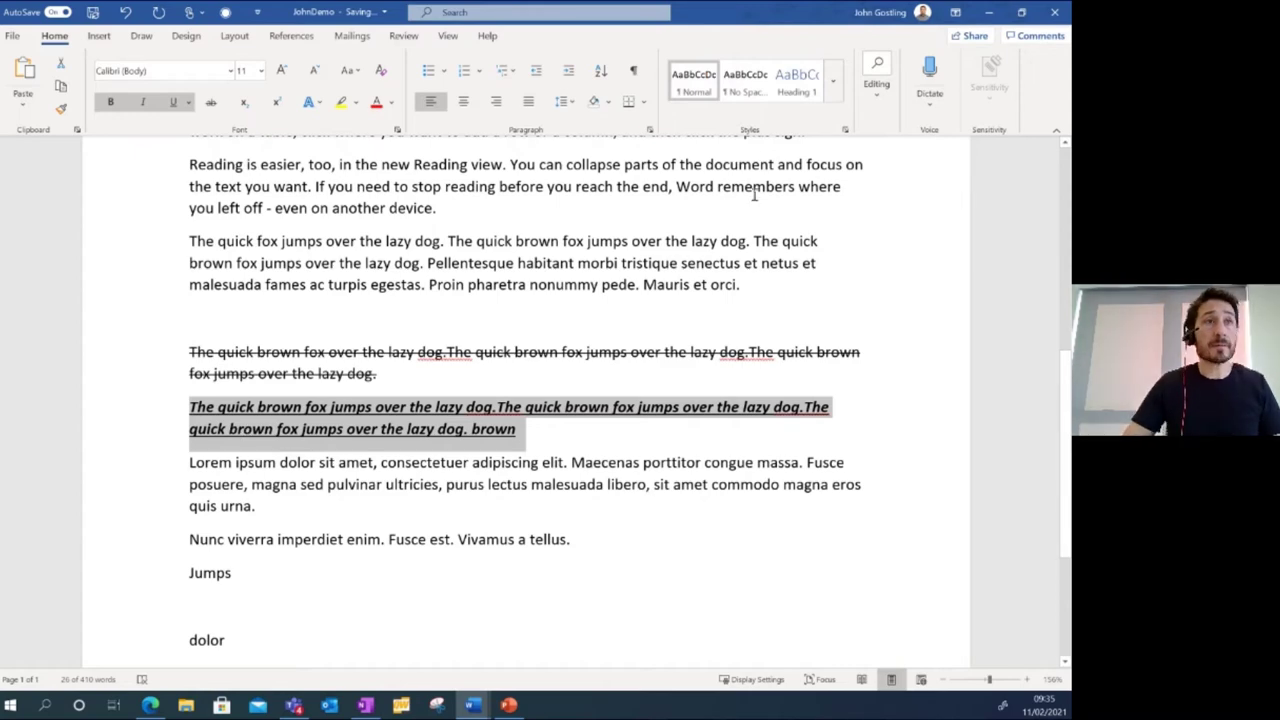
{"action": "left_click", "coordinate": [510, 242]}
{"action": "scroll", "coordinate": [590, 300], "scroll_direction": "up", "scroll_amount": 1}
{"action": "scroll", "coordinate": [590, 305], "scroll_direction": "up", "scroll_amount": 1}
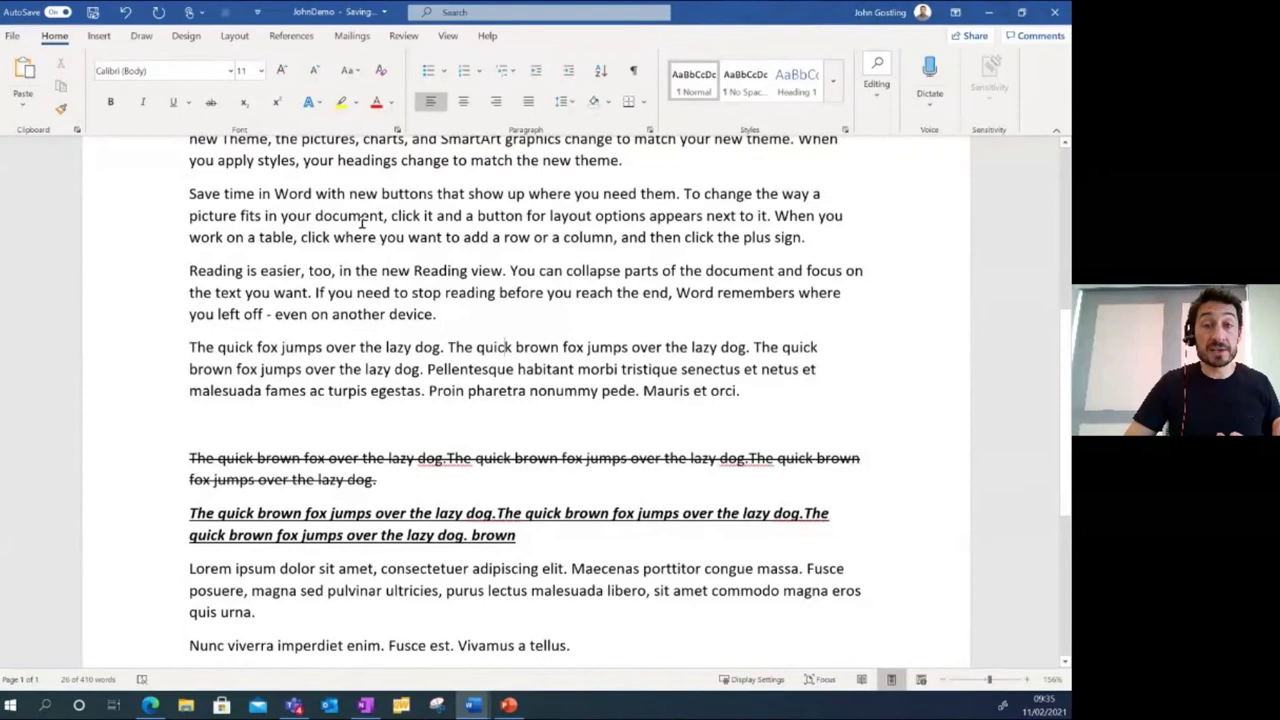
Delete 'Word with new buttons that show up where you need' from the 'Save time in' sentence.
{"action": "left_click", "coordinate": [434, 194]}
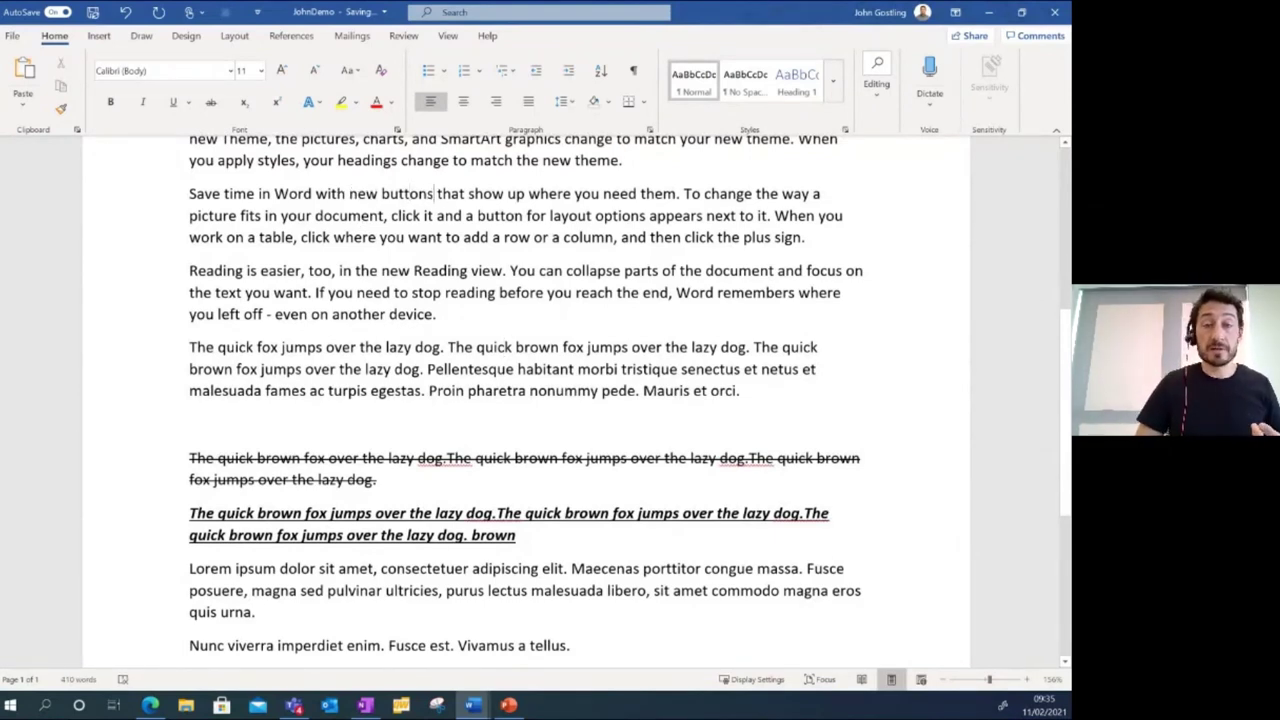
{"action": "key", "text": "BackSpace"}
{"action": "key", "text": "BackSpace"}
{"action": "key", "text": "BackSpace"}
{"action": "key", "text": "BackSpace"}
{"action": "key", "text": "BackSpace"}
{"action": "key", "text": "BackSpace"}
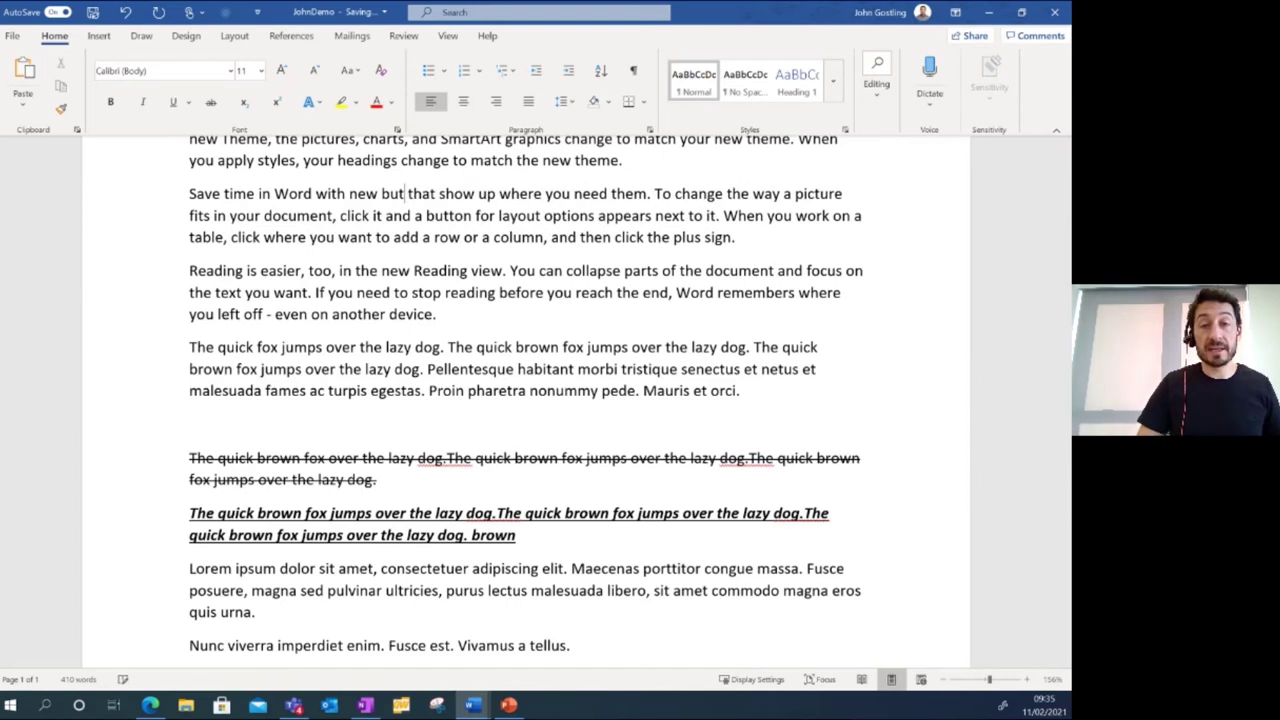
{"action": "key", "text": "BackSpace"}
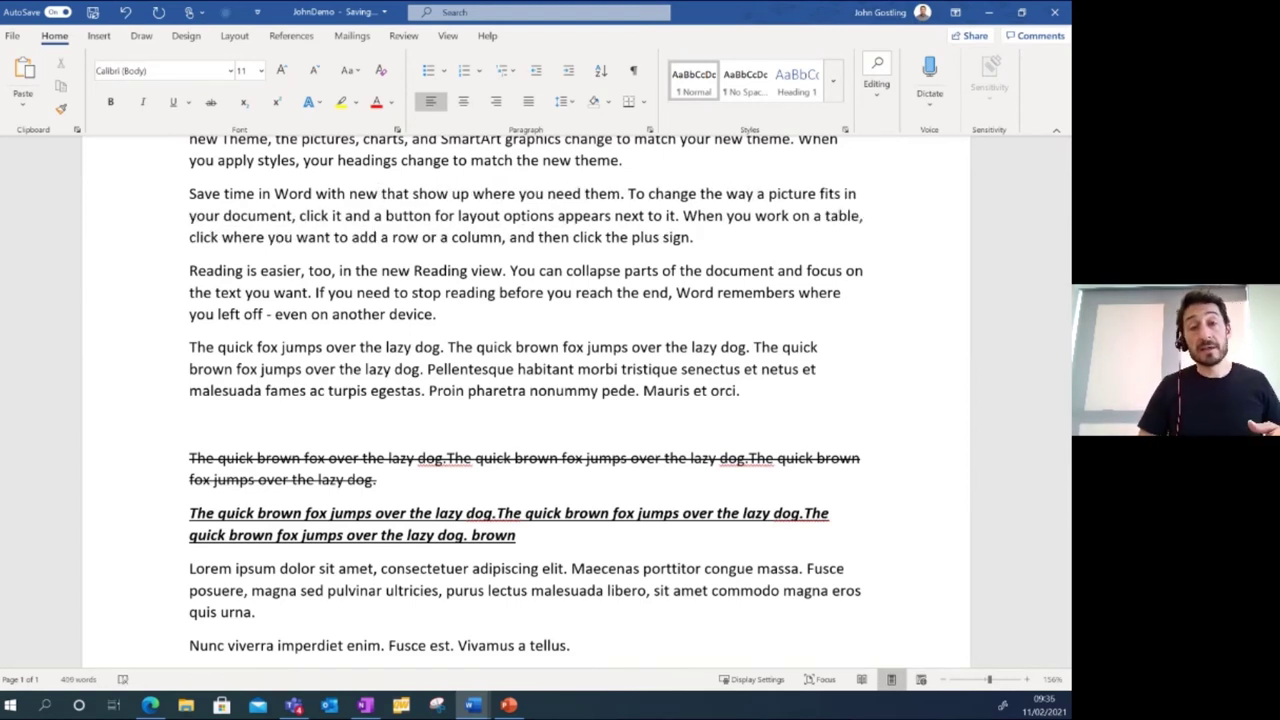
{"action": "key", "text": "Delete"}
{"action": "key", "text": "Delete"}
{"action": "key", "text": "Delete"}
{"action": "key", "text": "Delete"}
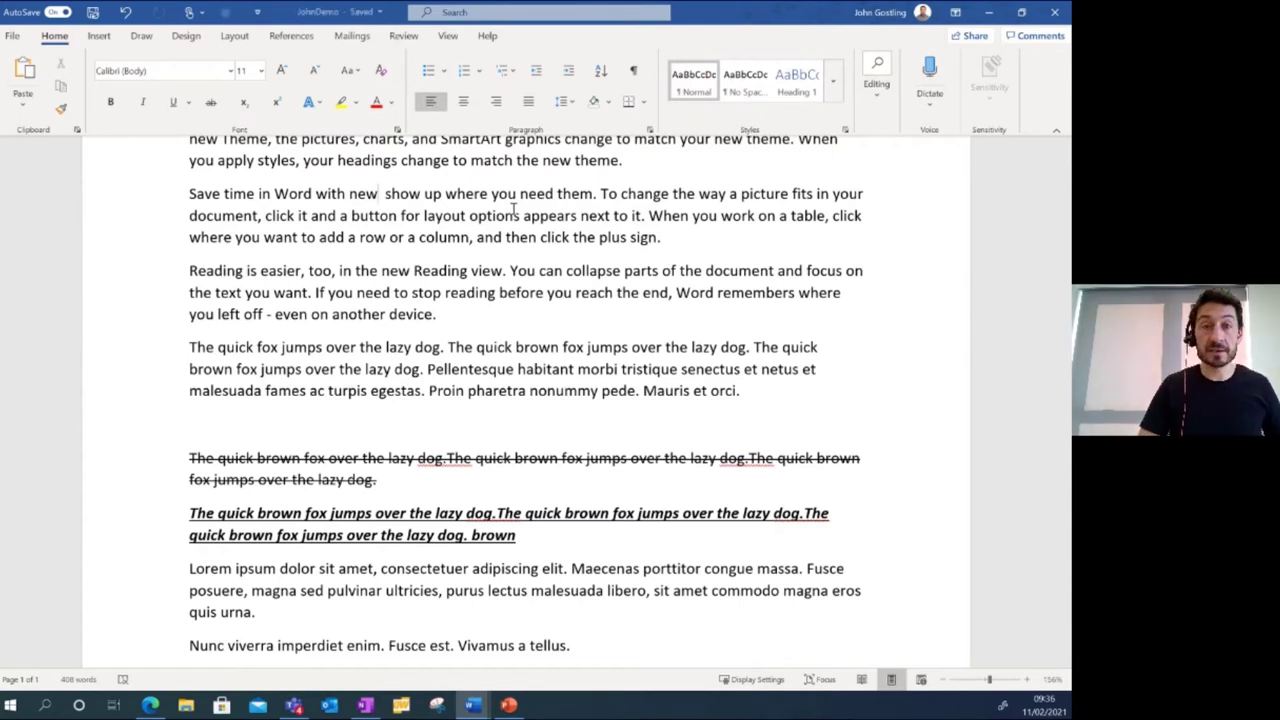
{"action": "key", "text": "BackSpace"}
{"action": "key", "text": "BackSpace"}
{"action": "key", "text": "BackSpace"}
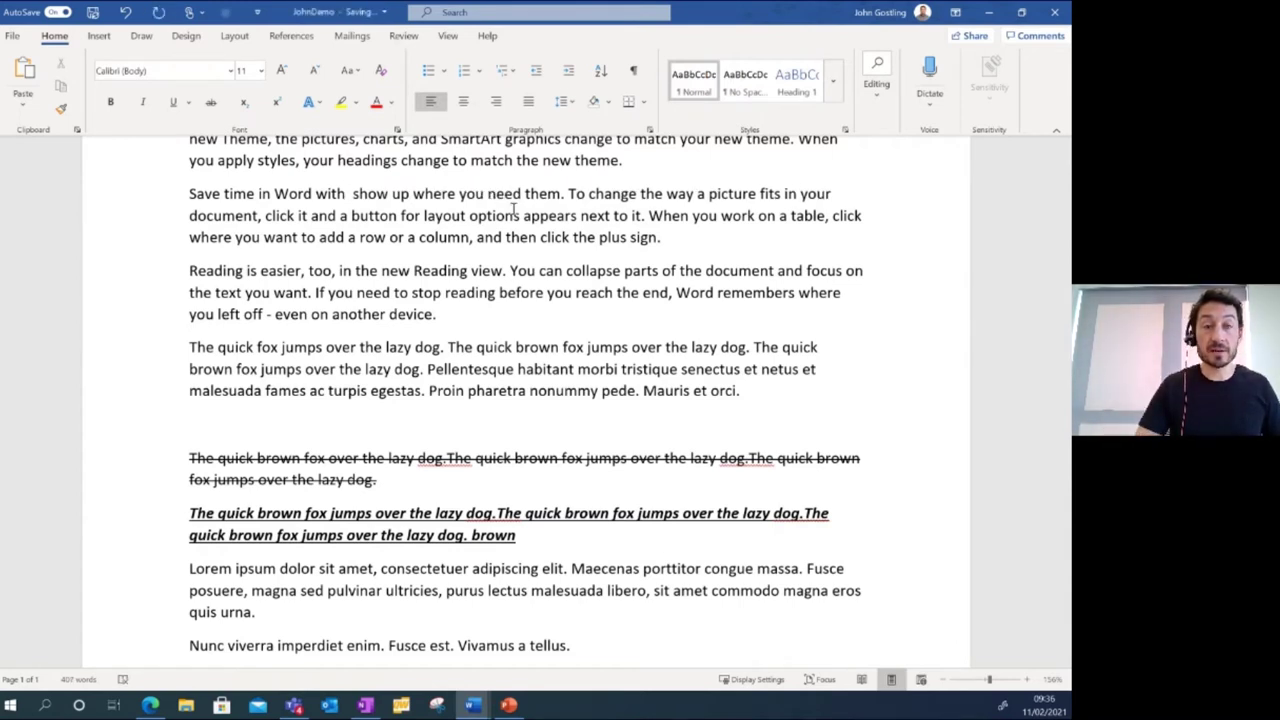
{"action": "key", "text": "BackSpace"}
{"action": "key", "text": "BackSpace"}
{"action": "key", "text": "BackSpace"}
{"action": "key", "text": "BackSpace"}
{"action": "key", "text": "BackSpace"}
{"action": "key", "text": "BackSpace"}
{"action": "key", "text": "BackSpace"}
{"action": "key", "text": "BackSpace"}
{"action": "key", "text": "BackSpace"}
{"action": "key", "text": "BackSpace"}
{"action": "key", "text": "BackSpace"}
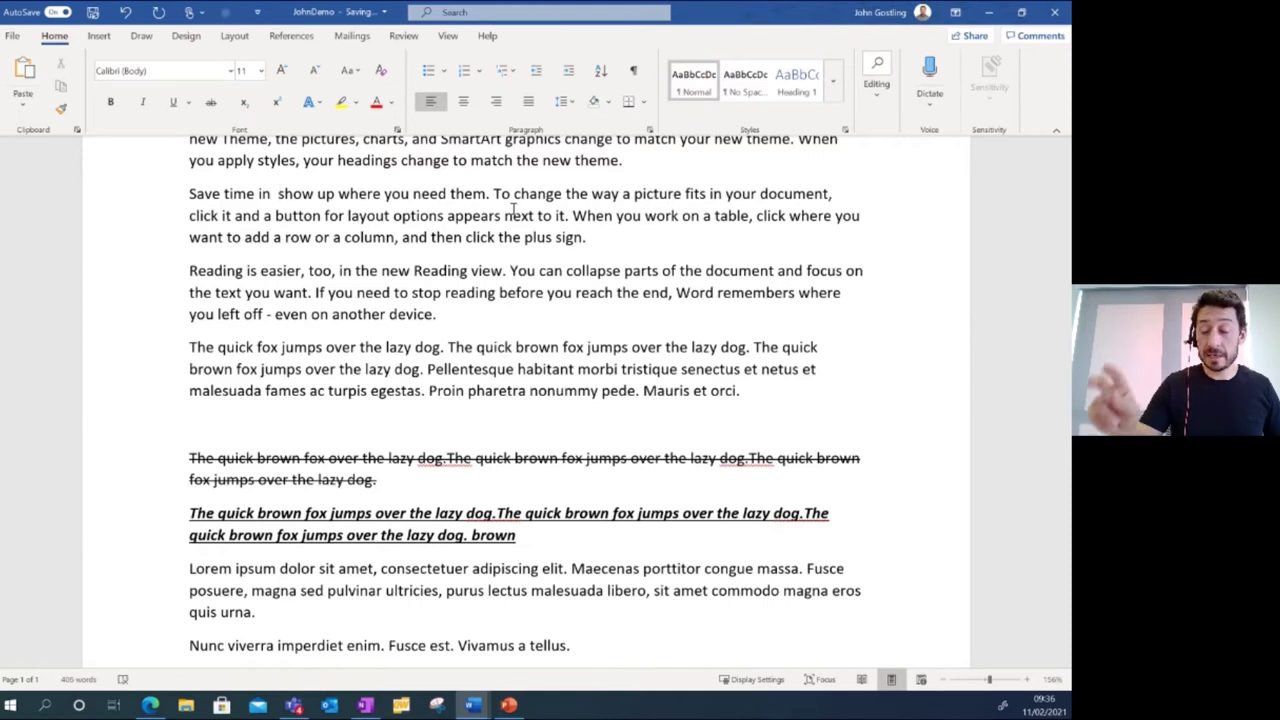
{"action": "key", "text": "Right"}
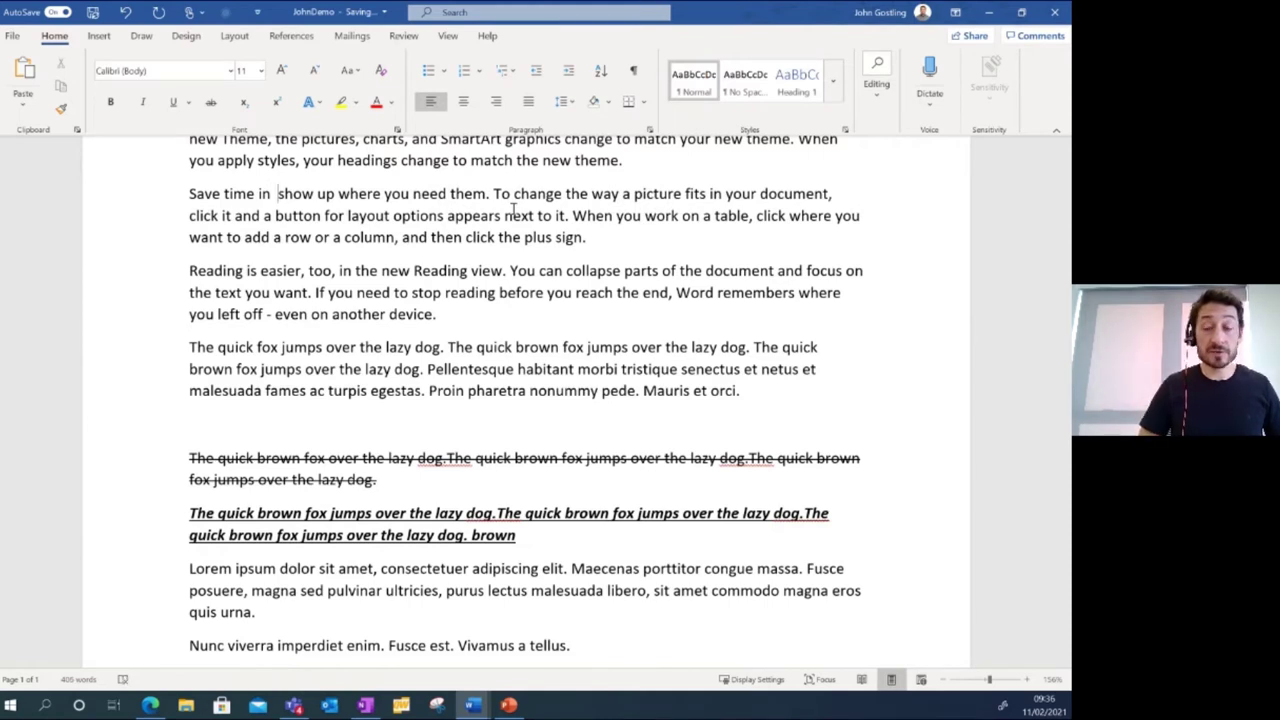
{"action": "key", "text": "Delete"}
{"action": "key", "text": "Delete"}
{"action": "key", "text": "Delete"}
{"action": "key", "text": "Delete"}
{"action": "key", "text": "Delete"}
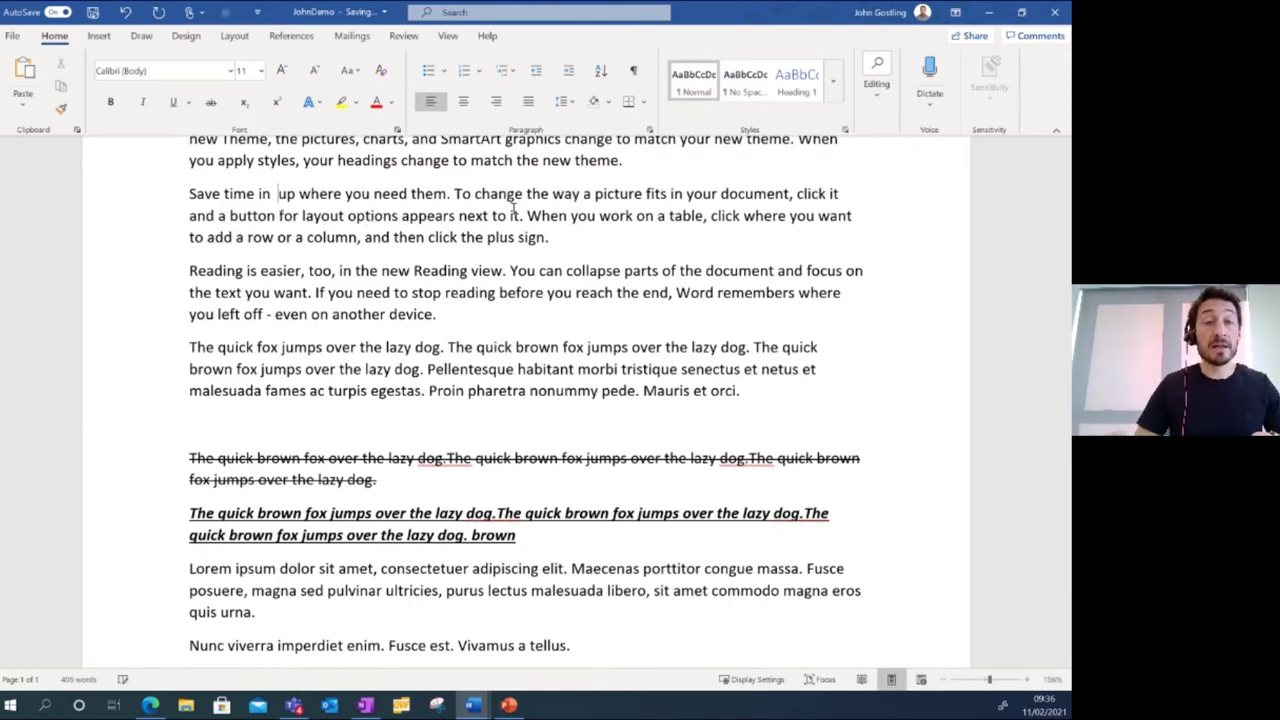
{"action": "key", "text": "Delete"}
{"action": "key", "text": "Delete"}
{"action": "key", "text": "Delete"}
{"action": "key", "text": "Delete"}
{"action": "key", "text": "Delete"}
{"action": "key", "text": "Delete"}
{"action": "key", "text": "Delete"}
{"action": "key", "text": "Delete"}
{"action": "key", "text": "Delete"}
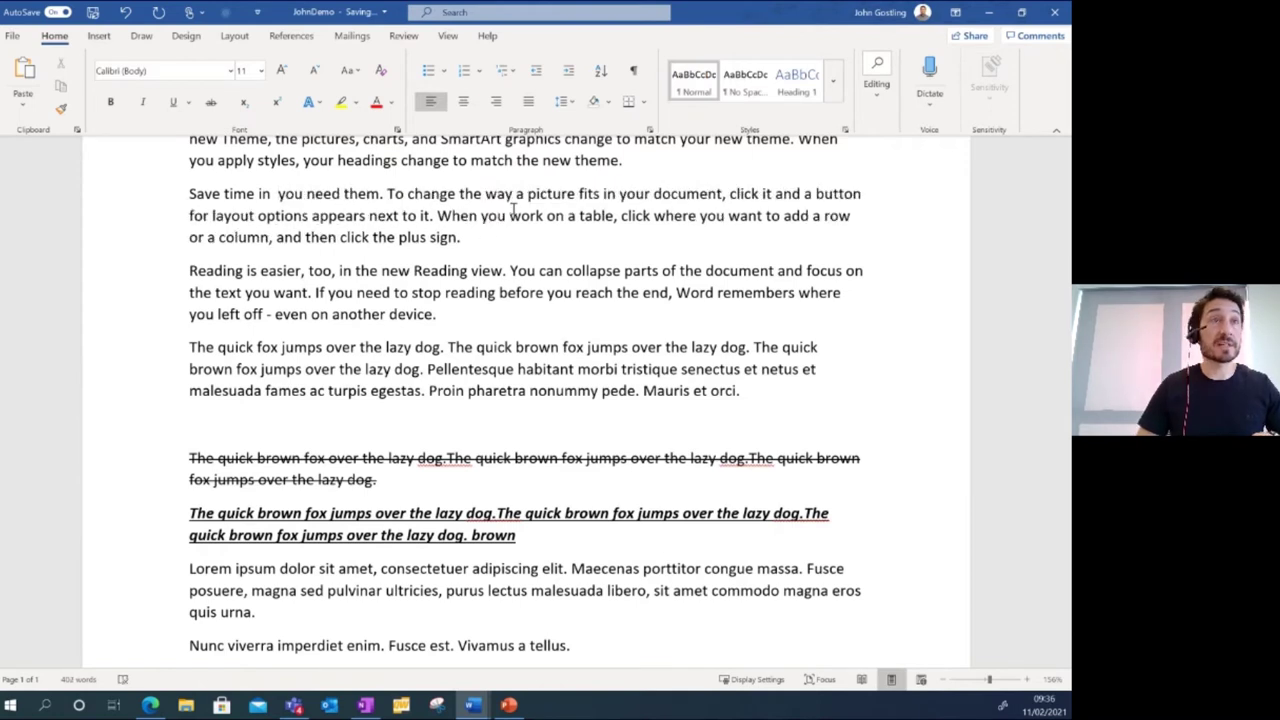
{"action": "key", "text": "Delete"}
{"action": "key", "text": "Delete"}
{"action": "key", "text": "Delete"}
{"action": "key", "text": "Delete"}
{"action": "key", "text": "Delete"}
{"action": "key", "text": "Delete"}
{"action": "key", "text": "Delete"}
{"action": "key", "text": "Delete"}
{"action": "key", "text": "Delete"}
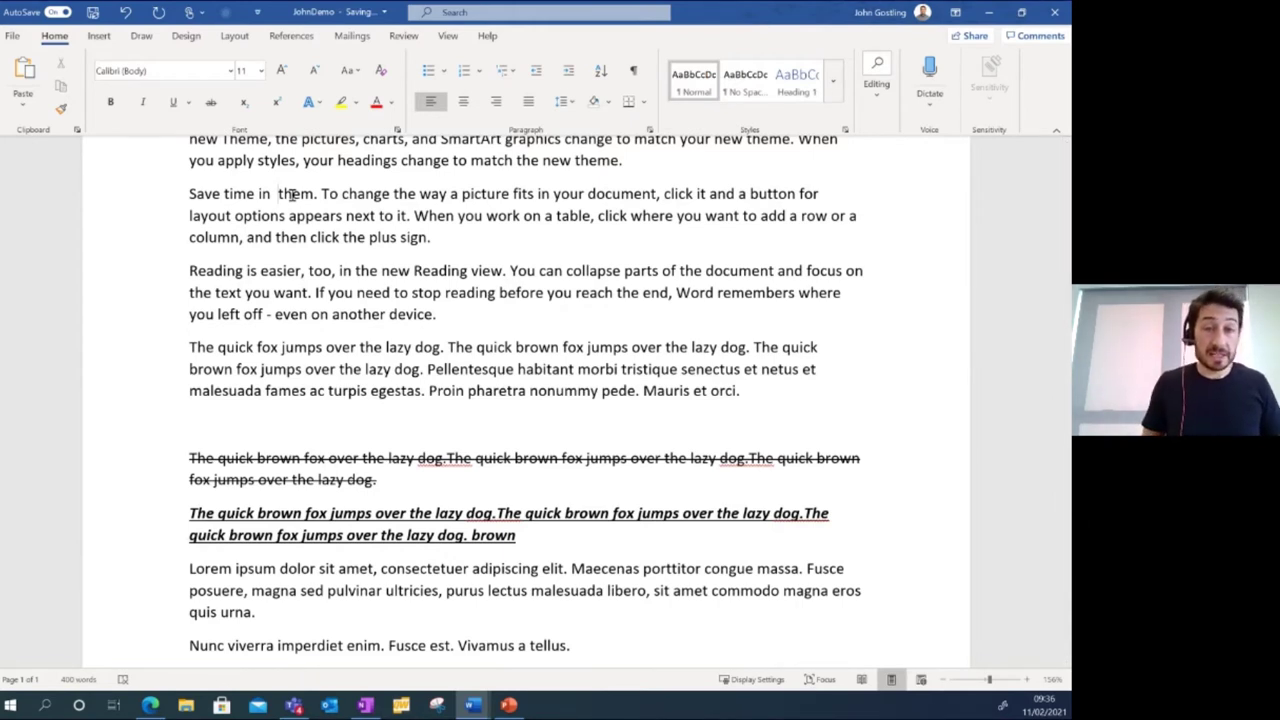
Retype the removed words, then delete them again with Ctrl+Backspace and Ctrl+Delete.
{"action": "type", "text": "need "}
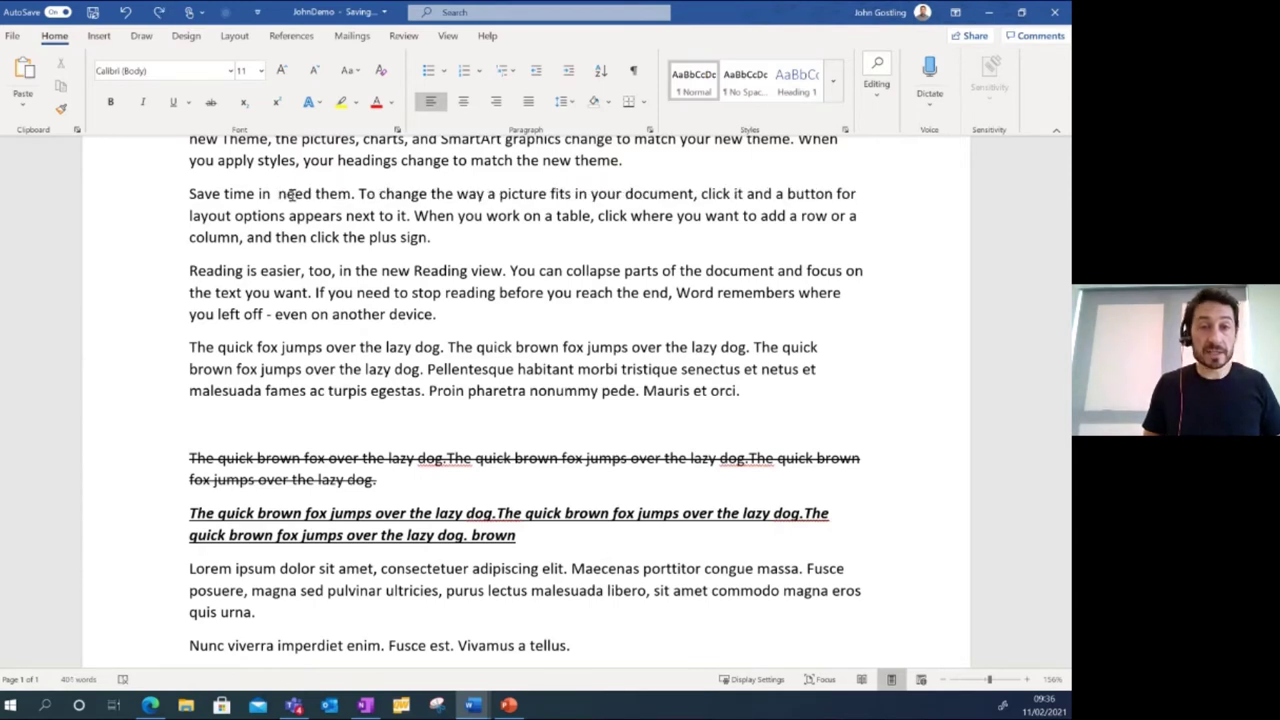
{"action": "type", "text": "you "}
{"action": "type", "text": "where "}
{"action": "type", "text": "up show "}
{"action": "type", "text": "Word"}
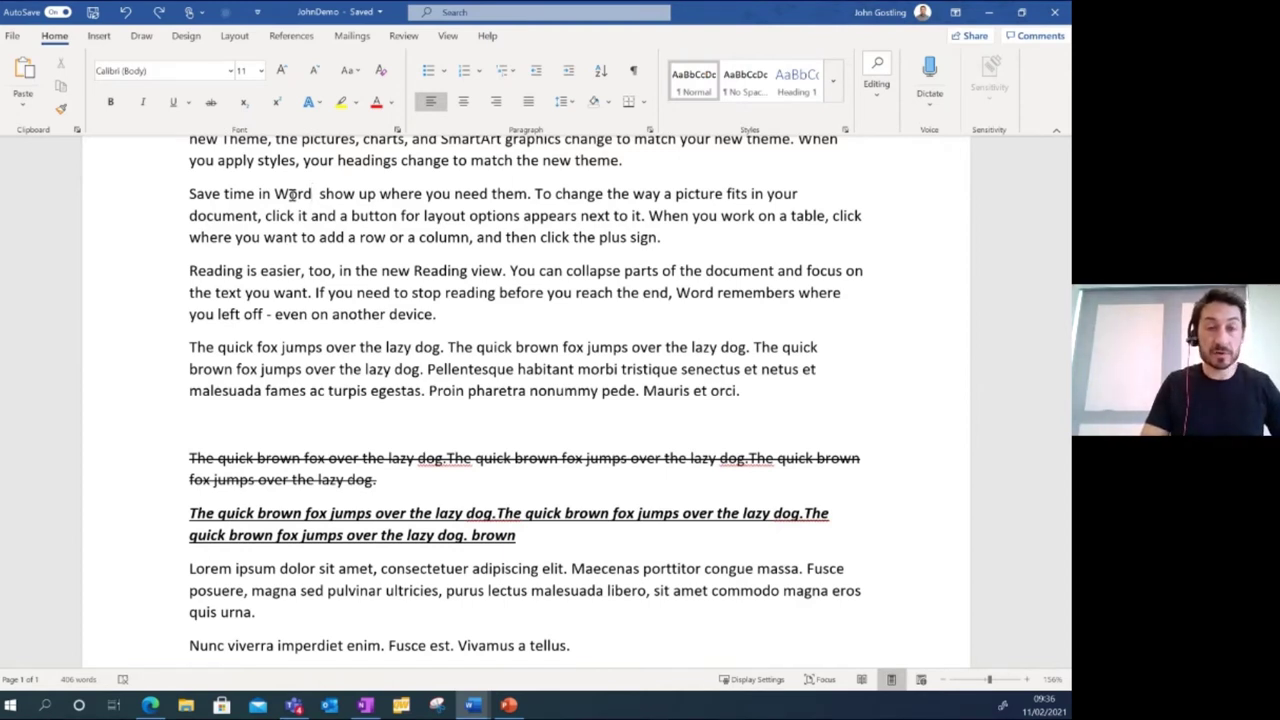
{"action": "key", "text": "ctrl+BackSpace"}
{"action": "key", "text": "ctrl+Delete"}
{"action": "key", "text": "ctrl+Delete"}
{"action": "key", "text": "ctrl+Delete"}
{"action": "key", "text": "ctrl+Delete"}
{"action": "key", "text": "ctrl+Delete"}
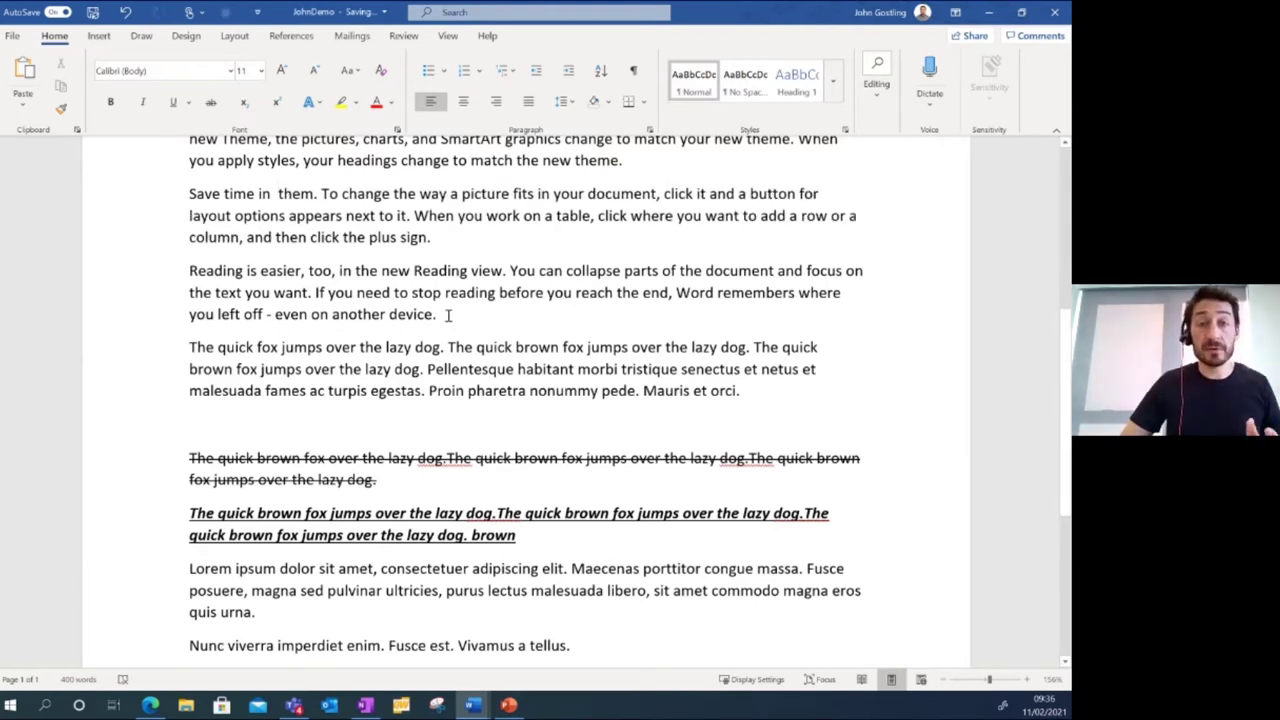
Make the 'Reading is easier' paragraph bold.
{"action": "left_click_drag", "start_coordinate": [448, 315], "coordinate": [192, 272]}
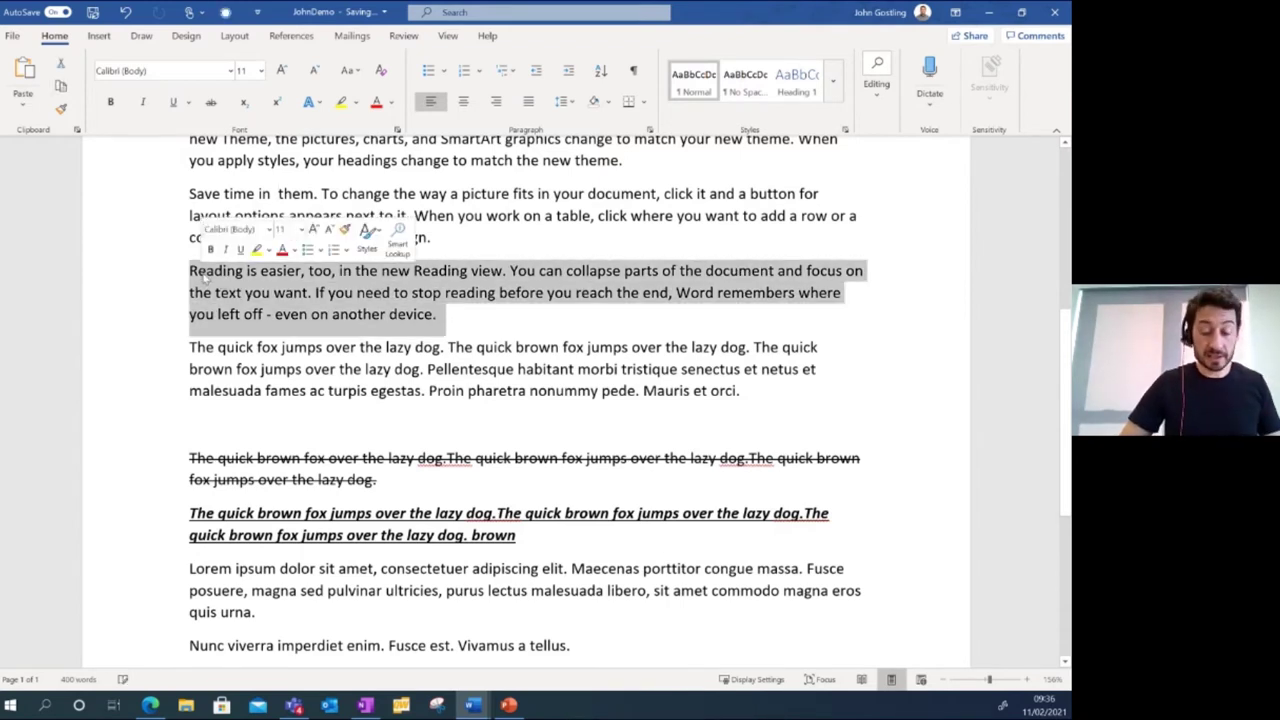
{"action": "key", "text": "ctrl+b"}
{"action": "left_click", "coordinate": [518, 320]}
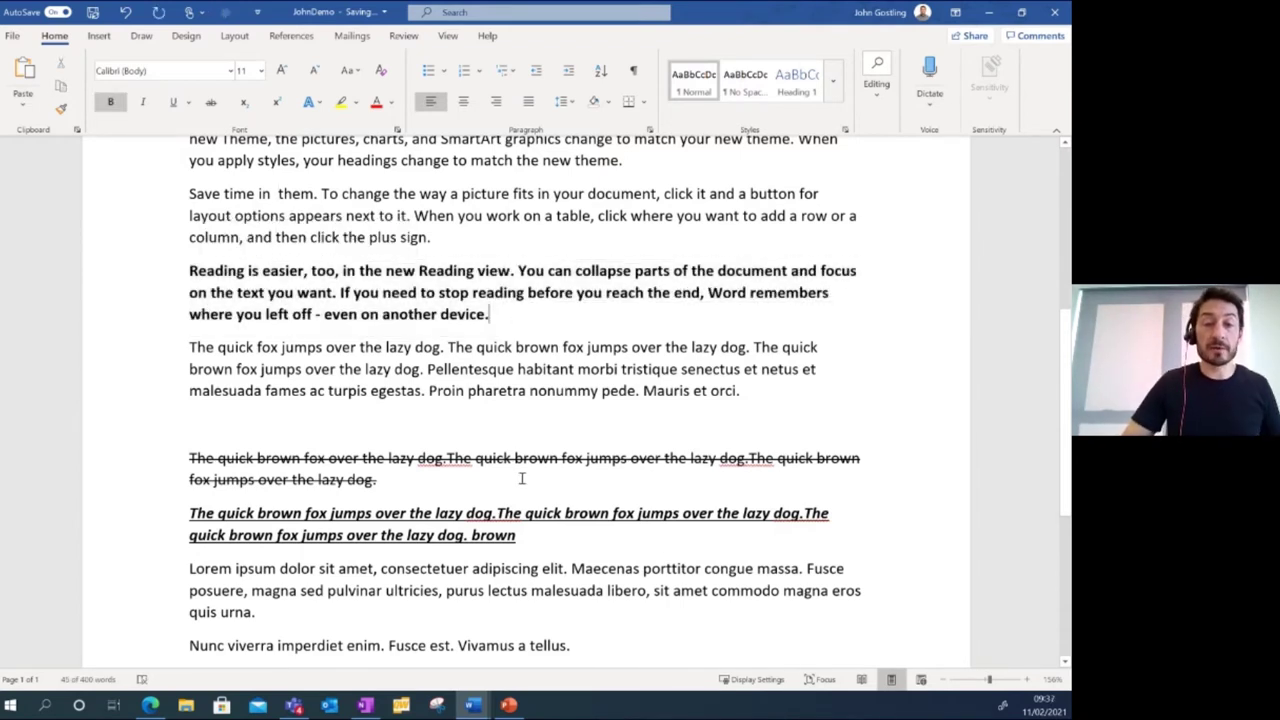
Make the struck-through fox paragraph bold as well.
{"action": "left_click_drag", "start_coordinate": [385, 481], "coordinate": [190, 458]}
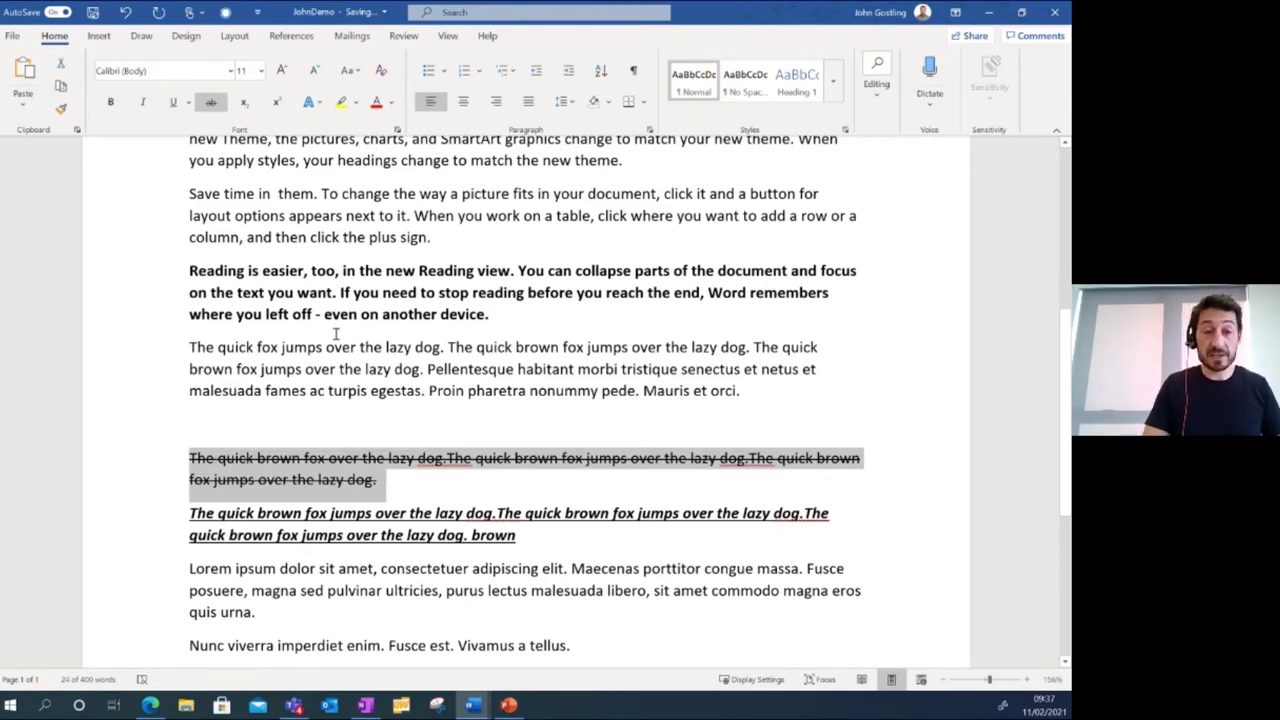
{"action": "key", "text": "ctrl+b"}
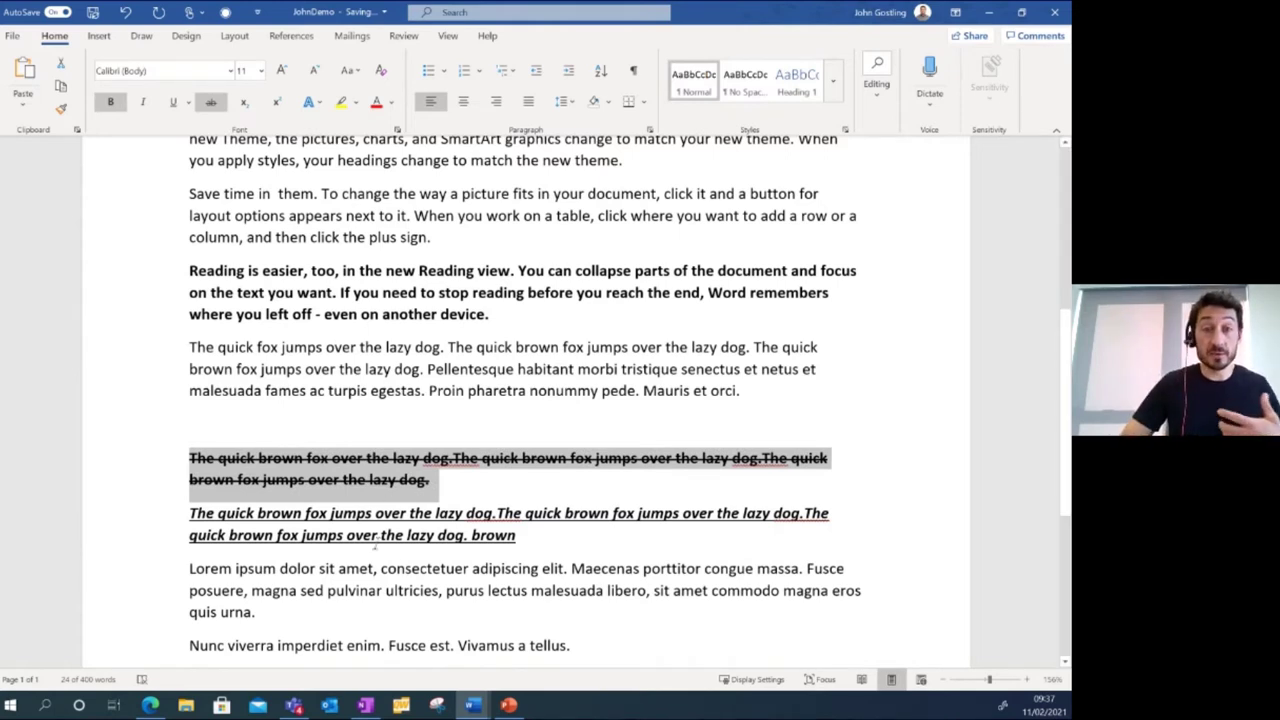
{"action": "left_click", "coordinate": [406, 567]}
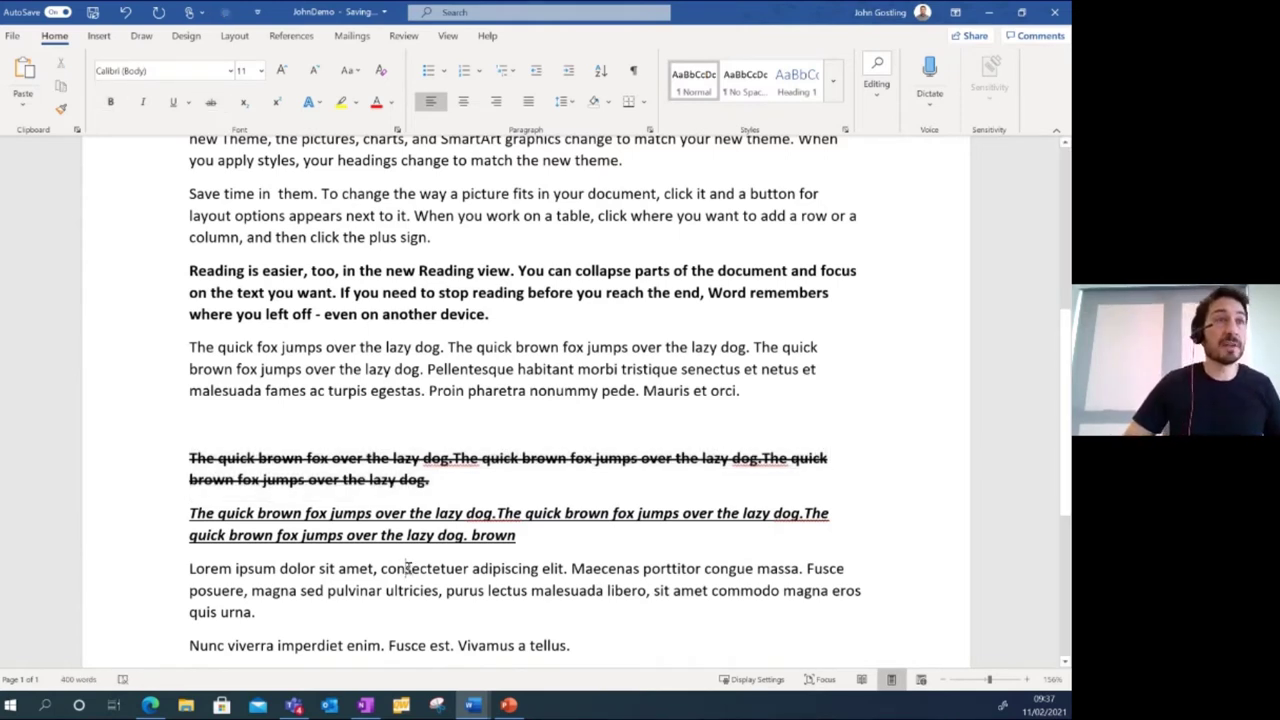
{"action": "left_click", "coordinate": [447, 479]}
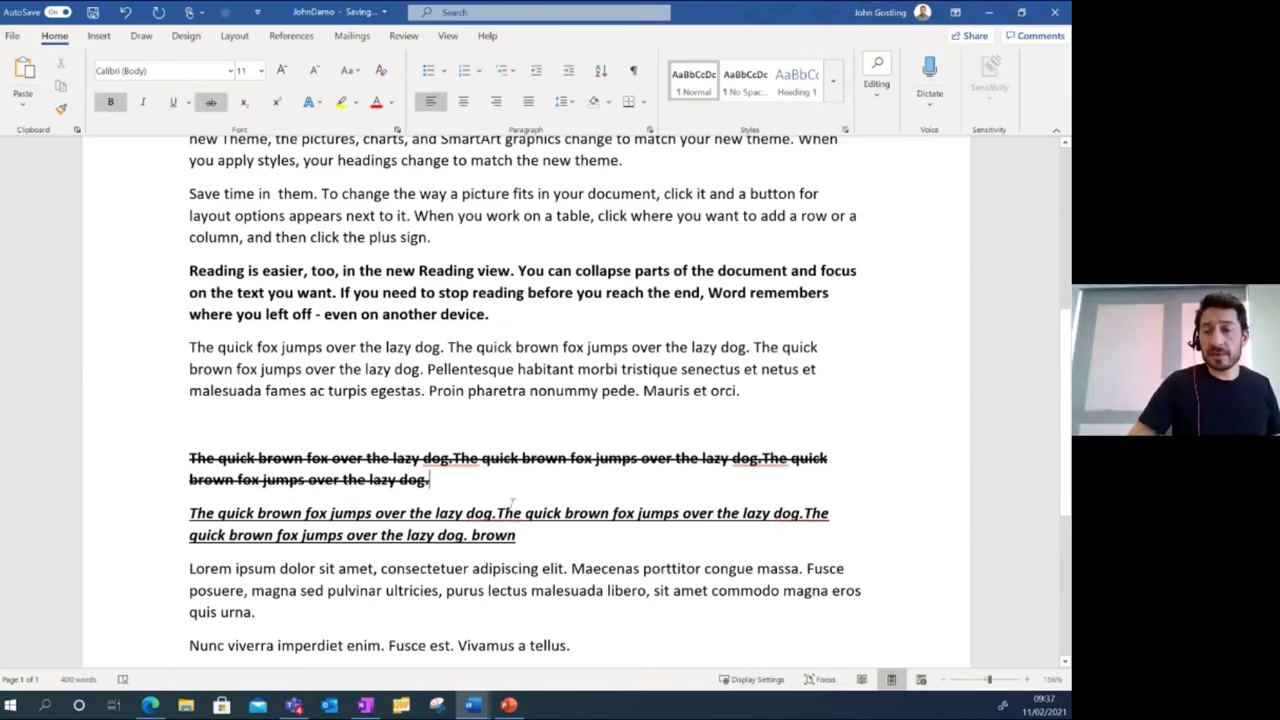
{"action": "scroll", "coordinate": [511, 505], "scroll_direction": "down", "scroll_amount": 5}
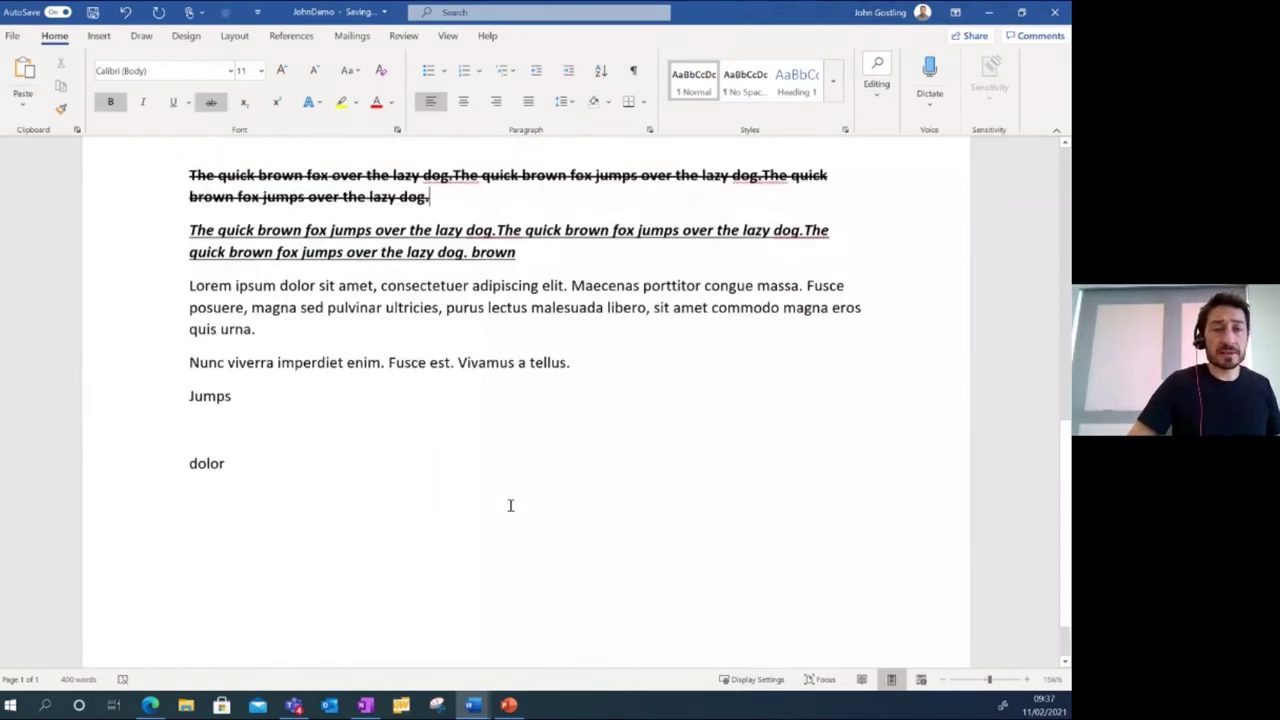
{"action": "scroll", "coordinate": [510, 505], "scroll_direction": "up", "scroll_amount": 8}
{"action": "scroll", "coordinate": [510, 505], "scroll_direction": "up", "scroll_amount": 5}
Undo the most recent edit in the document.
{"action": "left_click", "coordinate": [297, 277]}
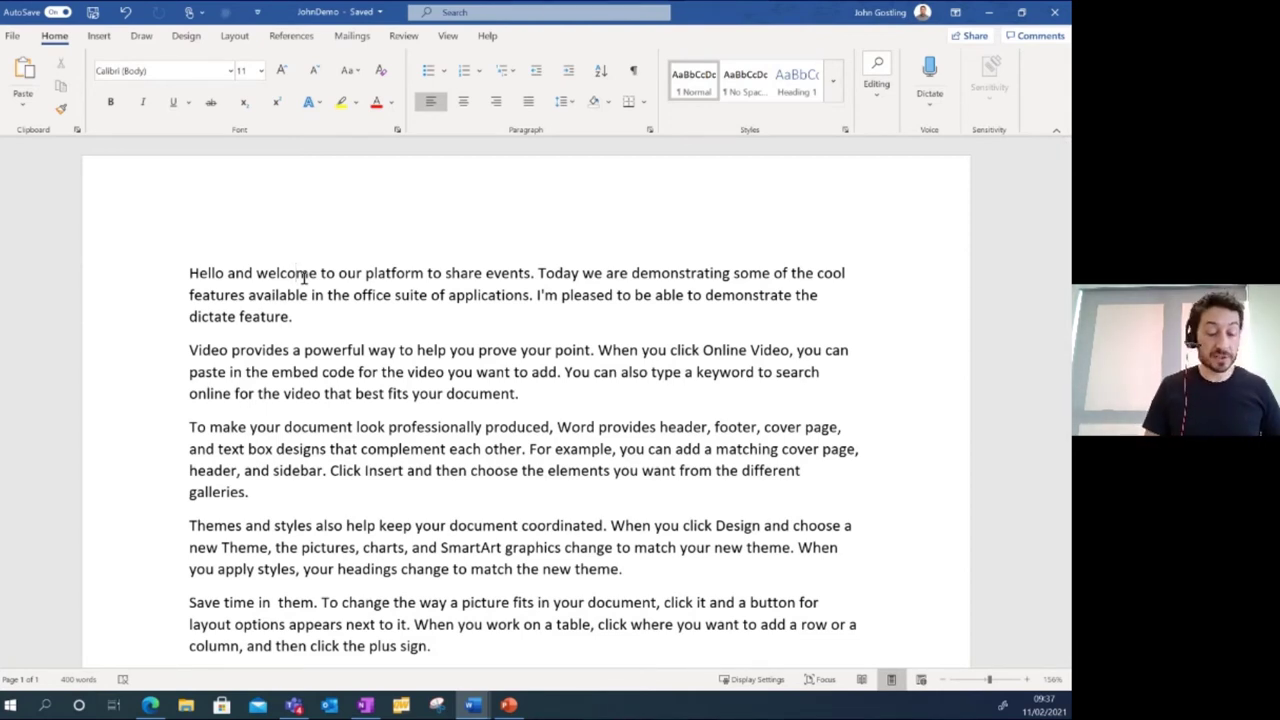
{"action": "key", "text": "ctrl+z"}
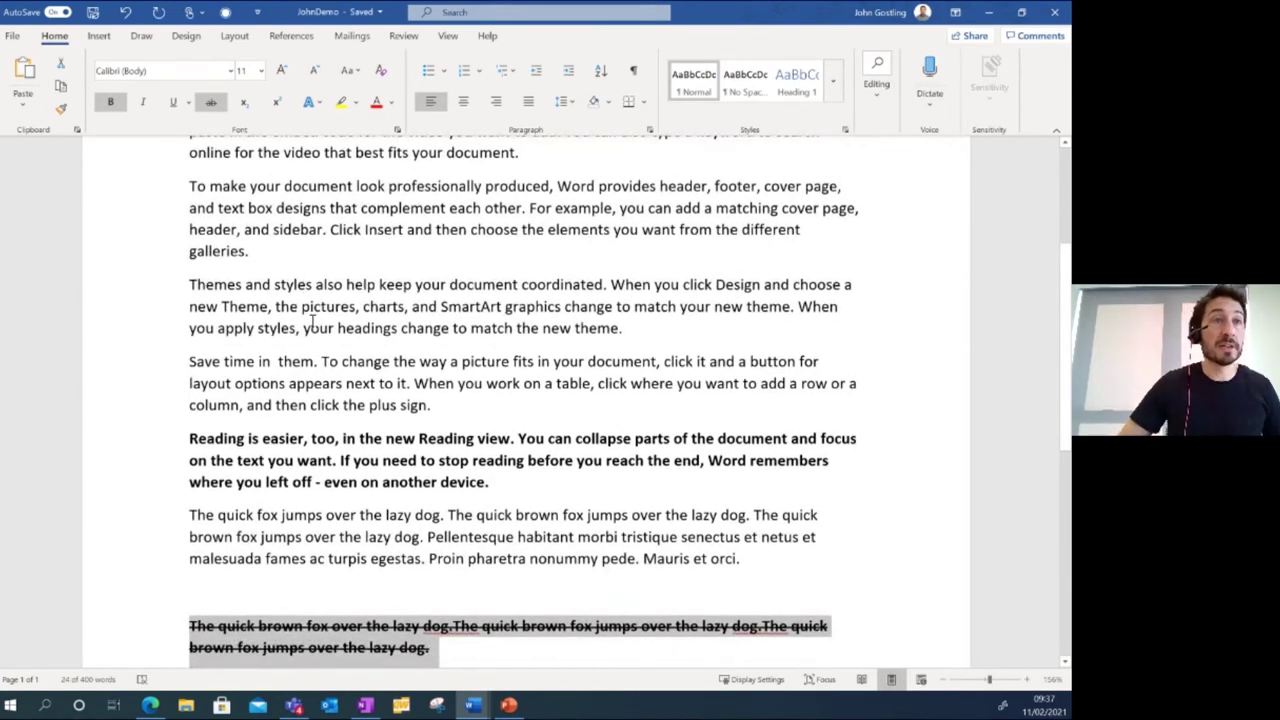
{"action": "scroll", "coordinate": [451, 433], "scroll_direction": "down", "scroll_amount": 3}
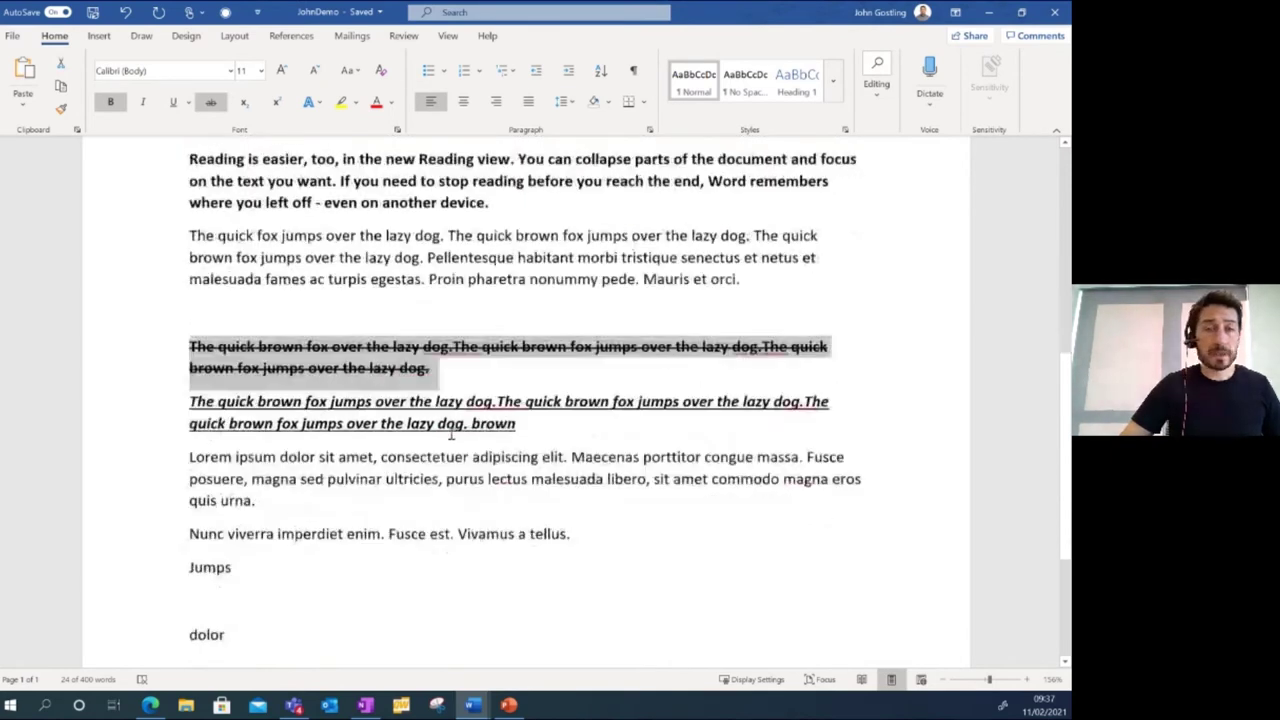
Type --- on the empty line above the struck-through paragraph to create a single rule line.
{"action": "left_click", "coordinate": [211, 272]}
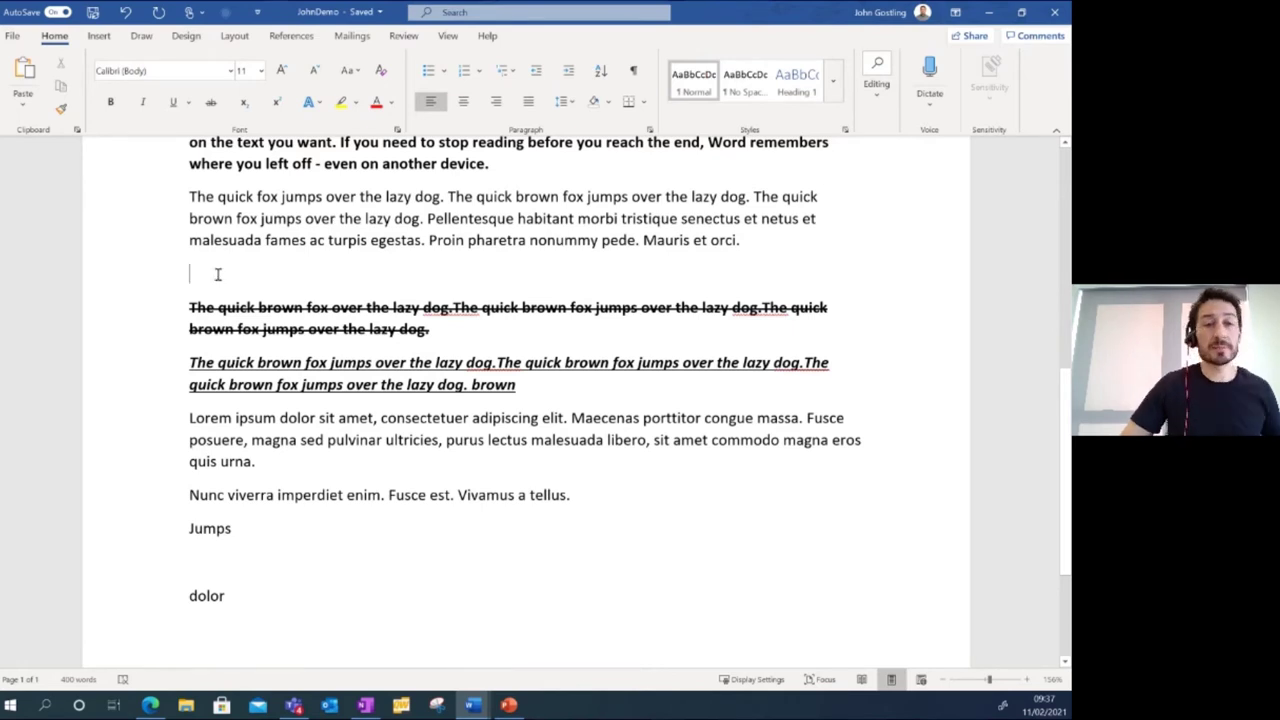
{"action": "type", "text": "--------"}
{"action": "key", "text": "BackSpace"}
{"action": "key", "text": "BackSpace"}
{"action": "key", "text": "BackSpace"}
{"action": "key", "text": "BackSpace"}
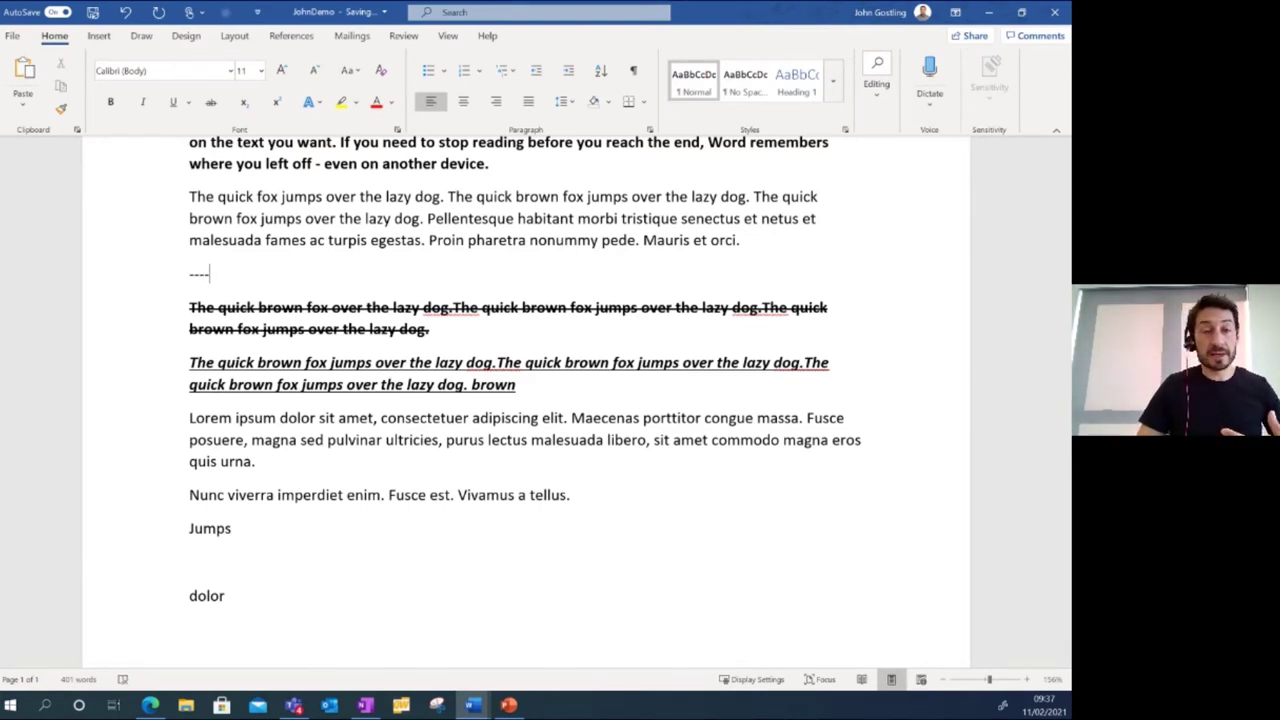
{"action": "key", "text": "BackSpace"}
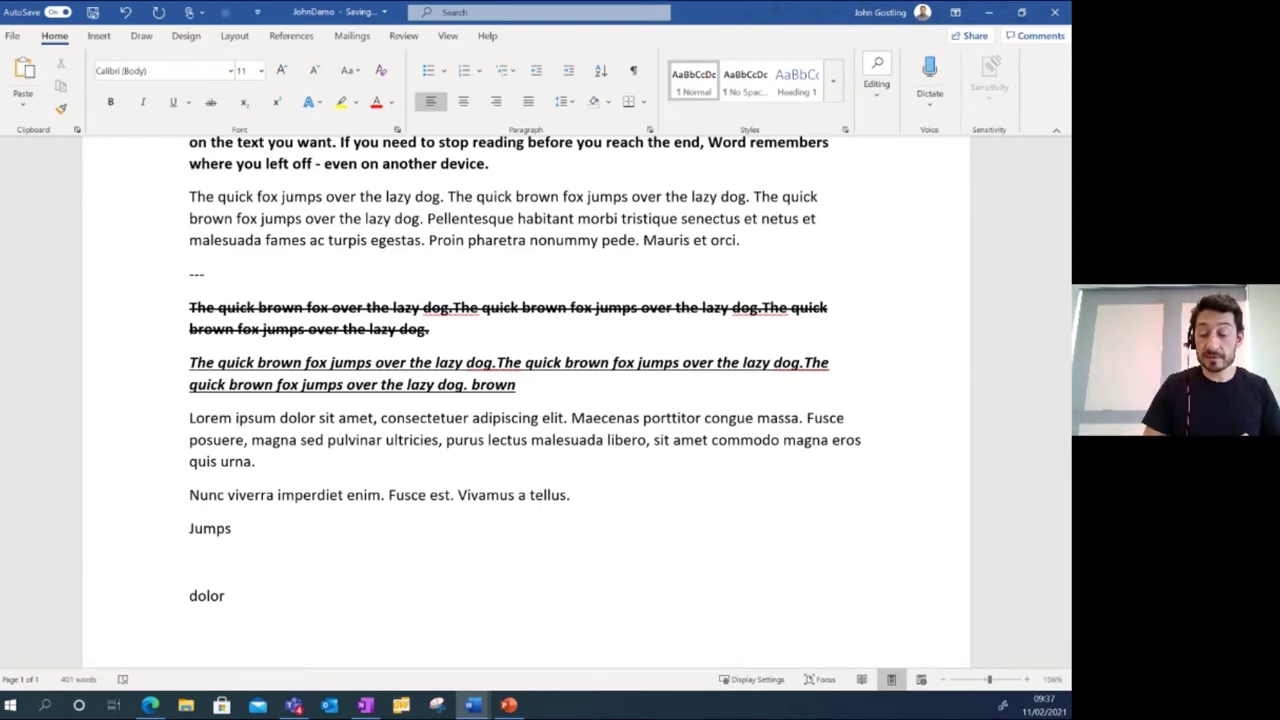
{"action": "key", "text": "Return"}
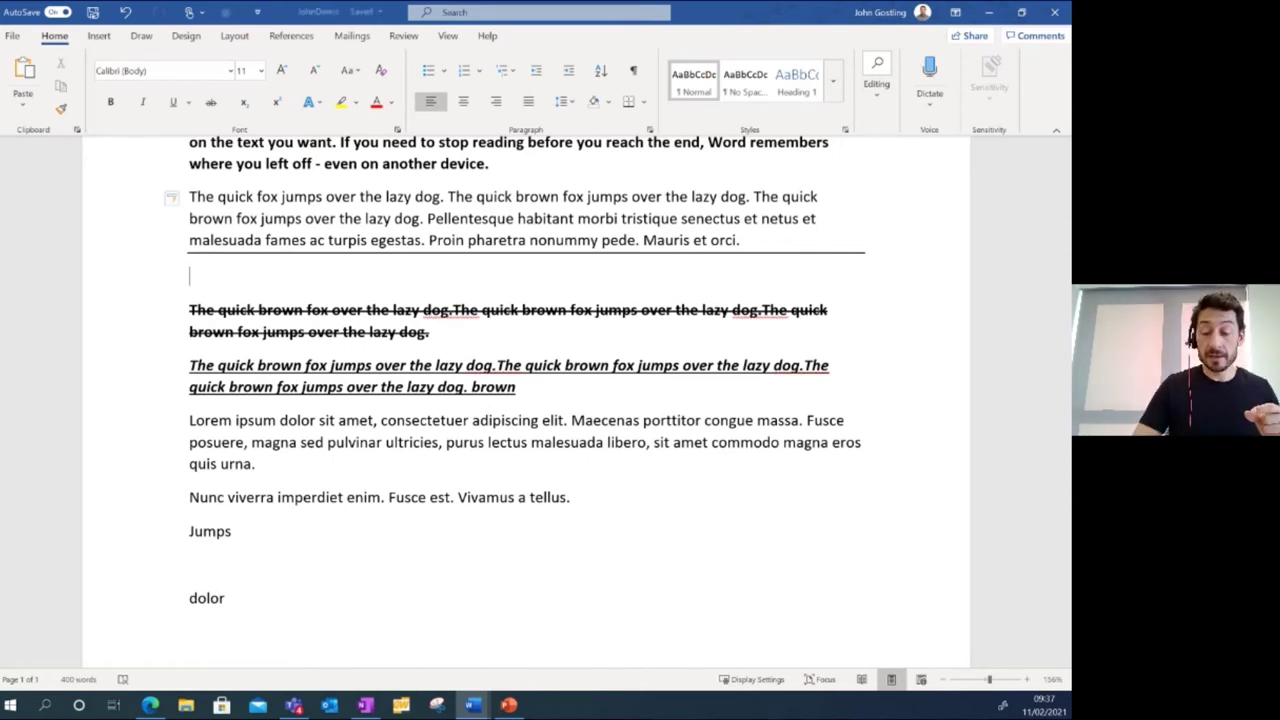
Add a double rule line beneath it by entering ===.
{"action": "type", "text": "==="}
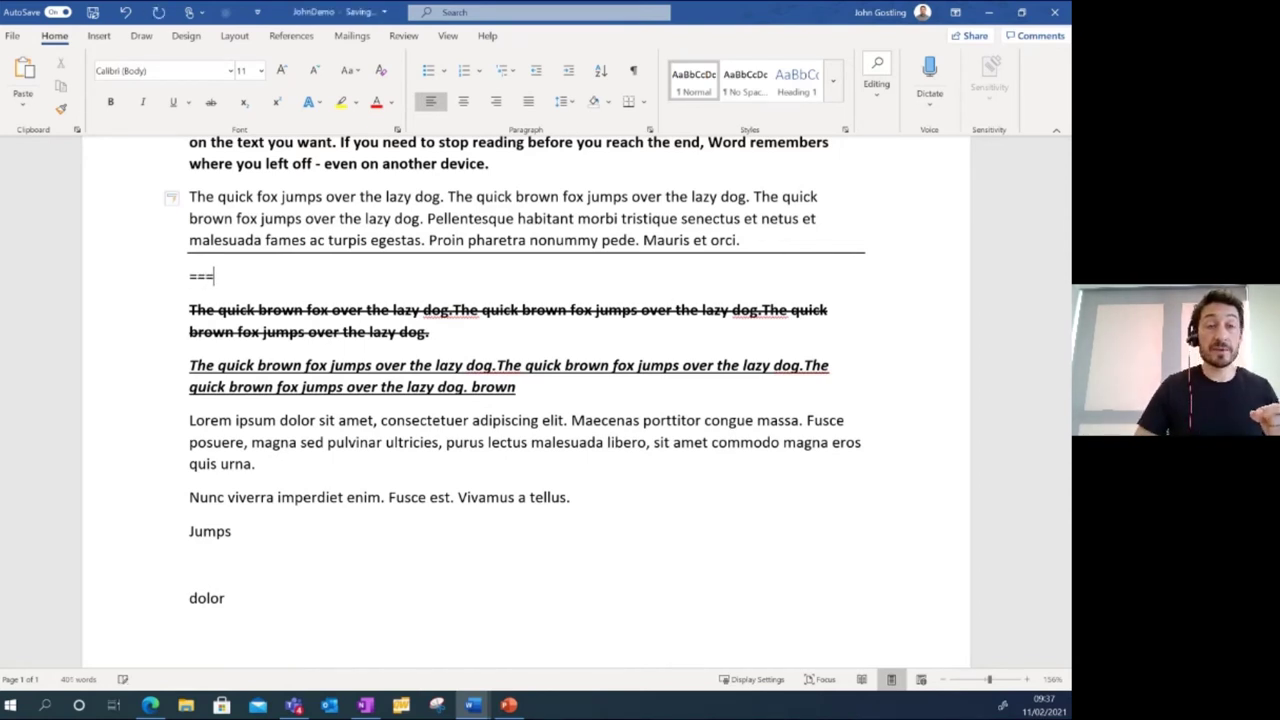
{"action": "key", "text": "Return"}
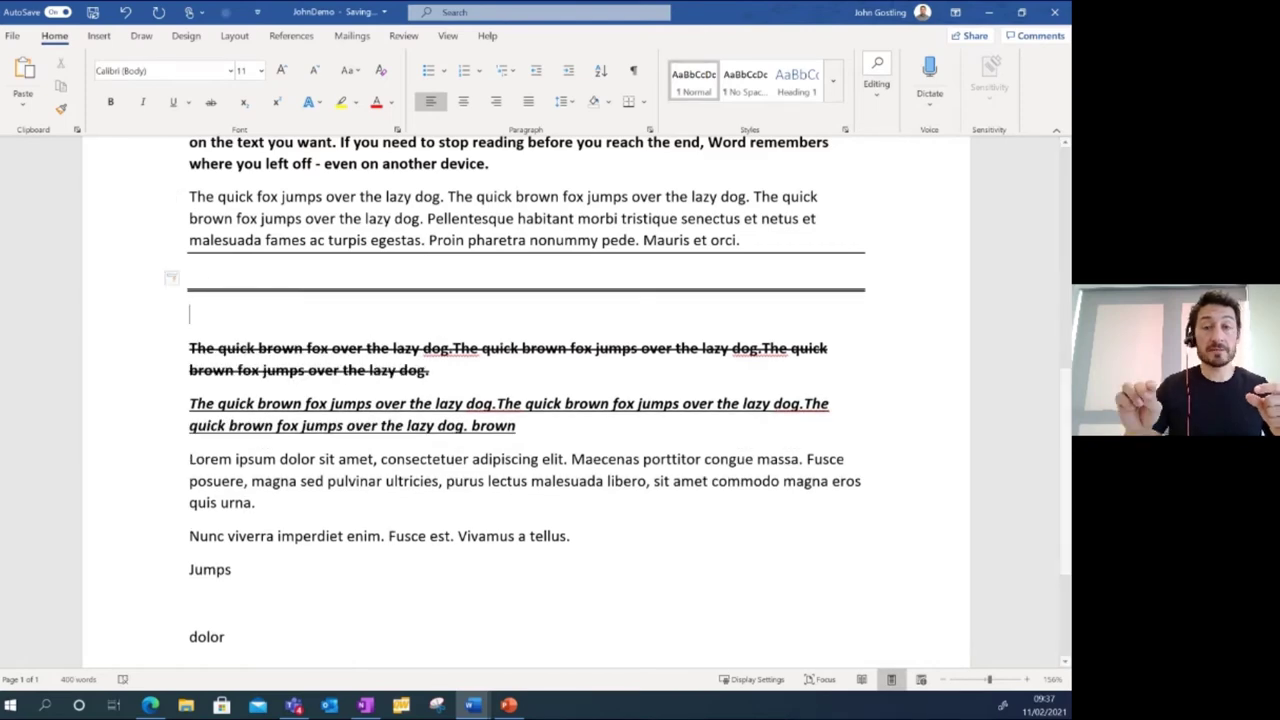
{"action": "scroll", "coordinate": [589, 276], "scroll_direction": "up", "scroll_amount": 10}
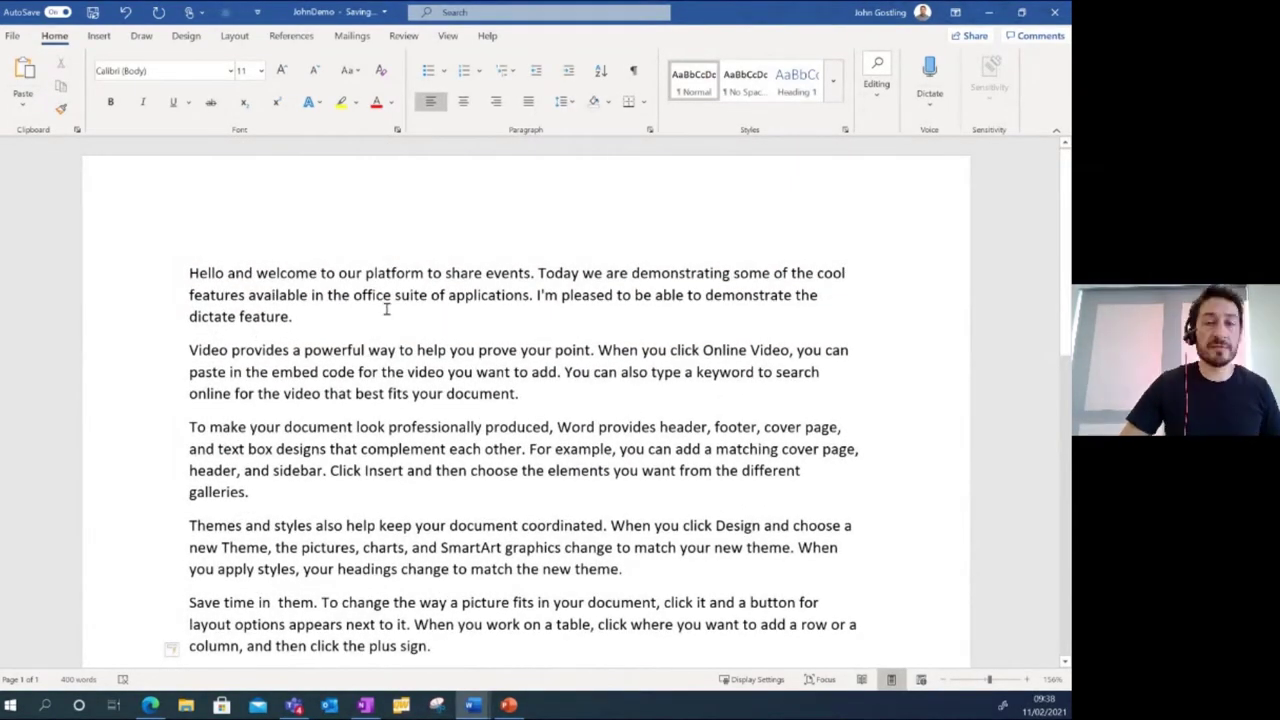
Set the whole Video provides paragraph in the Abadi Extra Light font.
{"action": "left_click_drag", "start_coordinate": [512, 394], "coordinate": [192, 348]}
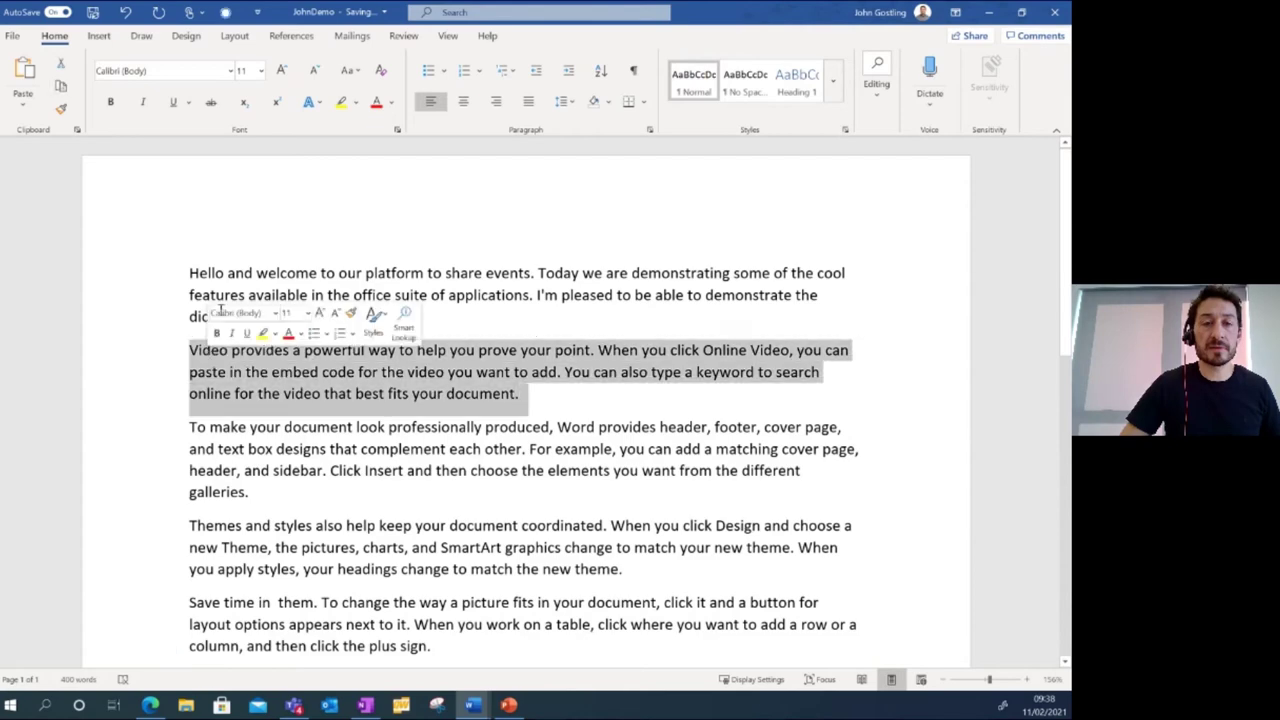
{"action": "left_click", "coordinate": [231, 70]}
{"action": "left_click", "coordinate": [535, 499]}
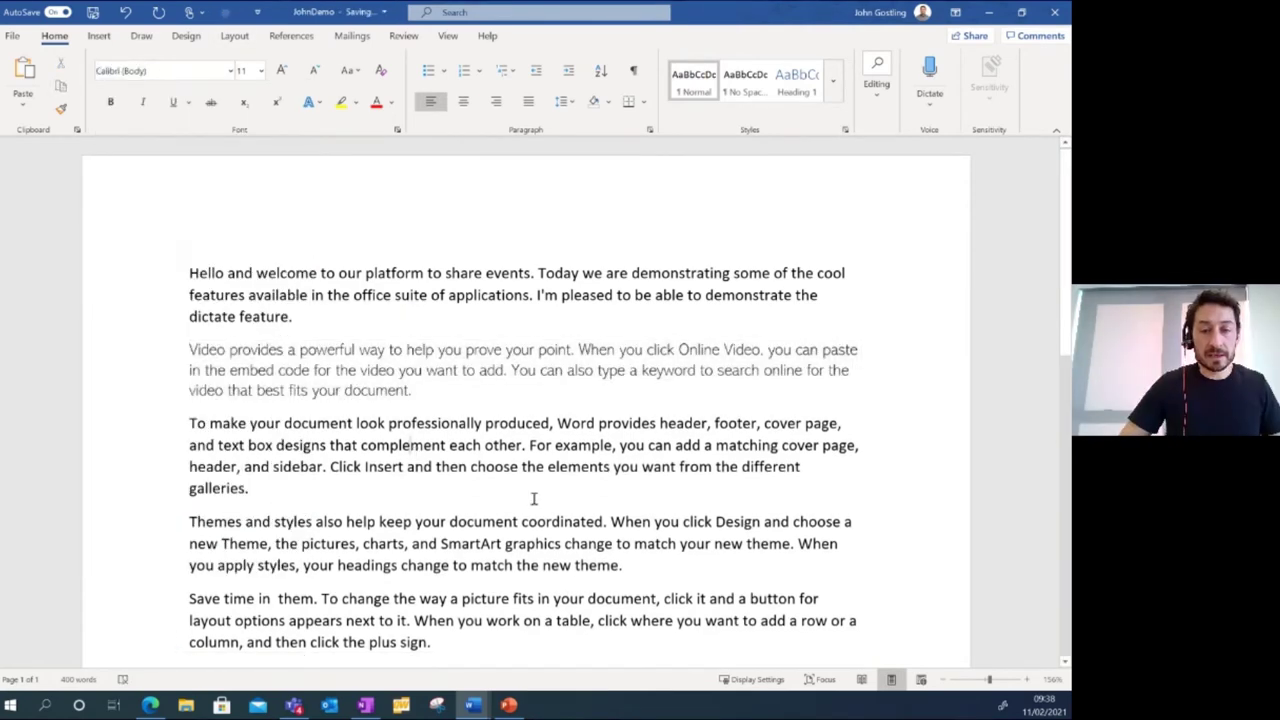
Enlarge the phrase 'and SmartArt graphics change' to 14 pt.
{"action": "left_click_drag", "start_coordinate": [570, 545], "coordinate": [430, 536]}
{"action": "left_click", "coordinate": [260, 70]}
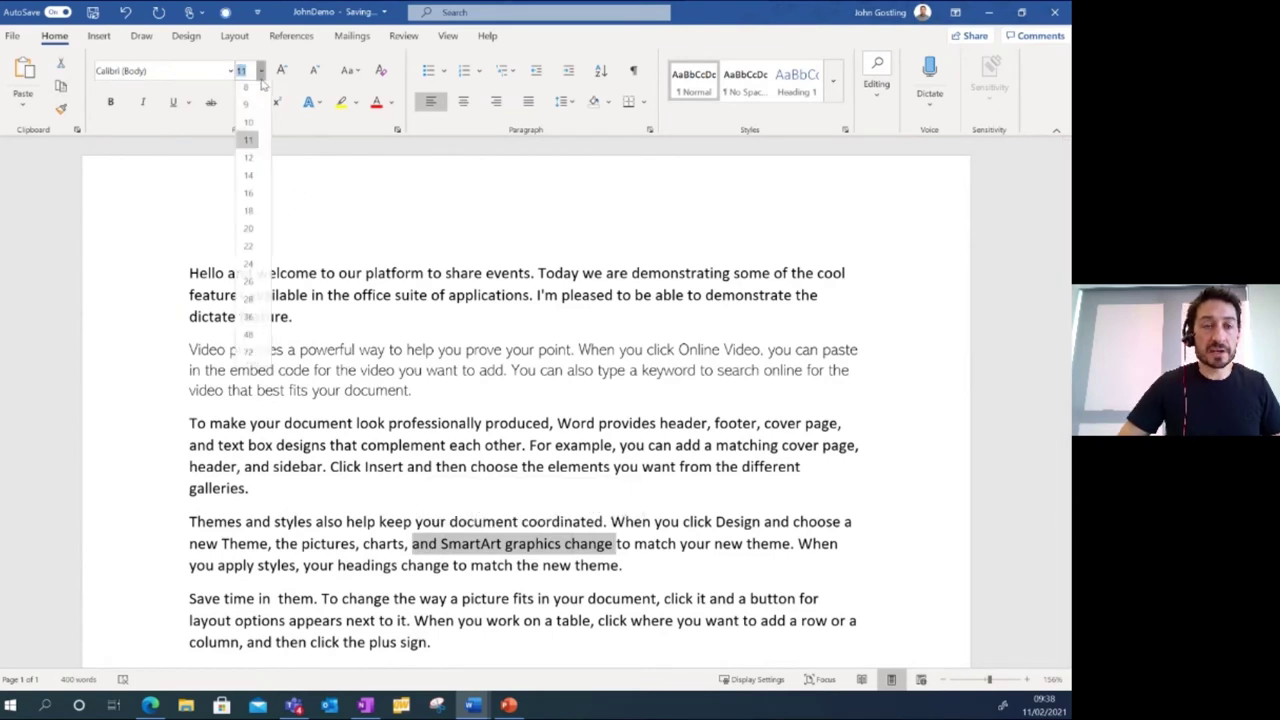
{"action": "left_click", "coordinate": [250, 190]}
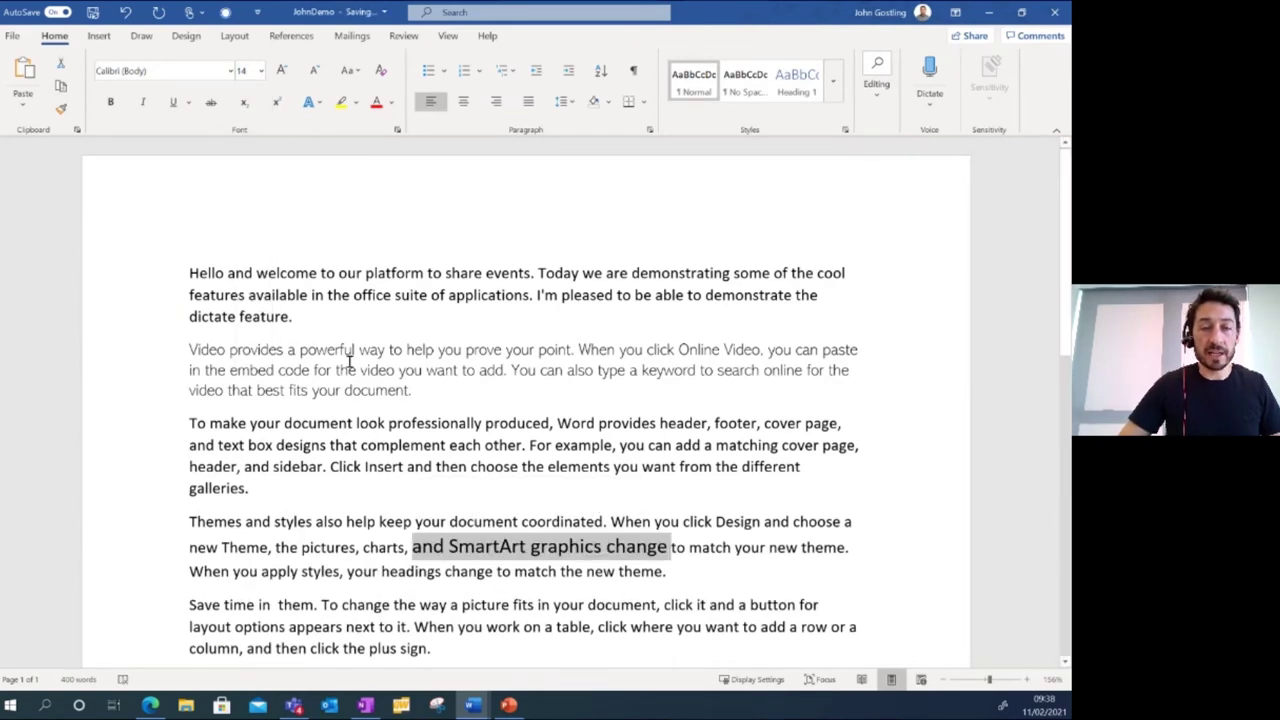
{"action": "left_click", "coordinate": [405, 370]}
{"action": "left_click_drag", "start_coordinate": [425, 370], "coordinate": [314, 370]}
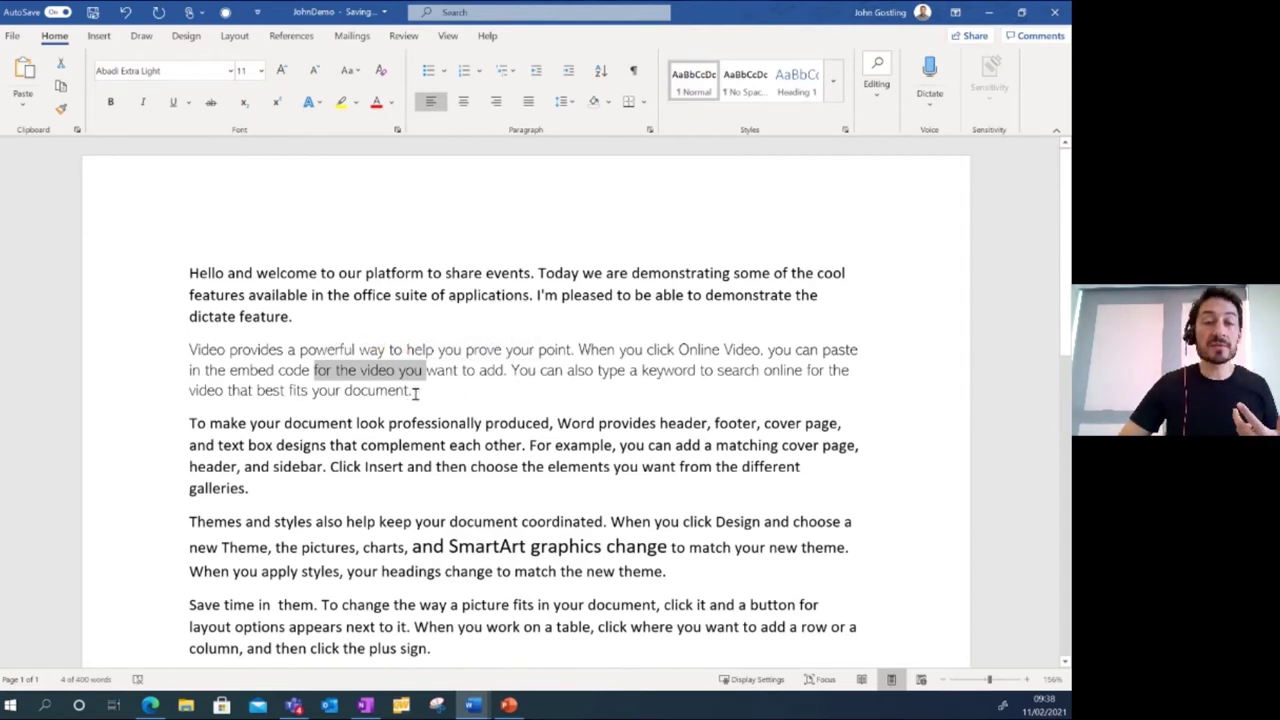
{"action": "left_click", "coordinate": [265, 352]}
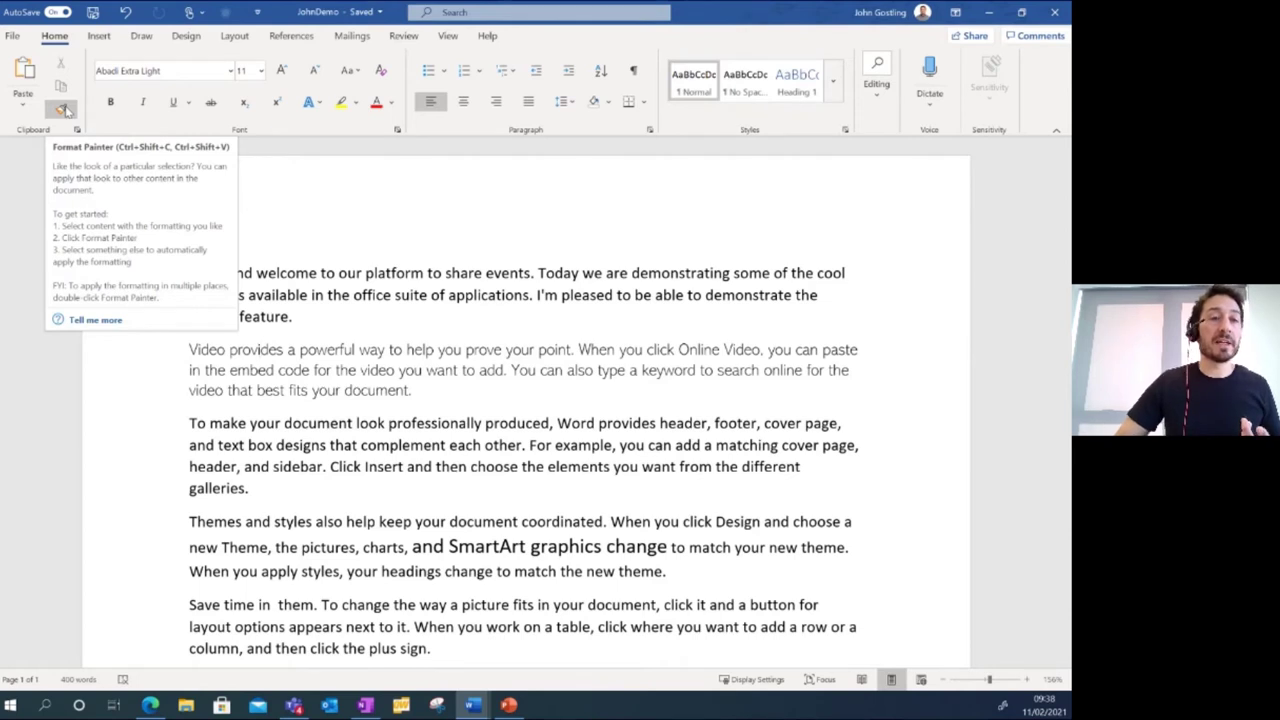
{"action": "left_click", "coordinate": [62, 109]}
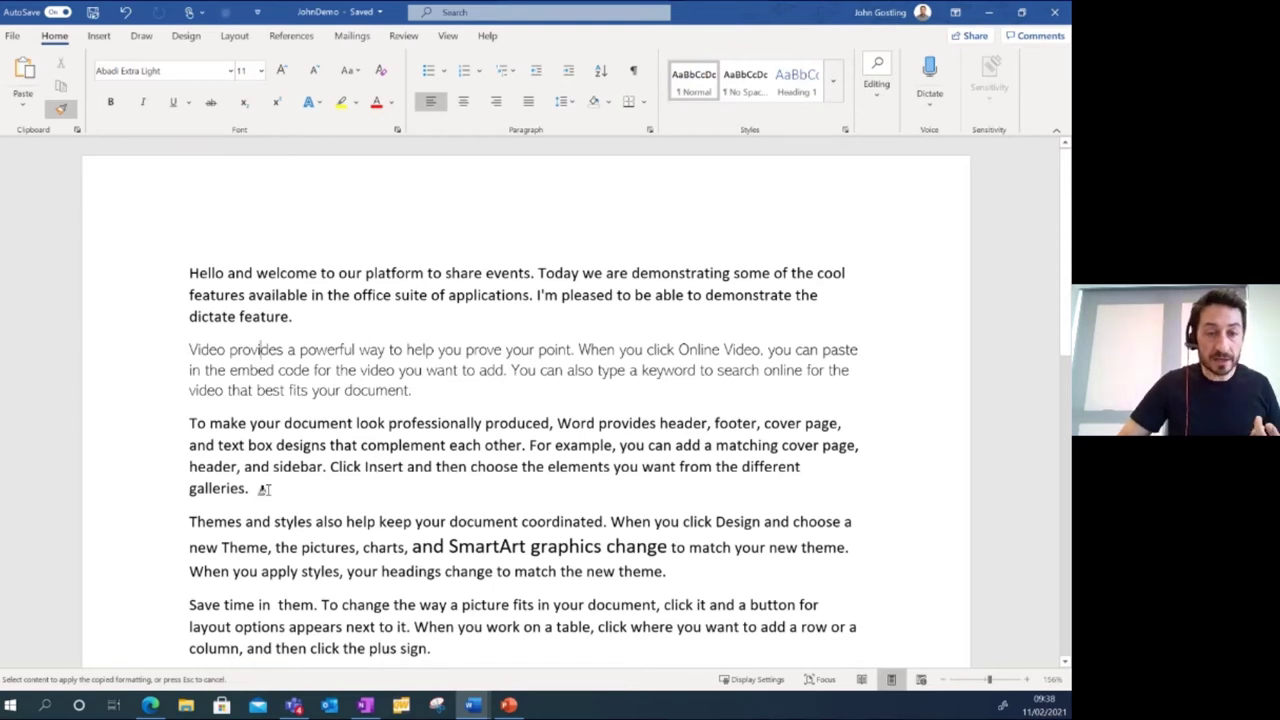
{"action": "mouse_move", "coordinate": [248, 489]}
{"action": "left_mouse_down"}
{"action": "mouse_move", "coordinate": [192, 458]}
{"action": "mouse_move", "coordinate": [186, 428]}
{"action": "left_mouse_up"}
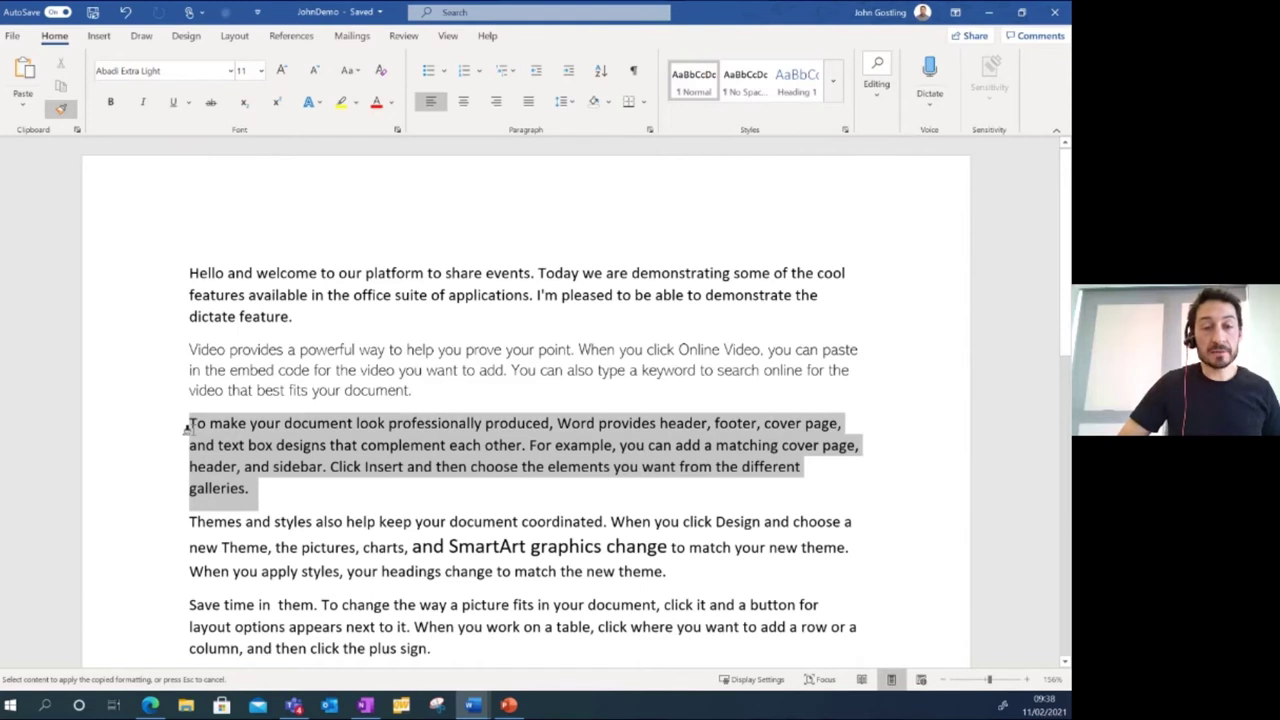
{"action": "left_click_drag", "start_coordinate": [186, 428], "coordinate": [187, 425]}
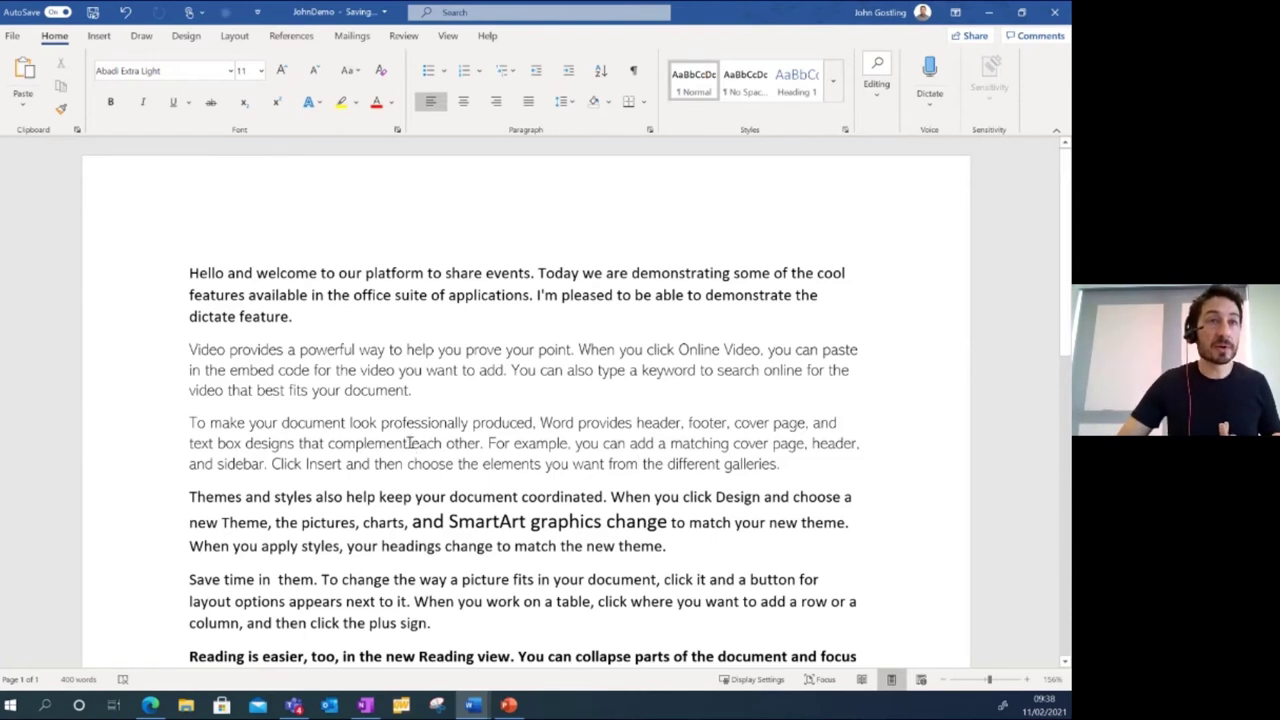
{"action": "left_click", "coordinate": [336, 501]}
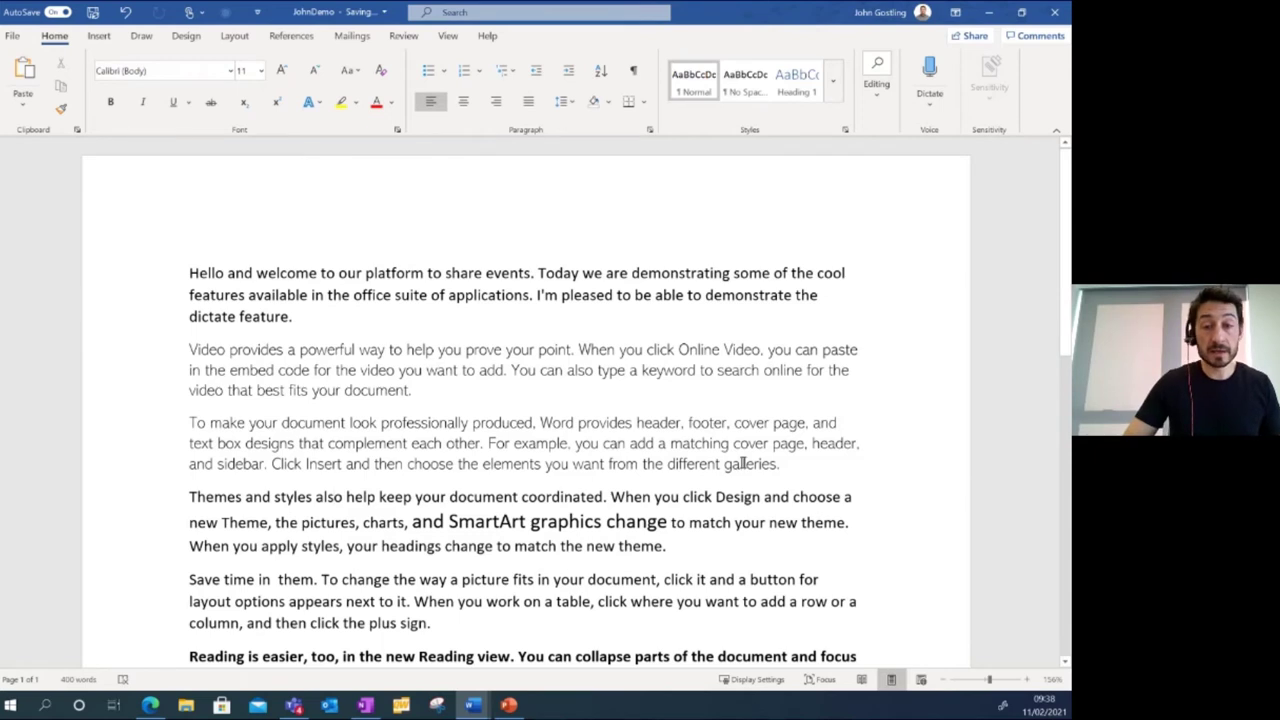
{"action": "left_click_drag", "start_coordinate": [782, 466], "coordinate": [197, 420]}
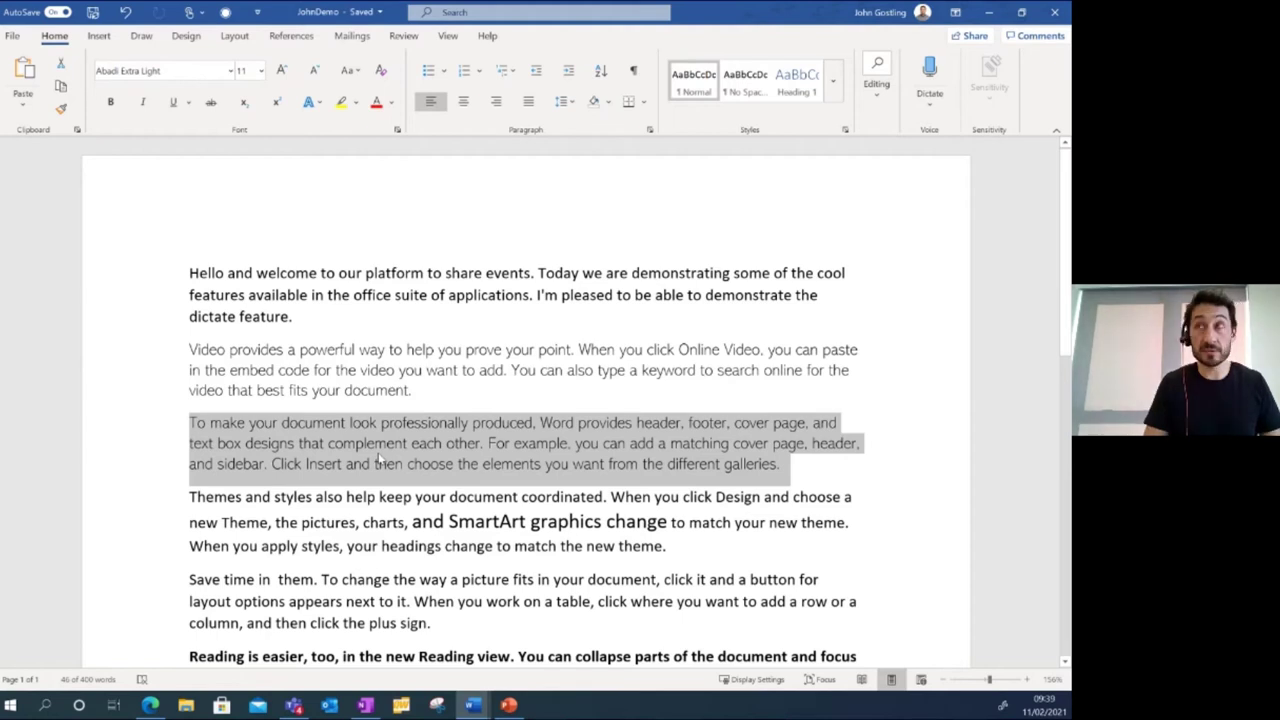
{"action": "key", "text": "ctrl+space"}
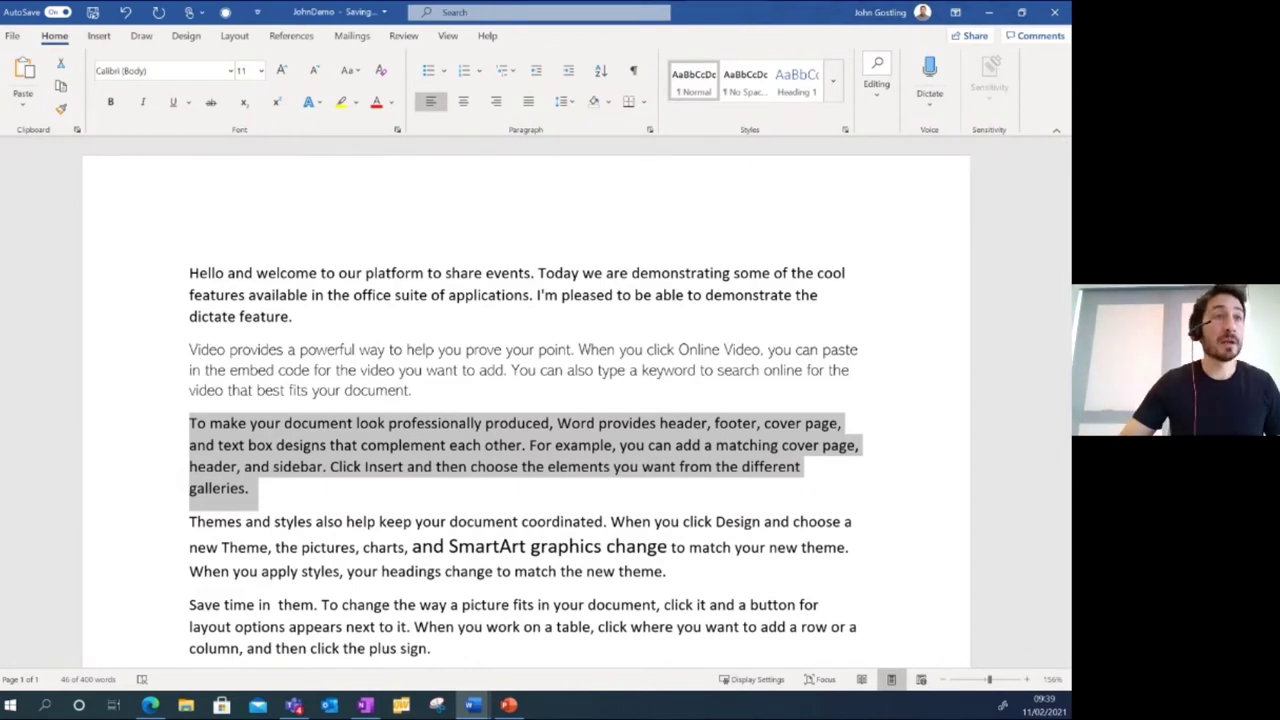
{"action": "key", "text": "alt+Tab"}
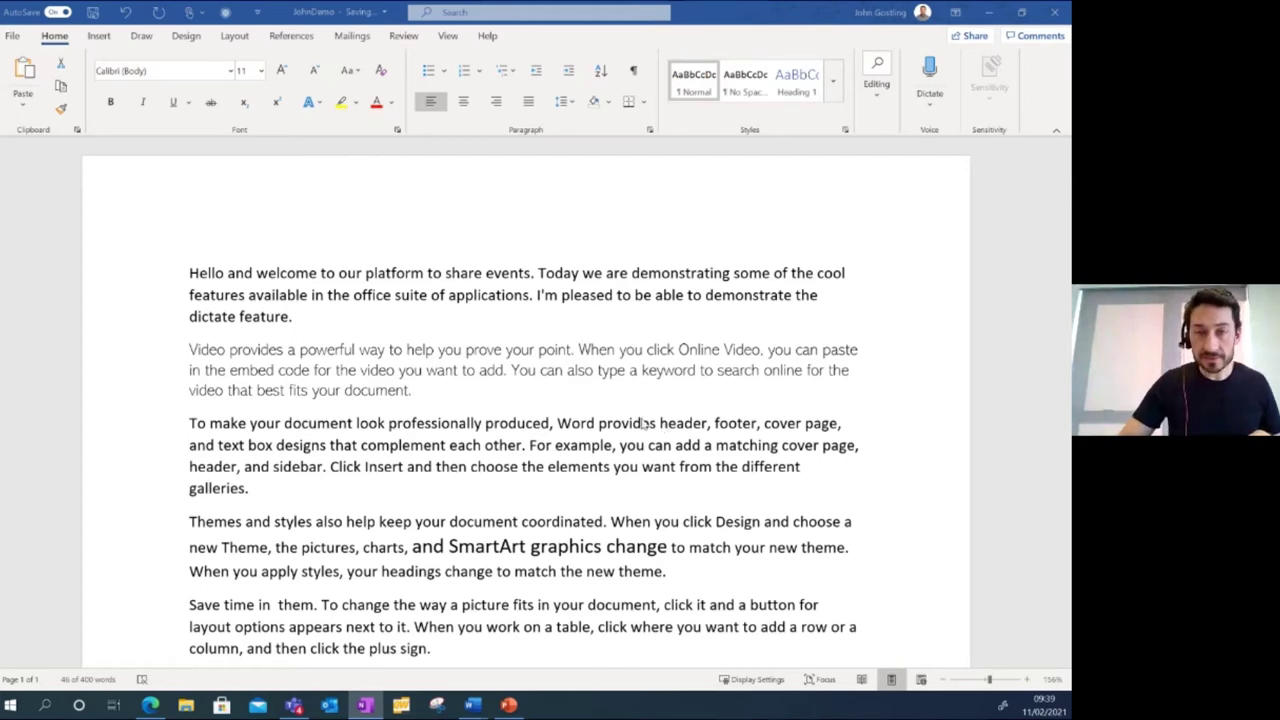
Switch the document into Focus mode and clear the paragraph selection.
{"action": "scroll", "coordinate": [508, 338], "scroll_direction": "down", "scroll_amount": 5}
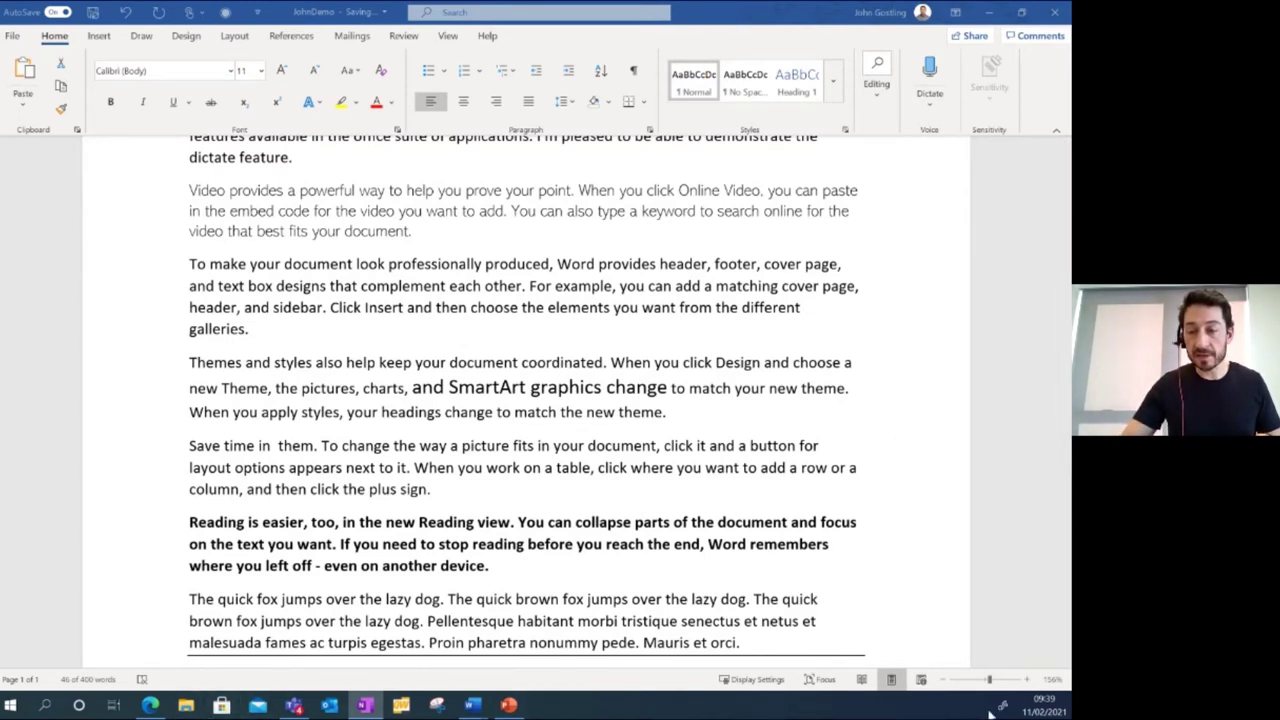
{"action": "key", "text": "ctrl+shift+Down"}
{"action": "left_click", "coordinate": [815, 680]}
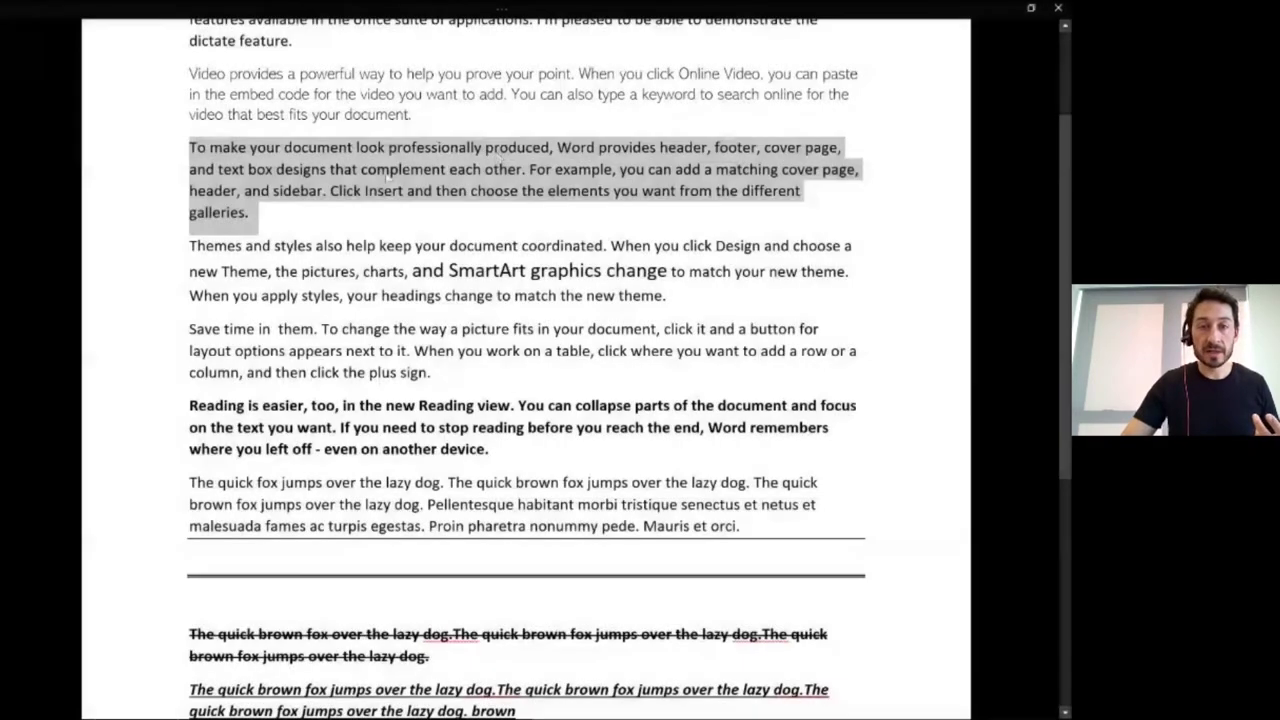
{"action": "left_click", "coordinate": [388, 176]}
{"action": "scroll", "coordinate": [405, 293], "scroll_direction": "down", "scroll_amount": 5}
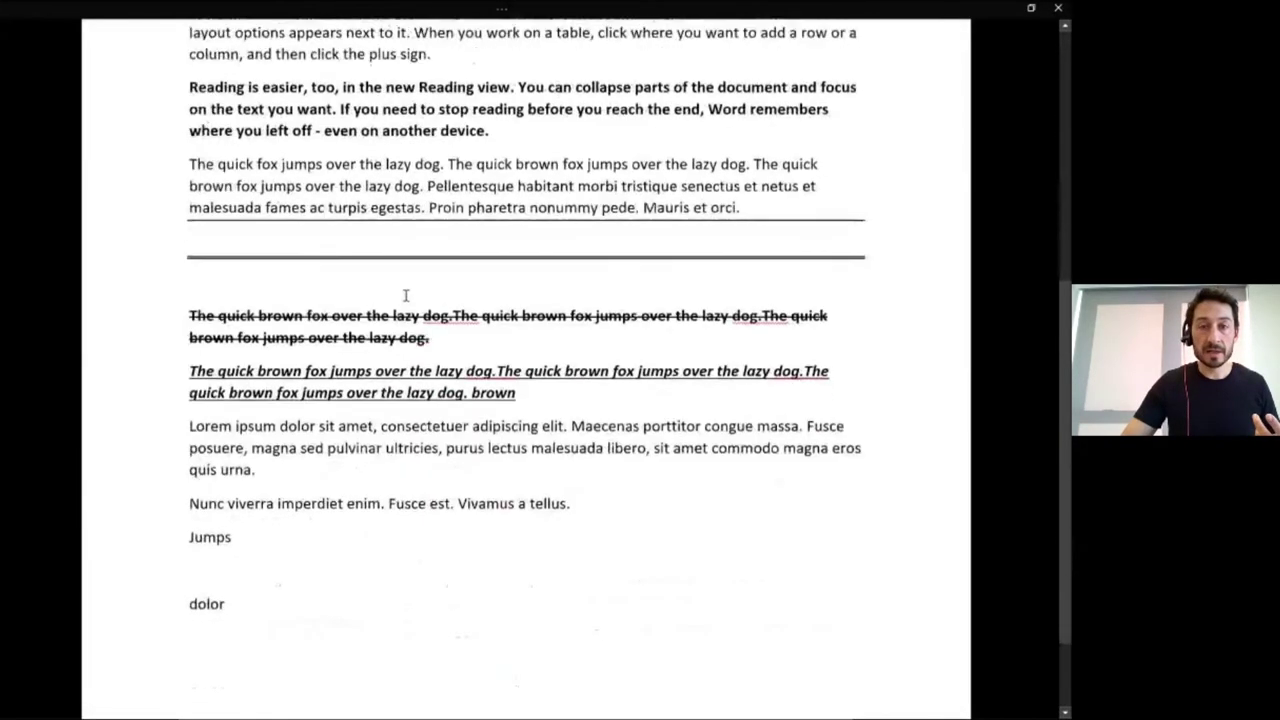
{"action": "scroll", "coordinate": [352, 366], "scroll_direction": "up", "scroll_amount": 5}
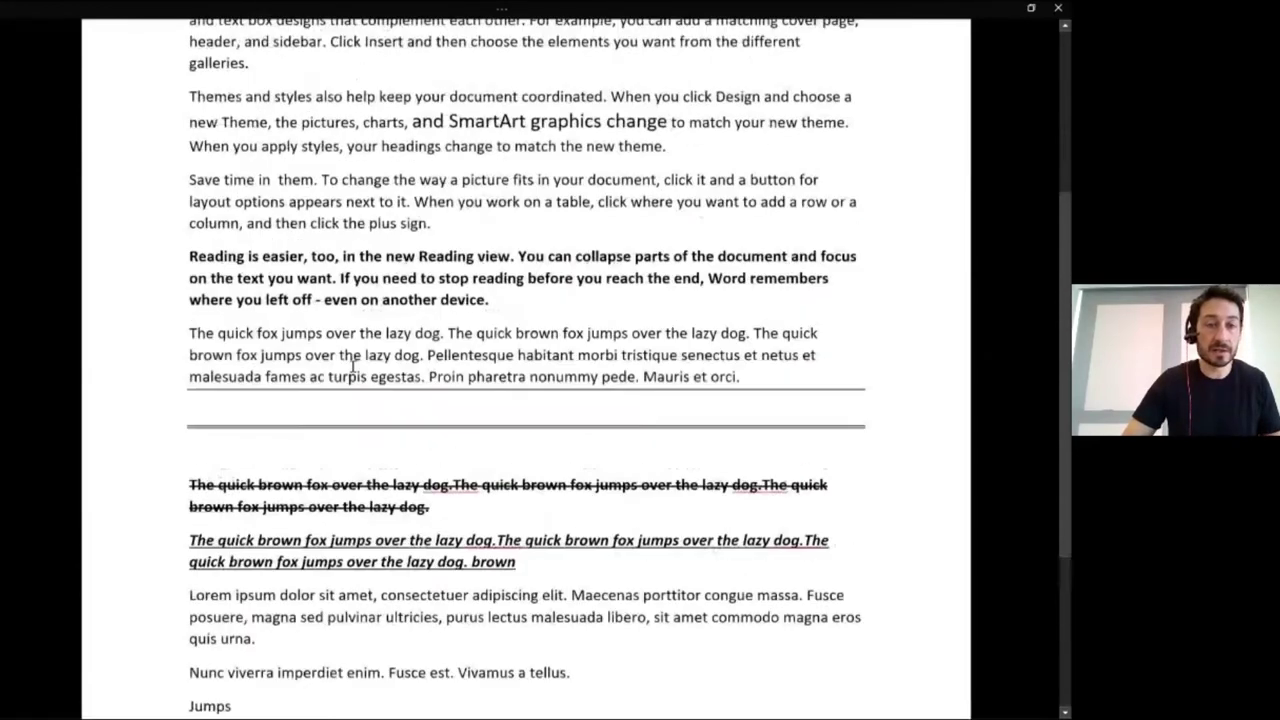
{"action": "scroll", "coordinate": [216, 177], "scroll_direction": "down", "scroll_amount": 1}
Type 'dsfdf' inside 'Themes', delete most of that paragraph, then exit Focus mode with Esc.
{"action": "left_click", "coordinate": [216, 177]}
{"action": "type", "text": "dsfdf"}
{"action": "key", "text": "Return"}
{"action": "key", "text": "Return"}
{"action": "key", "text": "Return"}
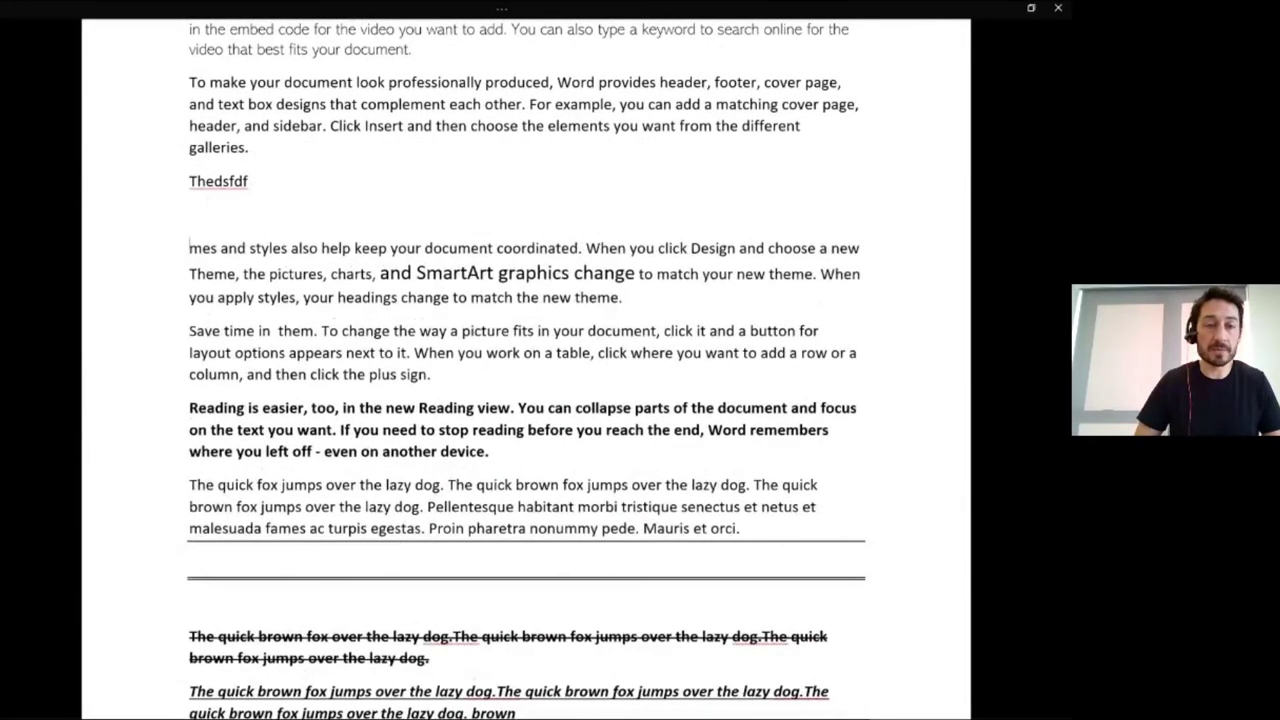
{"action": "key", "text": "BackSpace"}
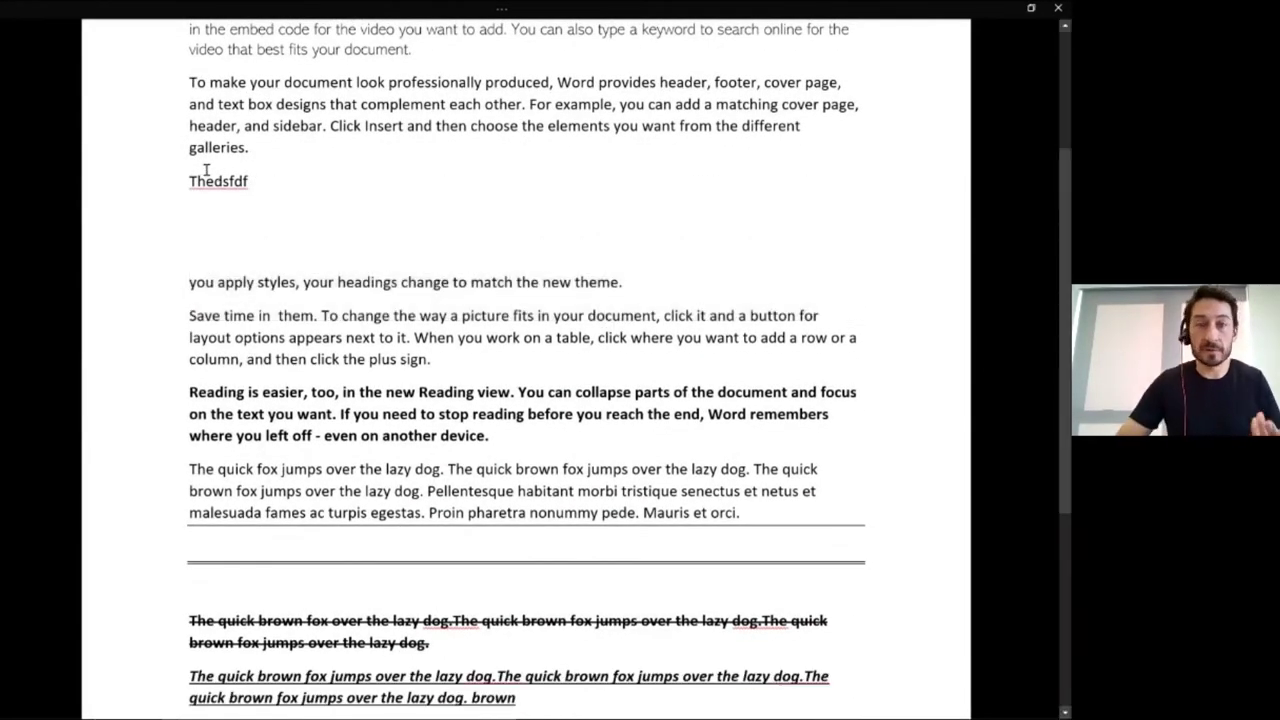
{"action": "left_click", "coordinate": [226, 224]}
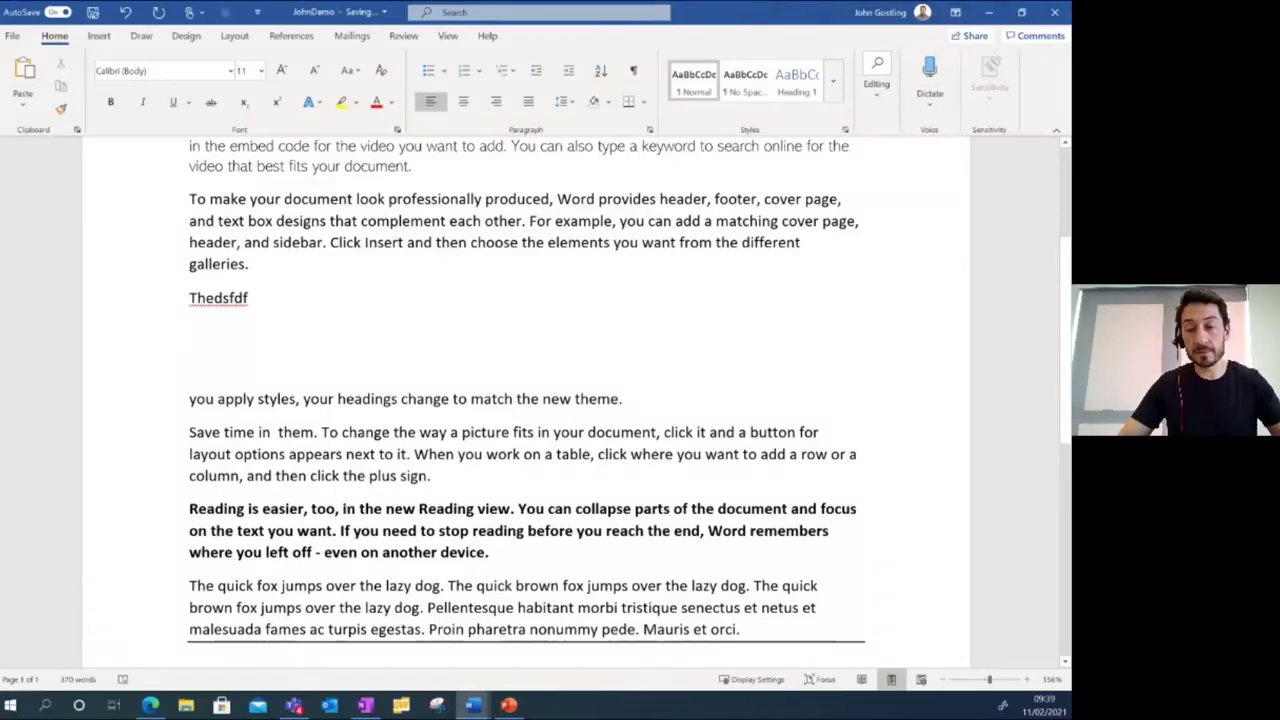
{"action": "left_click", "coordinate": [822, 680]}
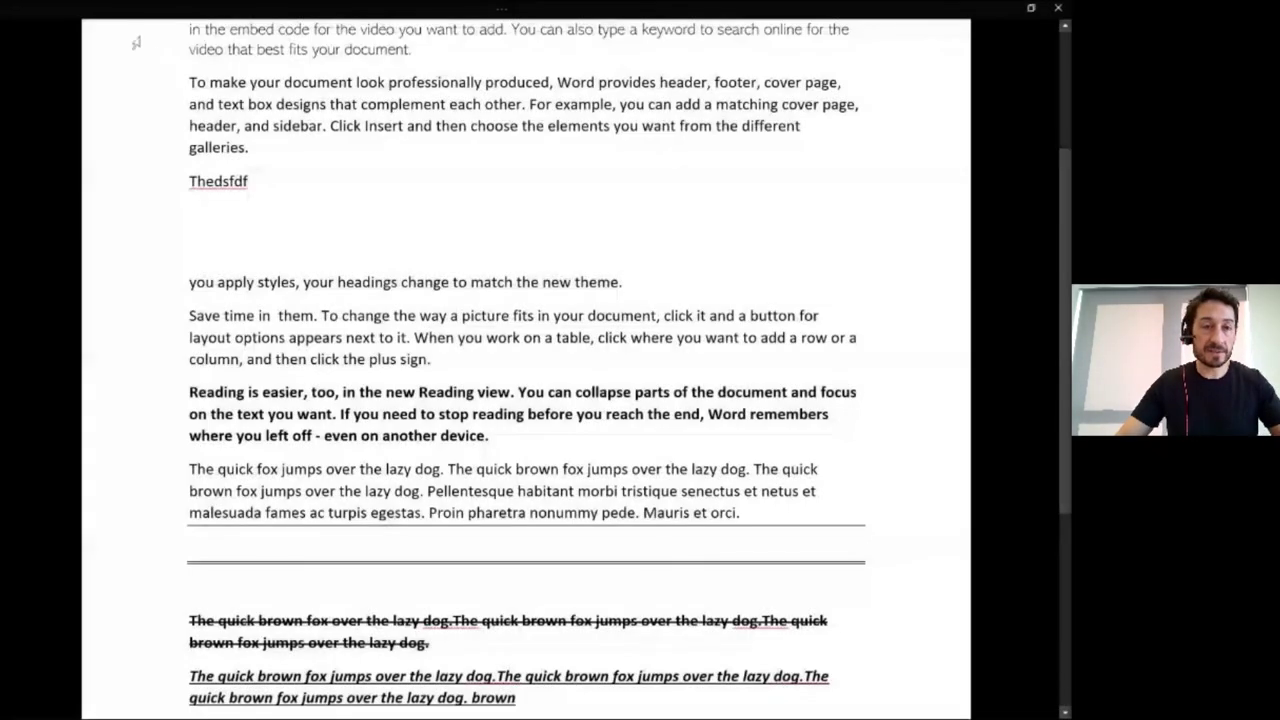
{"action": "key", "text": "Escape"}
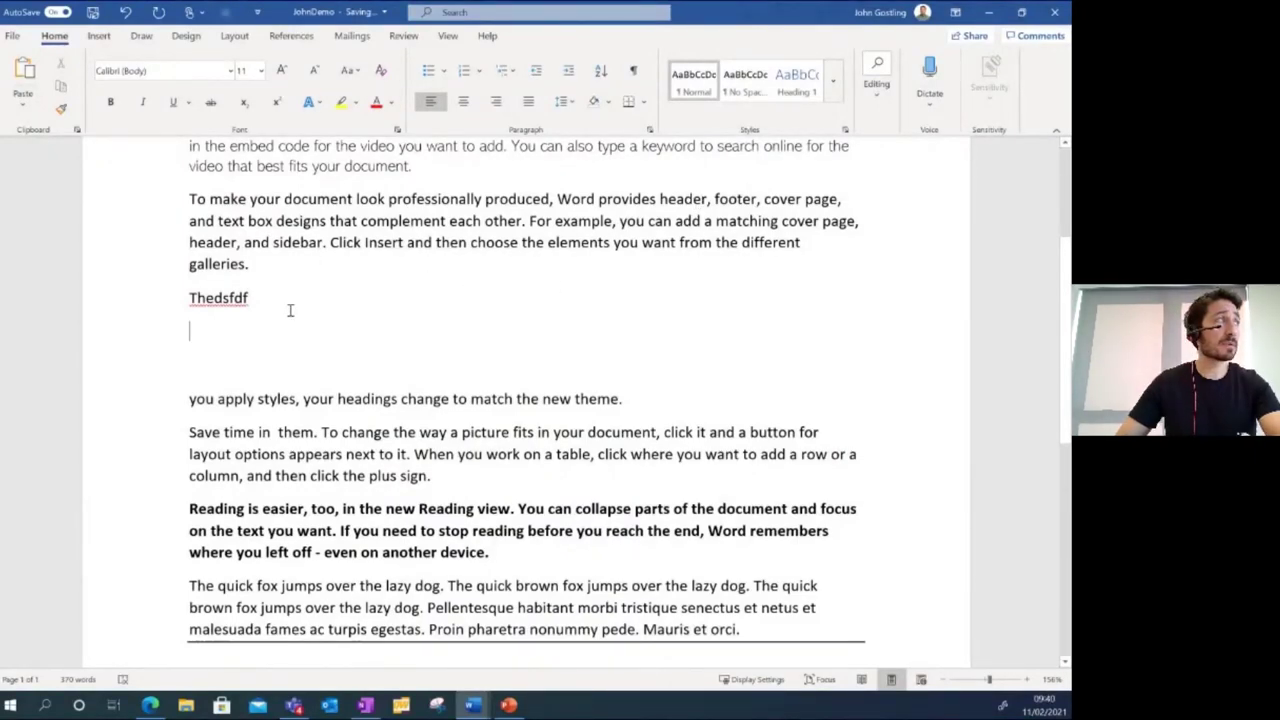
{"action": "scroll", "coordinate": [290, 310], "scroll_direction": "up", "scroll_amount": 2}
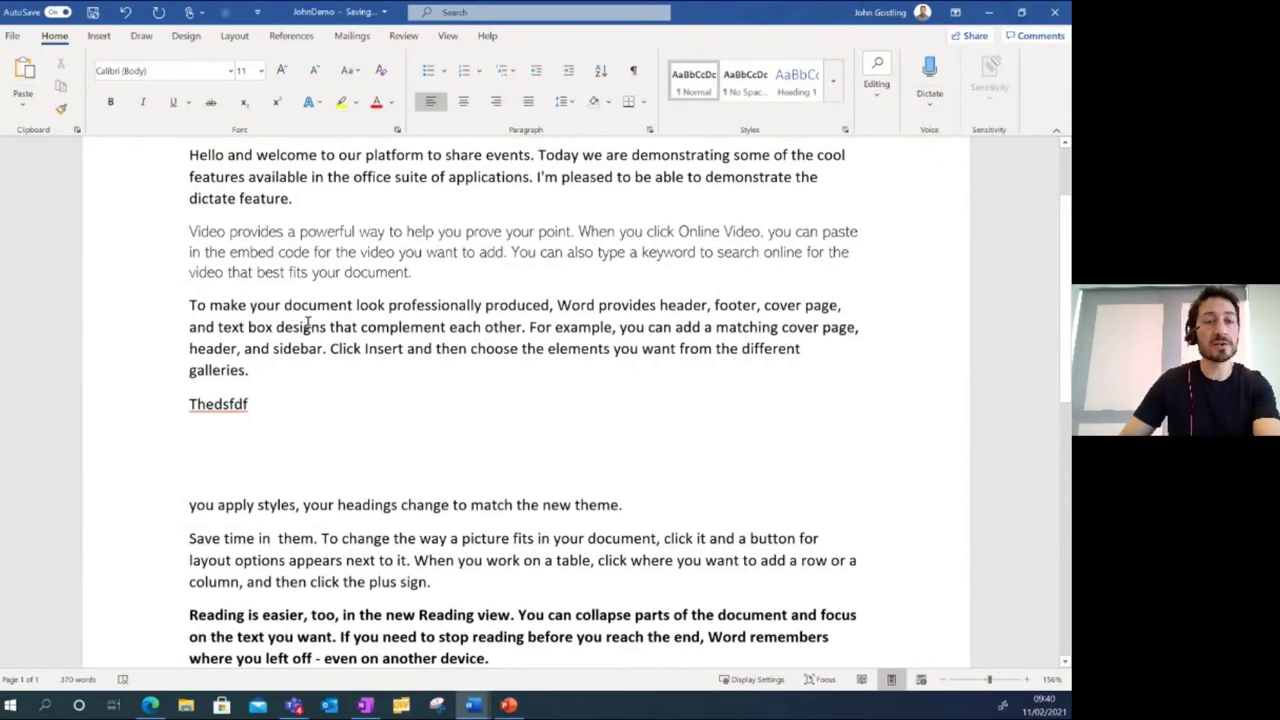
{"action": "scroll", "coordinate": [308, 322], "scroll_direction": "up", "scroll_amount": 2}
{"action": "scroll", "coordinate": [309, 330], "scroll_direction": "down", "scroll_amount": 7}
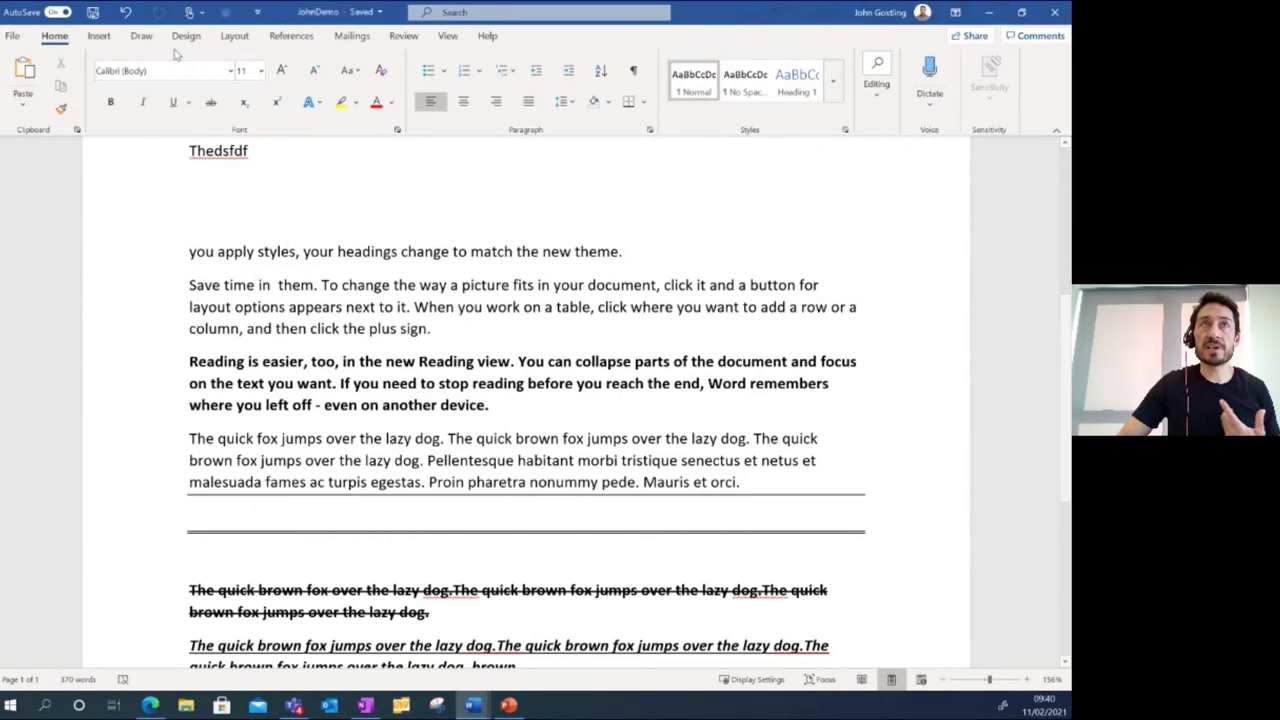
Insert a screenshot of the PowerPoint window, then delete it from the document.
{"action": "left_click", "coordinate": [100, 36]}
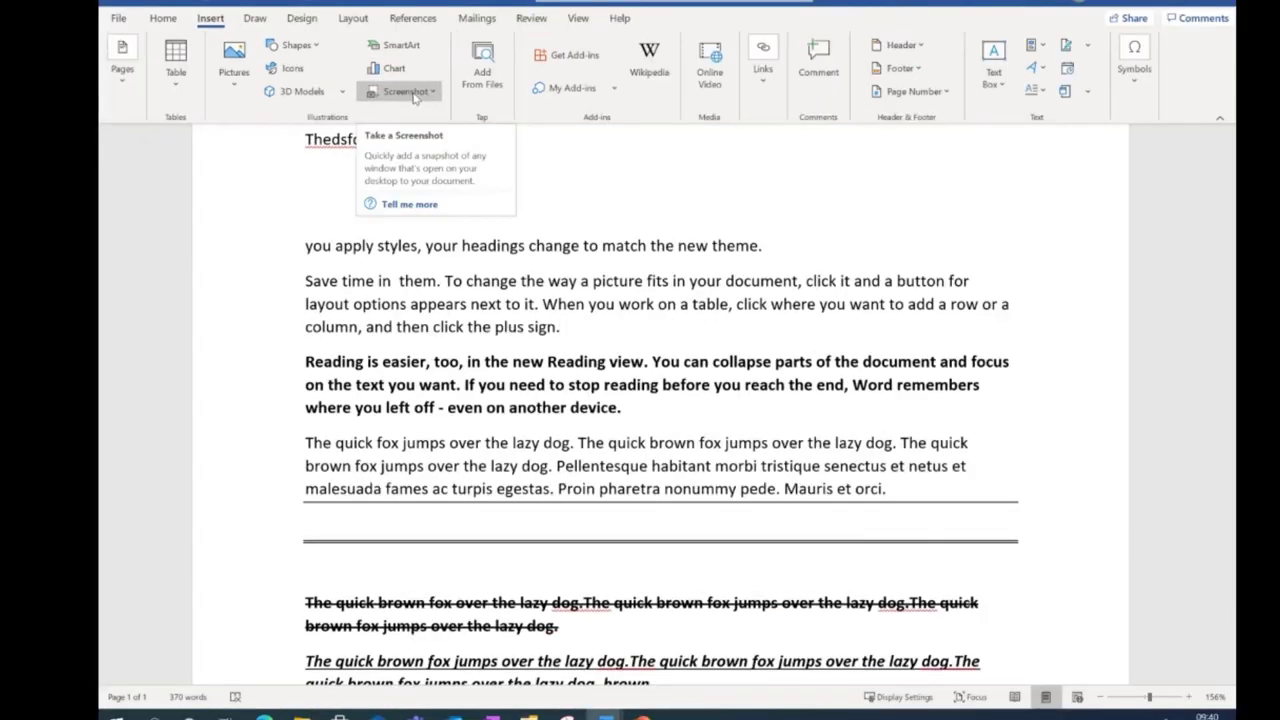
{"action": "left_click", "coordinate": [290, 106]}
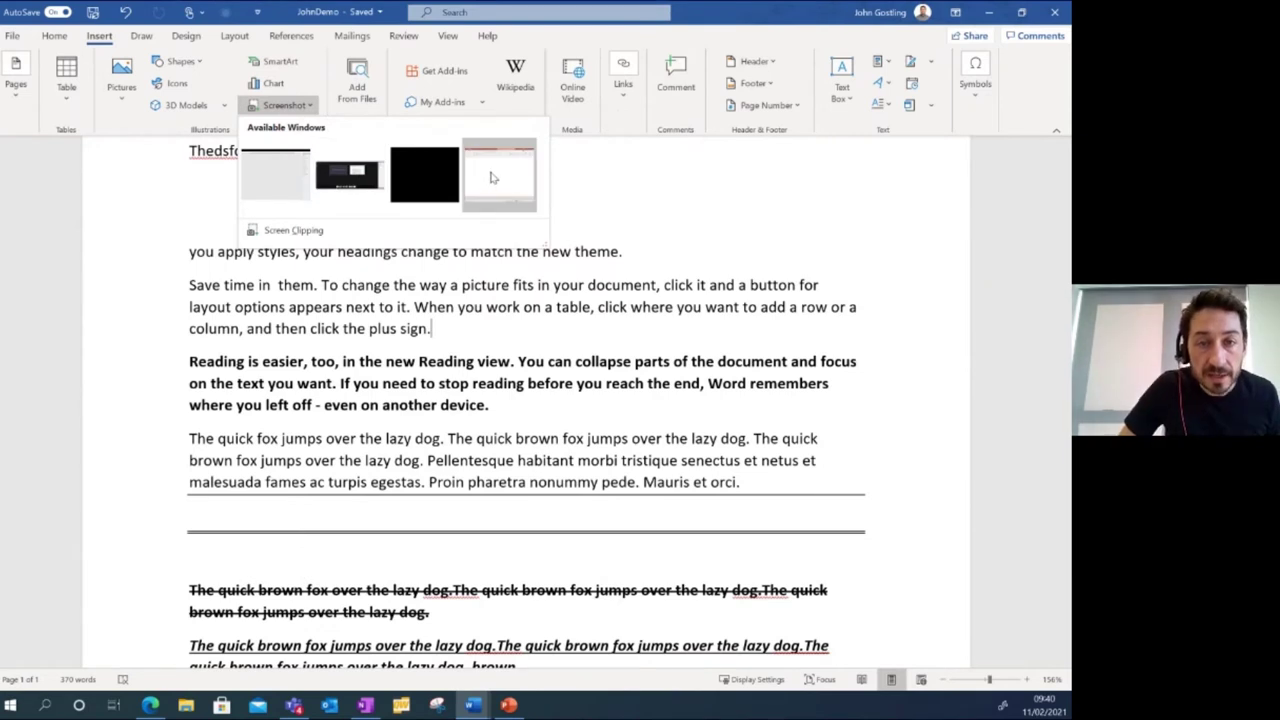
{"action": "left_click", "coordinate": [495, 178]}
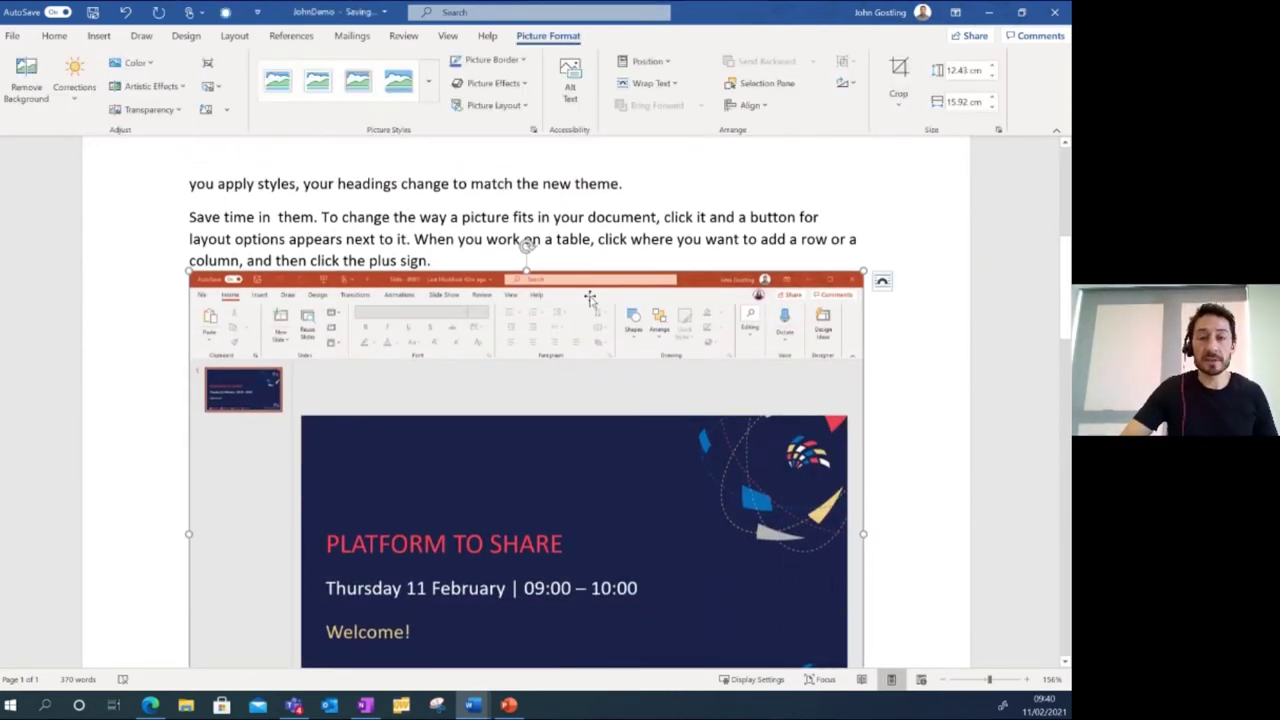
{"action": "scroll", "coordinate": [597, 340], "scroll_direction": "down", "scroll_amount": 1}
{"action": "scroll", "coordinate": [597, 340], "scroll_direction": "down", "scroll_amount": 2}
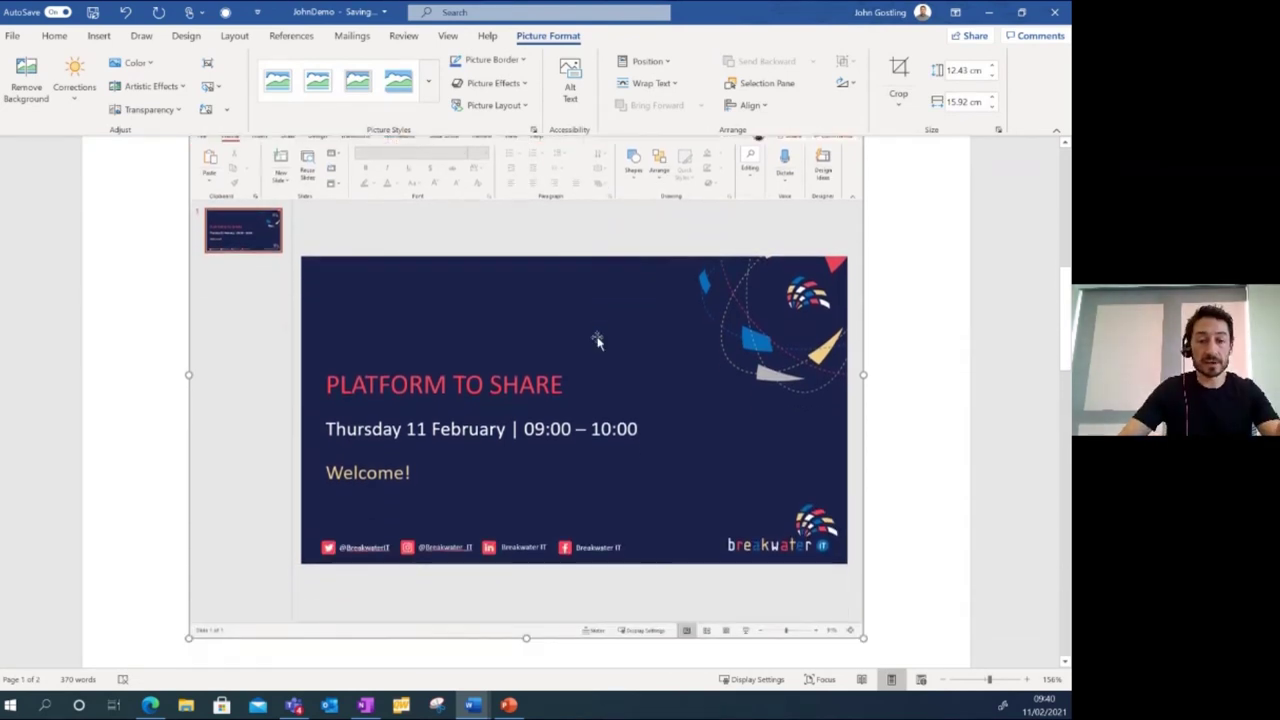
{"action": "scroll", "coordinate": [607, 326], "scroll_direction": "up", "scroll_amount": 2}
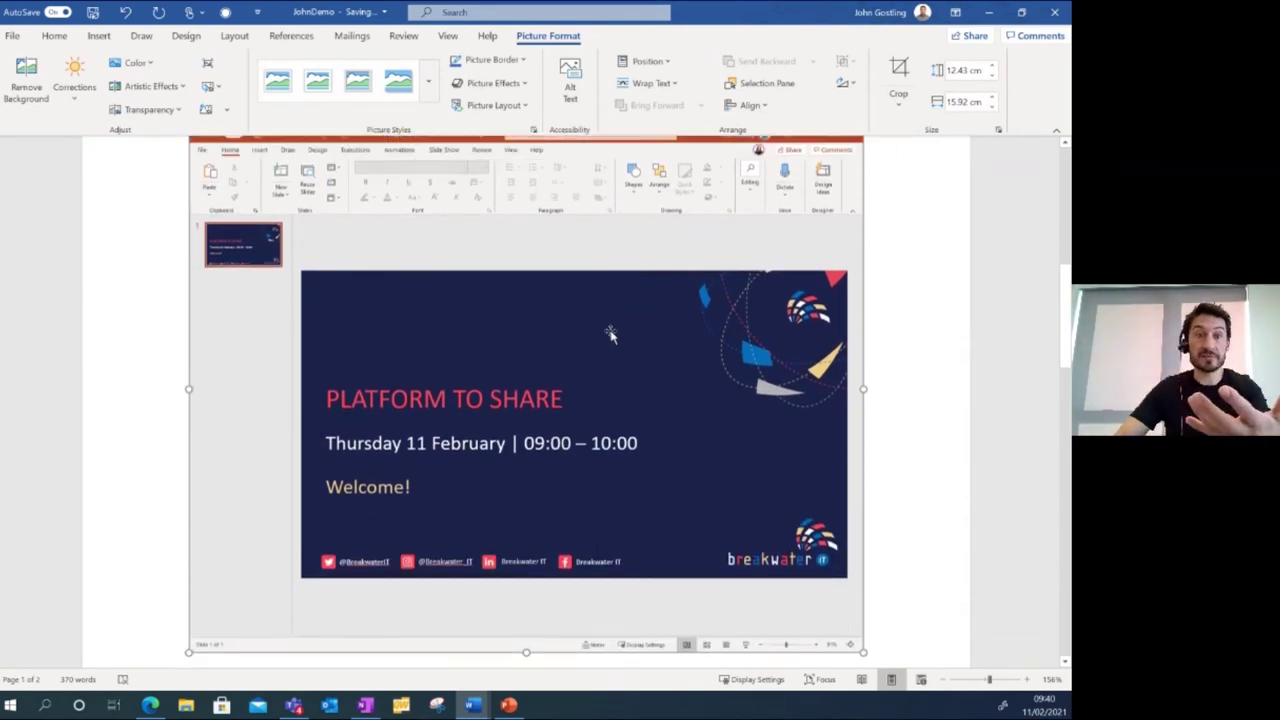
{"action": "key", "text": "Delete"}
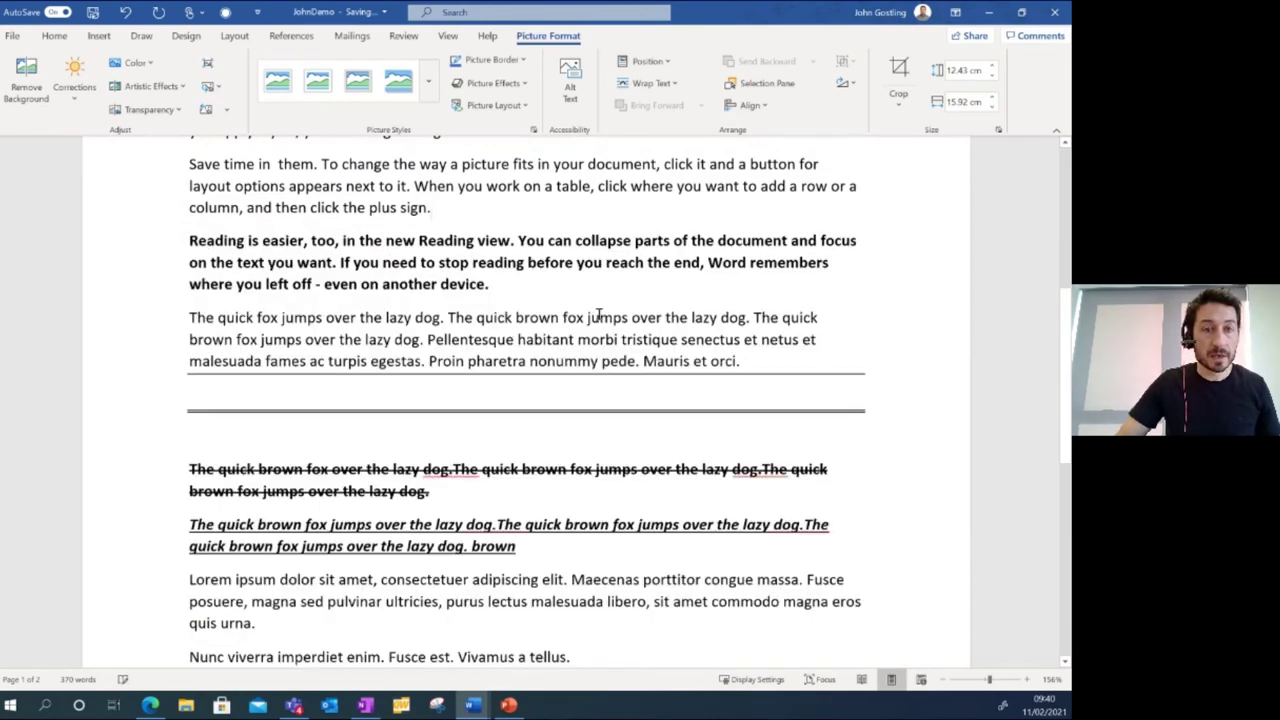
Insert a Screen Clipping of the PowerPoint slide into the document.
{"action": "left_click", "coordinate": [100, 36]}
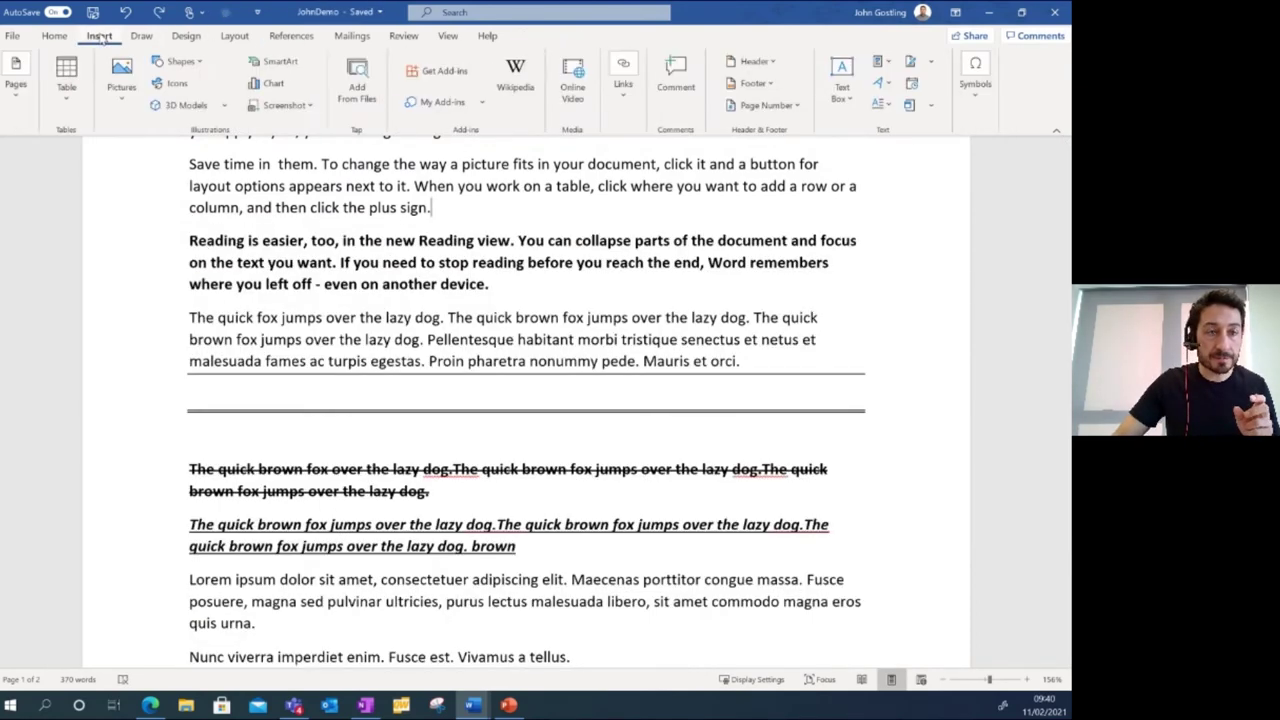
{"action": "left_click", "coordinate": [303, 107]}
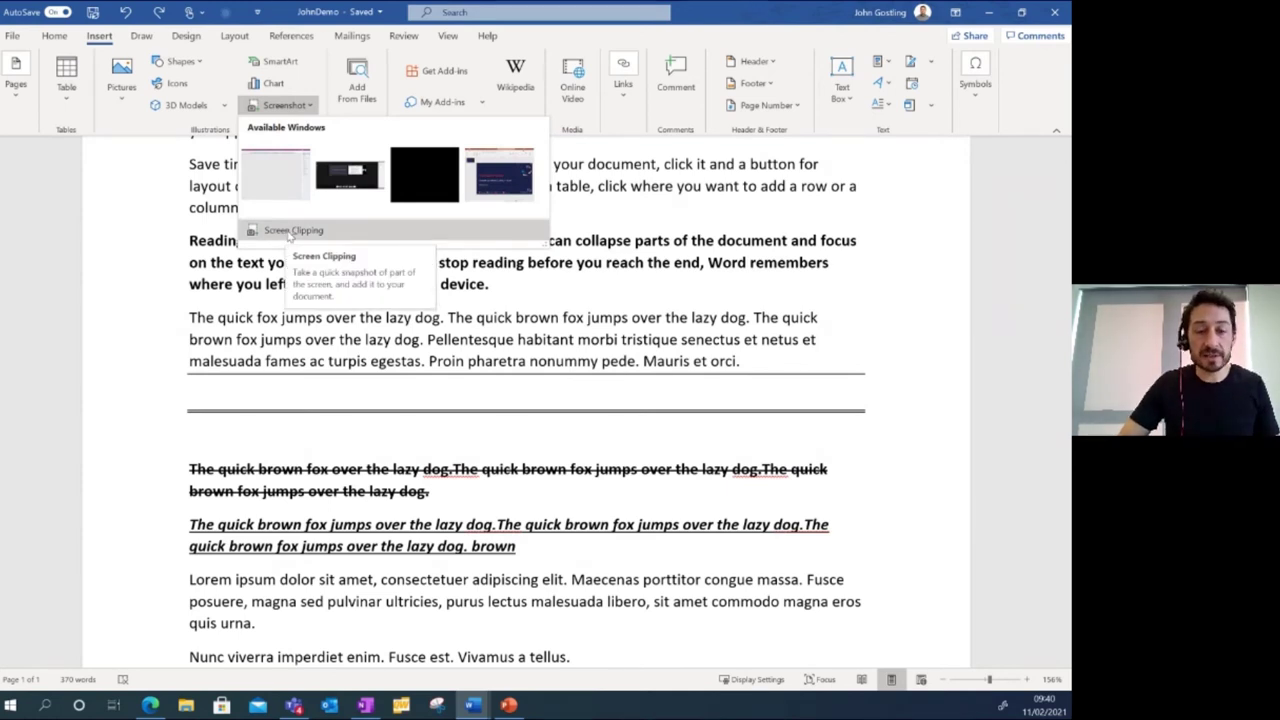
{"action": "left_click", "coordinate": [290, 232]}
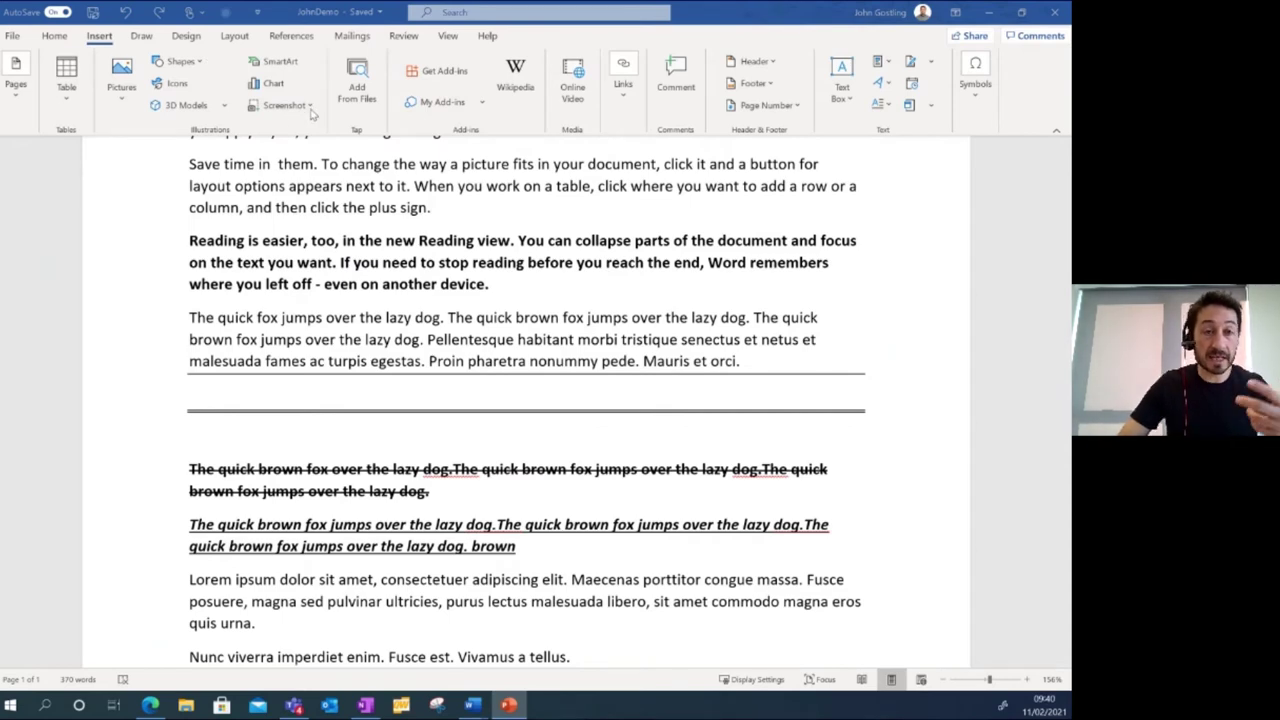
{"action": "left_click", "coordinate": [312, 108]}
{"action": "left_click", "coordinate": [286, 231]}
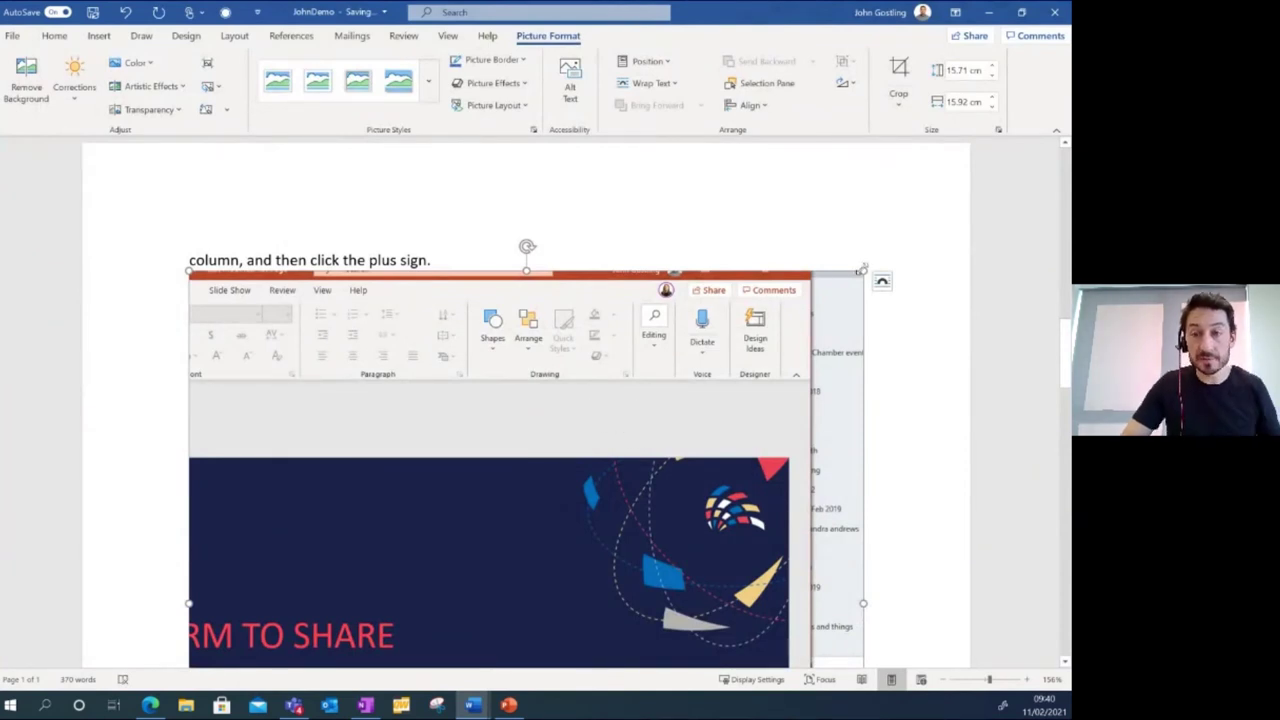
Shrink the screenshot to 12.25 × 12.42 cm and paste it after 'When you work on a'.
{"action": "left_click_drag", "start_coordinate": [860, 270], "coordinate": [507, 412]}
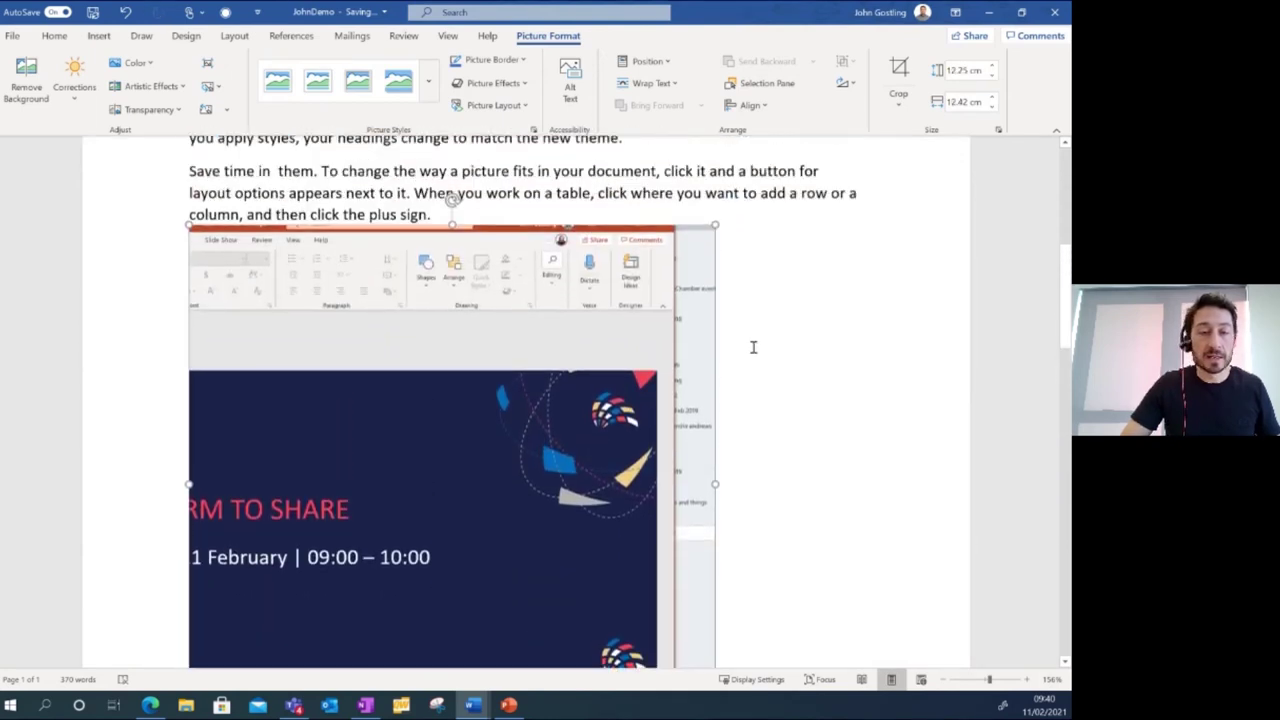
{"action": "scroll", "coordinate": [753, 347], "scroll_direction": "up", "scroll_amount": 3}
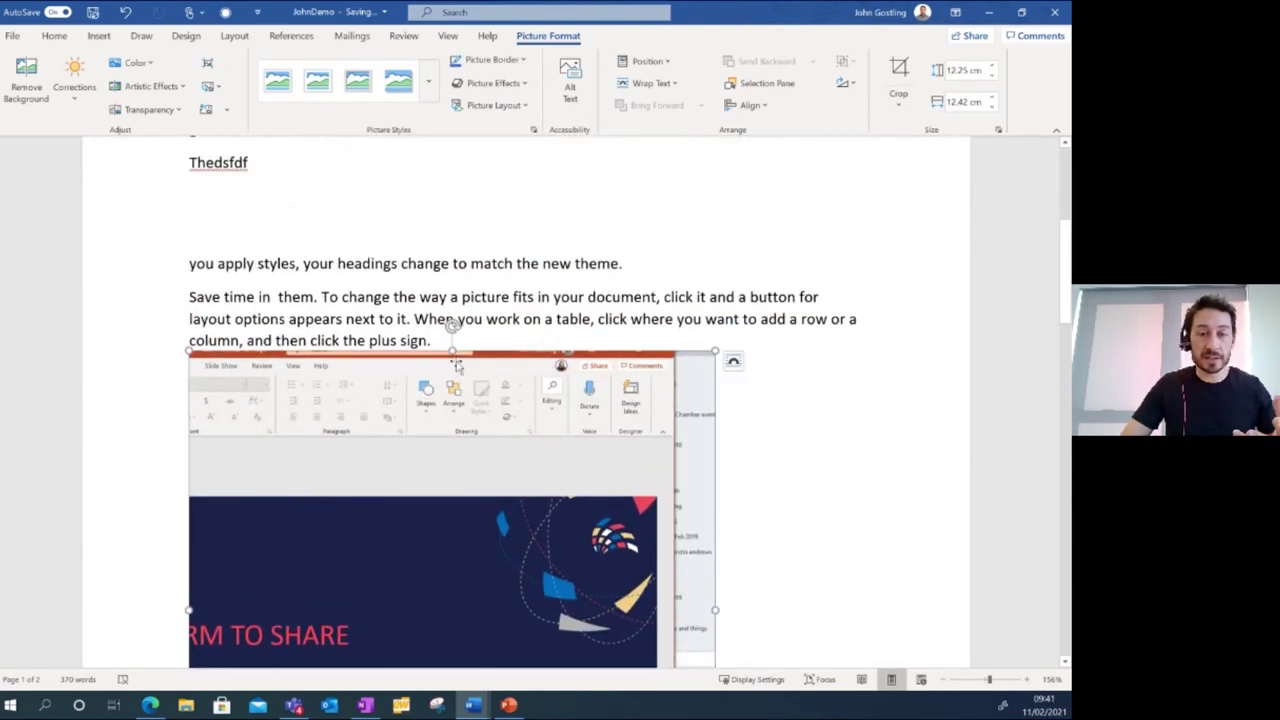
{"action": "left_click", "coordinate": [524, 350]}
{"action": "left_click", "coordinate": [552, 318]}
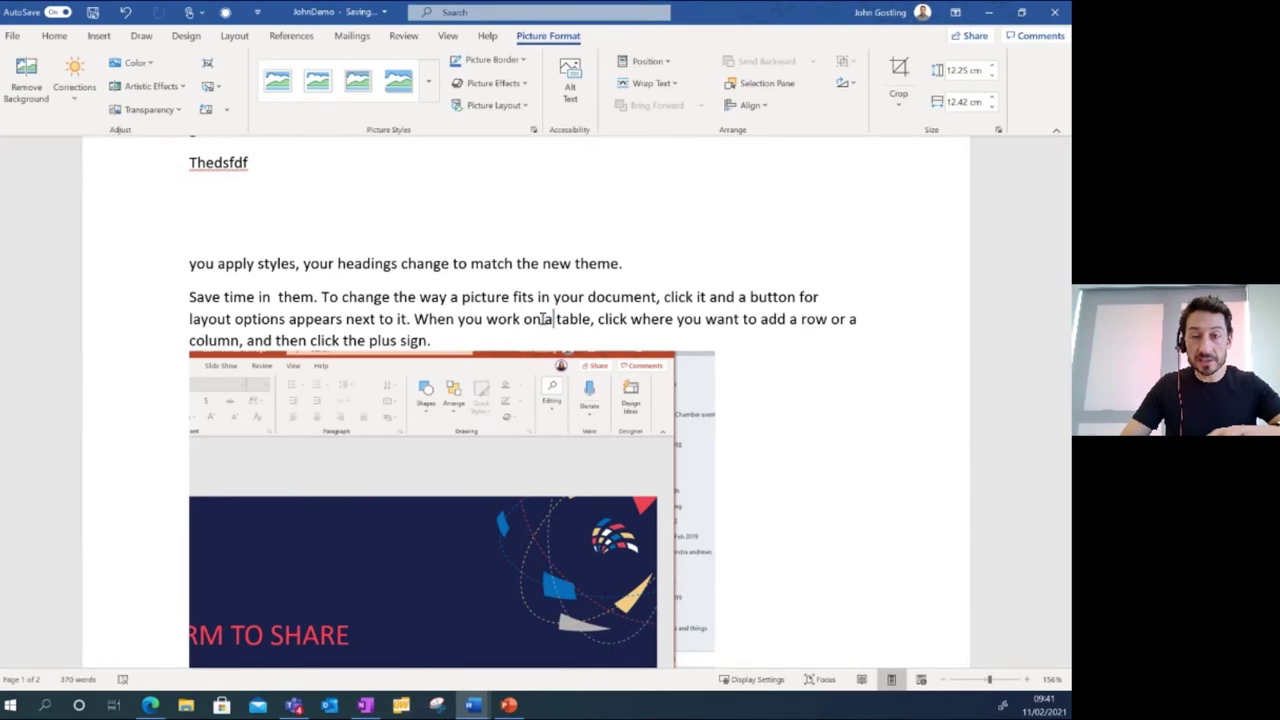
{"action": "key", "text": "ctrl+v"}
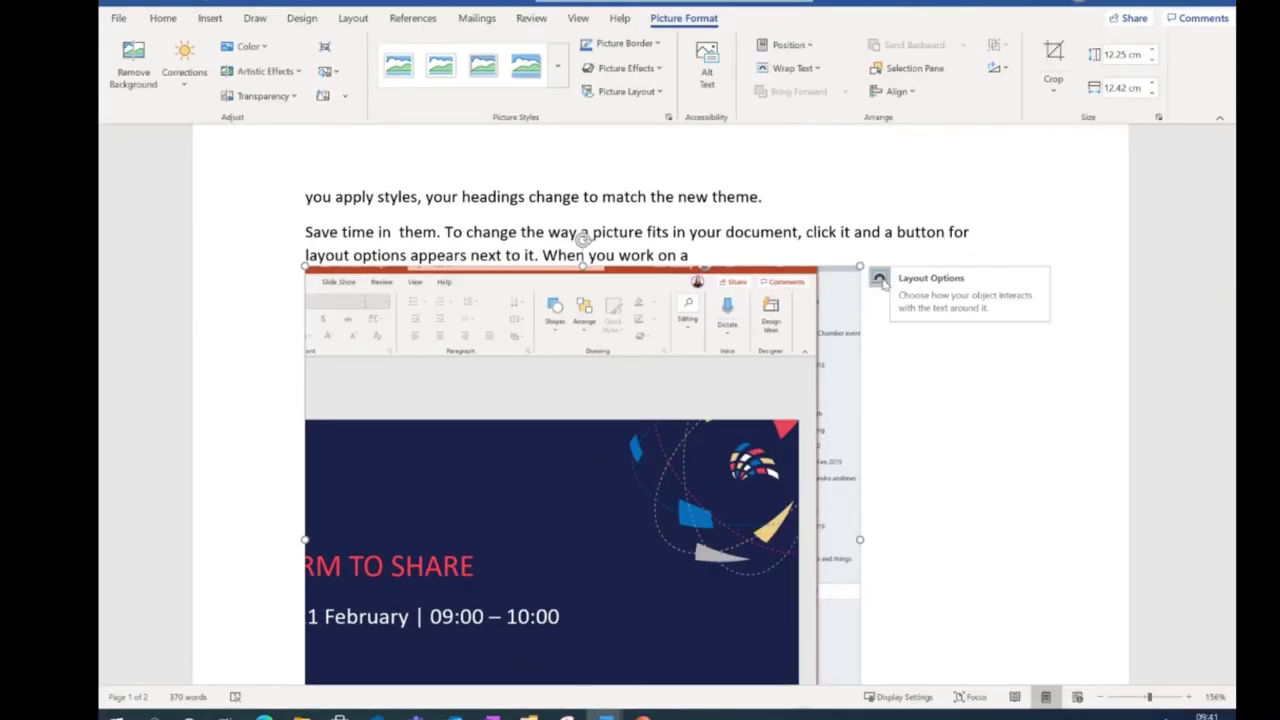
Give the screenshot Tight text wrapping, then move and resize it beside the text.
{"action": "left_click", "coordinate": [879, 280]}
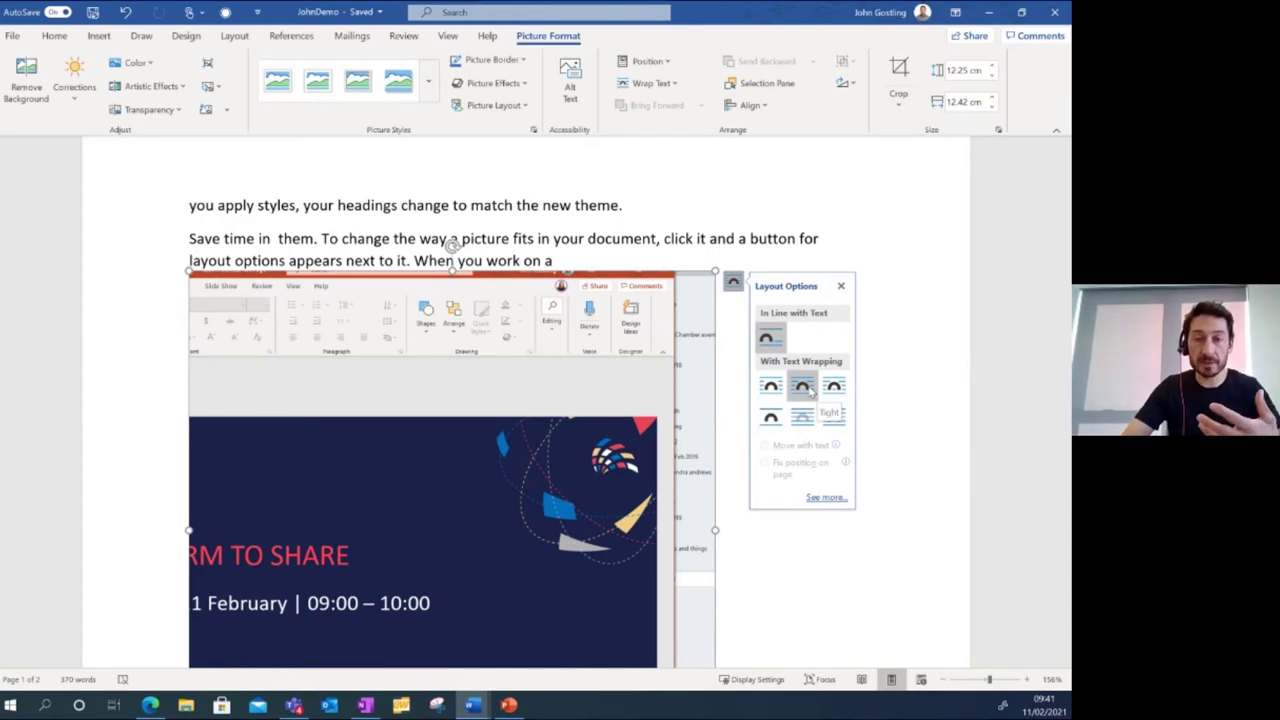
{"action": "left_click", "coordinate": [803, 390]}
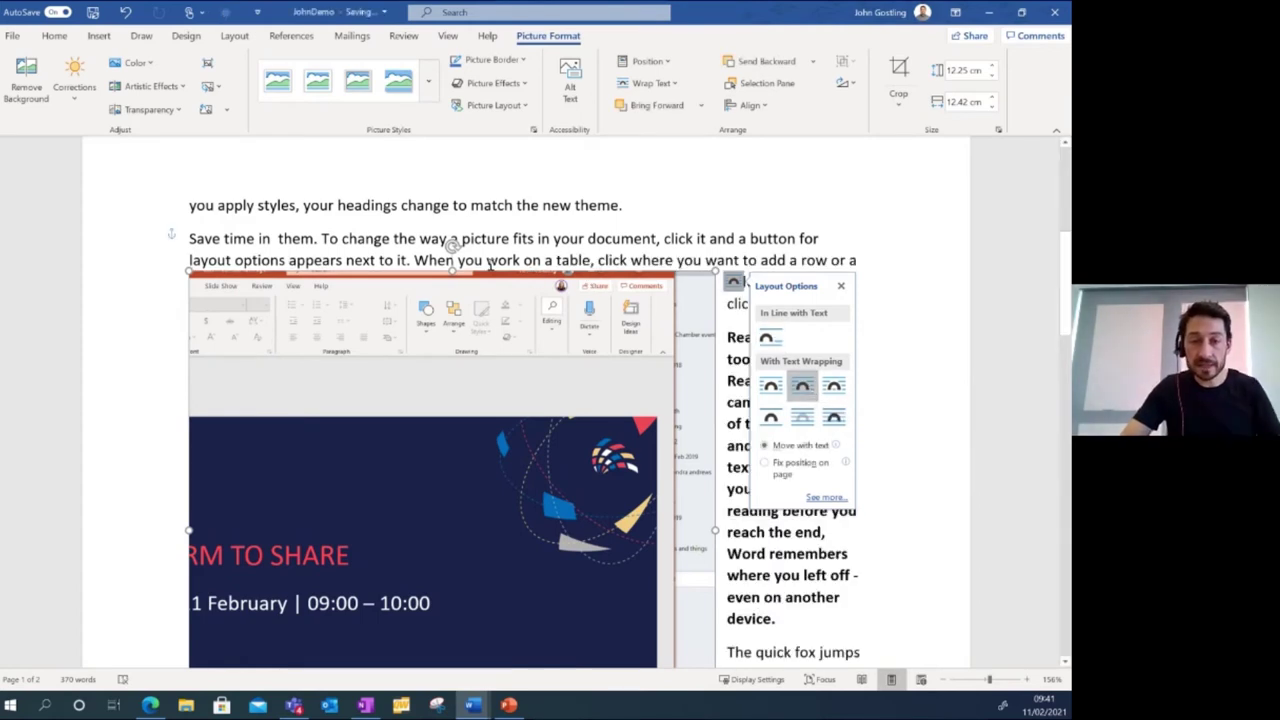
{"action": "left_click_drag", "start_coordinate": [481, 276], "coordinate": [574, 374]}
{"action": "left_click_drag", "start_coordinate": [790, 297], "coordinate": [586, 486]}
{"action": "scroll", "coordinate": [586, 486], "scroll_direction": "down", "scroll_amount": 3}
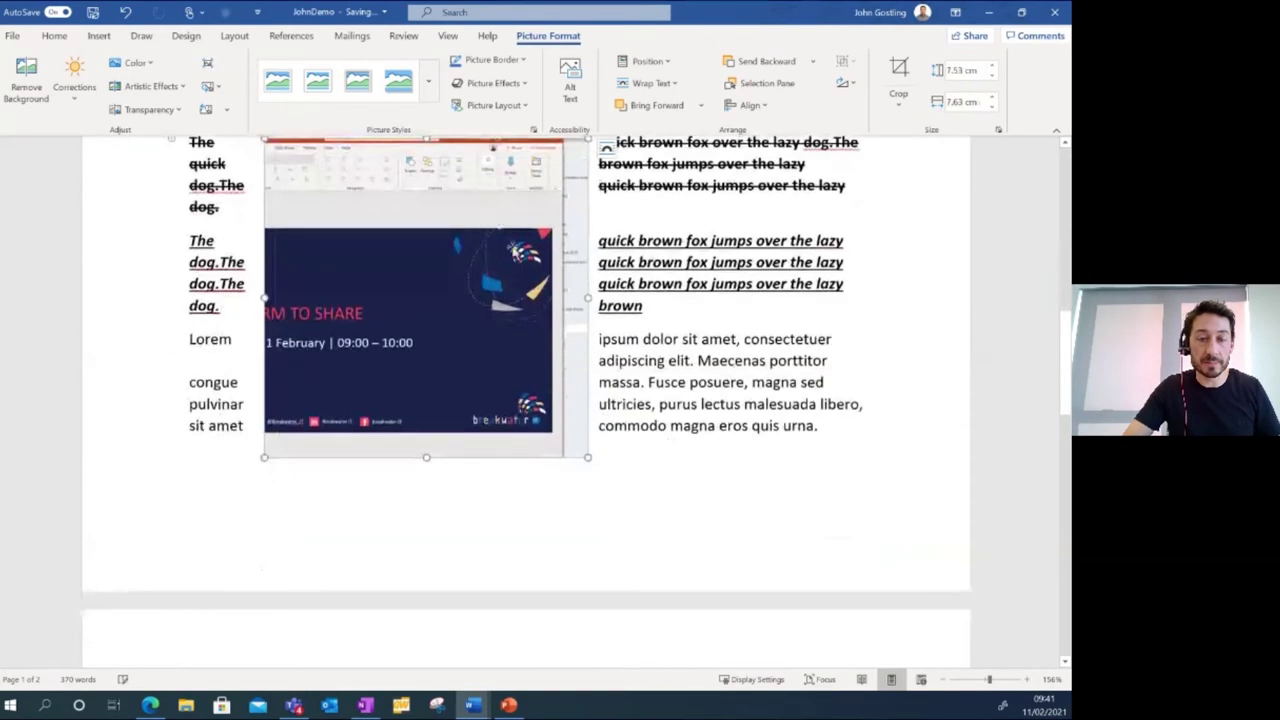
{"action": "scroll", "coordinate": [460, 300], "scroll_direction": "up", "scroll_amount": 3}
{"action": "left_click_drag", "start_coordinate": [460, 300], "coordinate": [674, 228]}
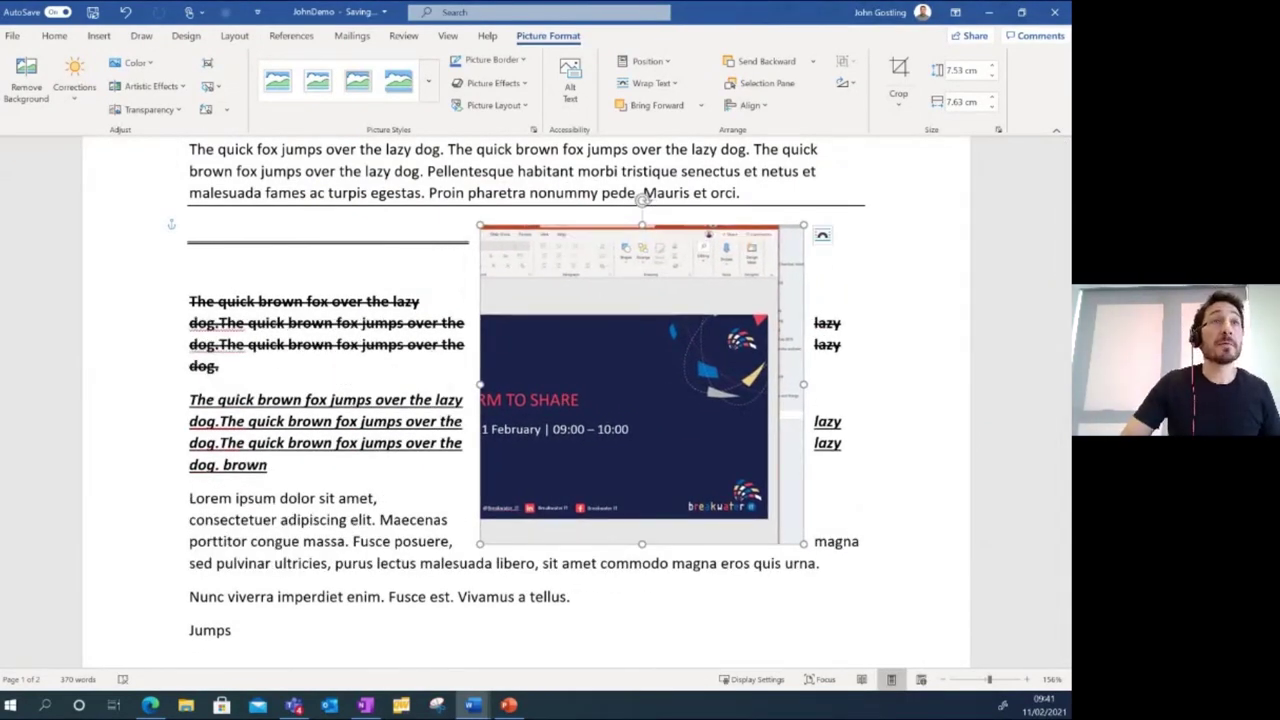
Reselect the screenshot, nudge it up and left, then delete it.
{"action": "key", "text": "alt+Tab"}
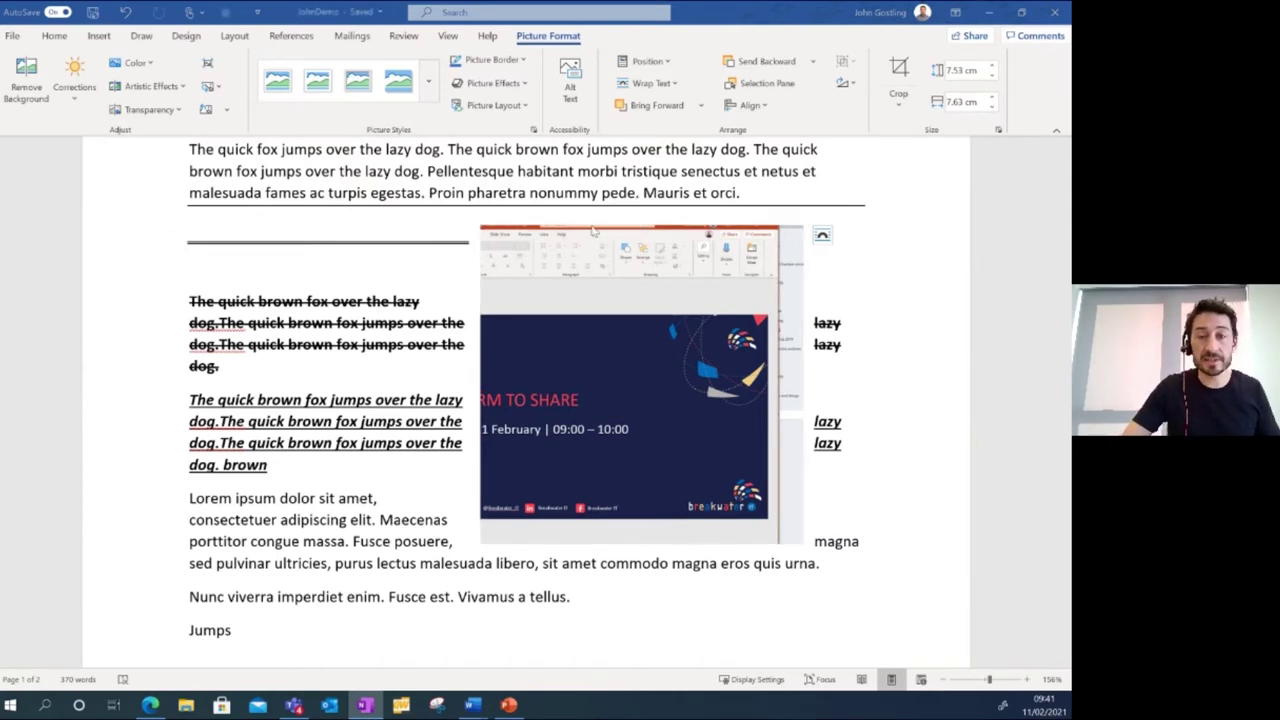
{"action": "left_click", "coordinate": [618, 232]}
{"action": "left_click_drag", "start_coordinate": [664, 232], "coordinate": [595, 207]}
{"action": "key", "text": "Delete"}
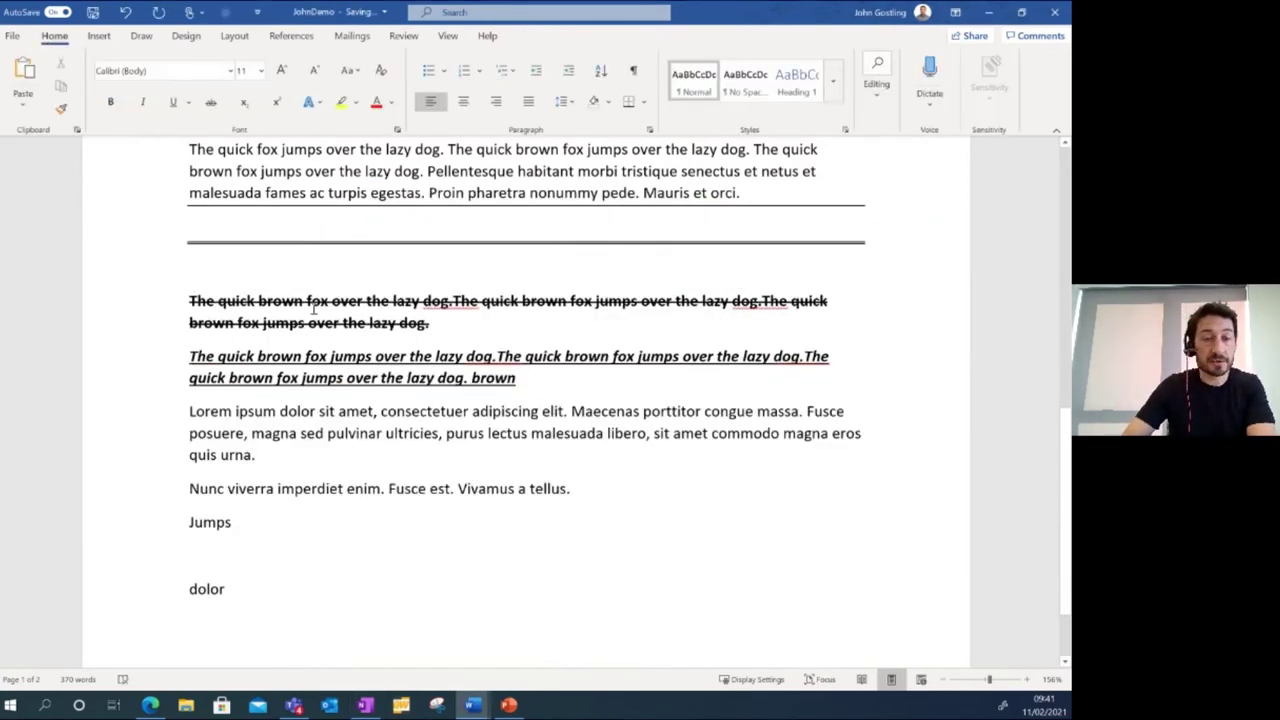
{"action": "scroll", "coordinate": [349, 286], "scroll_direction": "up", "scroll_amount": 6}
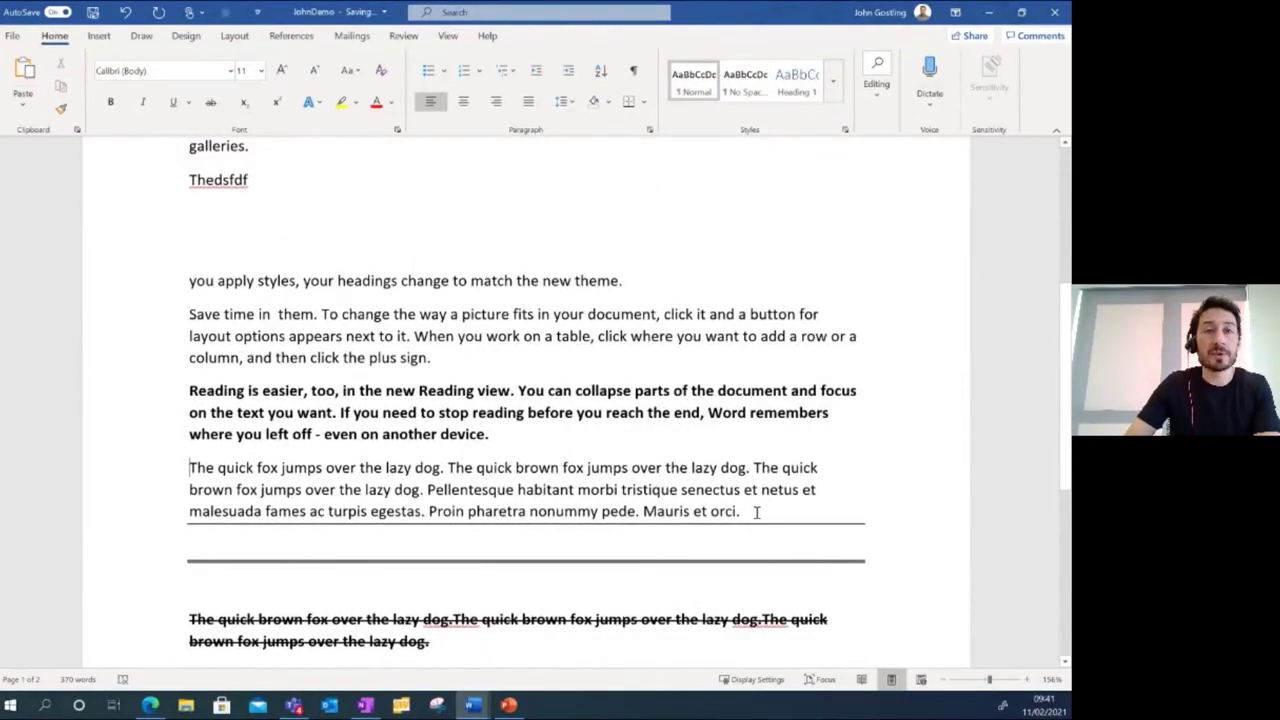
Number the four paragraphs from 'you apply styles' to 'Mauris et orci.' as 1–4, browsing multilevel list styles.
{"action": "left_click_drag", "start_coordinate": [751, 511], "coordinate": [197, 320]}
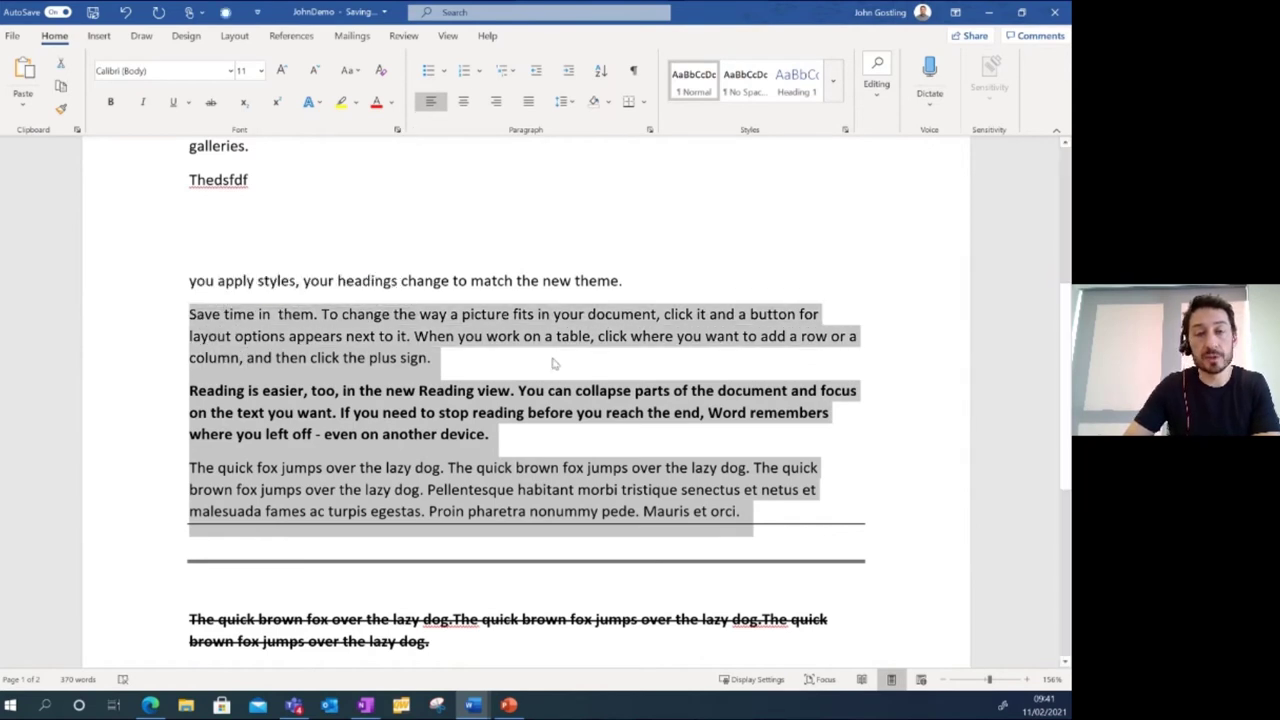
{"action": "left_click_drag", "start_coordinate": [750, 512], "coordinate": [190, 275]}
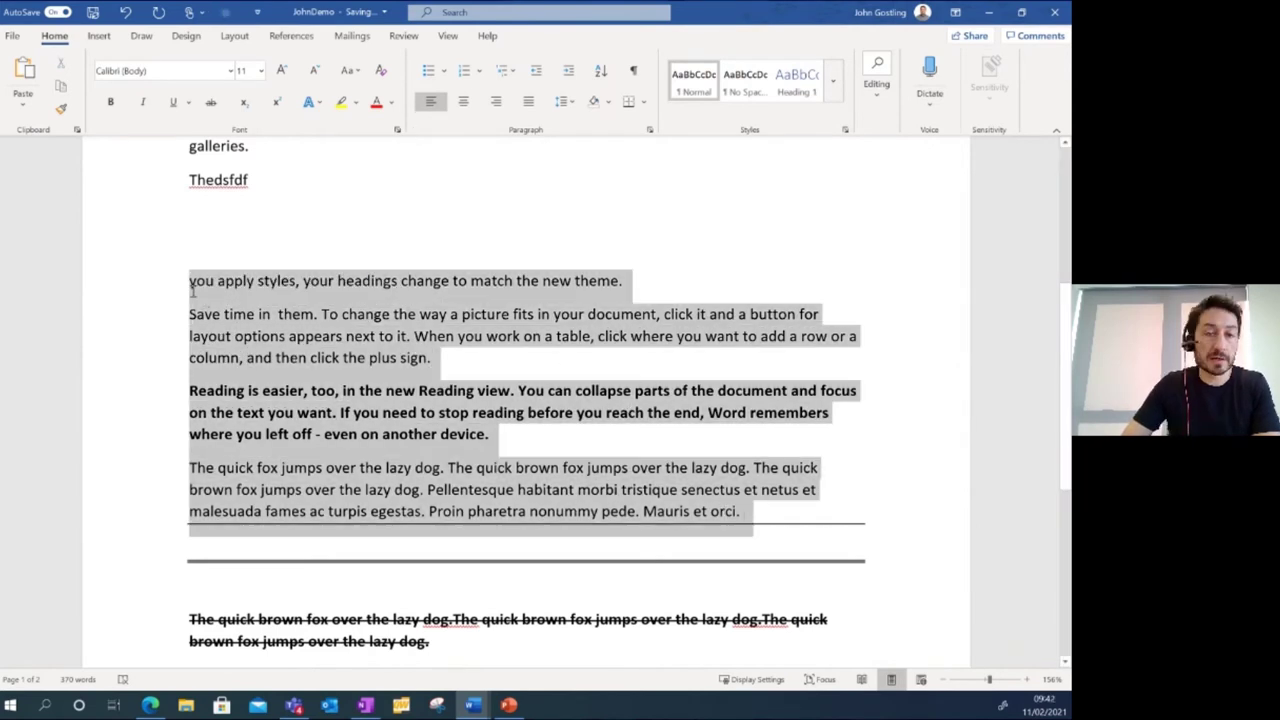
{"action": "left_click", "coordinate": [428, 70]}
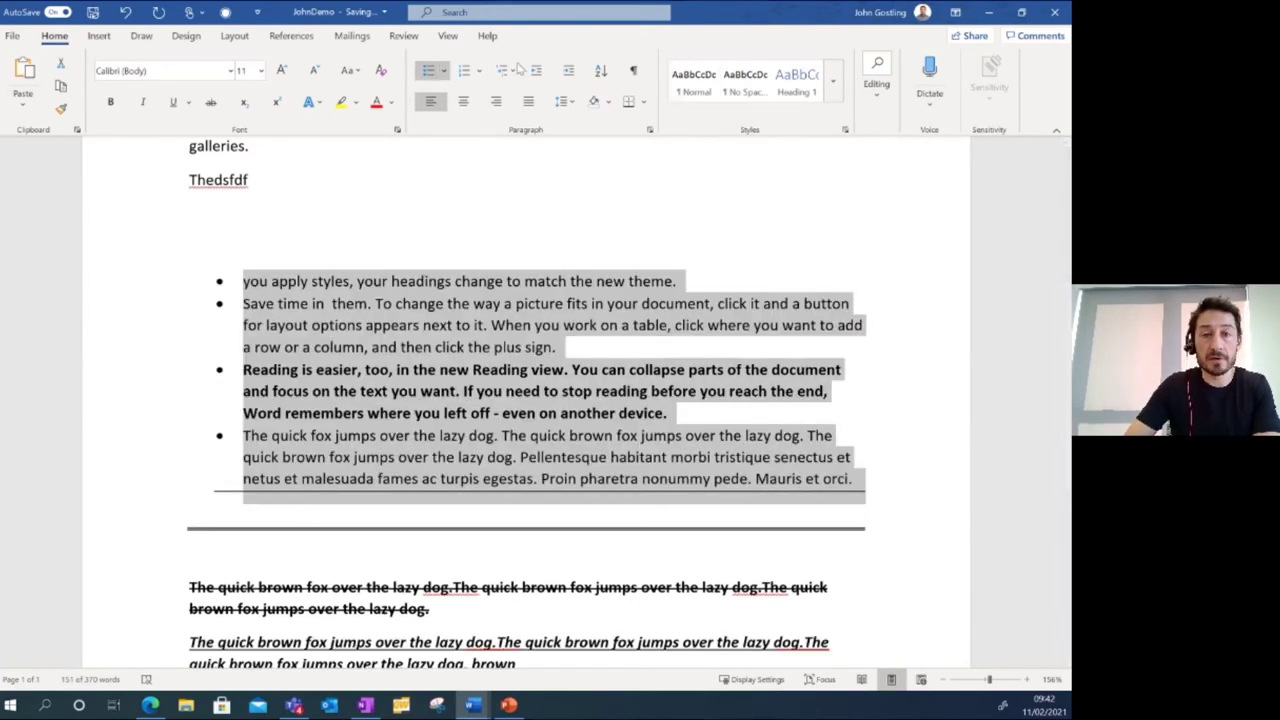
{"action": "left_click", "coordinate": [464, 72]}
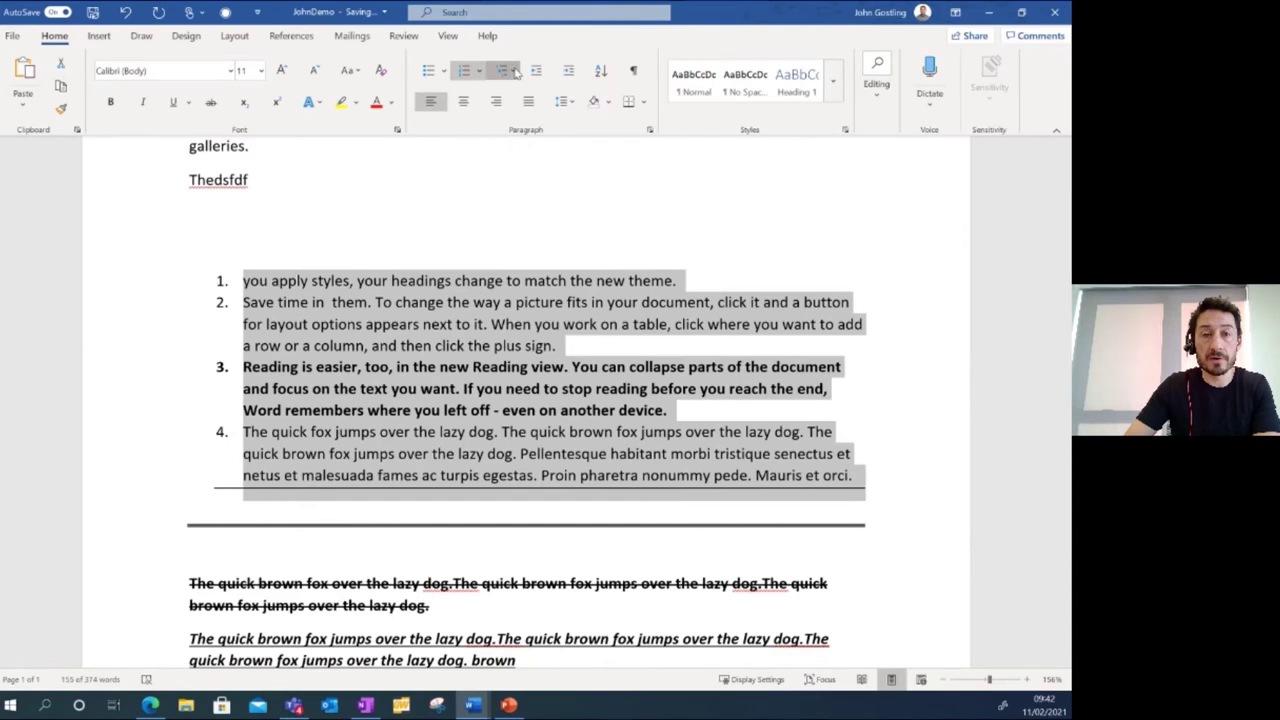
{"action": "left_click", "coordinate": [514, 72]}
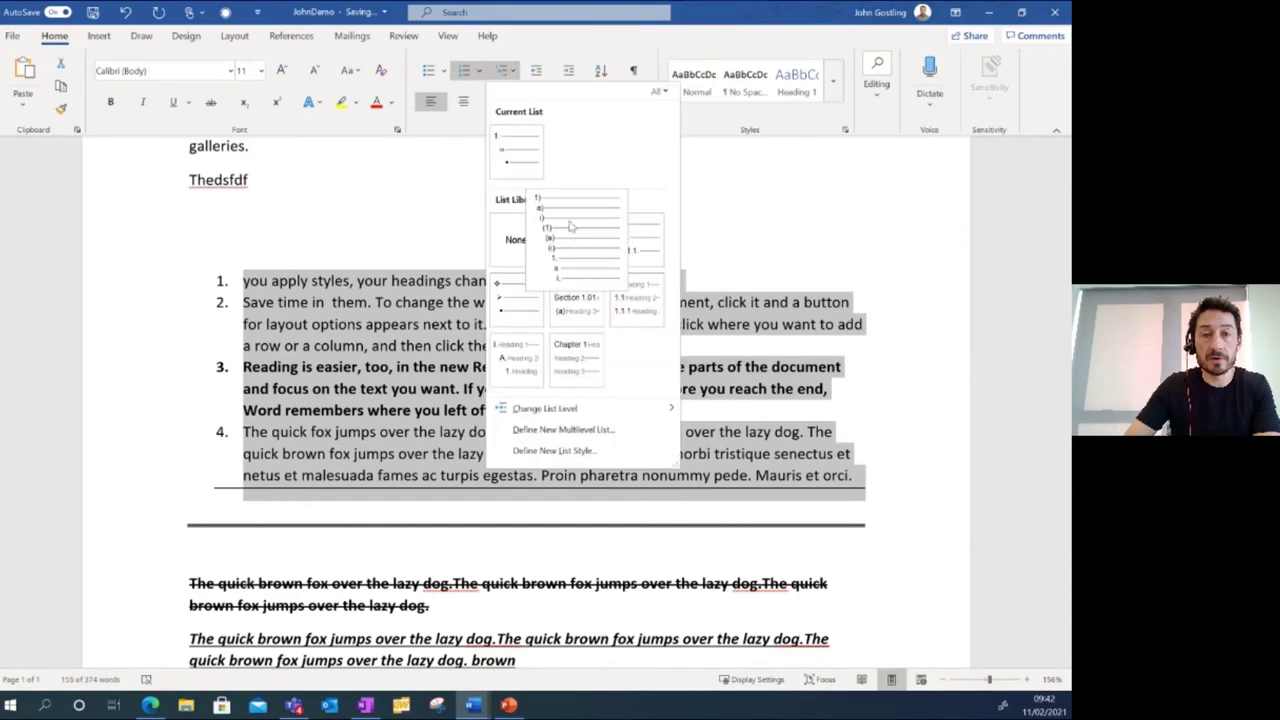
{"action": "mouse_move", "coordinate": [521, 160]}
{"action": "mouse_move", "coordinate": [575, 247]}
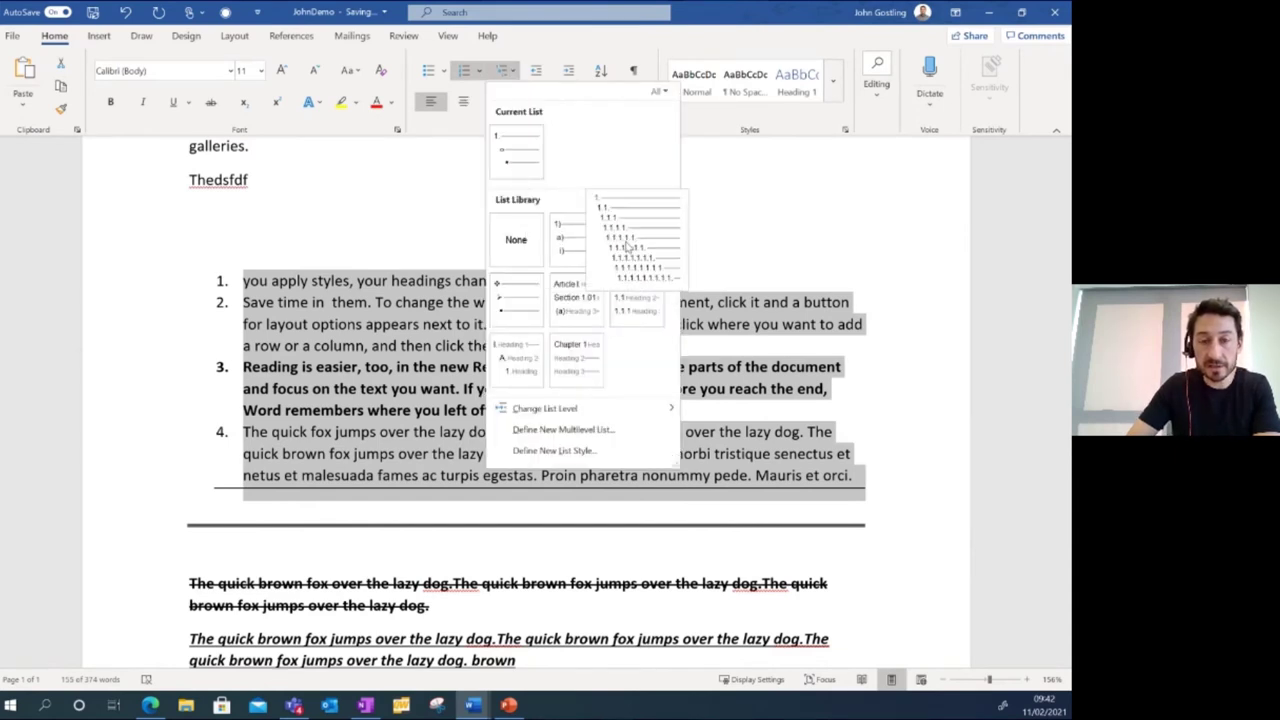
{"action": "mouse_move", "coordinate": [617, 234]}
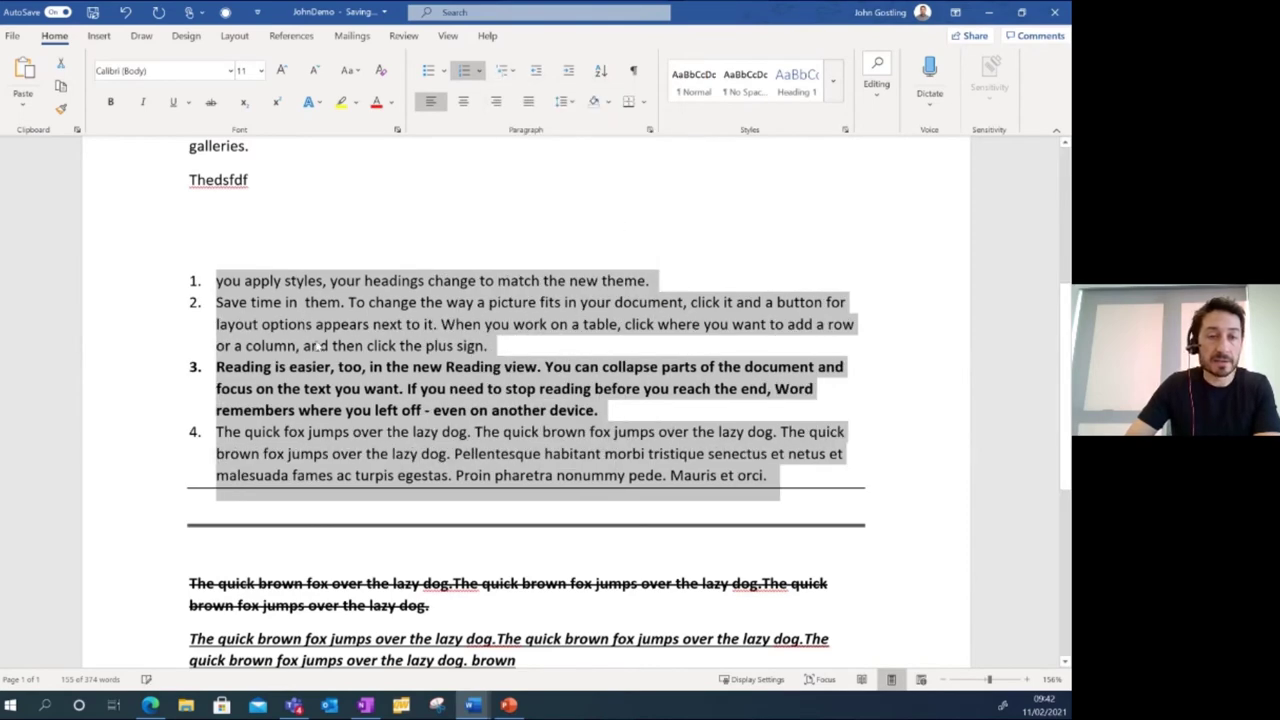
Demote the 'Save time in them' item with Tab, then promote it back to top-level item 2.
{"action": "left_click", "coordinate": [219, 301]}
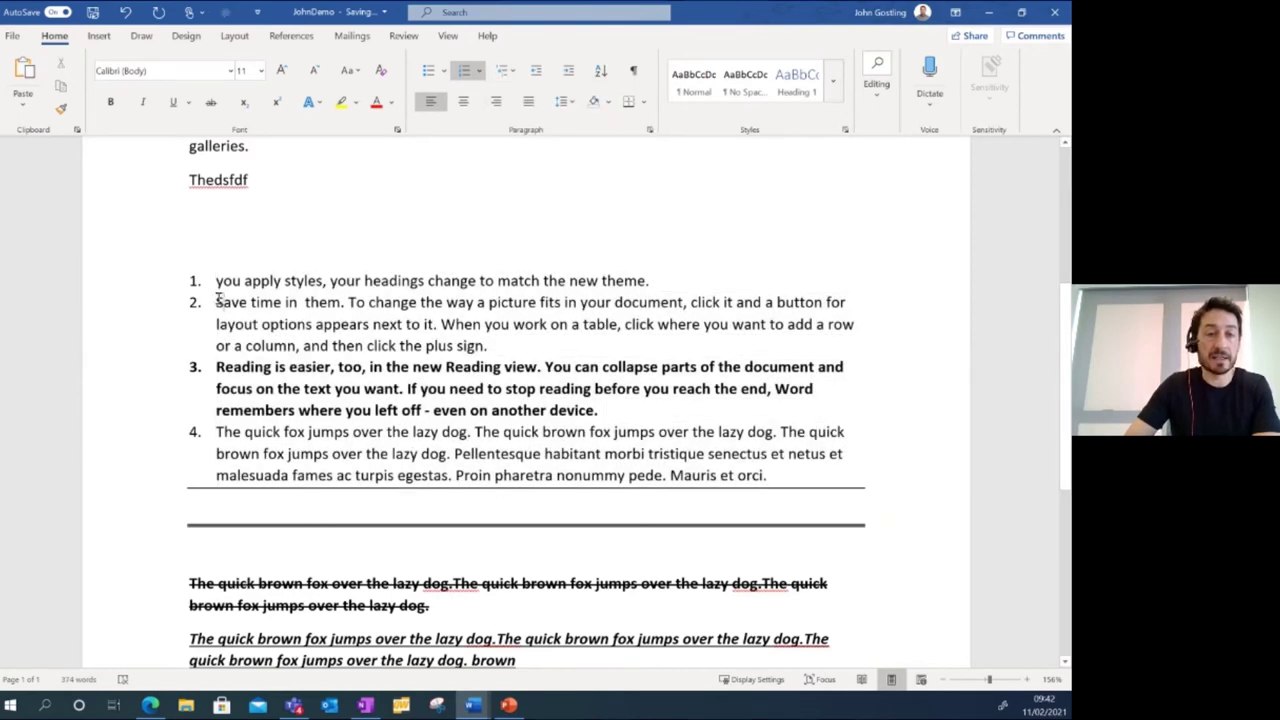
{"action": "key", "text": "Tab"}
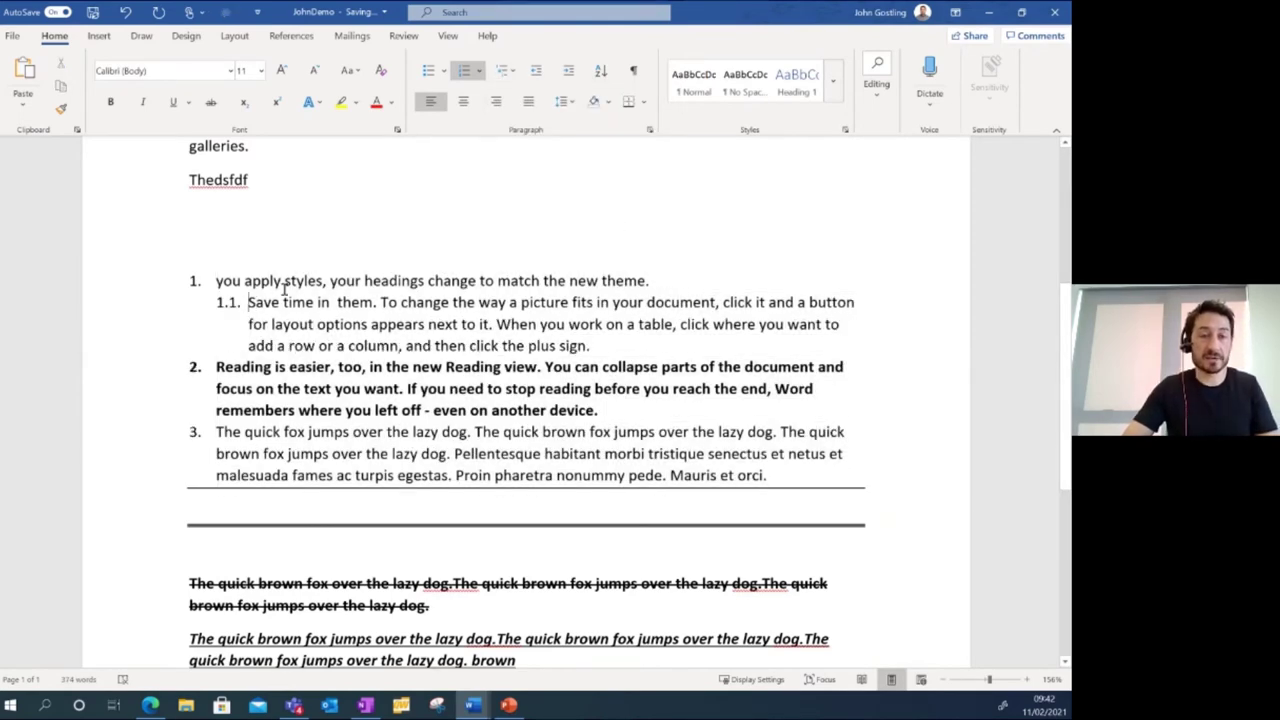
{"action": "key", "text": "Tab"}
{"action": "key", "text": "Tab"}
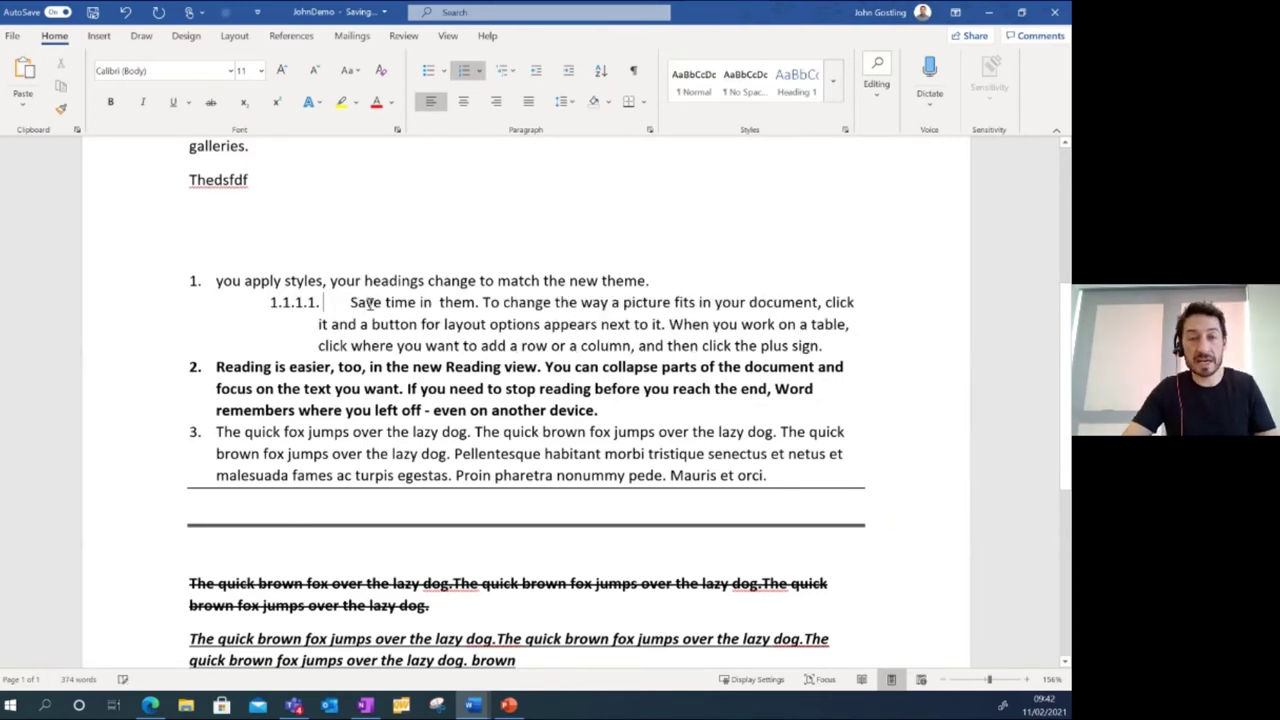
{"action": "key", "text": "Tab"}
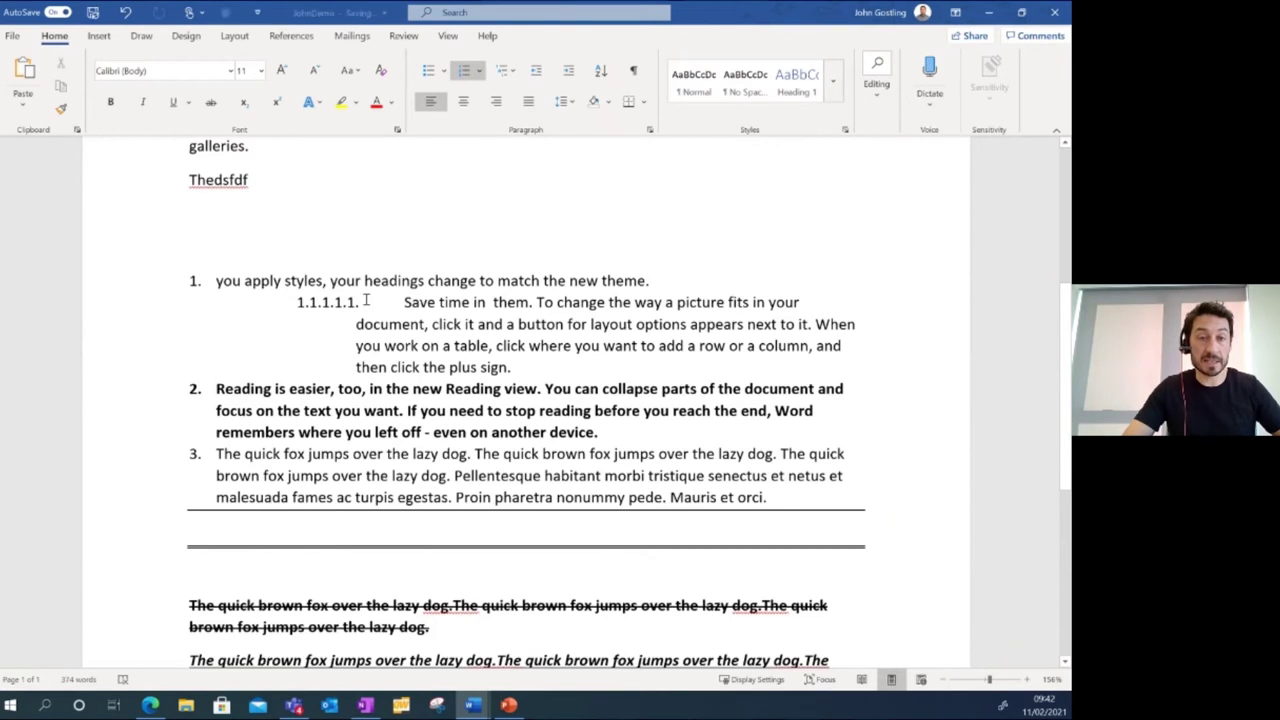
{"action": "key", "text": "shift+Tab"}
{"action": "key", "text": "shift+Tab"}
{"action": "key", "text": "shift+Tab"}
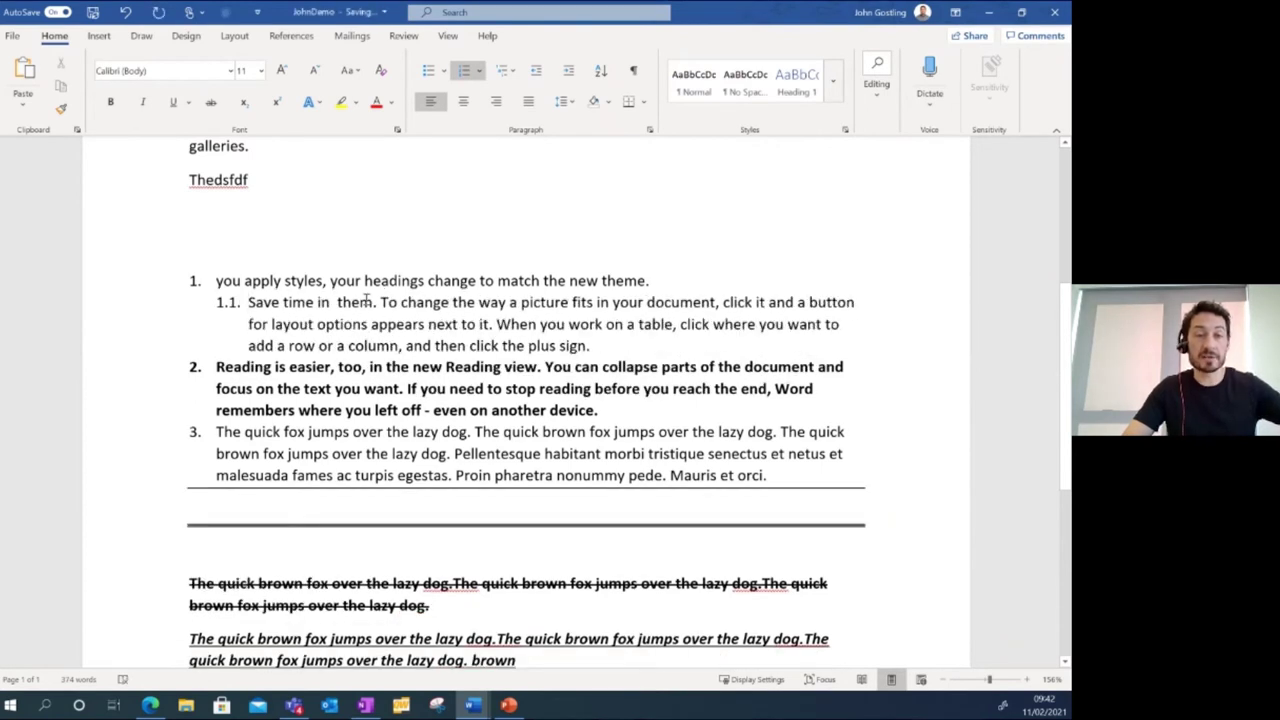
{"action": "key", "text": "shift+Tab"}
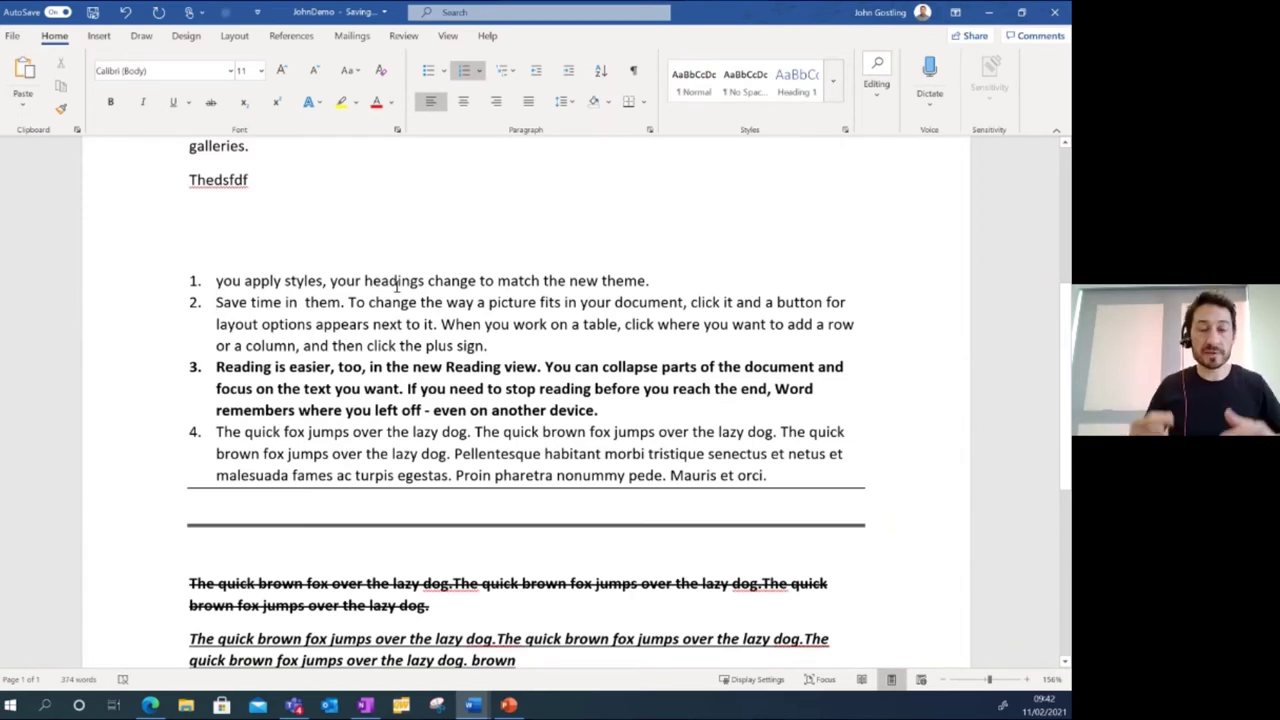
{"action": "left_click_drag", "start_coordinate": [503, 350], "coordinate": [242, 312]}
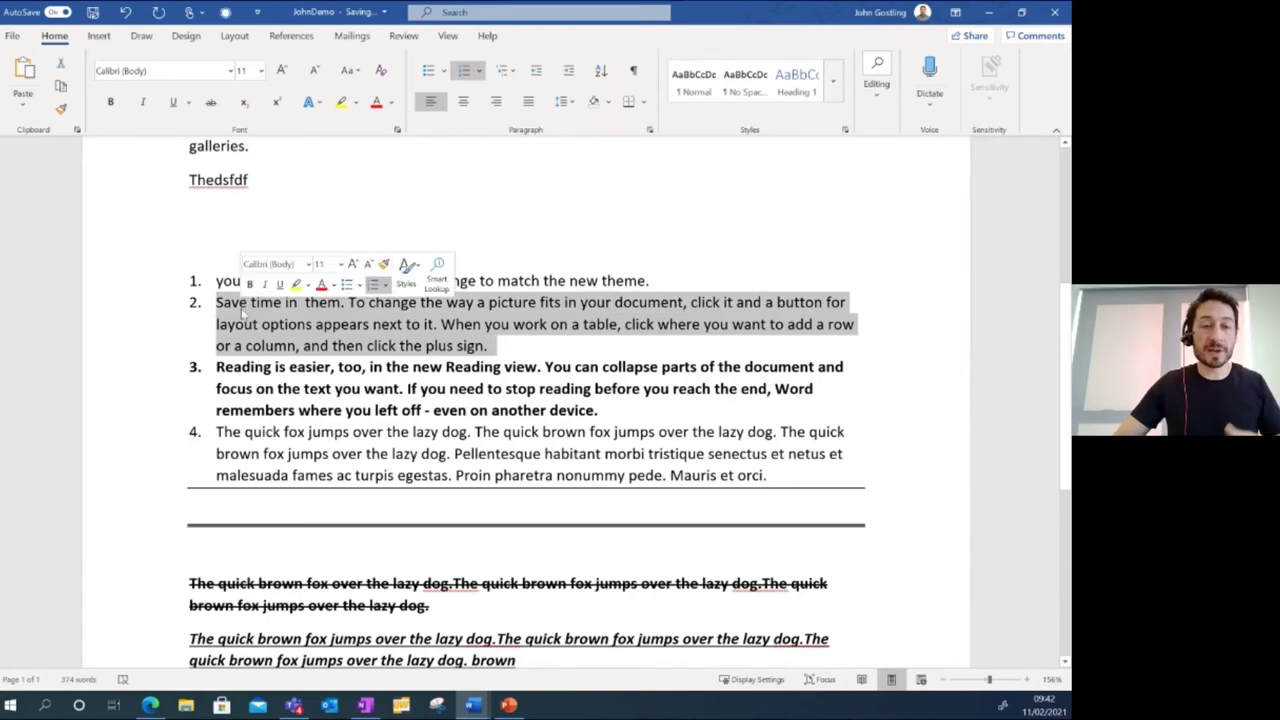
{"action": "left_click", "coordinate": [506, 349]}
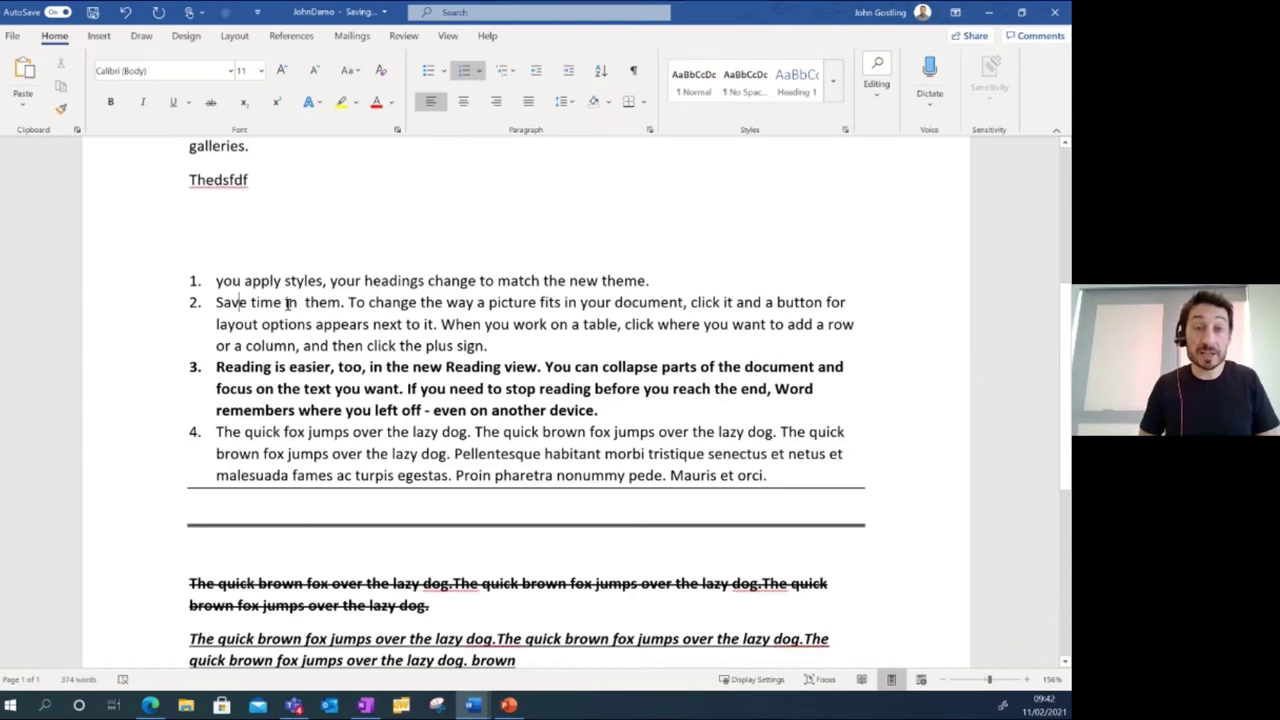
Reorder with Alt+Shift arrows so Save time is top-level item 3, between Reading and the fox item.
{"action": "key", "text": "alt+shift+Up"}
{"action": "key", "text": "alt+shift+Down"}
{"action": "key", "text": "alt+shift+Down"}
{"action": "key", "text": "alt+shift+Down"}
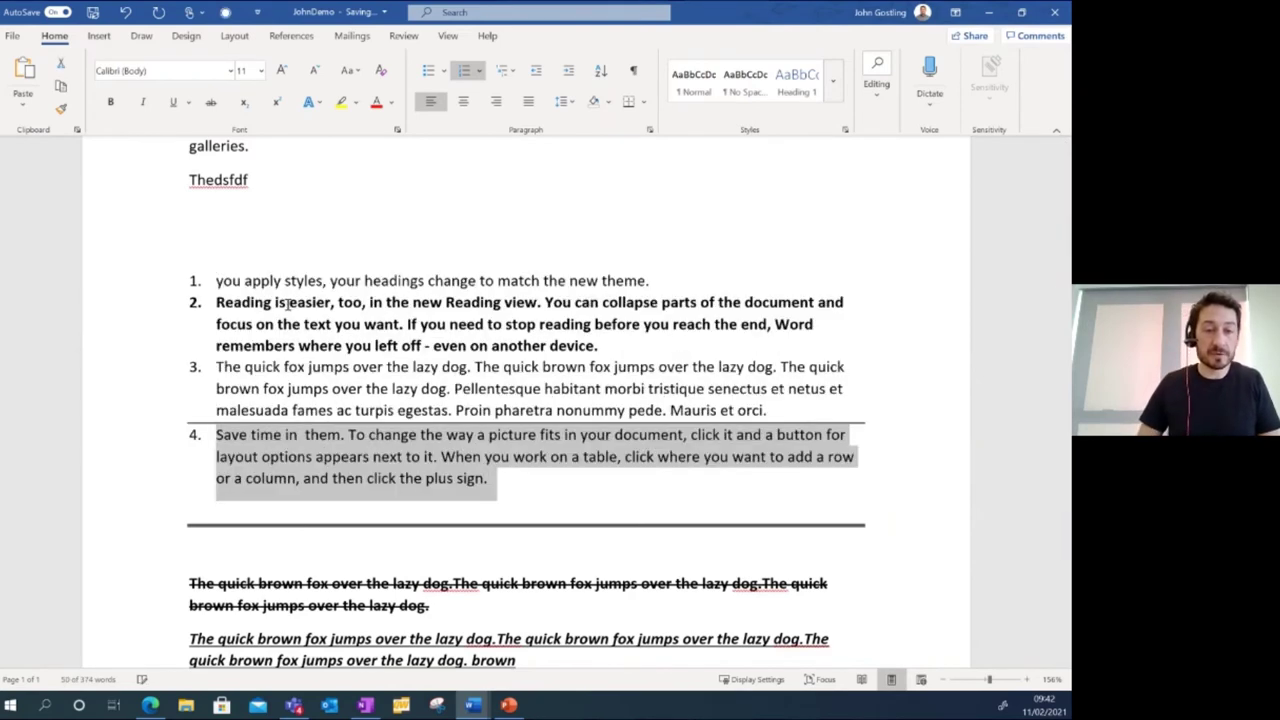
{"action": "key", "text": "alt+shift+Right"}
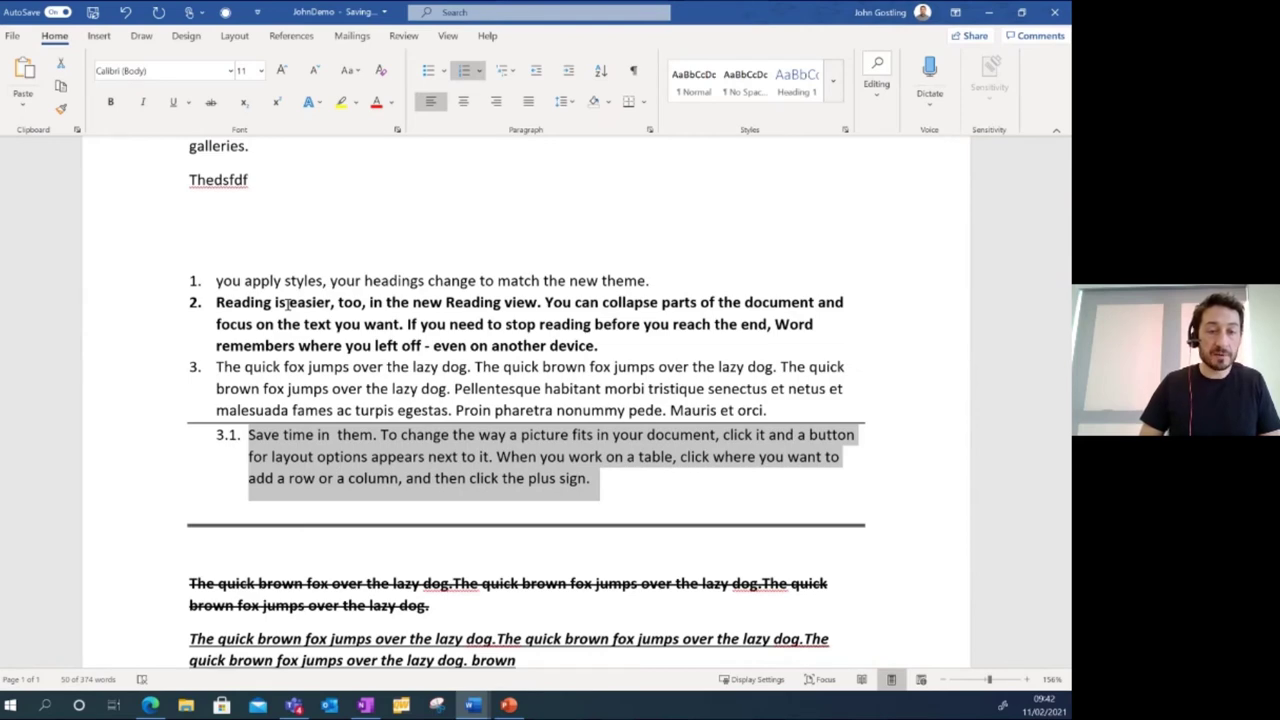
{"action": "key", "text": "alt+shift+Up"}
{"action": "key", "text": "alt+shift+Up"}
{"action": "key", "text": "alt+shift+Left"}
{"action": "key", "text": "alt+shift+Right"}
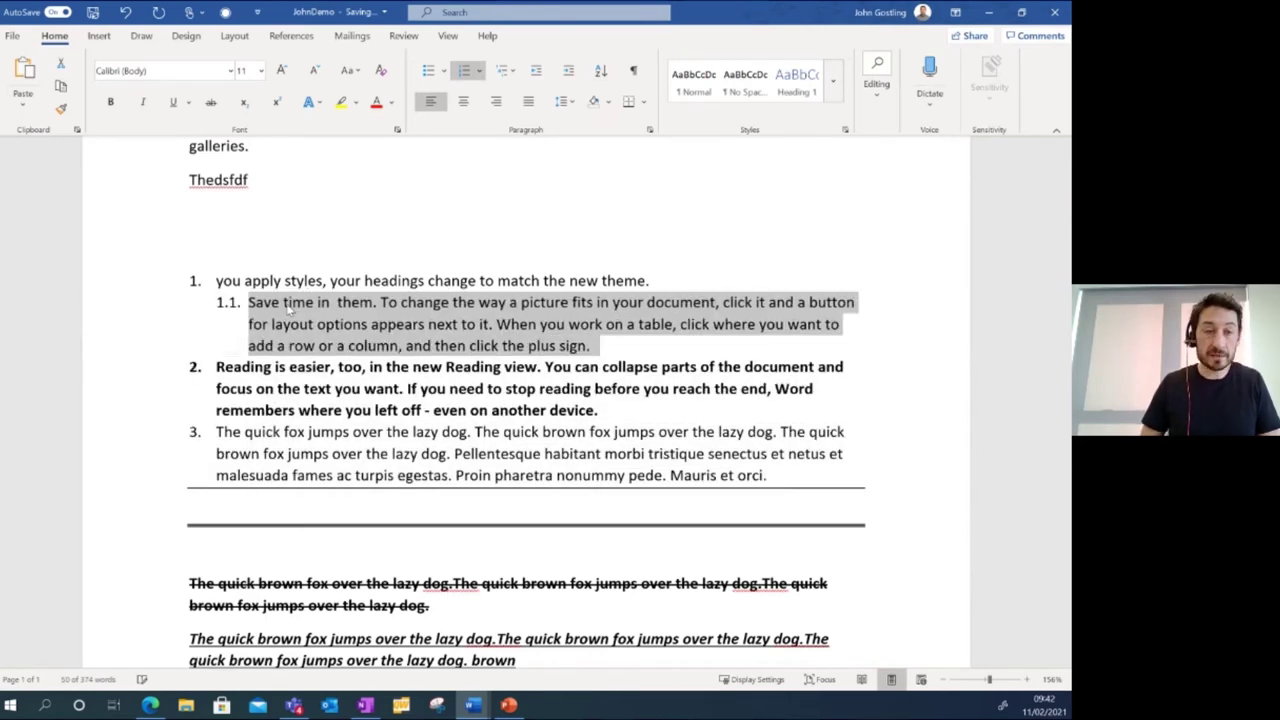
{"action": "key", "text": "alt+shift+Right"}
{"action": "key", "text": "alt+shift+Left"}
{"action": "key", "text": "alt+shift+Left"}
{"action": "key", "text": "alt+shift+Down"}
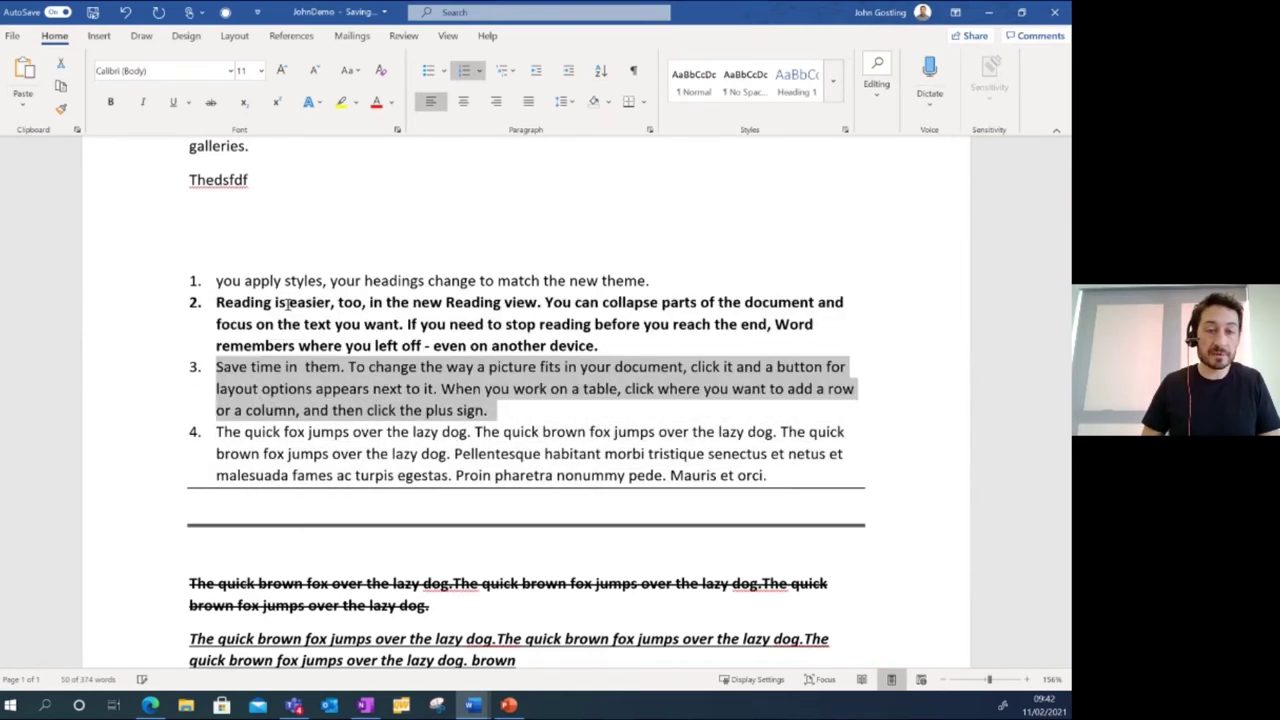
{"action": "key", "text": "alt+shift+Down"}
{"action": "key", "text": "alt+shift+Right"}
{"action": "key", "text": "alt+shift+Left"}
{"action": "key", "text": "alt+shift+Up"}
{"action": "key", "text": "alt+shift+Right"}
{"action": "key", "text": "alt+shift+Right"}
{"action": "key", "text": "alt+shift+Left"}
{"action": "key", "text": "alt+shift+Left"}
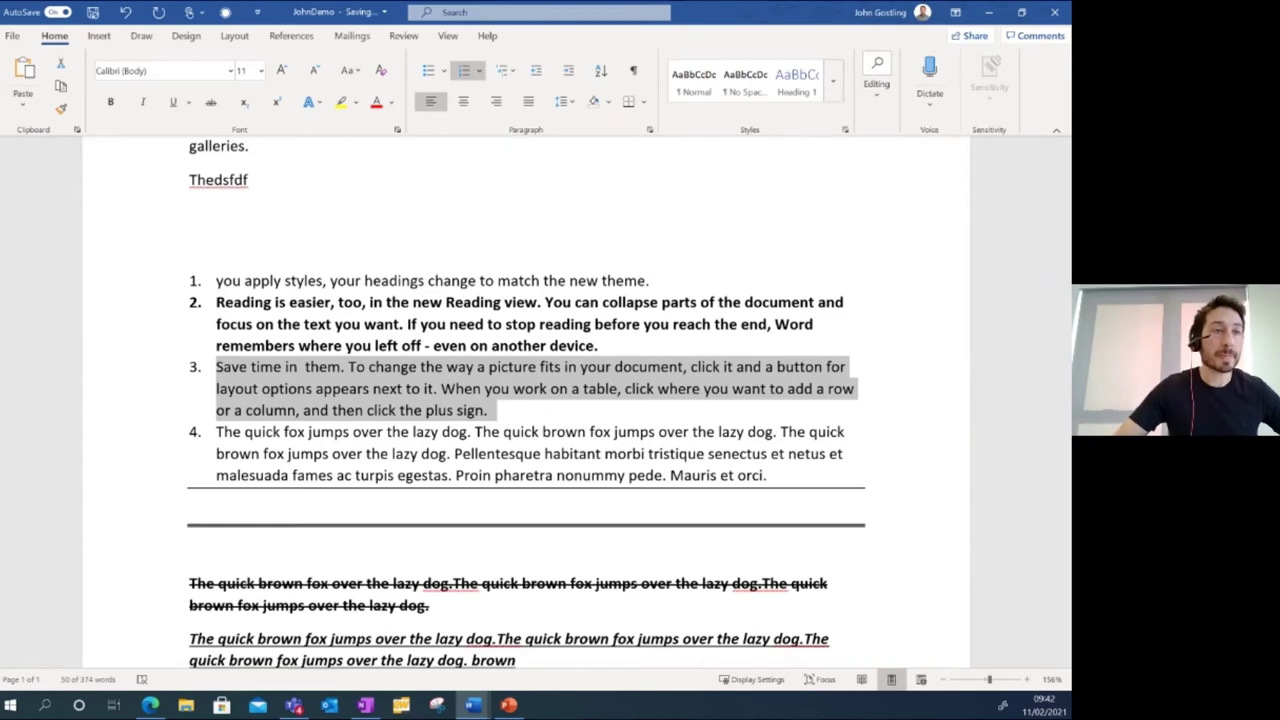
{"action": "left_click", "coordinate": [522, 346]}
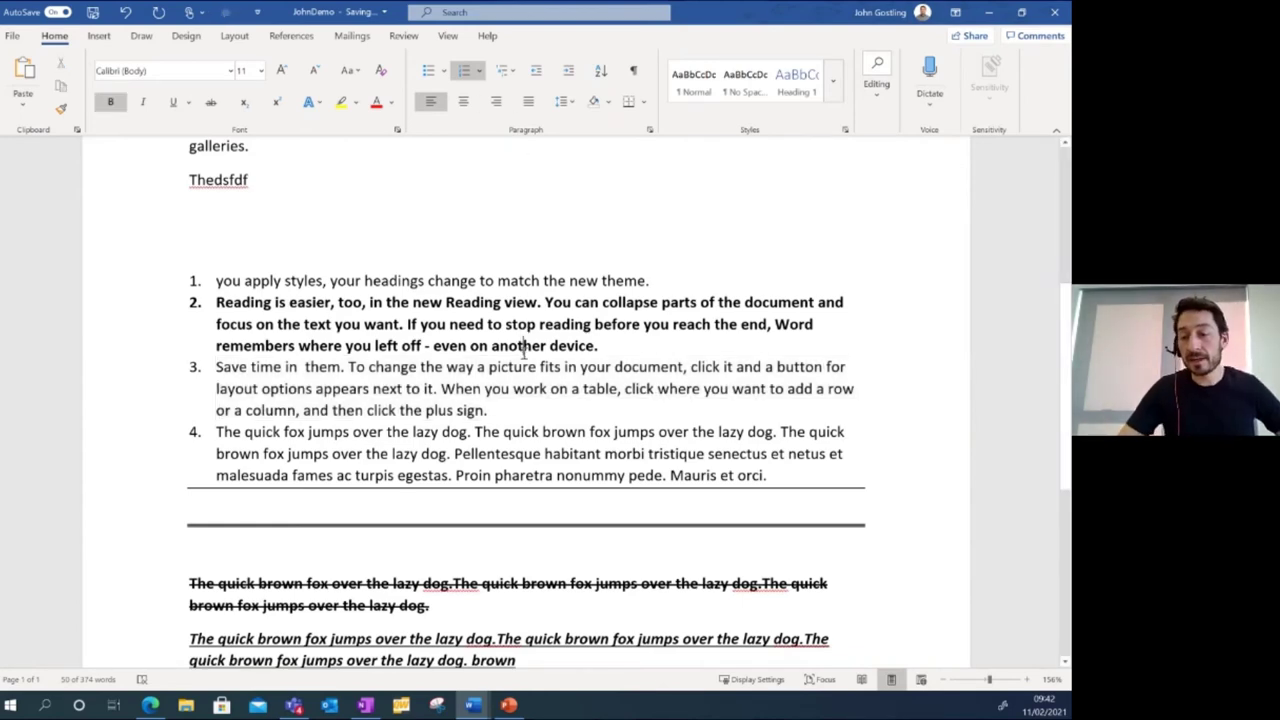
Search the document for 'fox' with Ctrl+F, finding 9 matches.
{"action": "scroll", "coordinate": [522, 352], "scroll_direction": "up", "scroll_amount": 6}
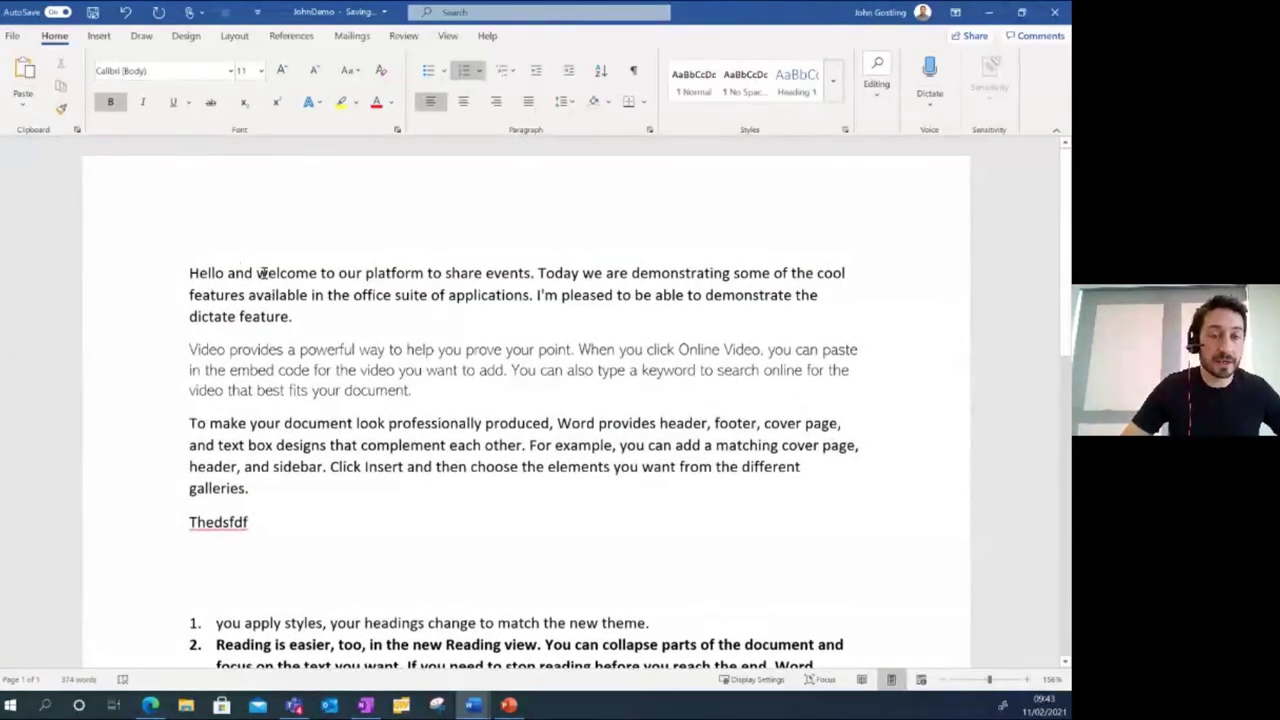
{"action": "left_click", "coordinate": [289, 273]}
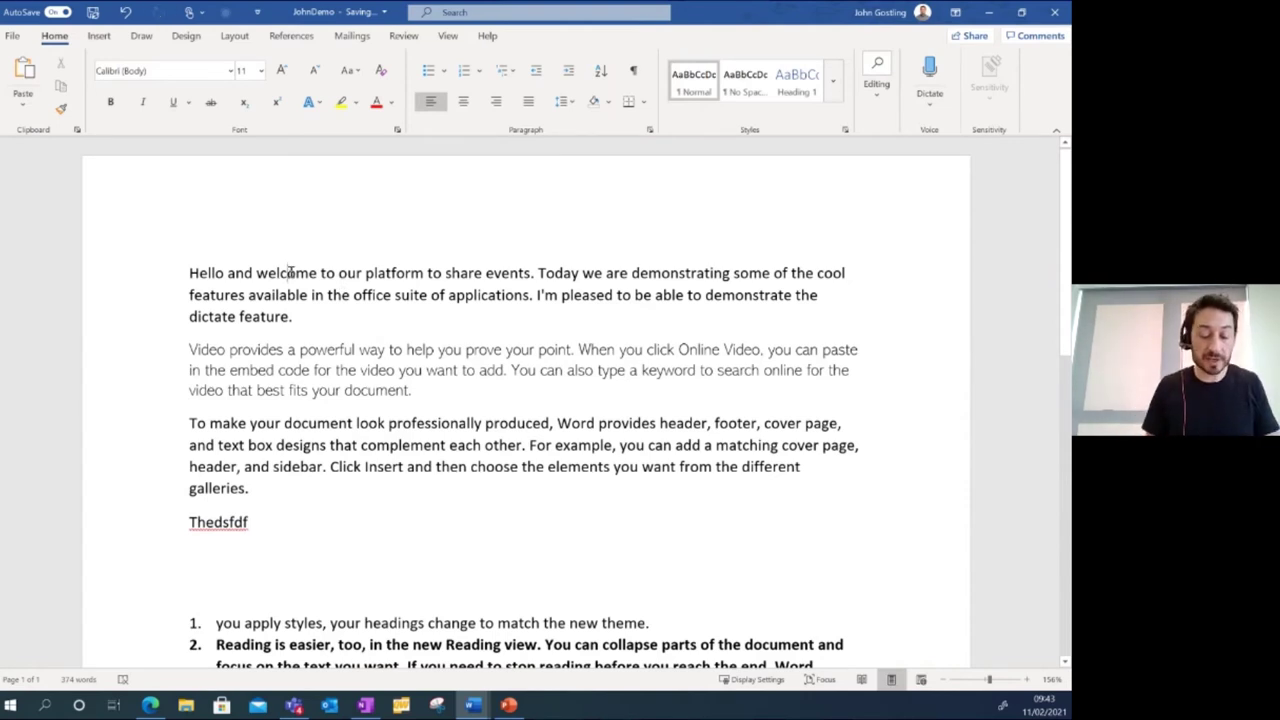
{"action": "key", "text": "ctrl+f"}
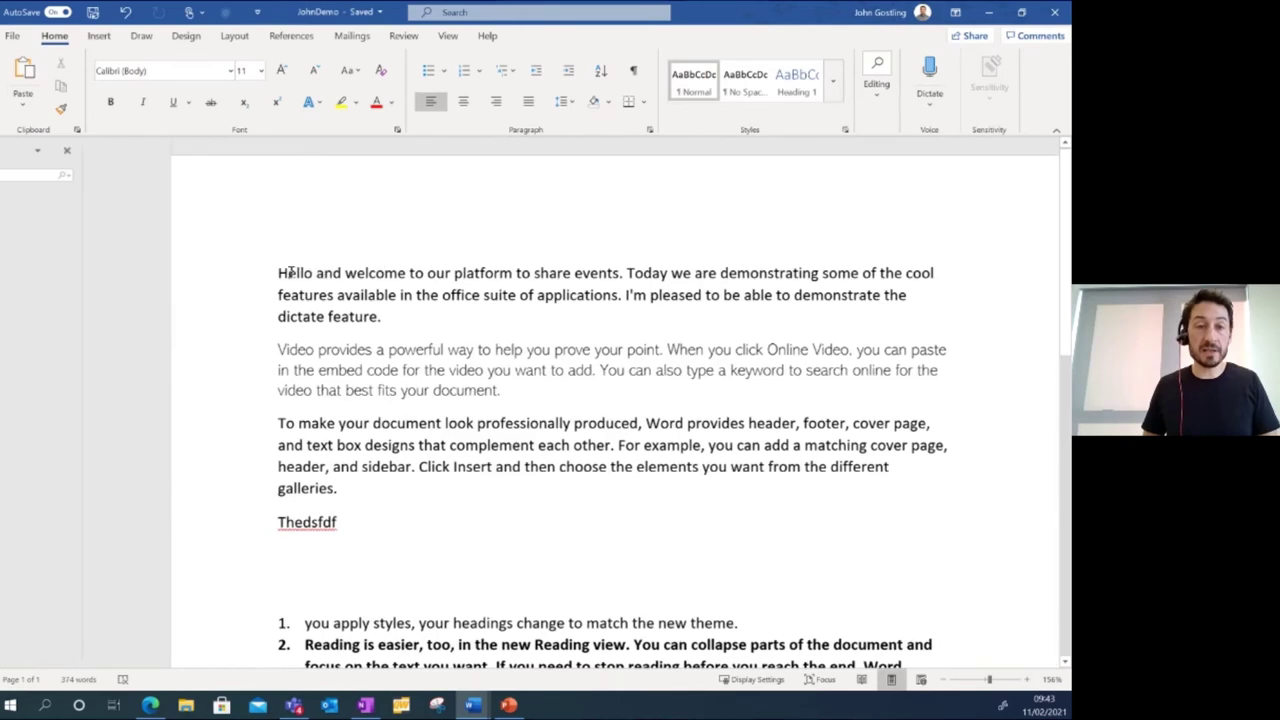
{"action": "key", "text": "Return"}
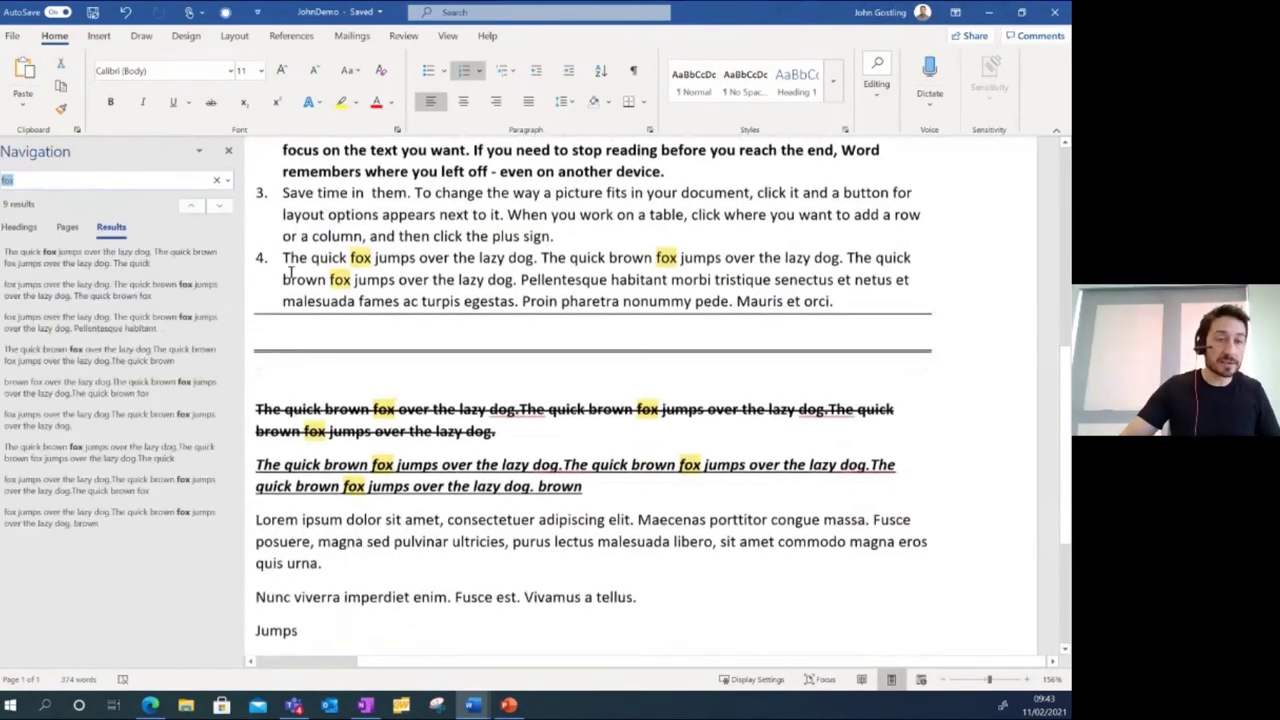
{"action": "left_click", "coordinate": [104, 180]}
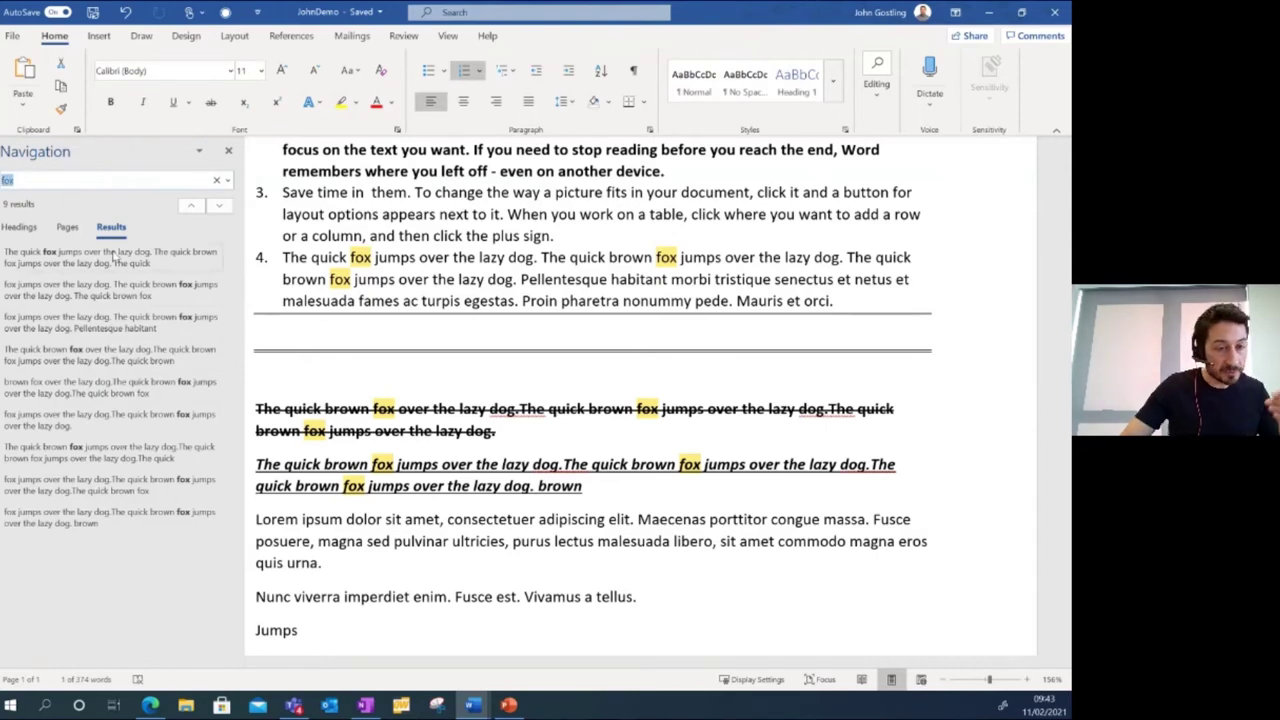
Jump through fox matches four to nine and back to the first, then clear the search.
{"action": "left_click", "coordinate": [127, 356]}
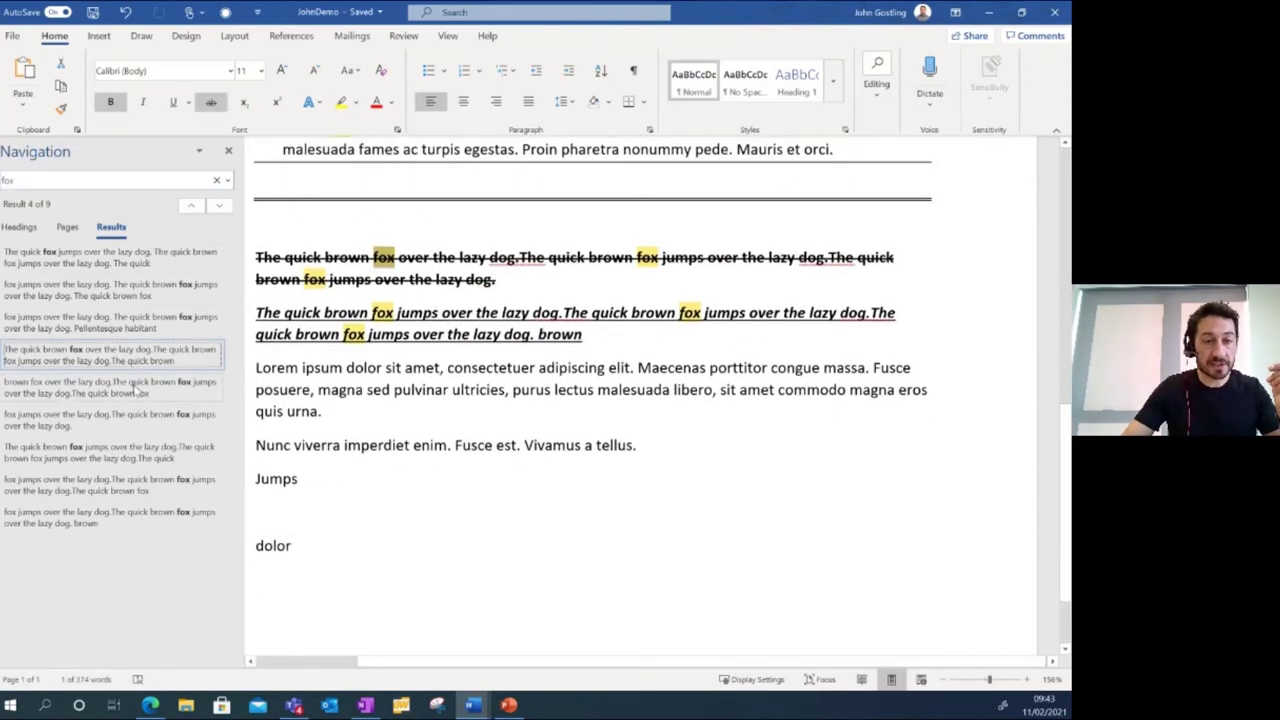
{"action": "left_click", "coordinate": [137, 388]}
{"action": "left_click", "coordinate": [145, 428]}
{"action": "left_click", "coordinate": [150, 455]}
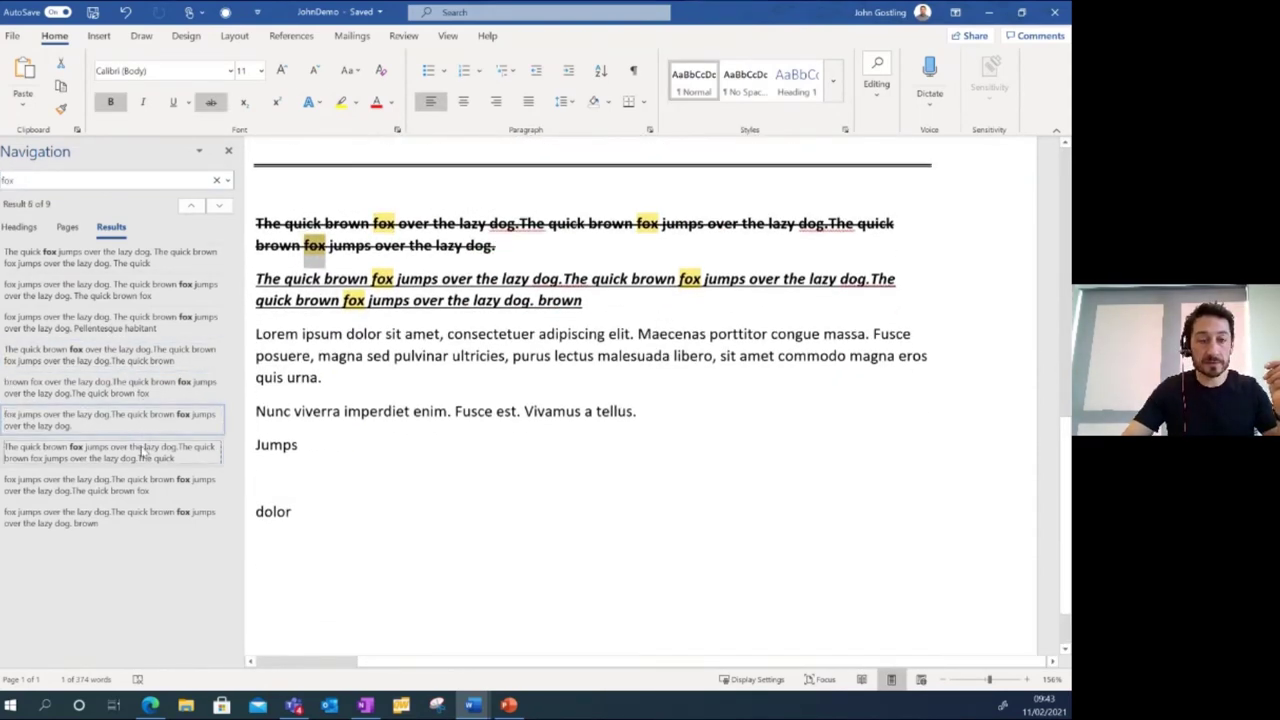
{"action": "left_click", "coordinate": [143, 488]}
{"action": "left_click", "coordinate": [142, 517]}
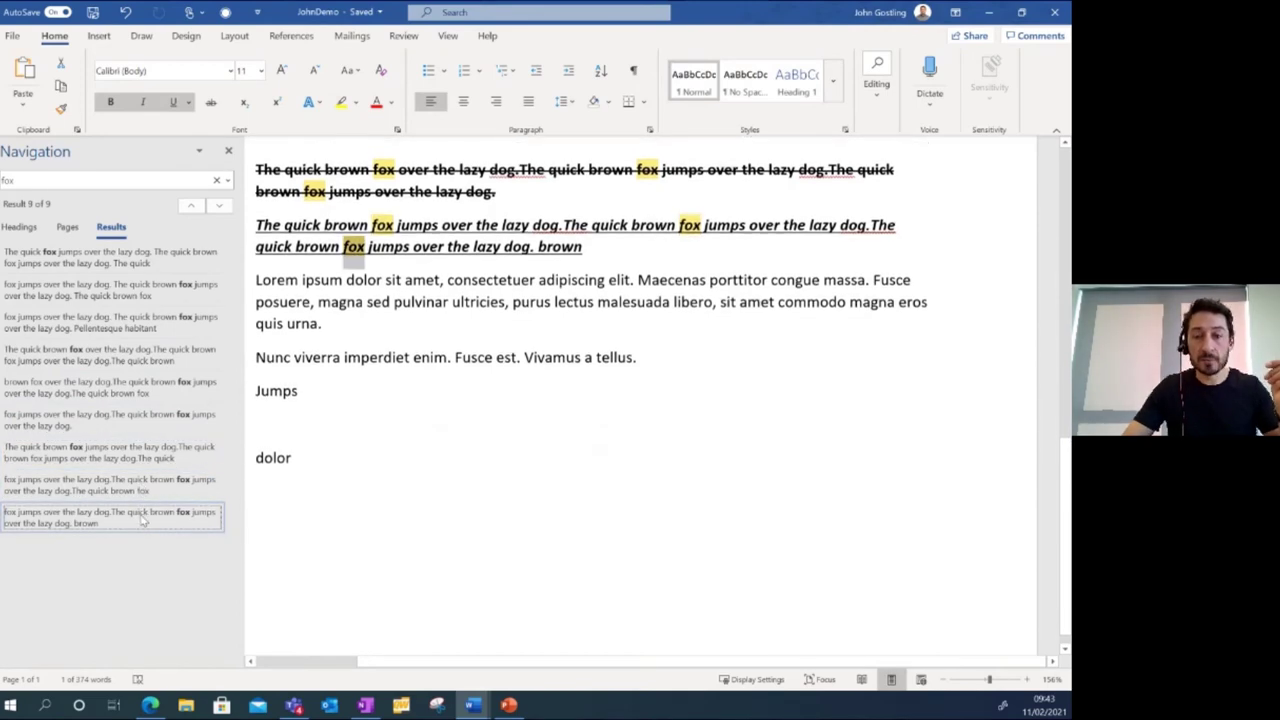
{"action": "left_click", "coordinate": [108, 262]}
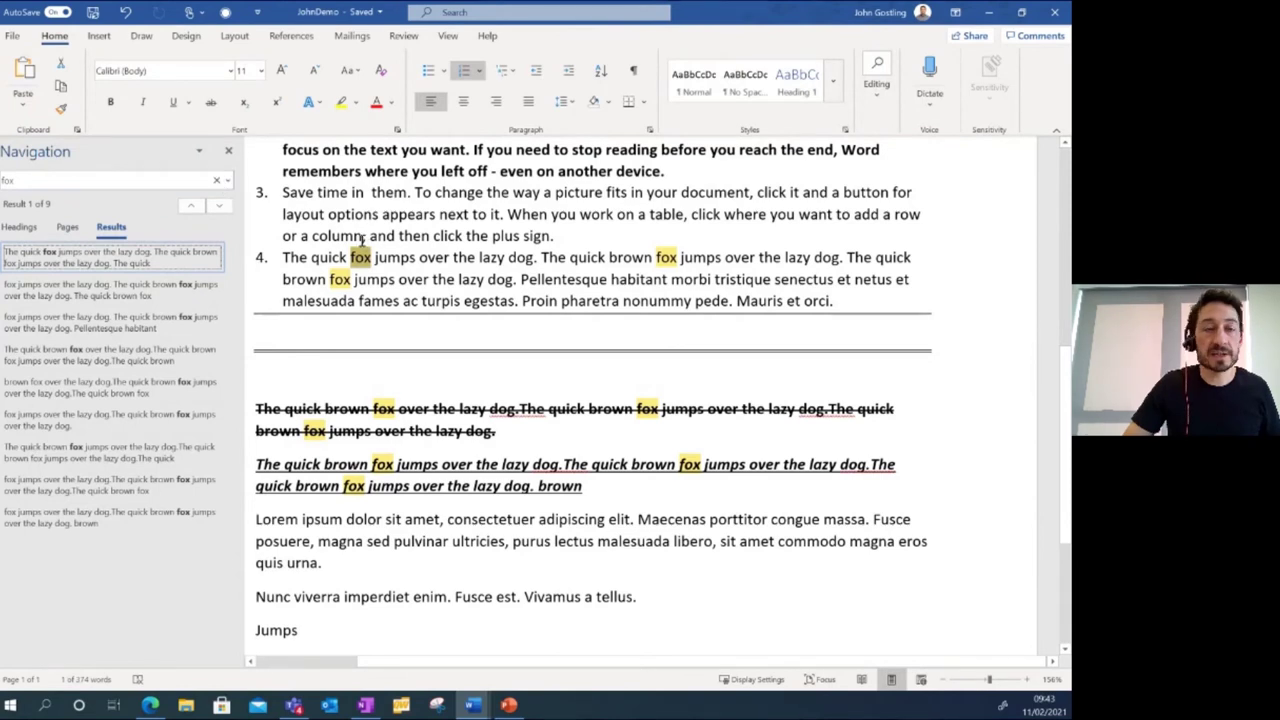
{"action": "left_click", "coordinate": [403, 258]}
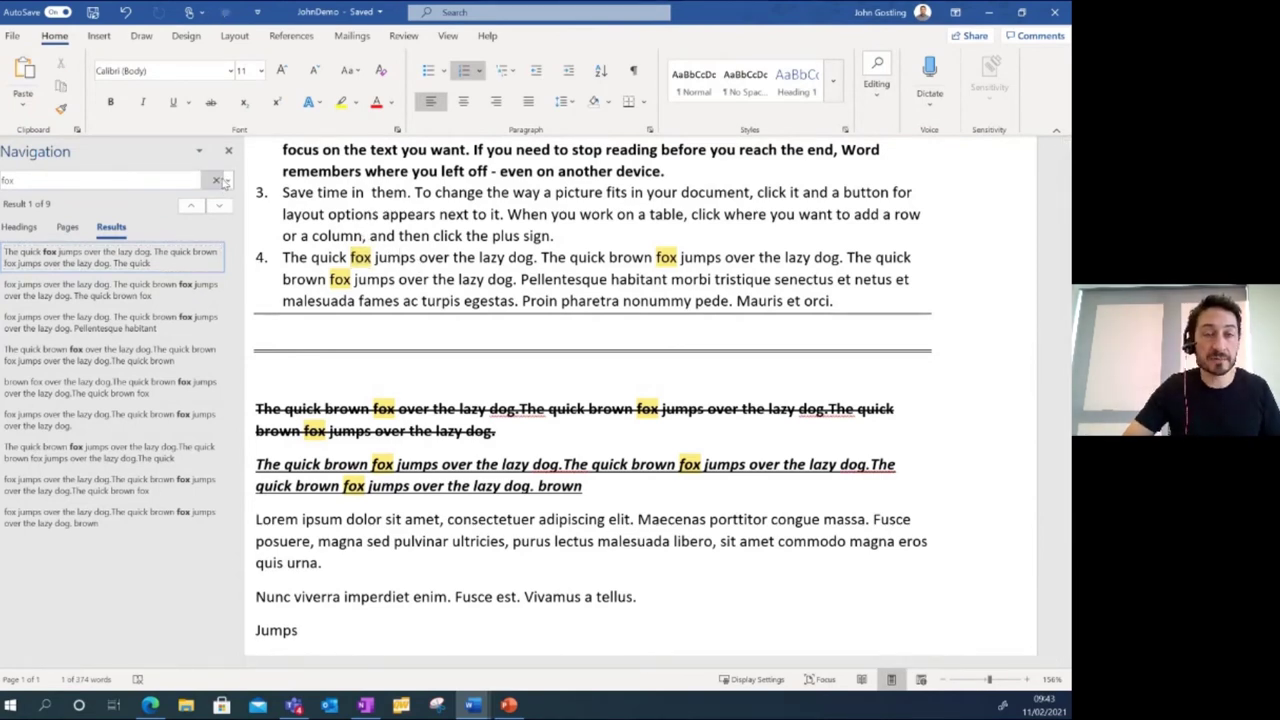
{"action": "left_click", "coordinate": [228, 150]}
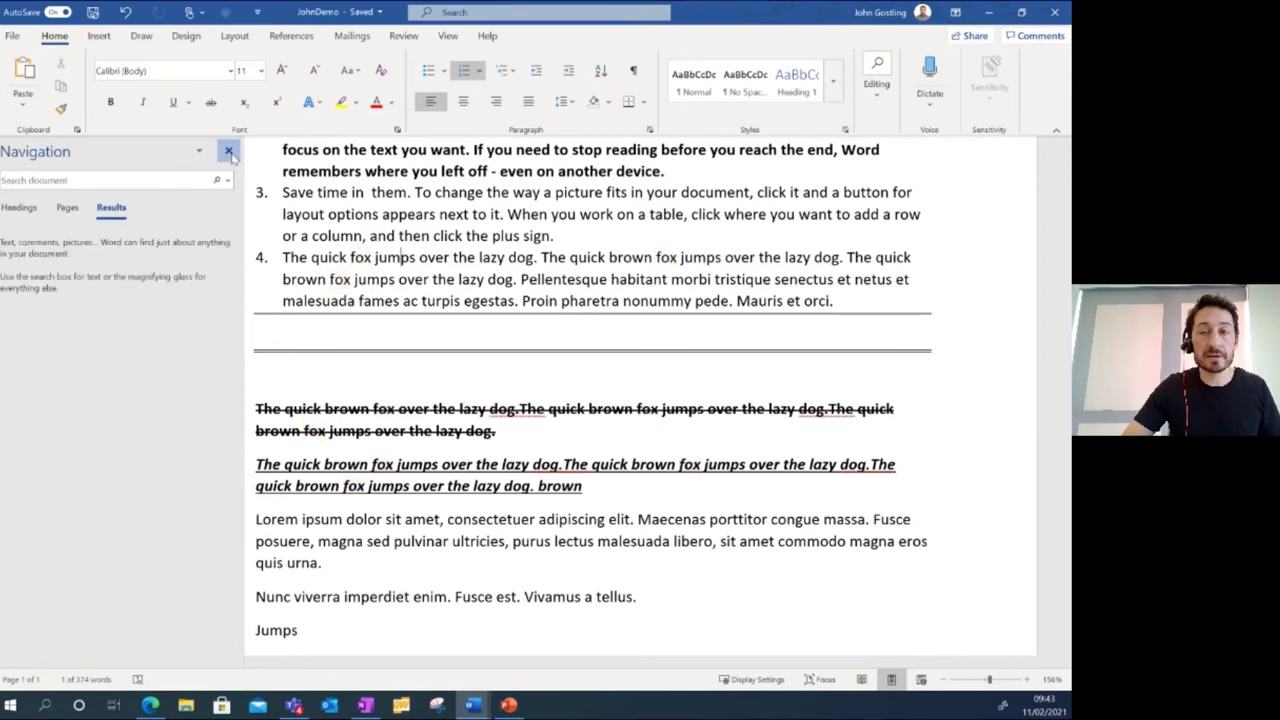
{"action": "left_click", "coordinate": [879, 98]}
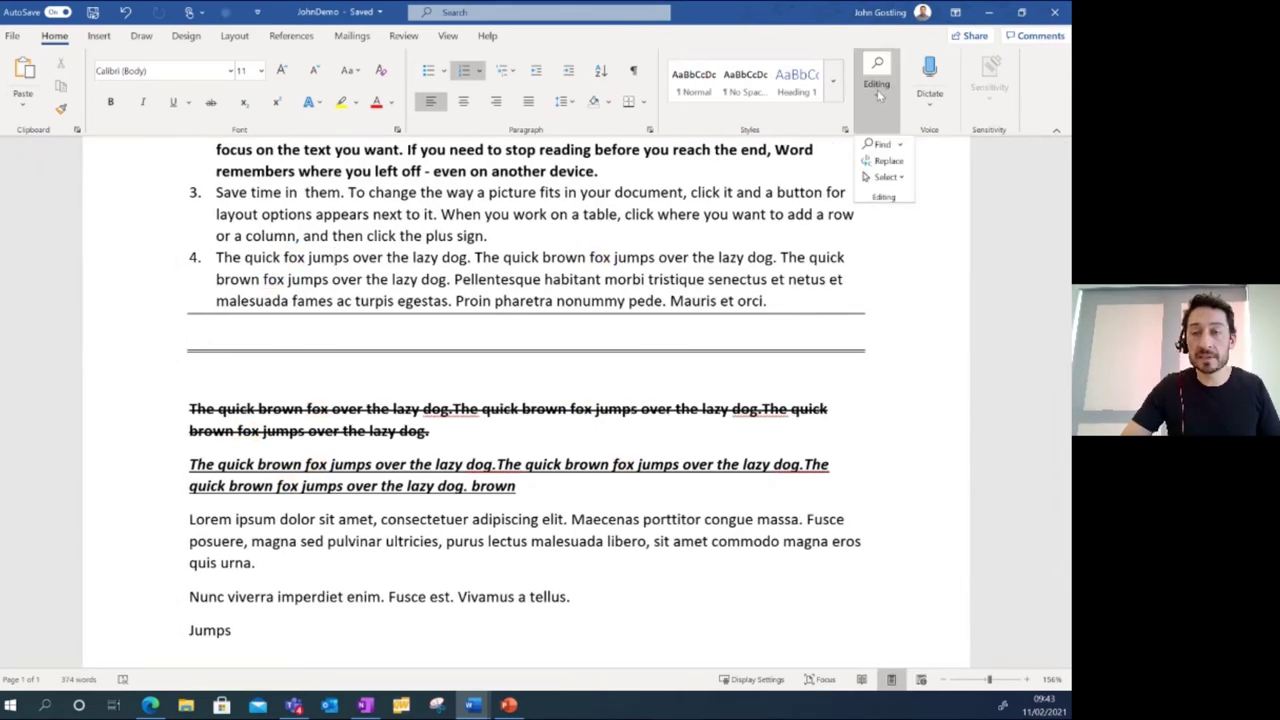
Open Replace with Find what 'fox' and Replace with 'cat'.
{"action": "left_click", "coordinate": [888, 165]}
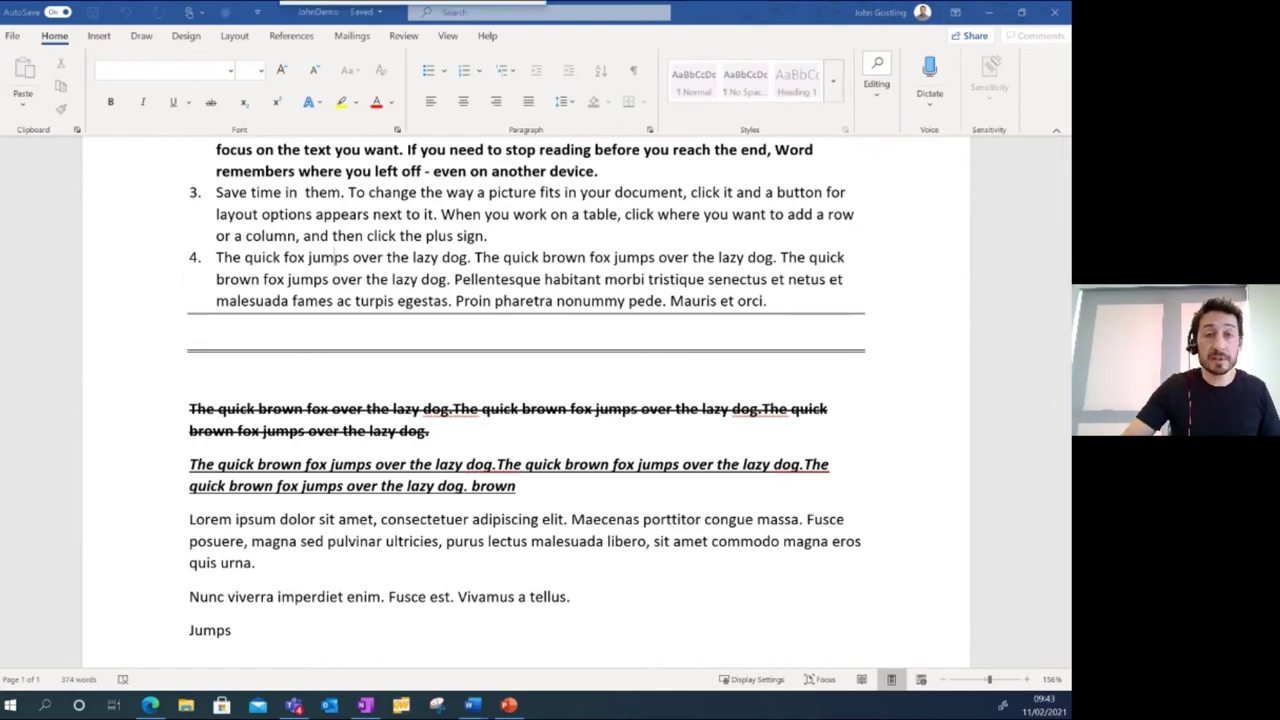
{"action": "left_click_drag", "start_coordinate": [371, 251], "coordinate": [436, 251]}
{"action": "left_click", "coordinate": [392, 325]}
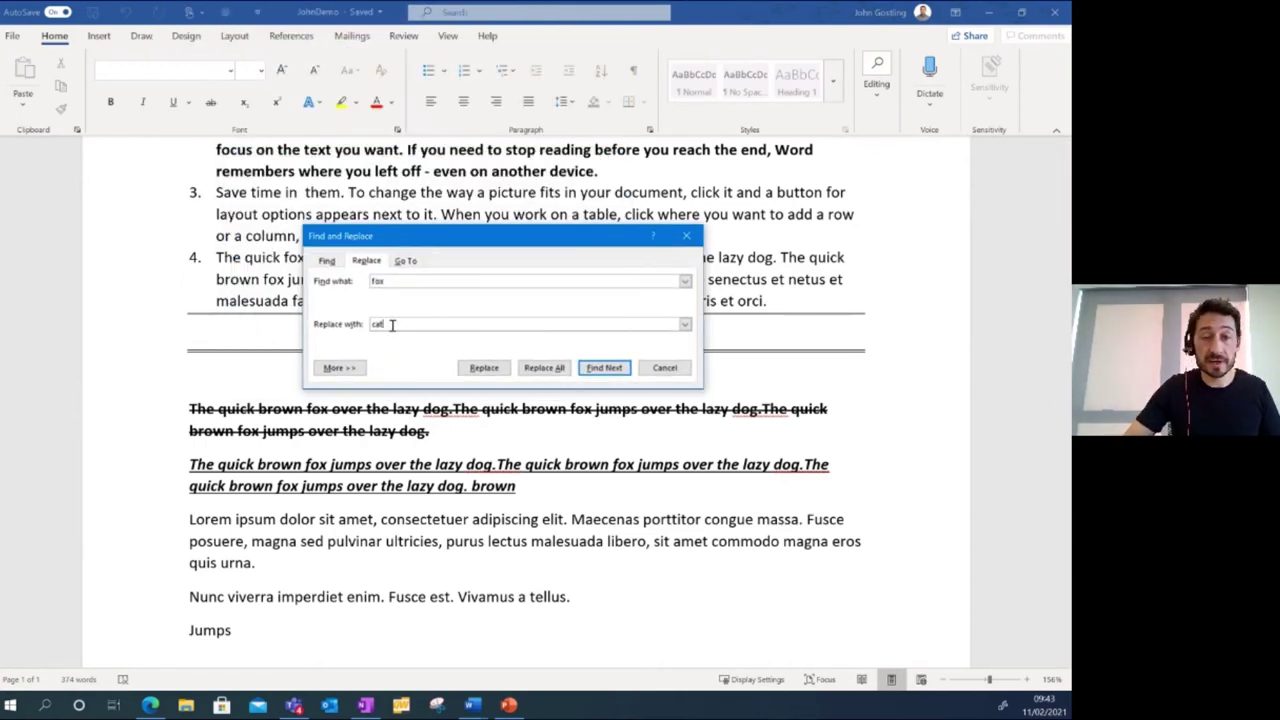
{"action": "left_click", "coordinate": [390, 281]}
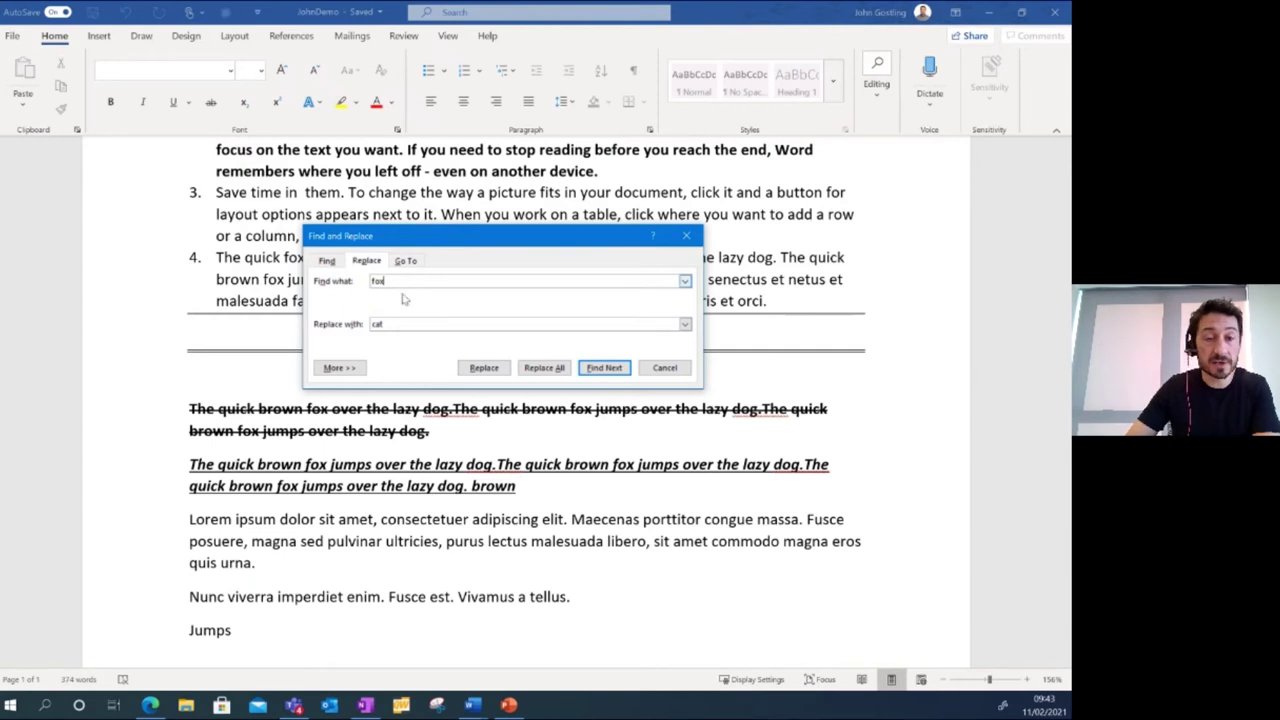
{"action": "left_click_drag", "start_coordinate": [464, 245], "coordinate": [688, 192]}
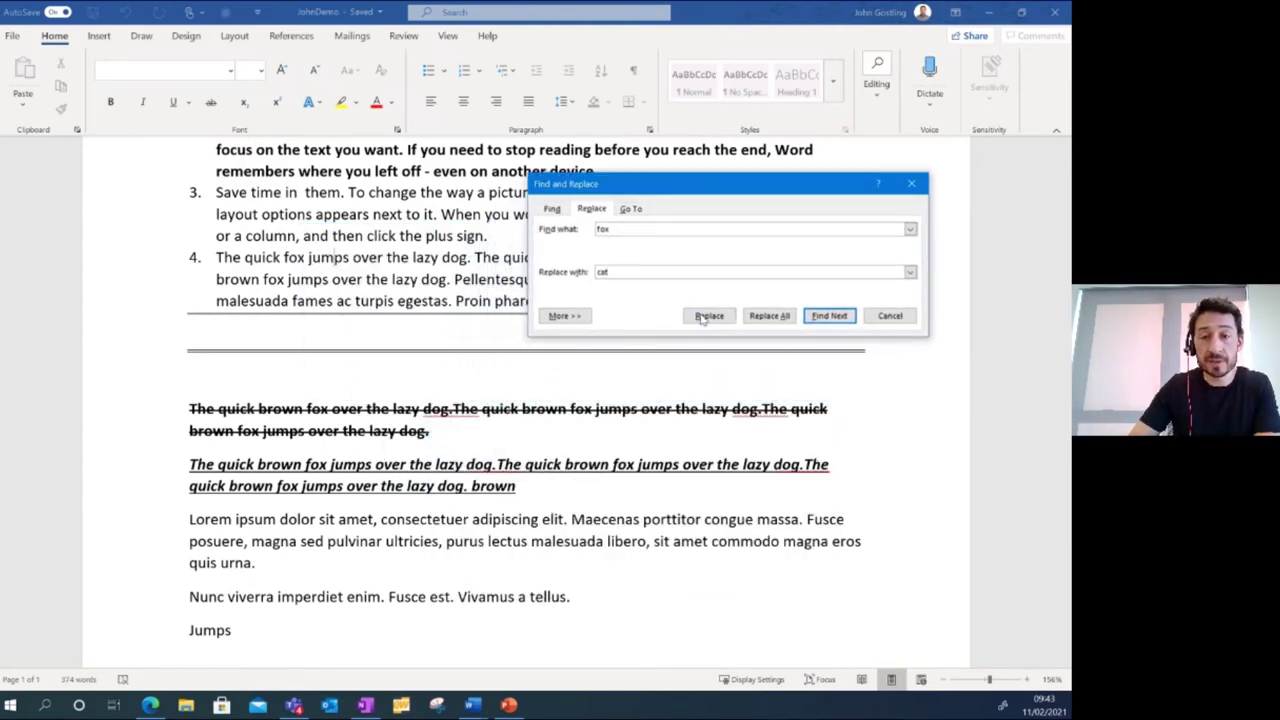
Replace the first fox, skip ahead, then Replace All for 8 replacements and close the dialog.
{"action": "left_click", "coordinate": [706, 316]}
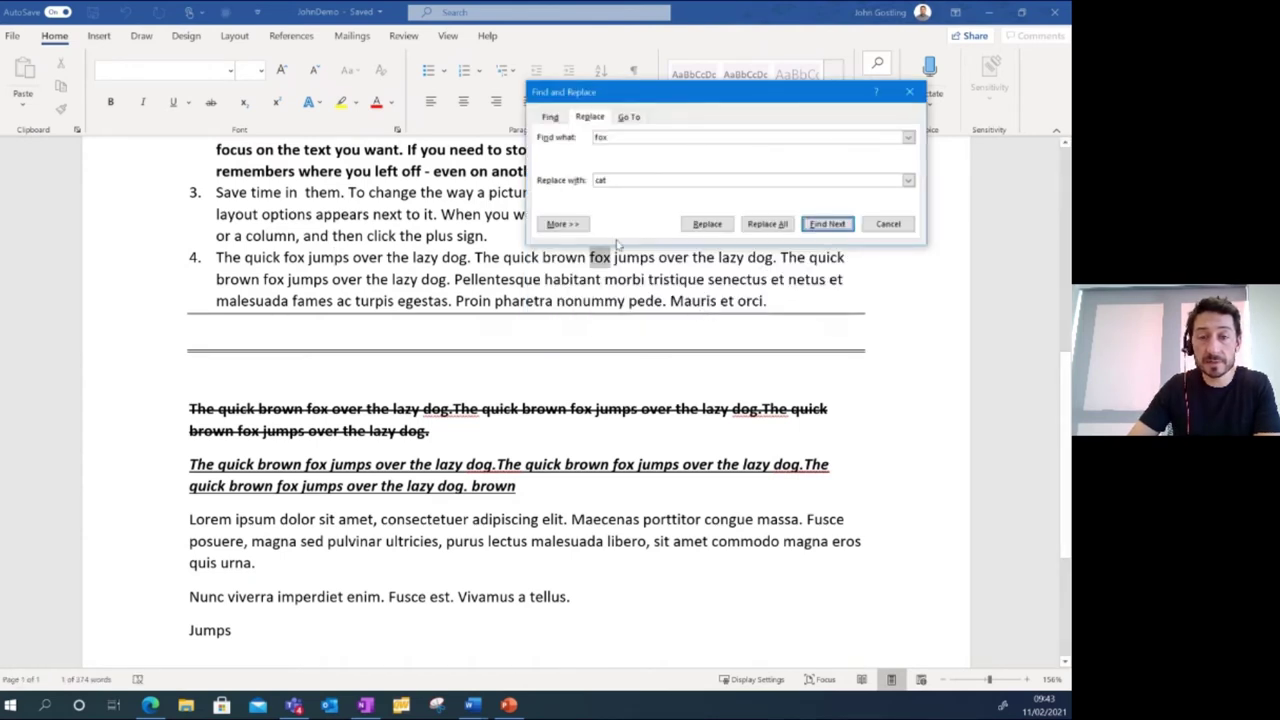
{"action": "left_click", "coordinate": [707, 224]}
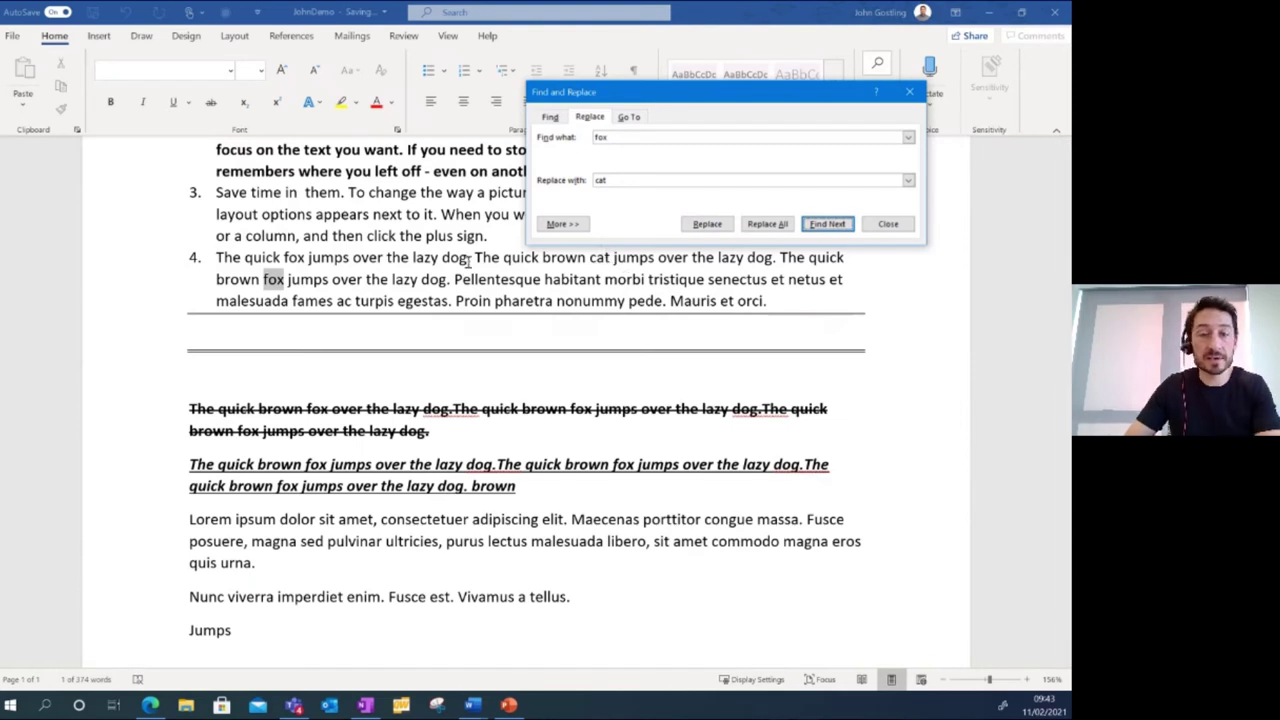
{"action": "left_click", "coordinate": [828, 225]}
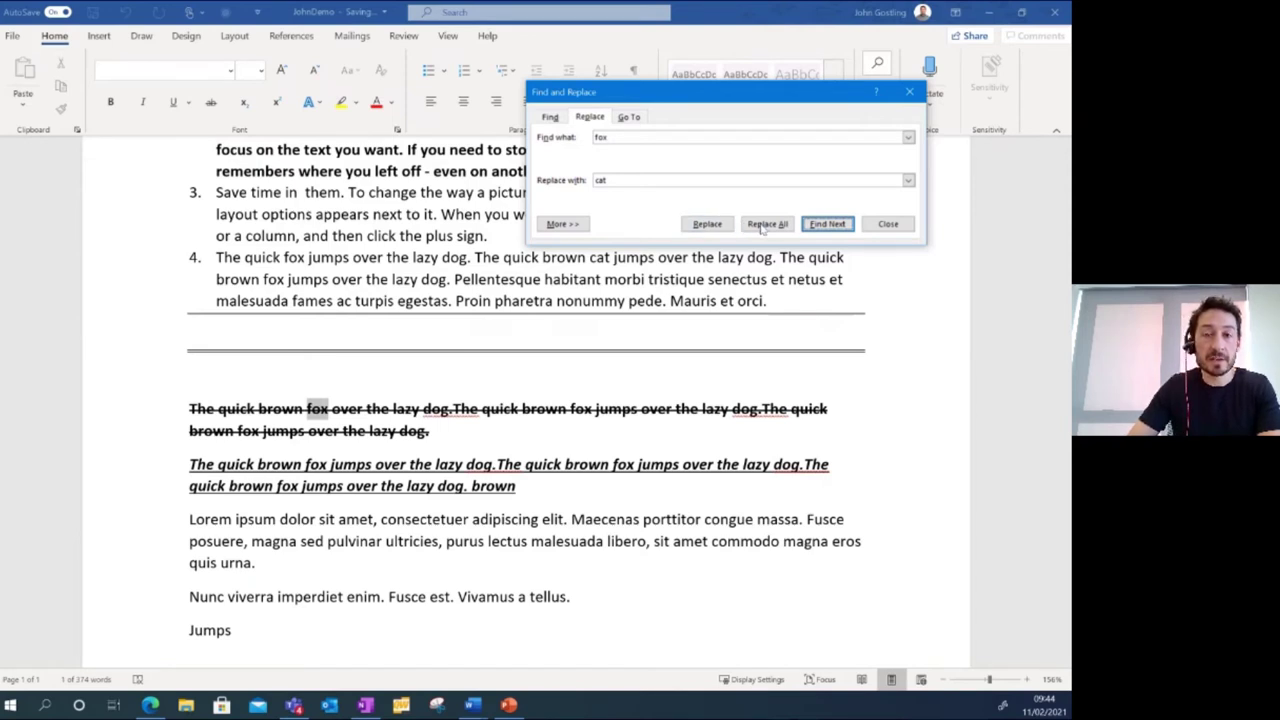
{"action": "left_click", "coordinate": [764, 224]}
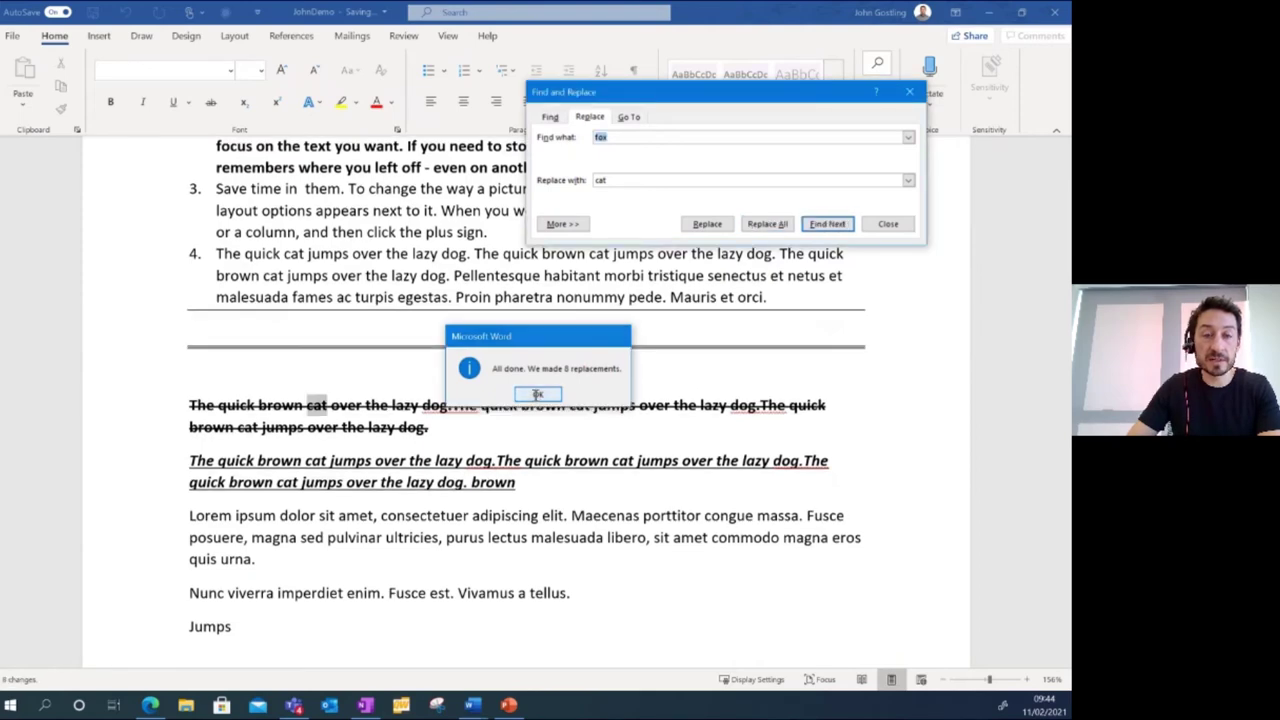
{"action": "left_click", "coordinate": [537, 394]}
{"action": "scroll", "coordinate": [500, 345], "scroll_direction": "up", "scroll_amount": 2}
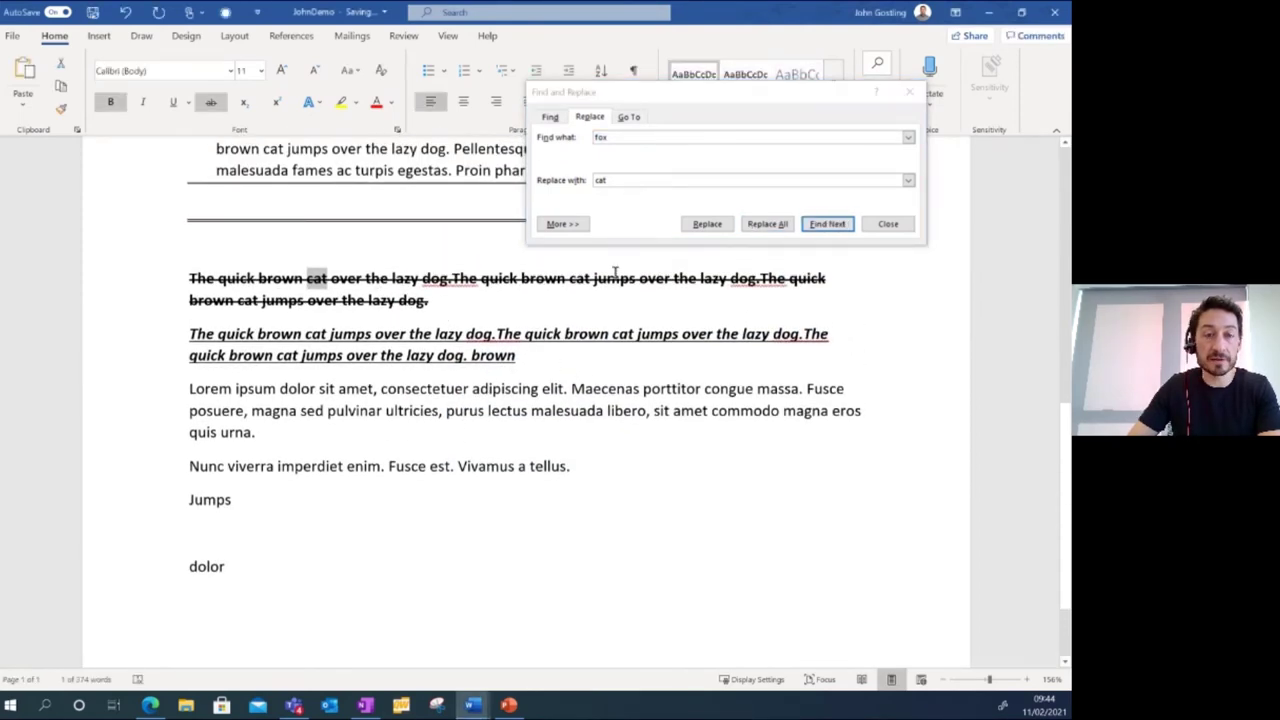
{"action": "left_click", "coordinate": [921, 95]}
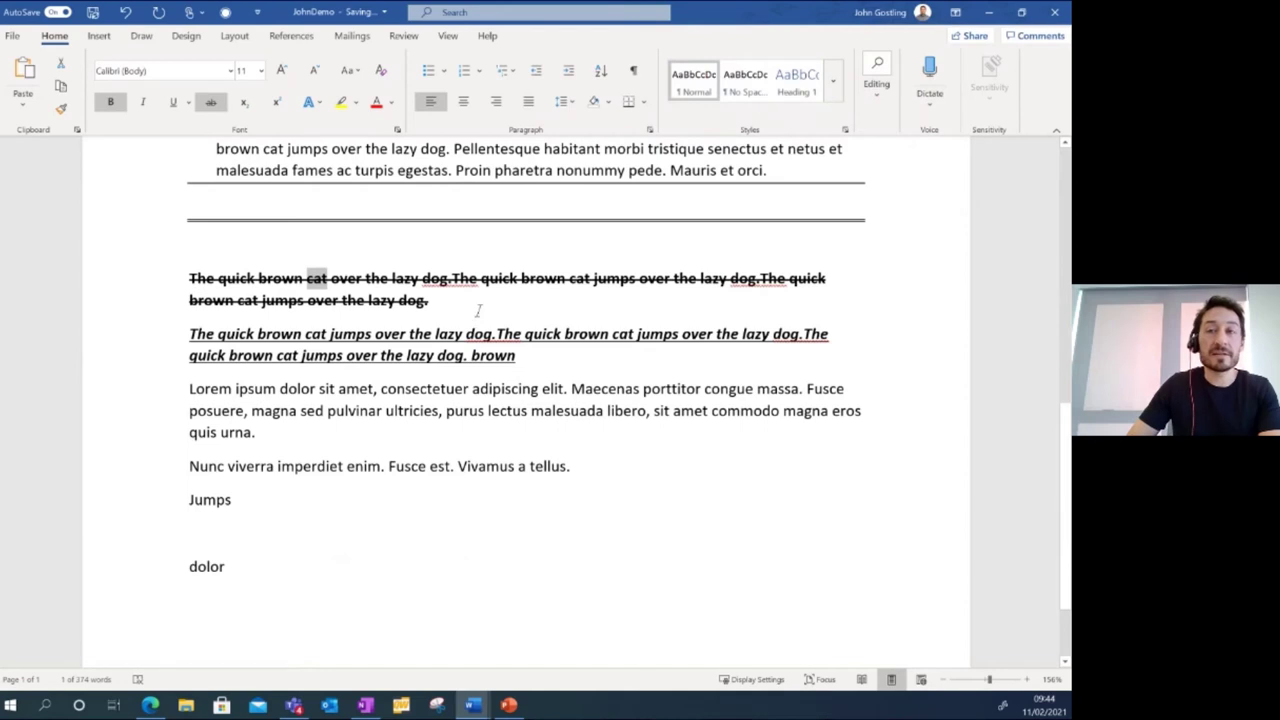